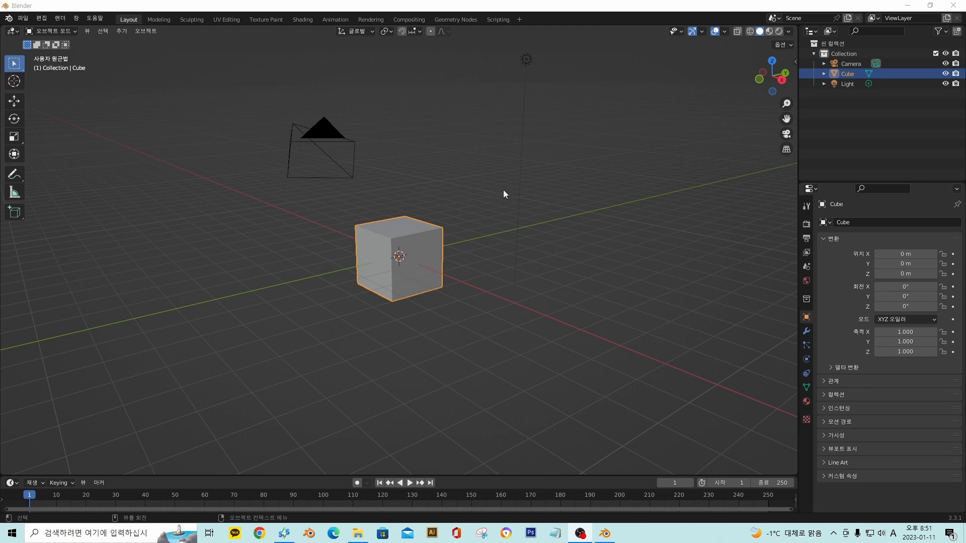
- Enable the Add Curve: Extra Objects add-on in the preferences
{"action": "left_click", "coordinate": [48, 18]}
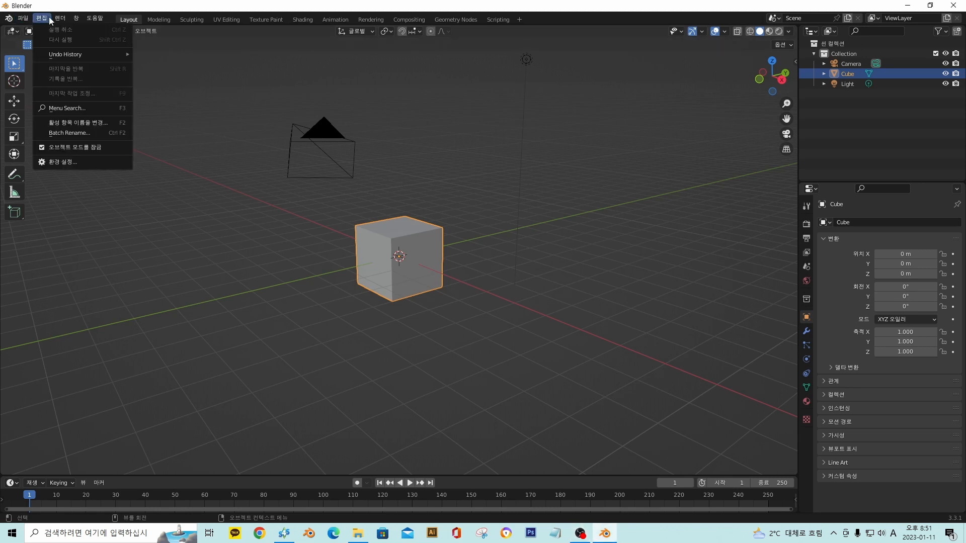
{"action": "left_click", "coordinate": [81, 162]}
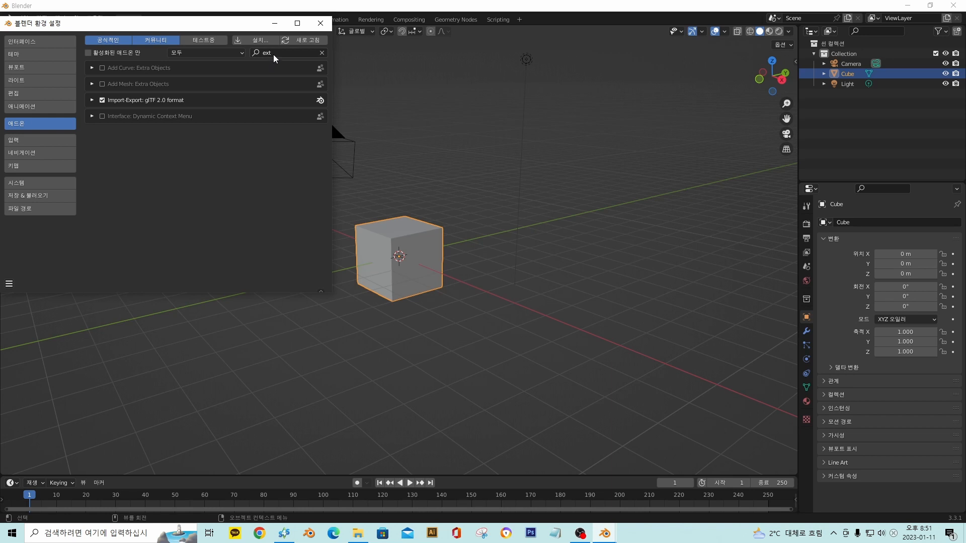
{"action": "left_click", "coordinate": [103, 68]}
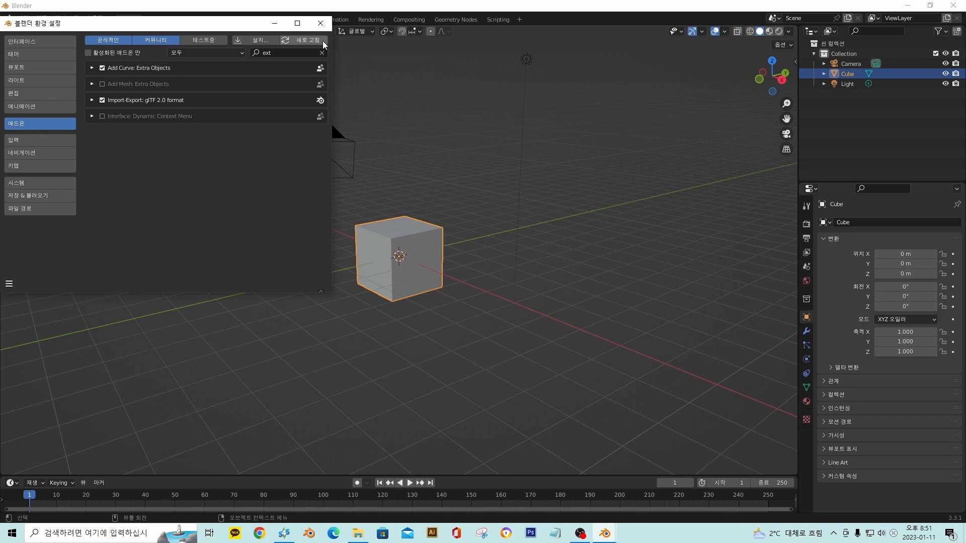
{"action": "left_click", "coordinate": [320, 23]}
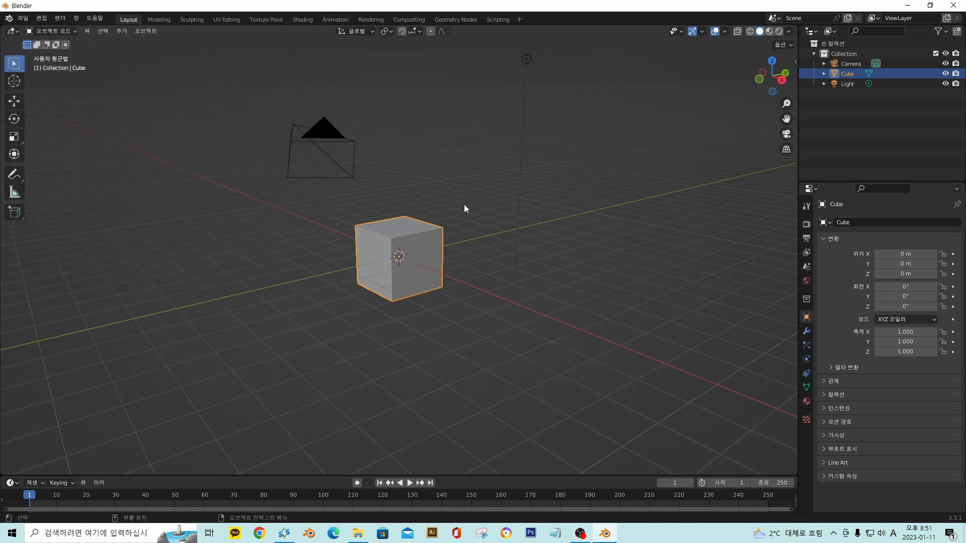
- Look through the curve types available for adding, including the Curve Spirals options
{"action": "middle_click_drag", "start_coordinate": [465, 208], "coordinate": [498, 249]}
{"action": "key", "text": "shift+a"}
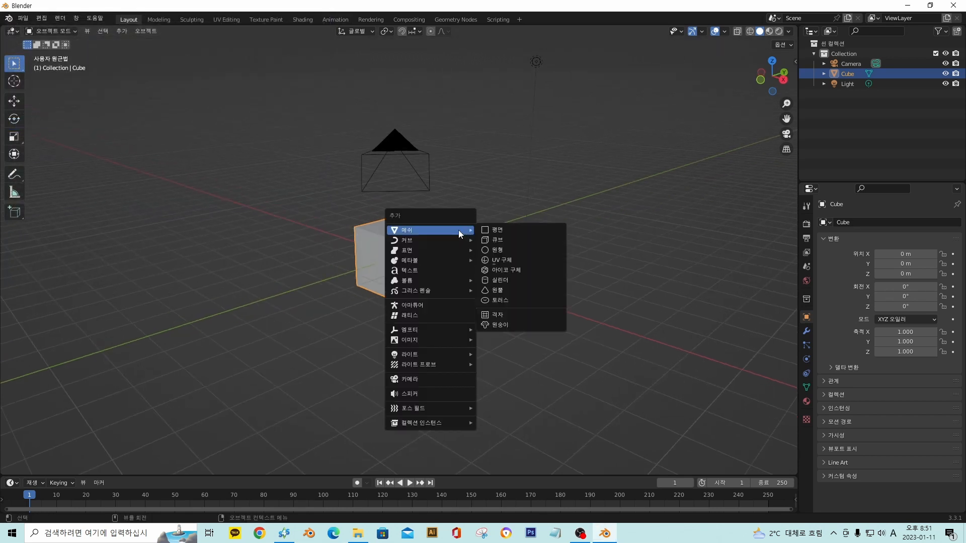
{"action": "mouse_move", "coordinate": [466, 241]}
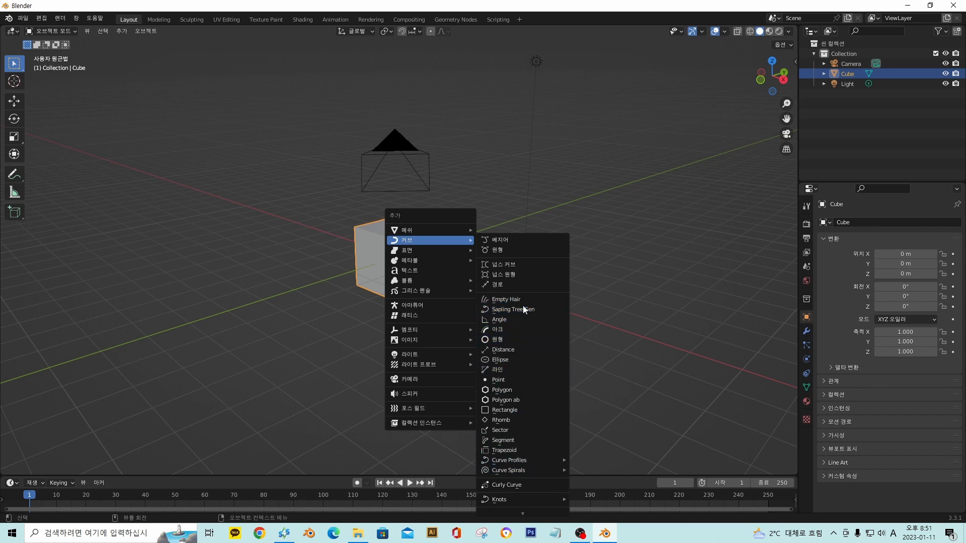
{"action": "mouse_move", "coordinate": [534, 473]}
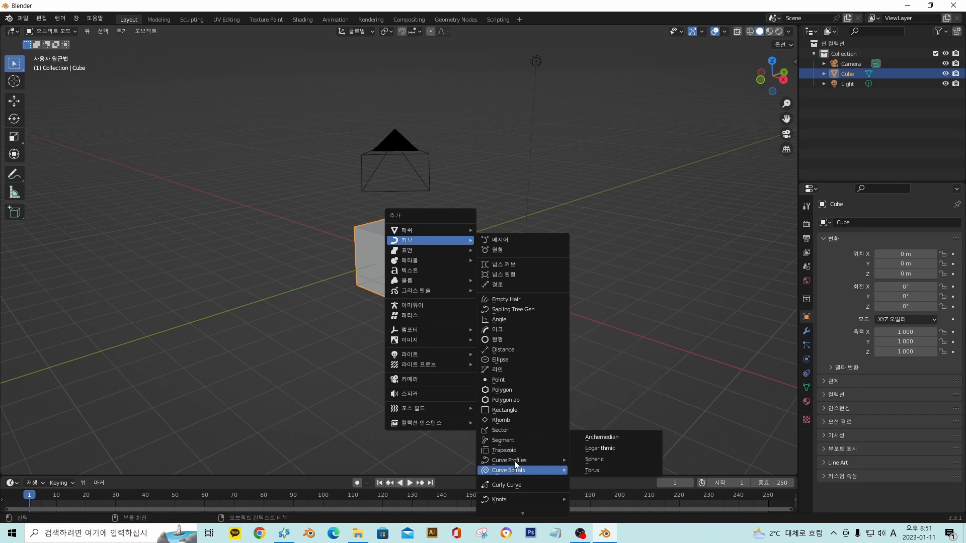
{"action": "key", "text": "Escape"}
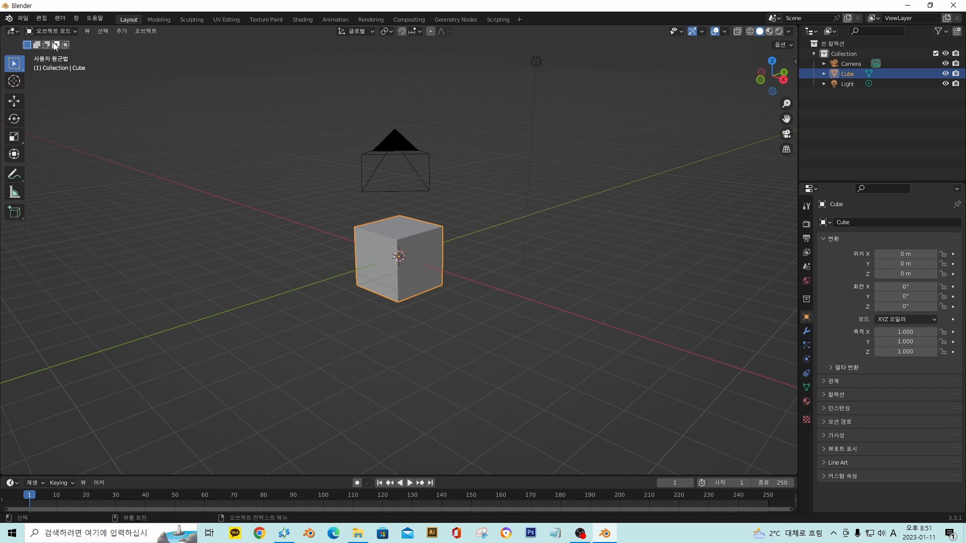
- Check the Add Curve: Extra Objects add-on's activation in the preferences
{"action": "left_click", "coordinate": [23, 19]}
{"action": "left_click", "coordinate": [23, 19]}
{"action": "left_click", "coordinate": [41, 18]}
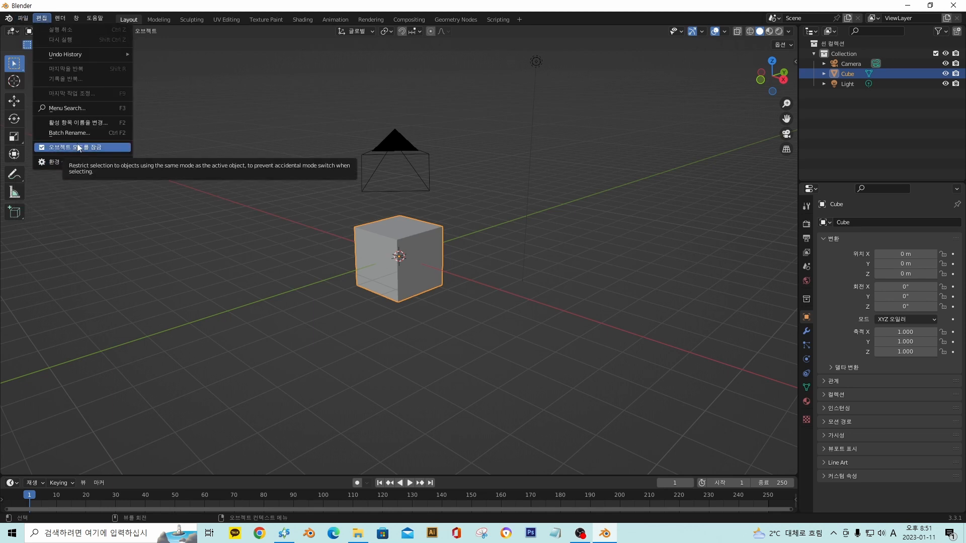
{"action": "left_click", "coordinate": [74, 157]}
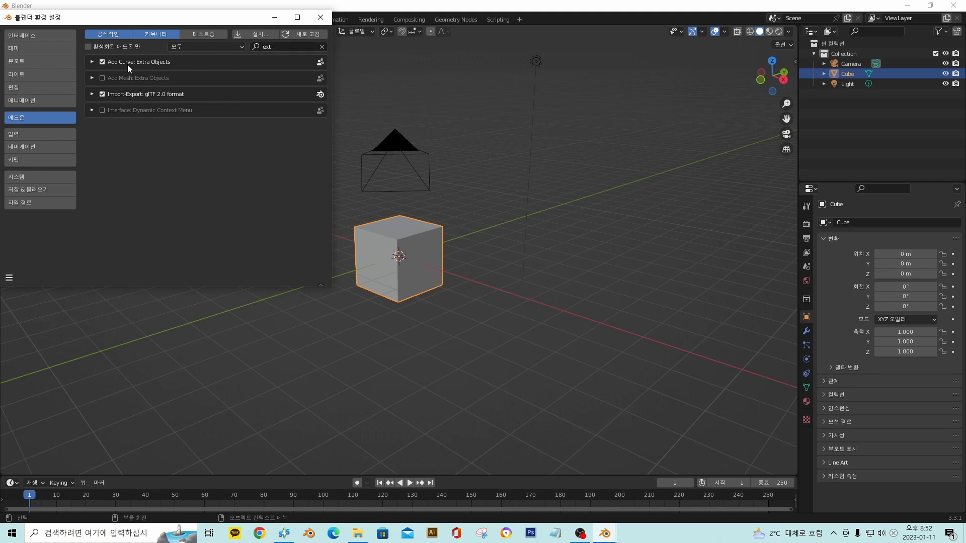
{"action": "left_click", "coordinate": [320, 18]}
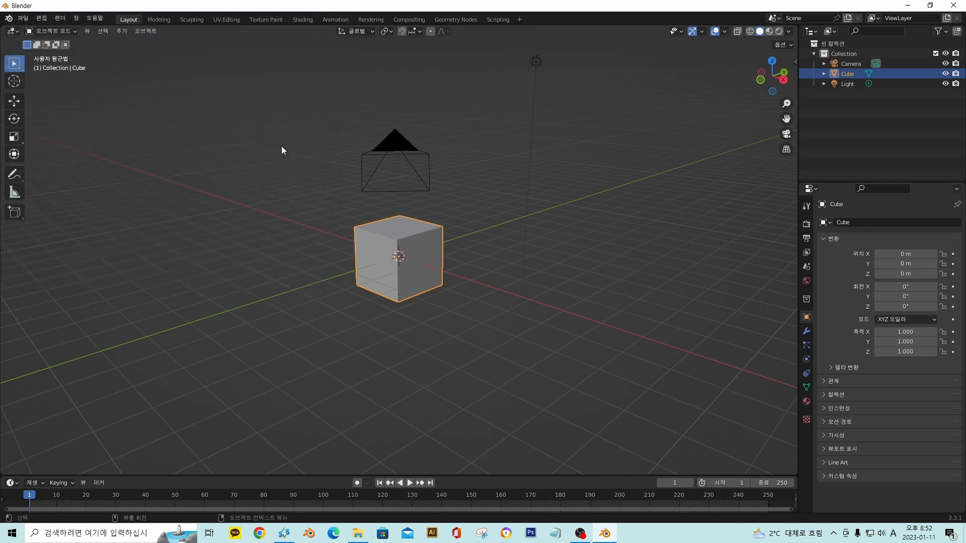
- Add an Empty Hair curve object to the cube
{"action": "middle_click_drag", "start_coordinate": [281, 147], "coordinate": [449, 253]}
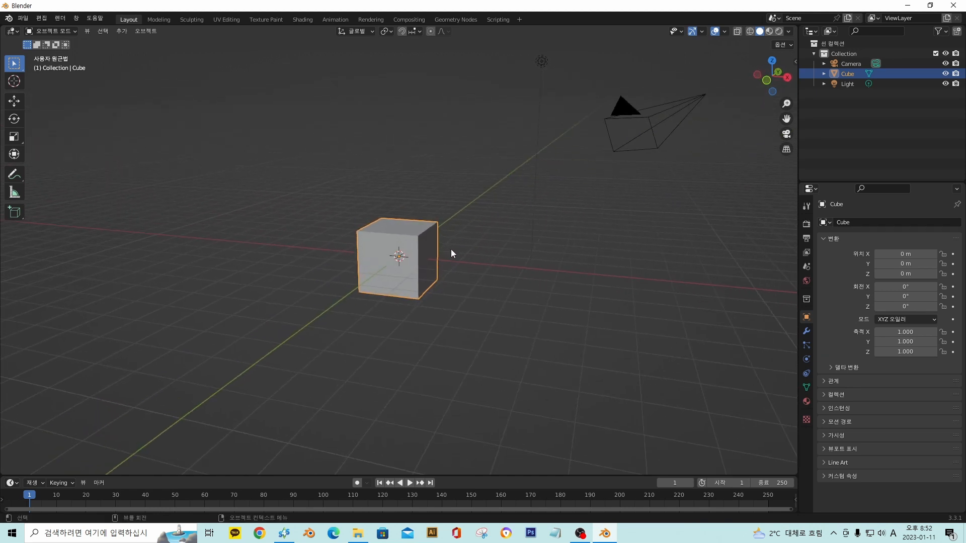
{"action": "key", "text": "shift+a"}
{"action": "mouse_move", "coordinate": [438, 261]}
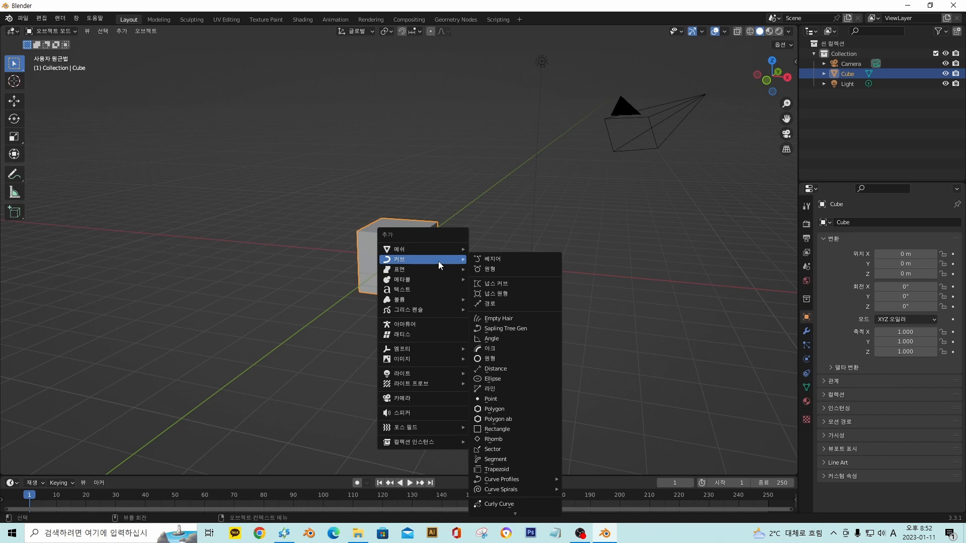
{"action": "left_click", "coordinate": [511, 319]}
{"action": "scroll", "coordinate": [403, 236], "scroll_direction": "up", "scroll_amount": 3}
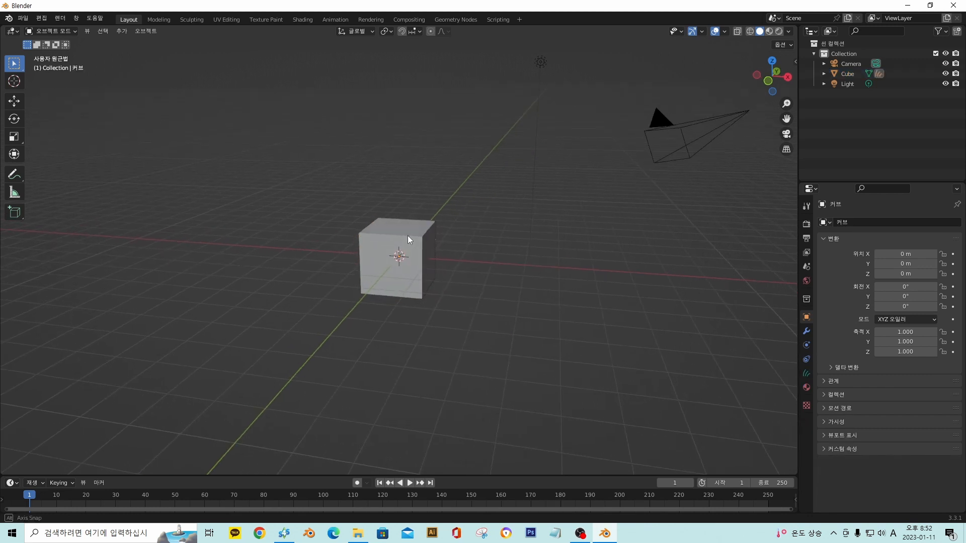
- Make the cube's hair curve object active and switch it to Sculpt Mode
{"action": "middle_click_drag", "start_coordinate": [404, 249], "coordinate": [406, 234]}
{"action": "left_click", "coordinate": [406, 234]}
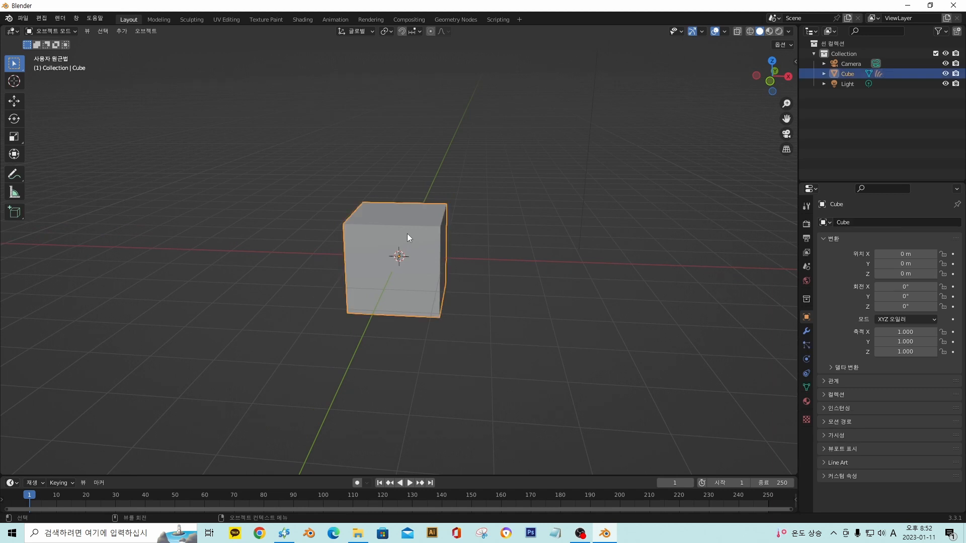
{"action": "left_click", "coordinate": [877, 74]}
{"action": "left_click", "coordinate": [70, 32]}
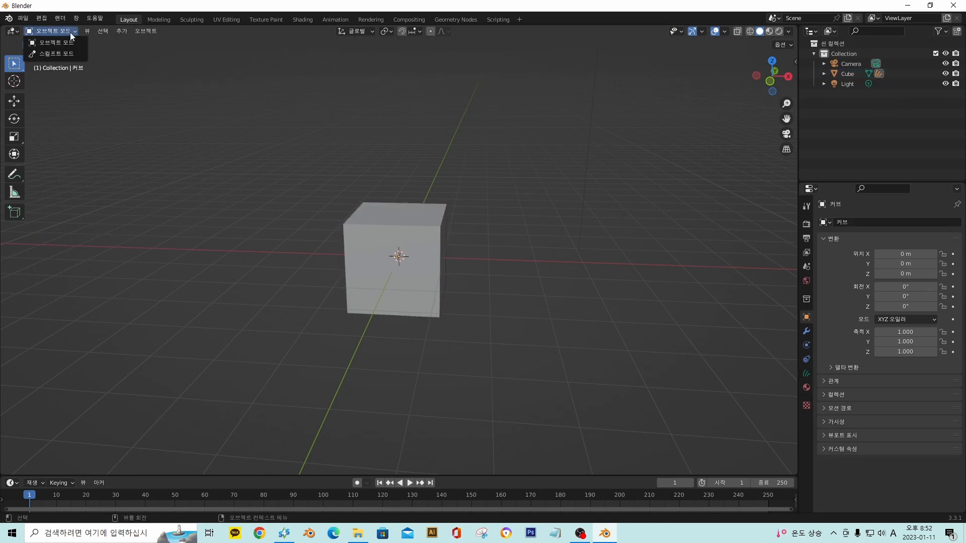
{"action": "left_click", "coordinate": [68, 54]}
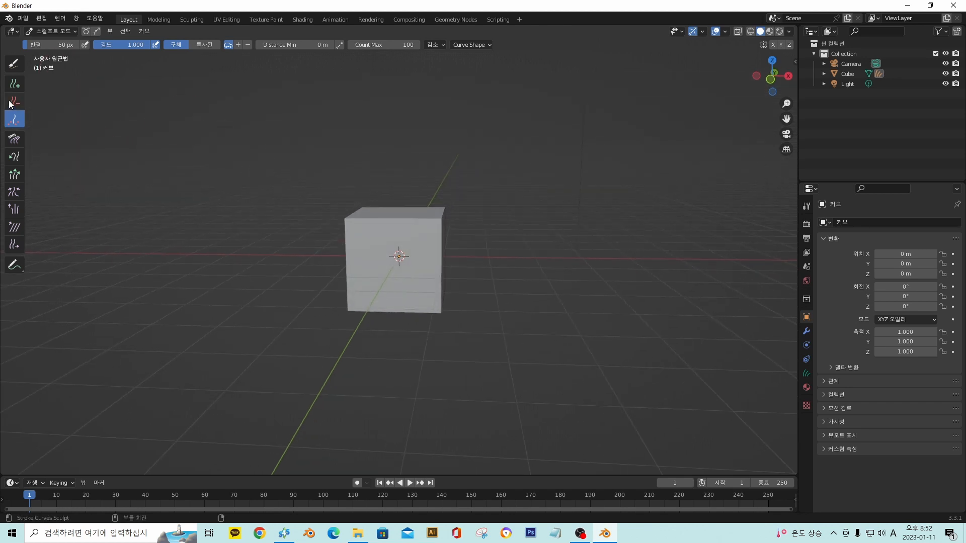
- Paint hair strands across the cube's top face with the Add brush at a 50 px radius
{"action": "left_click", "coordinate": [14, 83]}
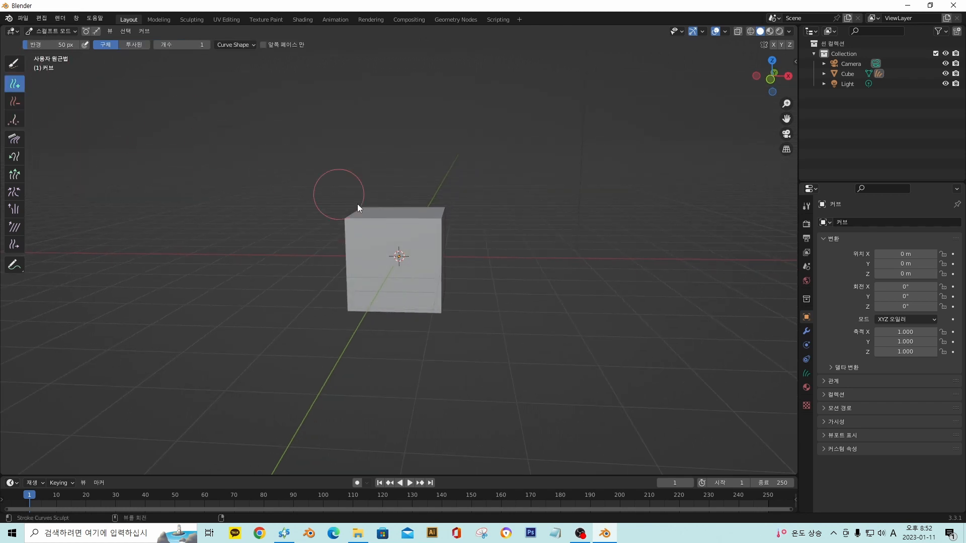
{"action": "left_click", "coordinate": [398, 214]}
{"action": "scroll", "coordinate": [390, 223], "scroll_direction": "up", "scroll_amount": 3}
{"action": "middle_click_drag", "start_coordinate": [391, 223], "coordinate": [420, 244]}
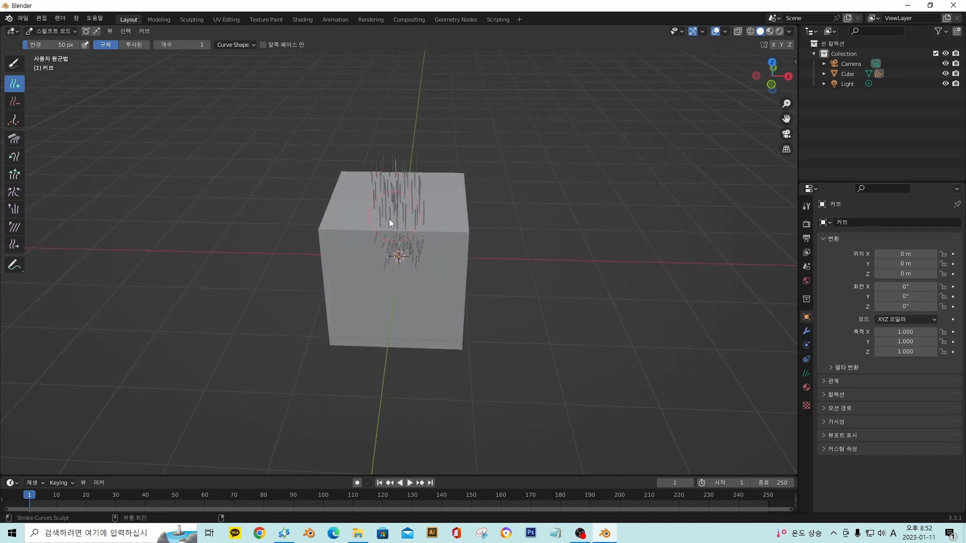
{"action": "mouse_move", "coordinate": [388, 219]}
{"action": "left_mouse_down"}
{"action": "mouse_move", "coordinate": [365, 213]}
{"action": "mouse_move", "coordinate": [373, 176]}
{"action": "mouse_move", "coordinate": [446, 199]}
{"action": "mouse_move", "coordinate": [385, 232]}
{"action": "mouse_move", "coordinate": [142, 195]}
{"action": "left_mouse_up"}
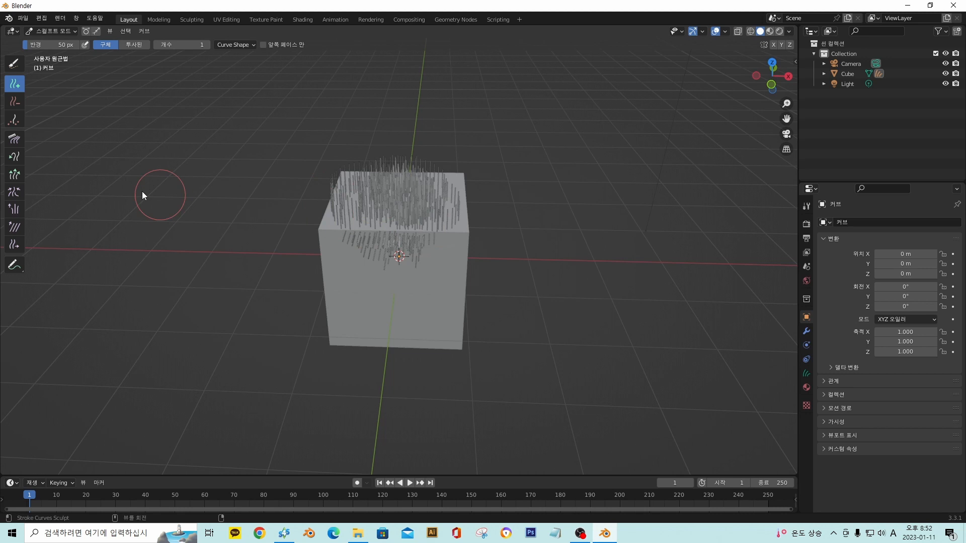
- Pull the hair strands on the cube's top outward past one side with the Snake Hook brush
{"action": "left_click", "coordinate": [14, 156]}
{"action": "mouse_move", "coordinate": [419, 214]}
{"action": "left_mouse_down"}
{"action": "mouse_move", "coordinate": [518, 113]}
{"action": "mouse_move", "coordinate": [463, 211]}
{"action": "mouse_move", "coordinate": [516, 295]}
{"action": "left_mouse_up"}
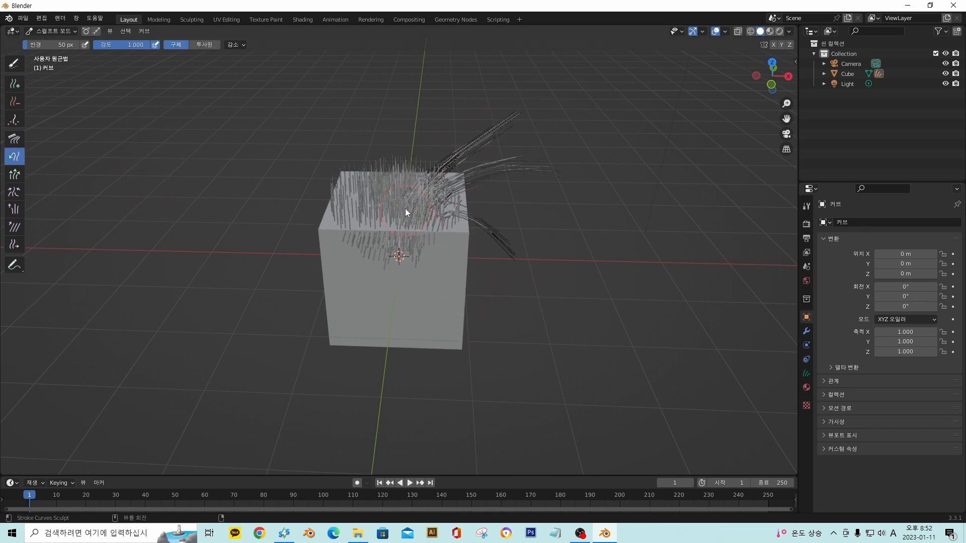
{"action": "left_click_drag", "start_coordinate": [406, 208], "coordinate": [573, 202]}
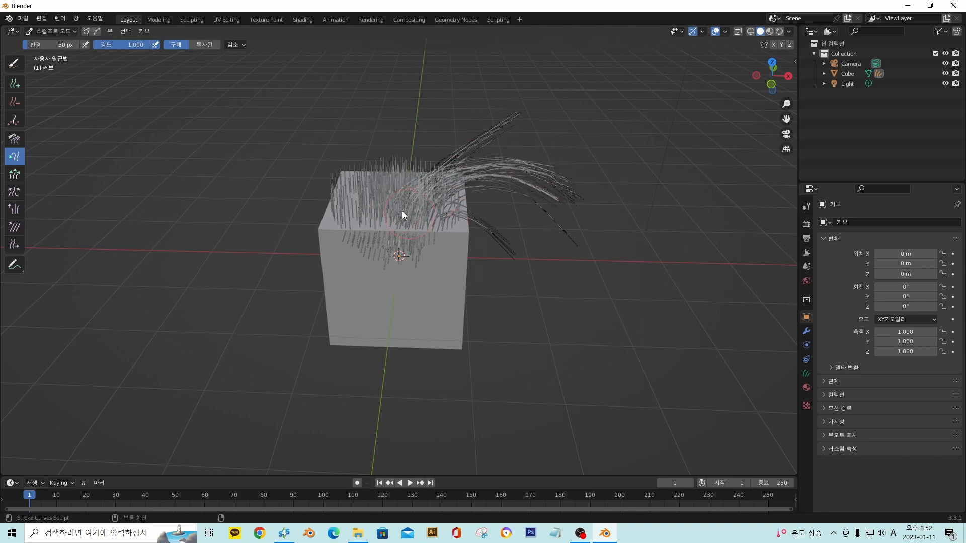
{"action": "mouse_move", "coordinate": [430, 175]}
{"action": "left_mouse_down"}
{"action": "mouse_move", "coordinate": [539, 168]}
{"action": "mouse_move", "coordinate": [606, 224]}
{"action": "left_mouse_up"}
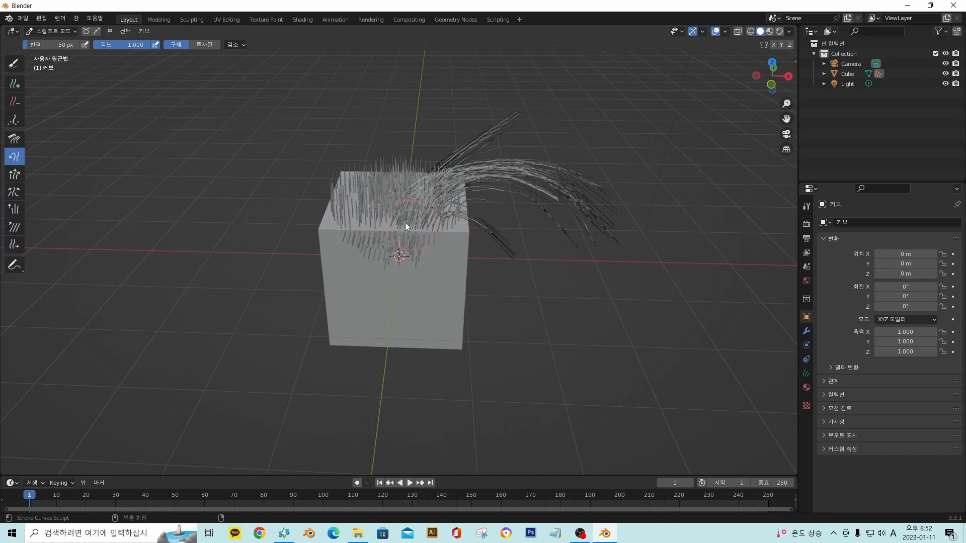
{"action": "middle_click_drag", "start_coordinate": [405, 222], "coordinate": [436, 195]}
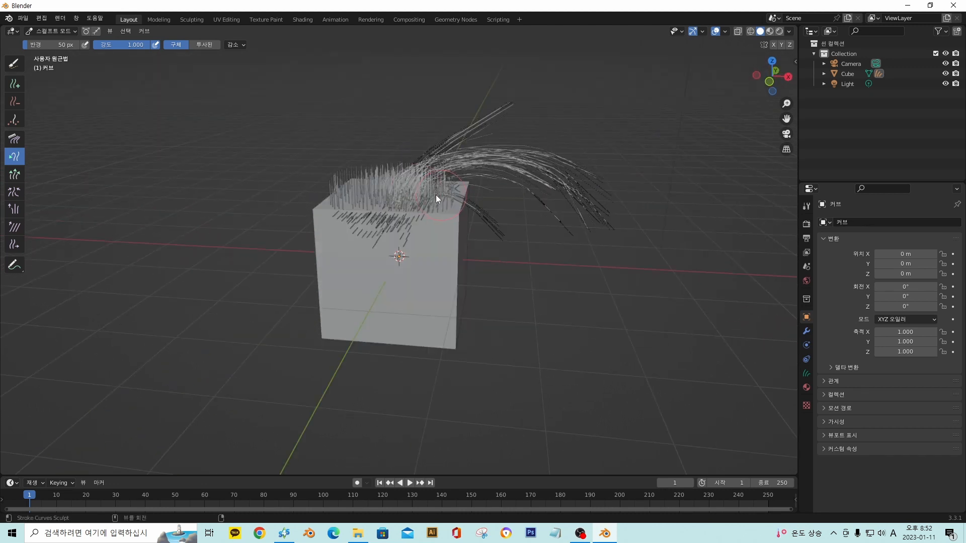
- Delete the cube and its hair curve object from the scene
{"action": "right_click", "coordinate": [851, 77]}
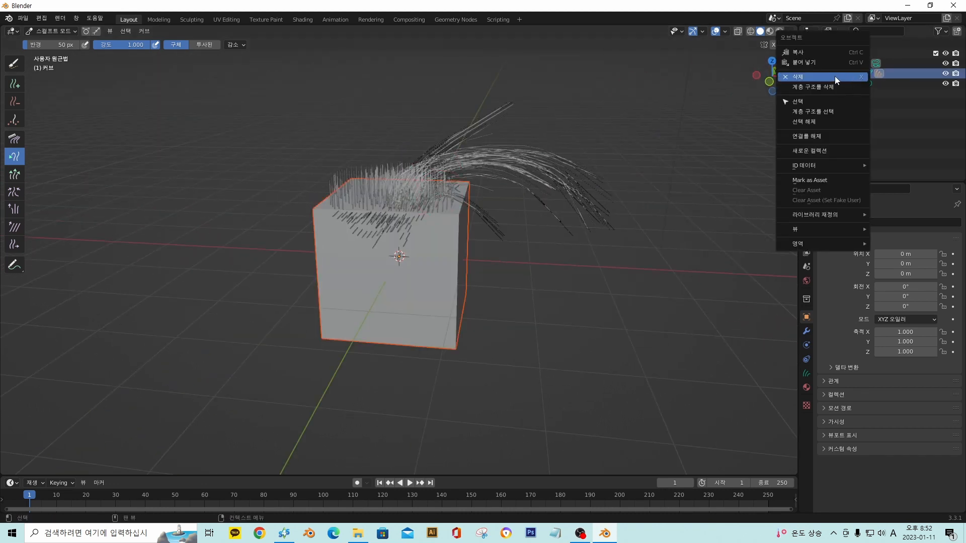
{"action": "left_click", "coordinate": [832, 75]}
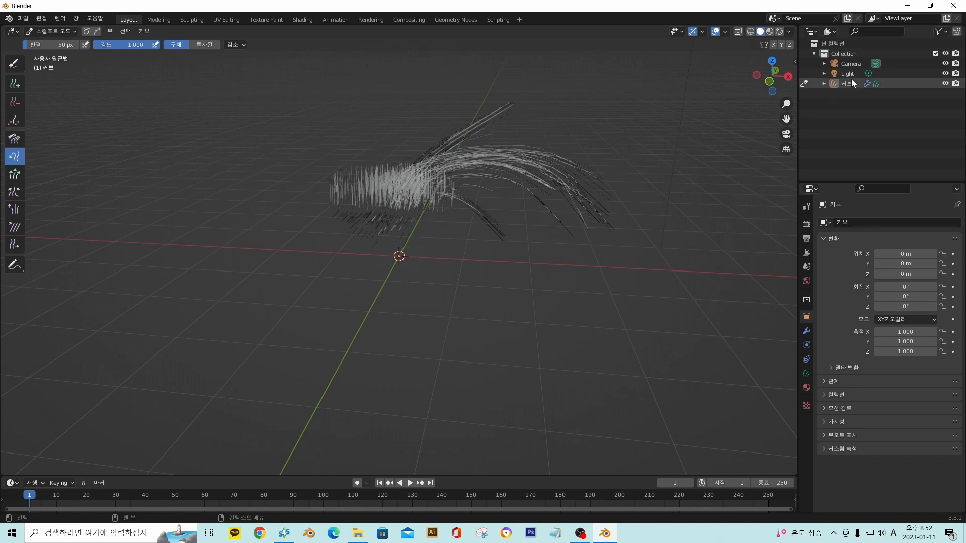
{"action": "right_click", "coordinate": [835, 85]}
{"action": "left_click", "coordinate": [835, 86]}
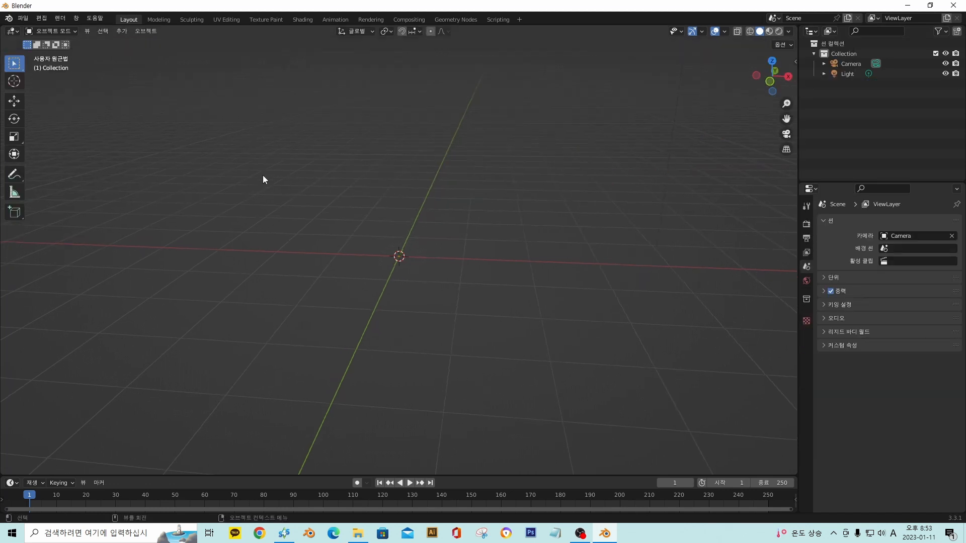
- Add a Path curve at the scene origin
{"action": "key", "text": "shift+a"}
{"action": "mouse_move", "coordinate": [402, 215]}
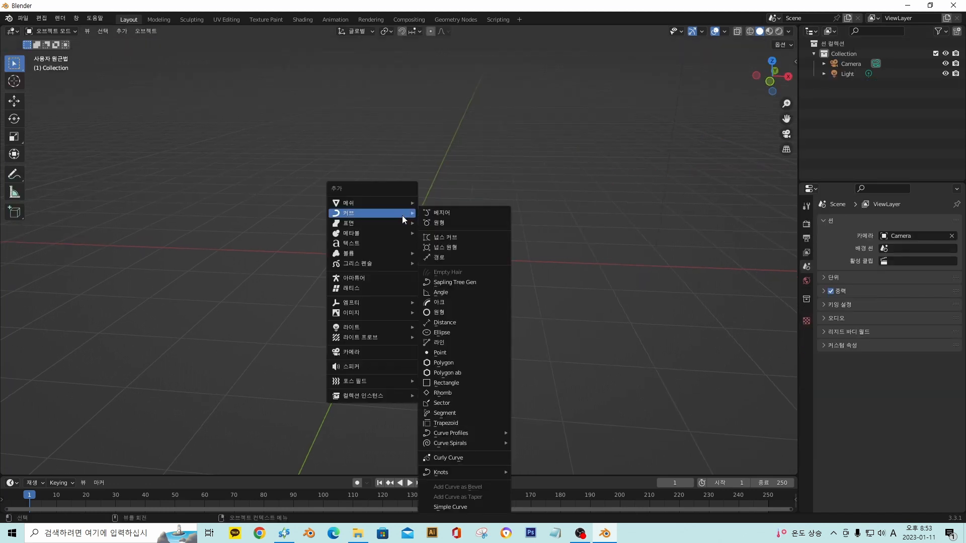
{"action": "left_click", "coordinate": [454, 259]}
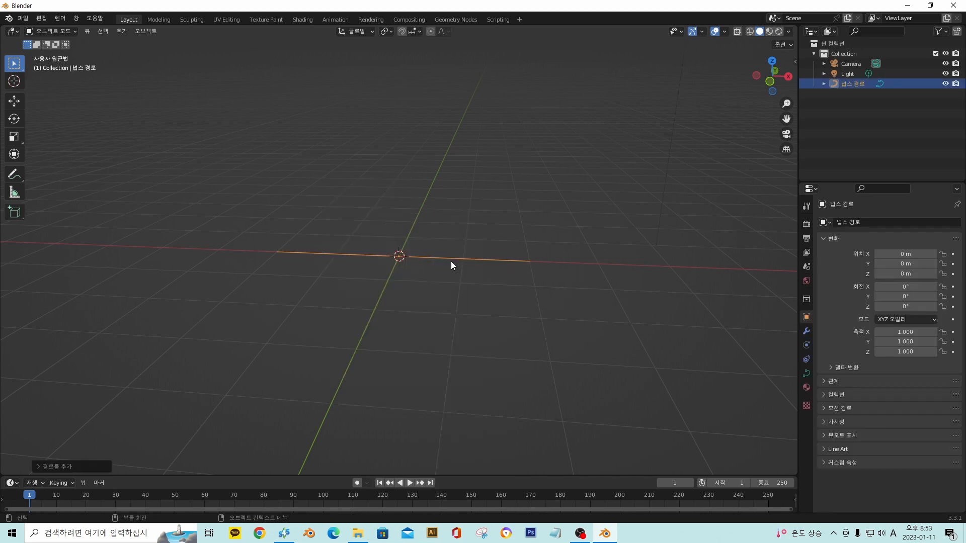
{"action": "middle_click_drag", "start_coordinate": [451, 262], "coordinate": [472, 262]}
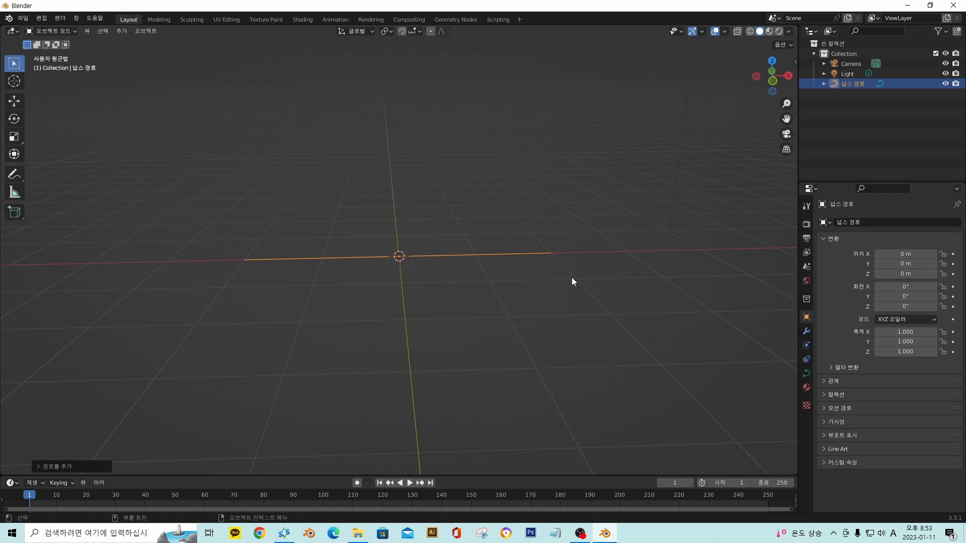
- Give the path a Profile bevel with a depth of 0.25 m in its geometry settings
{"action": "left_click", "coordinate": [807, 374]}
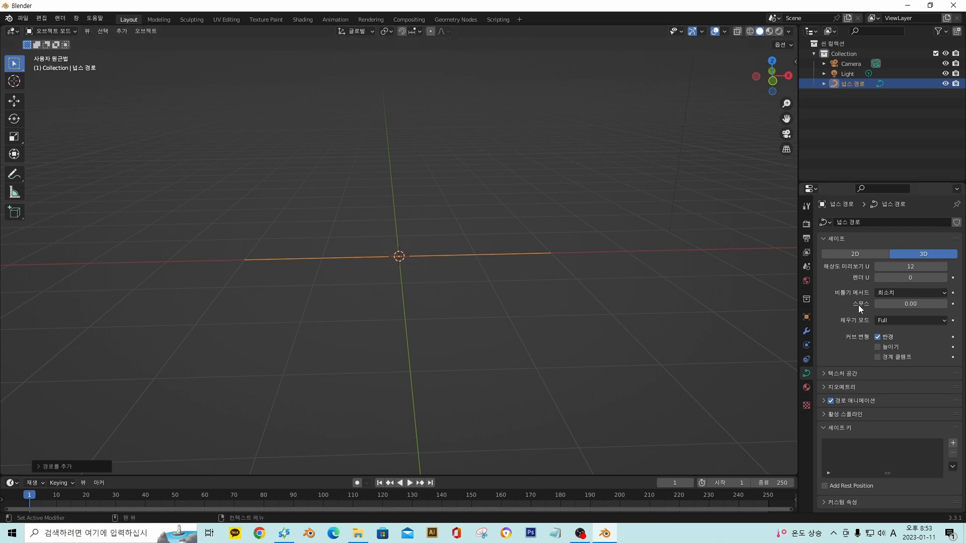
{"action": "left_click", "coordinate": [823, 387]}
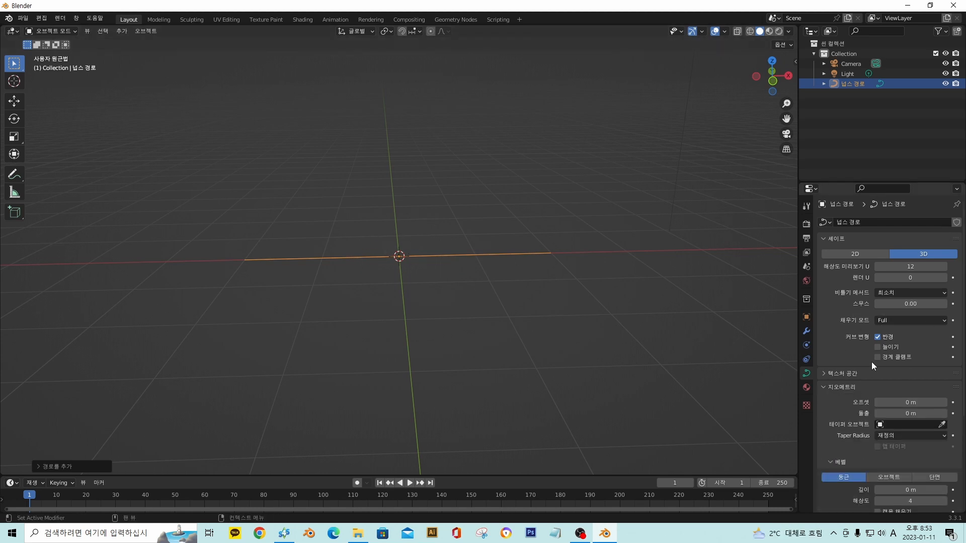
{"action": "scroll", "coordinate": [871, 361], "scroll_direction": "down", "scroll_amount": 6}
{"action": "left_click", "coordinate": [933, 339]}
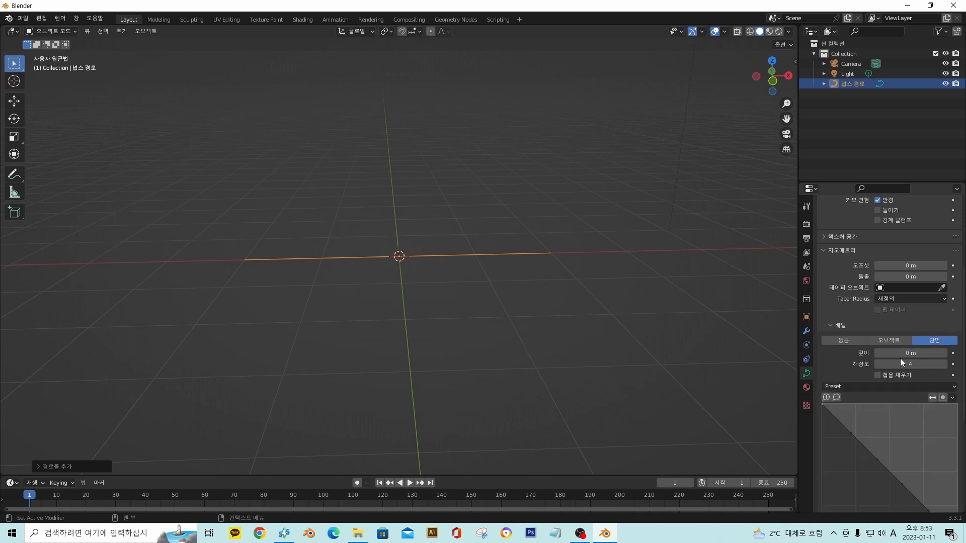
{"action": "left_click_drag", "start_coordinate": [900, 354], "coordinate": [923, 355]}
- Add control points to the path's bevel profile graph and shape it into a wavy curve
{"action": "middle_click_drag", "start_coordinate": [602, 294], "coordinate": [904, 394]}
{"action": "scroll", "coordinate": [871, 405], "scroll_direction": "down", "scroll_amount": 3}
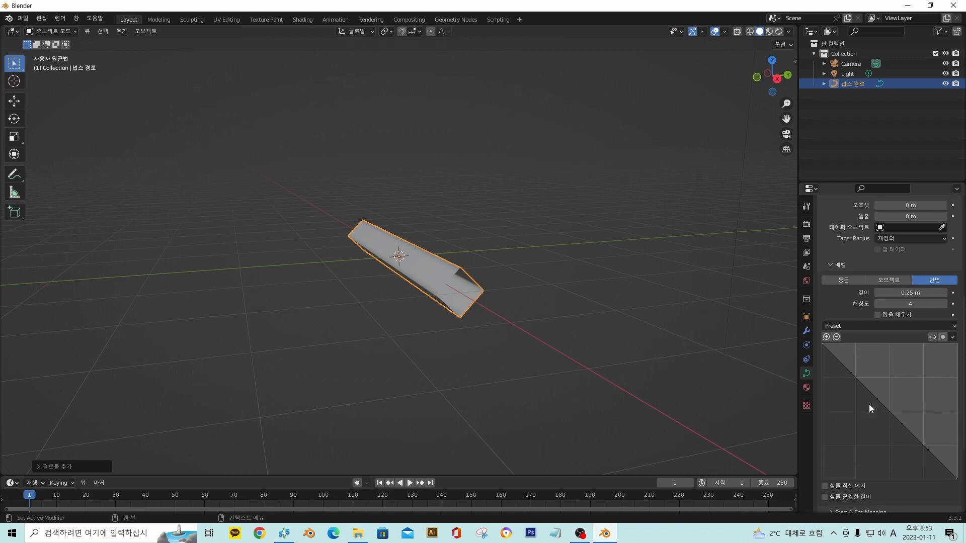
{"action": "mouse_move", "coordinate": [847, 373]}
{"action": "left_mouse_down"}
{"action": "mouse_move", "coordinate": [870, 350]}
{"action": "mouse_move", "coordinate": [881, 372]}
{"action": "mouse_move", "coordinate": [853, 387]}
{"action": "mouse_move", "coordinate": [884, 402]}
{"action": "mouse_move", "coordinate": [876, 431]}
{"action": "mouse_move", "coordinate": [916, 436]}
{"action": "left_mouse_up"}
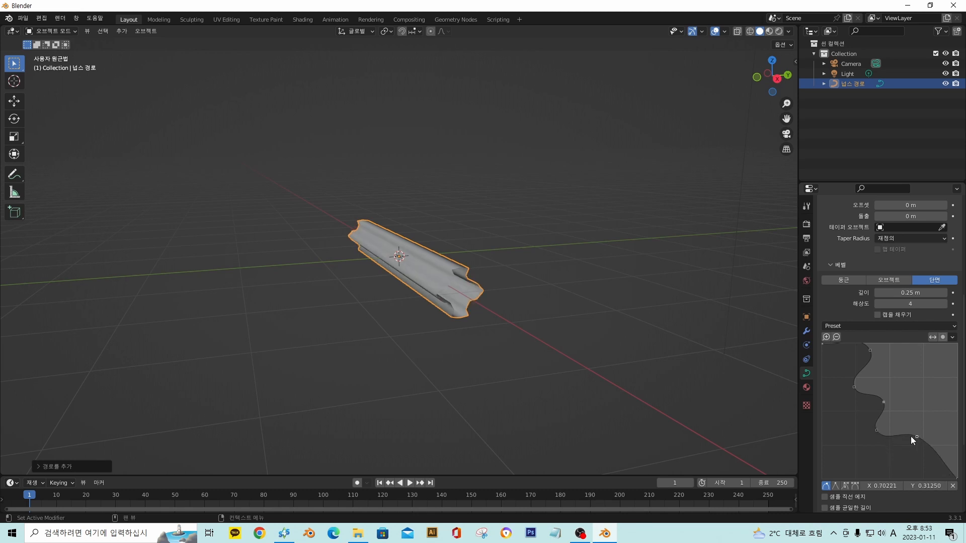
- Add a control point on the lower segment of the path's bevel profile graph and place it at X 0.70956, Y 0.18015
{"action": "middle_click_drag", "start_coordinate": [744, 392], "coordinate": [553, 298]}
{"action": "scroll", "coordinate": [487, 298], "scroll_direction": "up", "scroll_amount": 2}
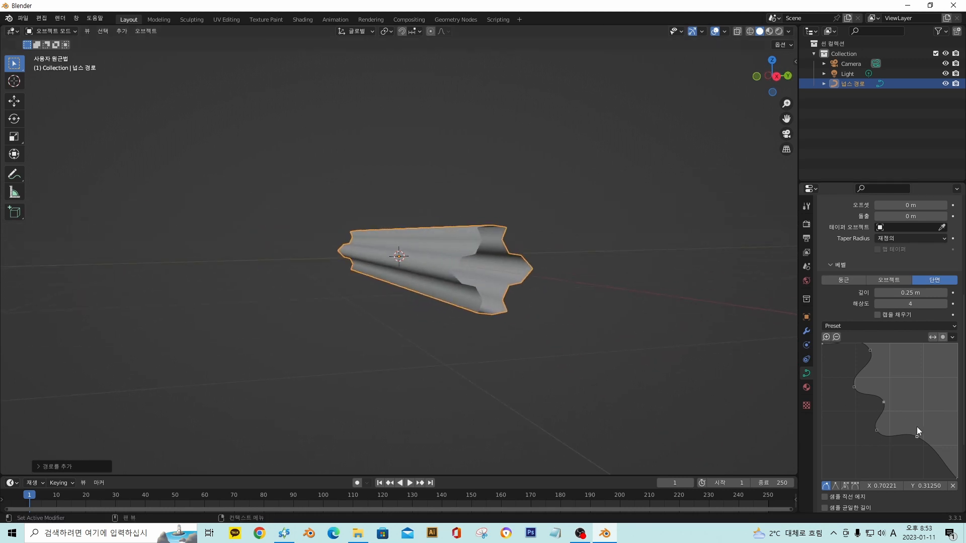
{"action": "left_click_drag", "start_coordinate": [937, 451], "coordinate": [918, 455]}
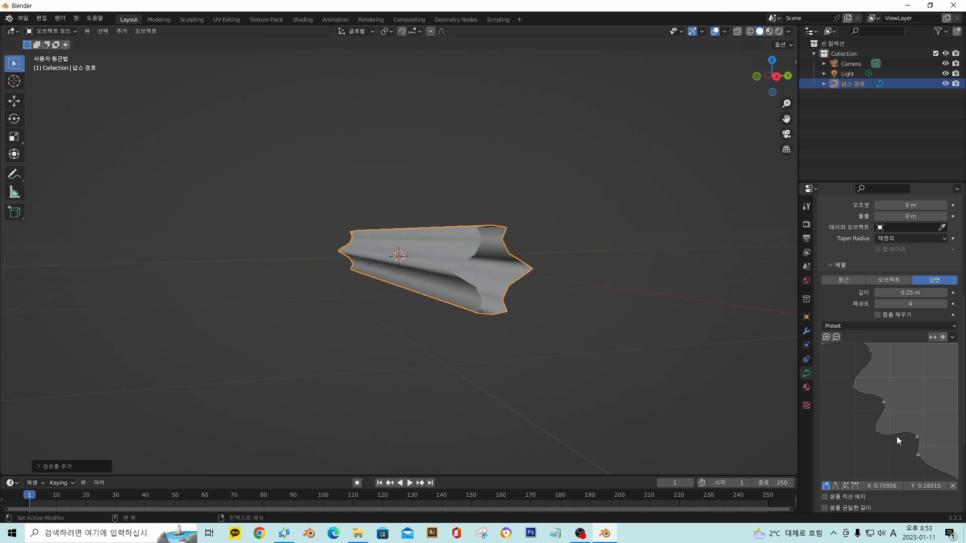
{"action": "middle_click_drag", "start_coordinate": [738, 312], "coordinate": [620, 328]}
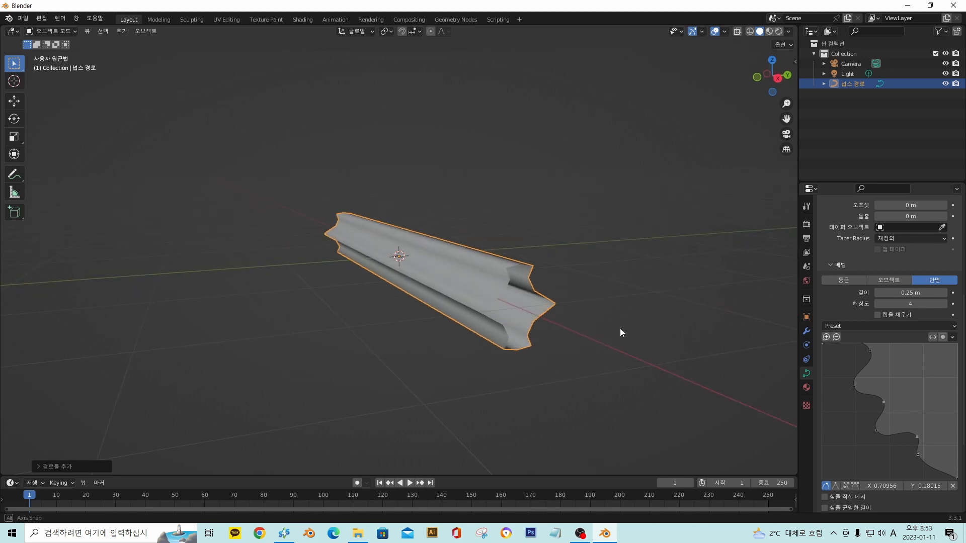
- Switch the path's bevel type to Object and add a mesh plane at the scene origin
{"action": "left_click", "coordinate": [880, 280]}
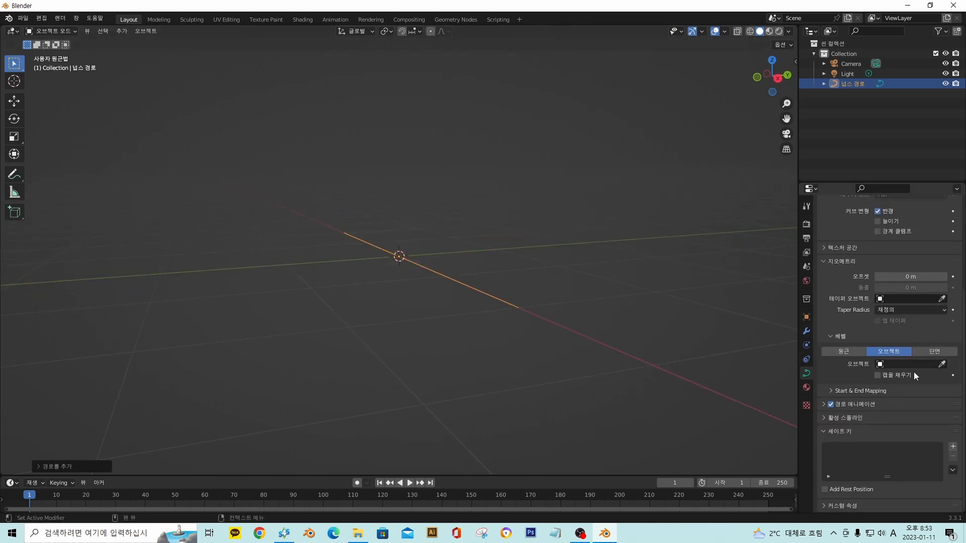
{"action": "middle_click_drag", "start_coordinate": [472, 328], "coordinate": [432, 317]}
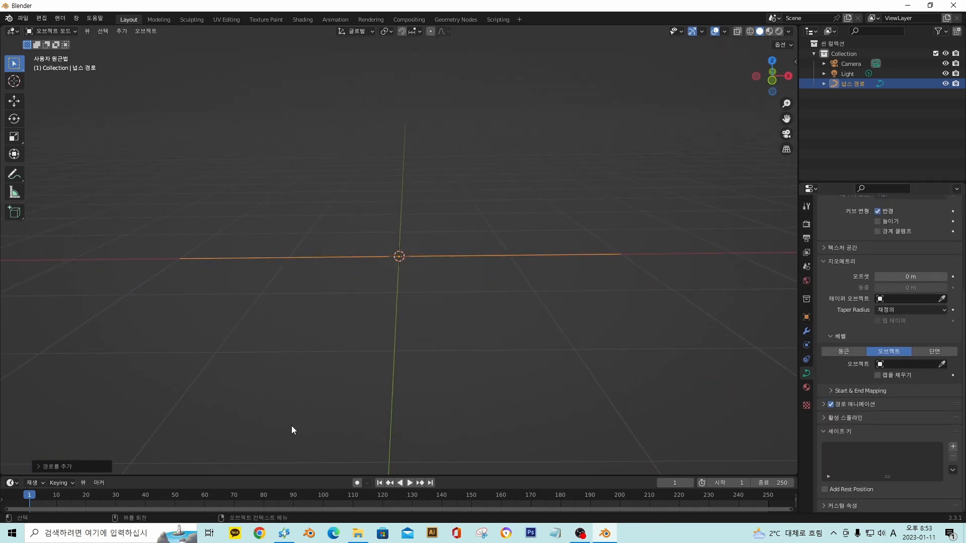
{"action": "key", "text": "shift+a"}
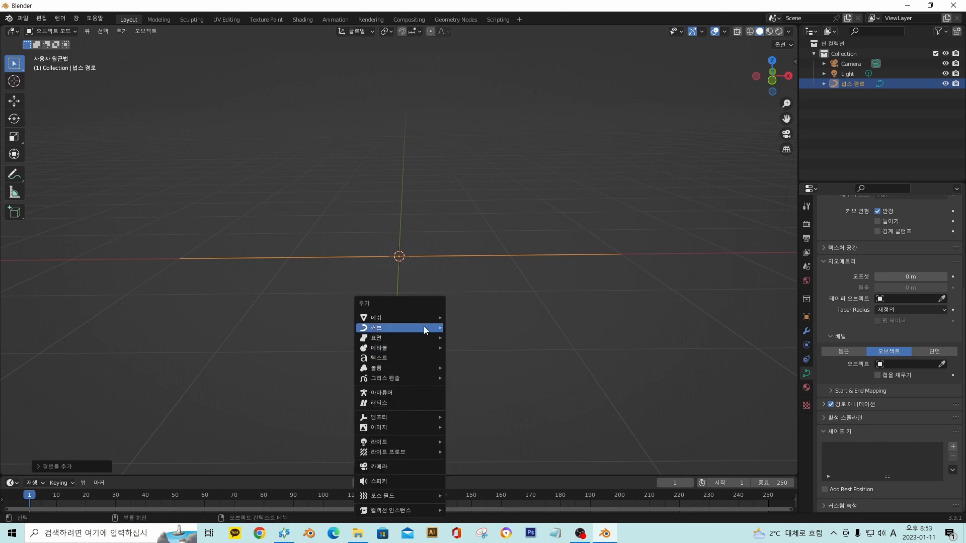
{"action": "mouse_move", "coordinate": [423, 317]}
{"action": "left_click", "coordinate": [491, 321]}
{"action": "middle_click_drag", "start_coordinate": [491, 322], "coordinate": [493, 351]}
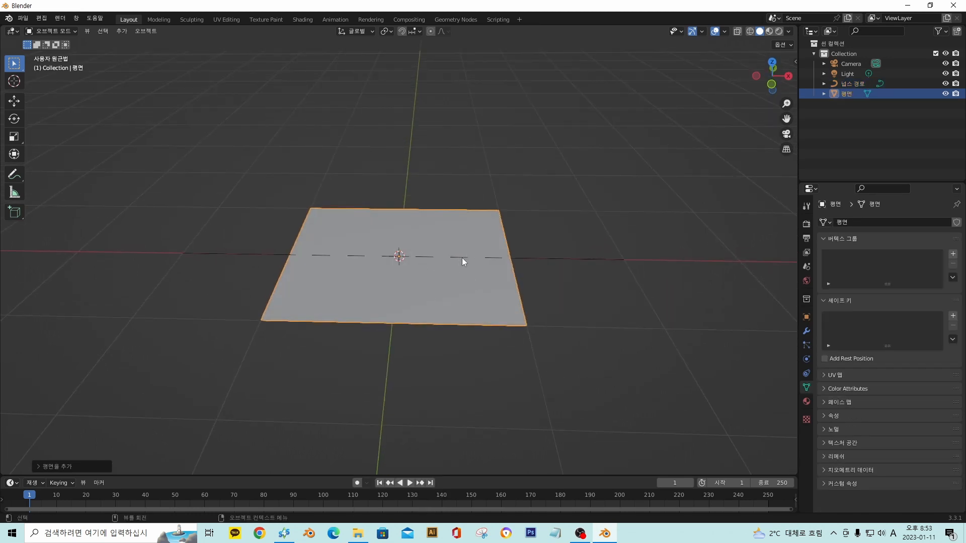
- Convert the plane mesh to a curve
{"action": "left_click", "coordinate": [149, 31]}
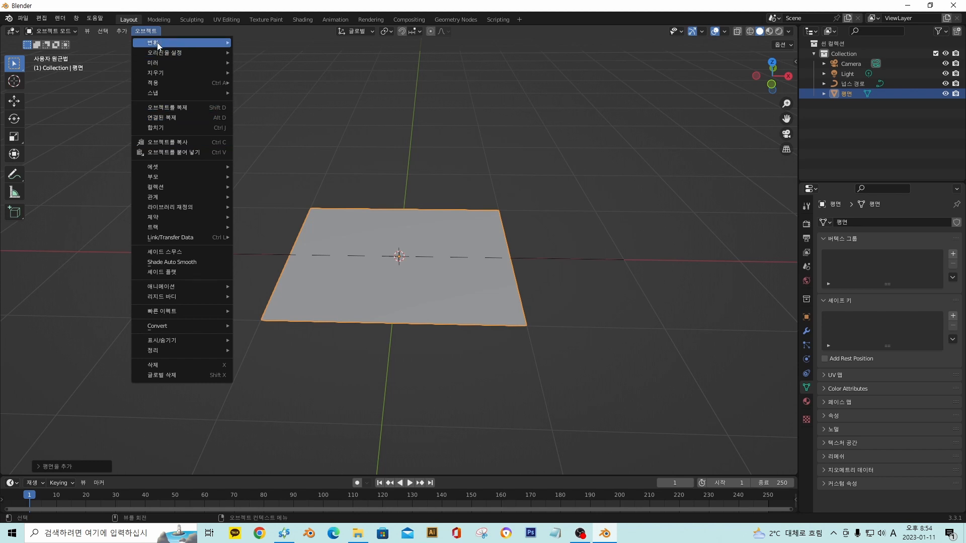
{"action": "mouse_move", "coordinate": [176, 330]}
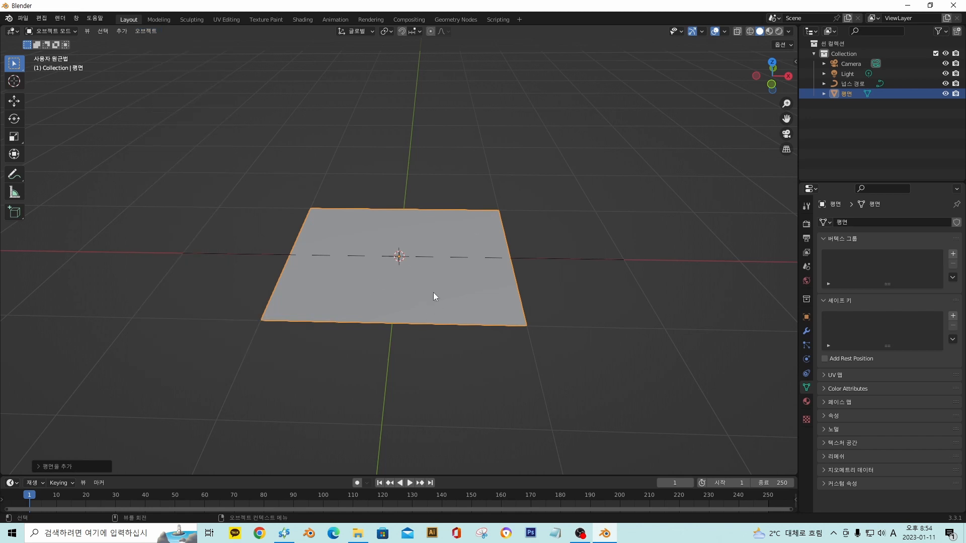
{"action": "left_click", "coordinate": [155, 31]}
{"action": "mouse_move", "coordinate": [160, 330]}
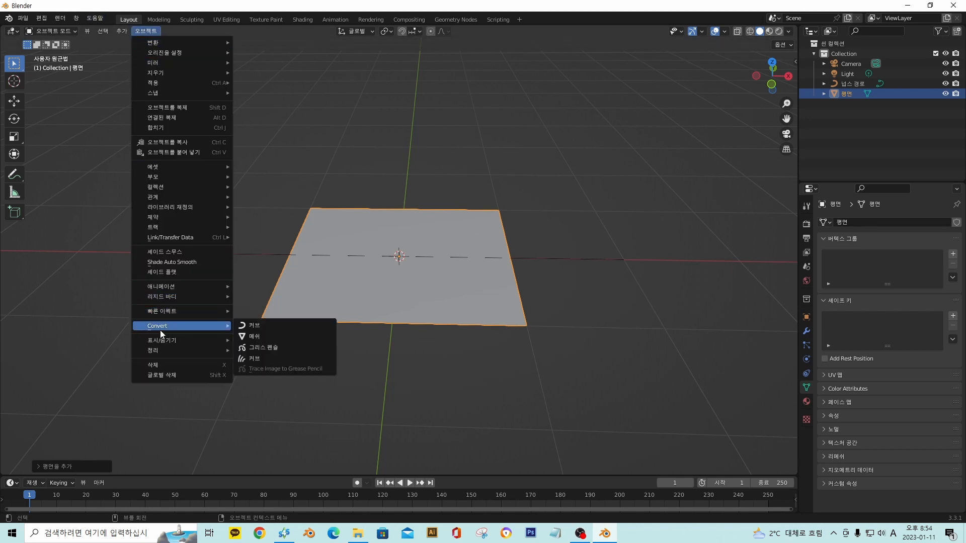
{"action": "left_click", "coordinate": [265, 327]}
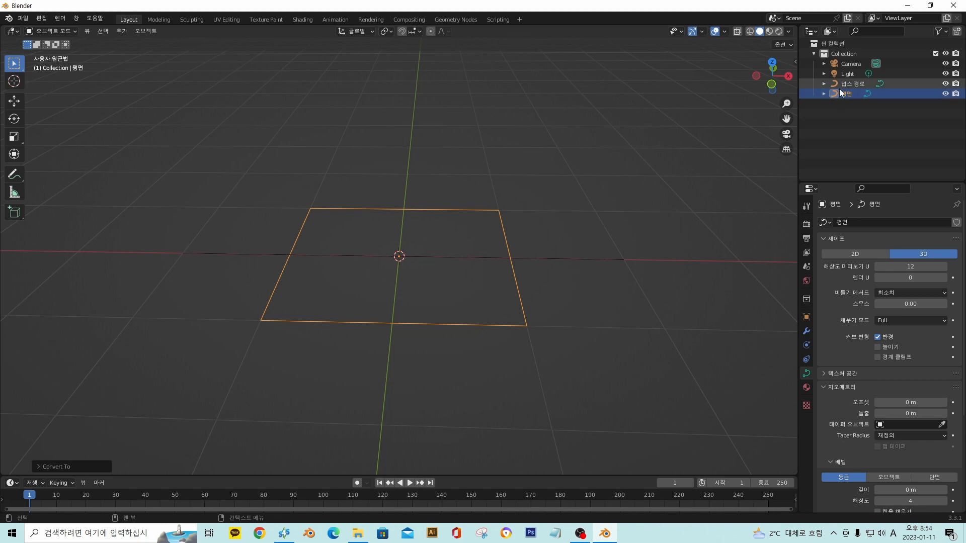
- Select the path and assign the plane curve as its bevel object
{"action": "left_click", "coordinate": [567, 259]}
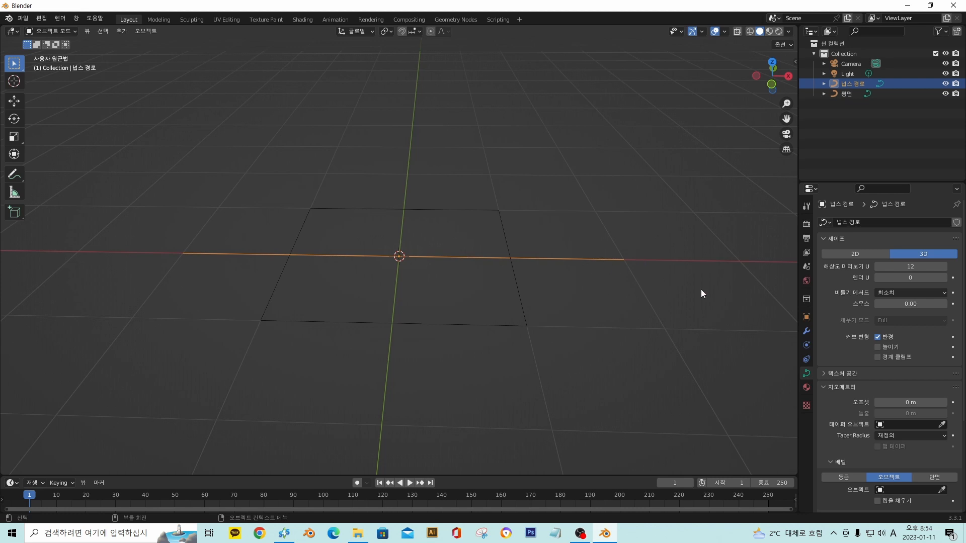
{"action": "scroll", "coordinate": [886, 471], "scroll_direction": "down", "scroll_amount": 3}
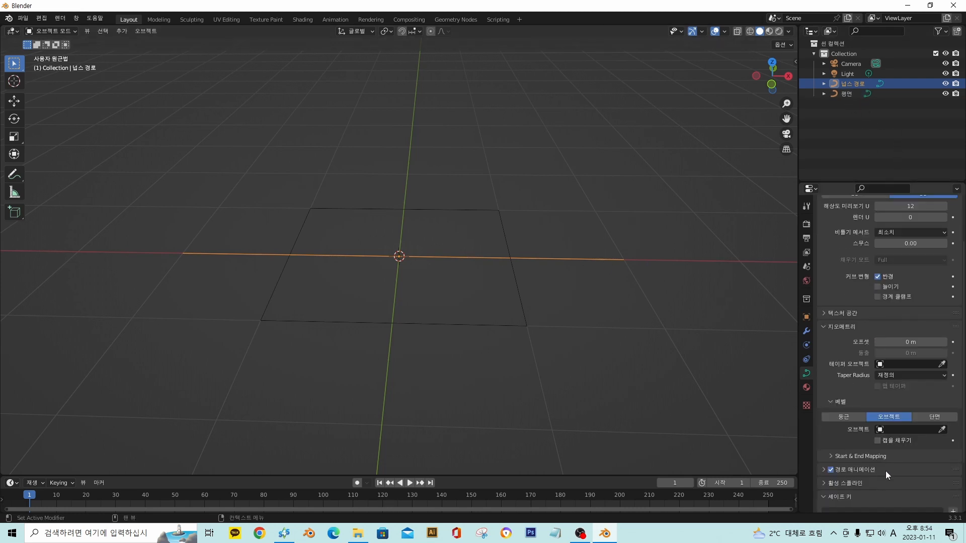
{"action": "left_click", "coordinate": [900, 431]}
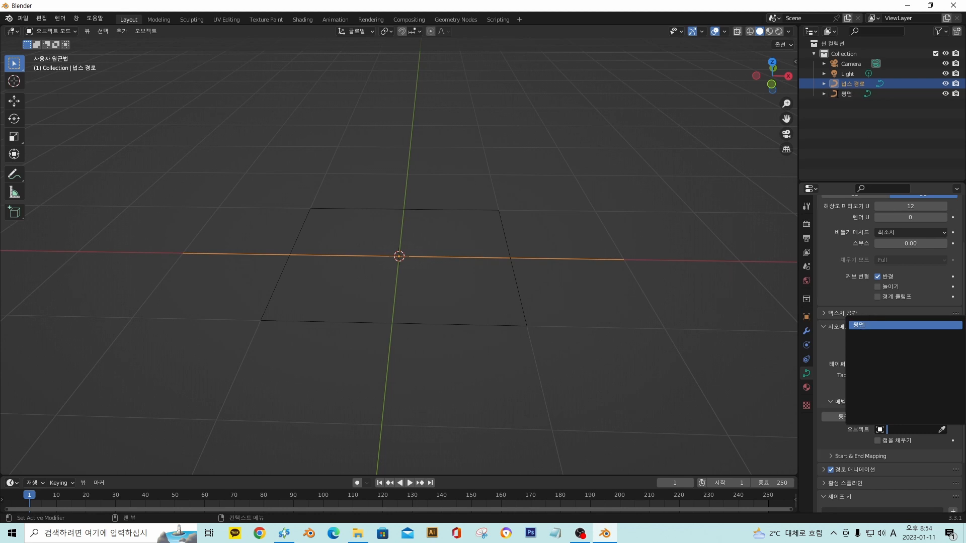
{"action": "left_click", "coordinate": [863, 326]}
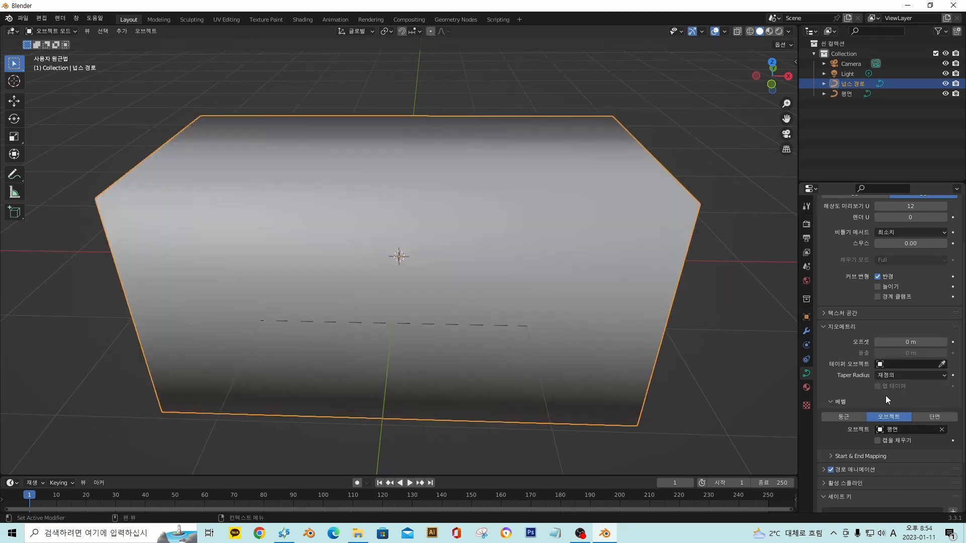
- Clear the path's bevel object and sample the plane curve in the viewport with the eyedropper as the bevel object again
{"action": "left_click", "coordinate": [898, 431]}
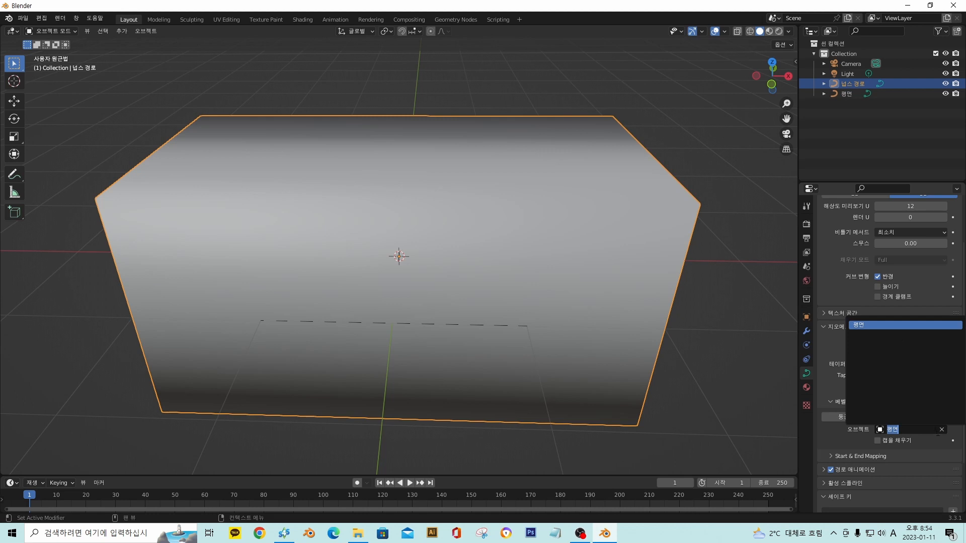
{"action": "left_click", "coordinate": [942, 430]}
{"action": "left_click", "coordinate": [942, 431]}
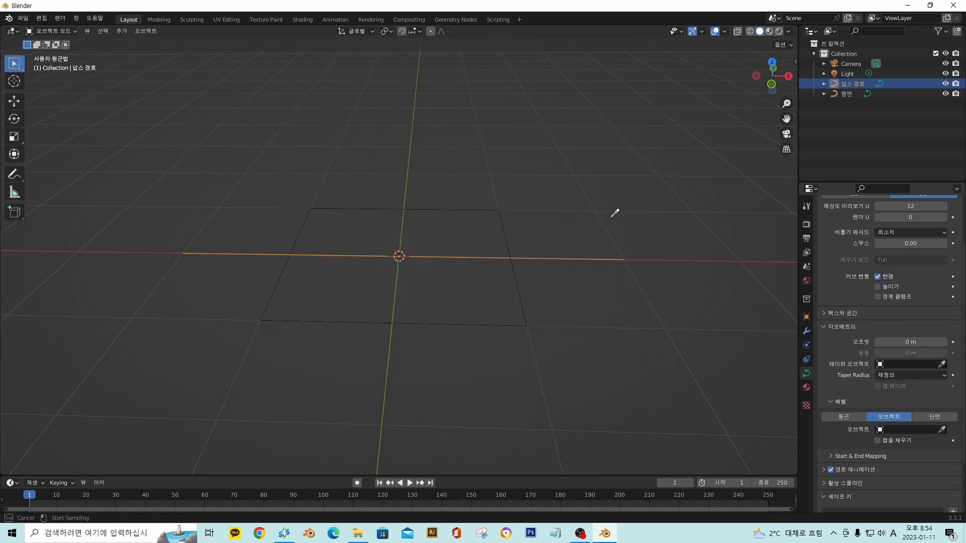
{"action": "left_click", "coordinate": [503, 216]}
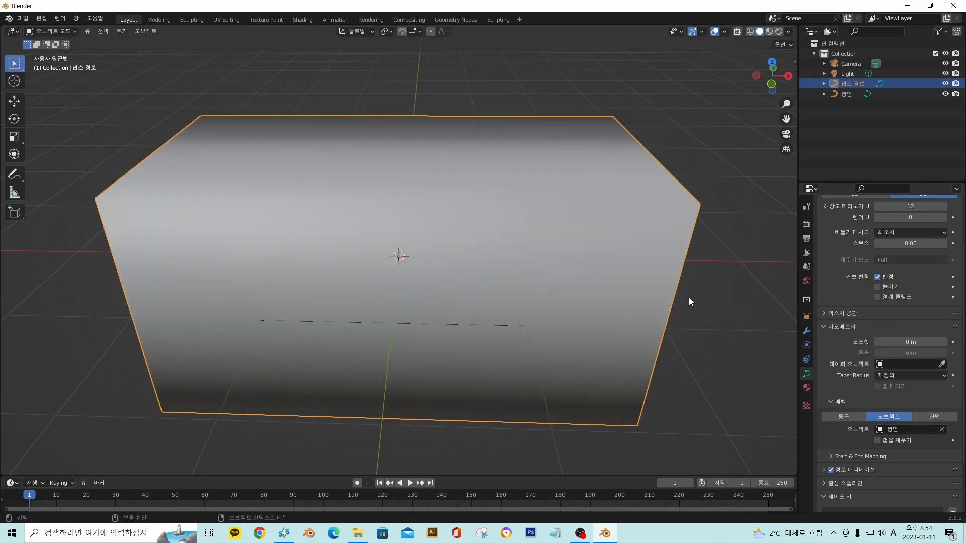
- Move the plane curve along the X axis out of the beveled path so it lies beside its open end
{"action": "middle_click_drag", "start_coordinate": [689, 297], "coordinate": [549, 282]}
{"action": "left_click", "coordinate": [443, 288]}
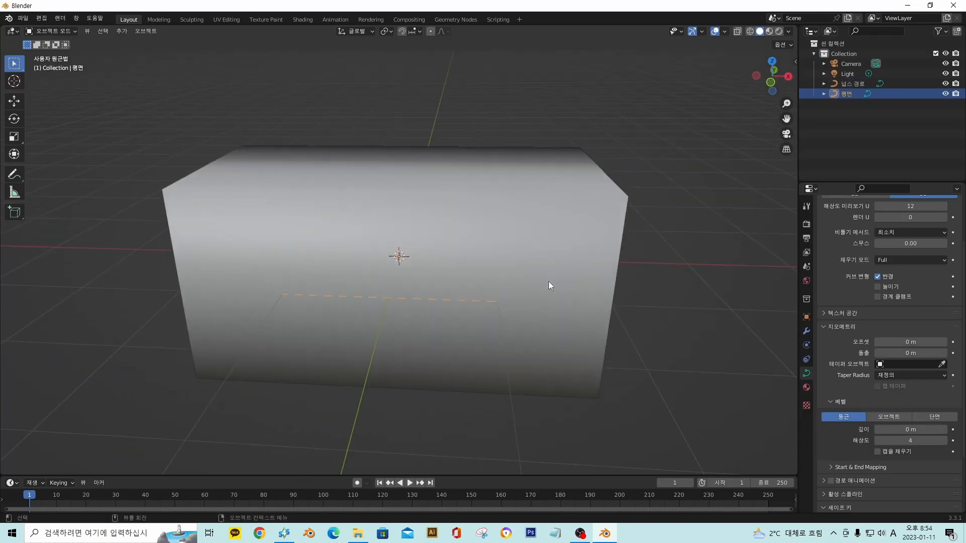
{"action": "key", "text": "g"}
{"action": "left_click", "coordinate": [38, 294]}
{"action": "middle_click_drag", "start_coordinate": [38, 294], "coordinate": [755, 273]}
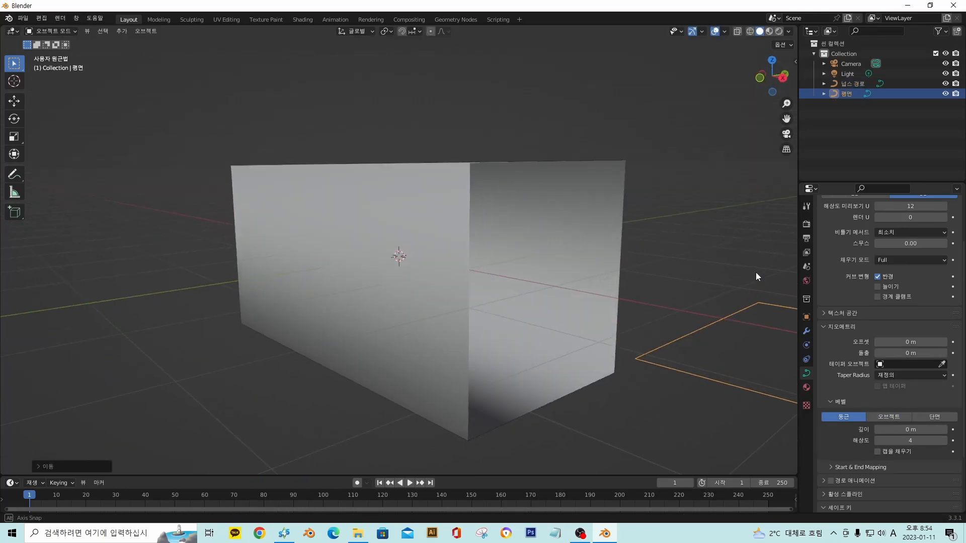
{"action": "scroll", "coordinate": [700, 282], "scroll_direction": "down", "scroll_amount": 5}
{"action": "middle_click_drag", "start_coordinate": [644, 291], "coordinate": [446, 472]}
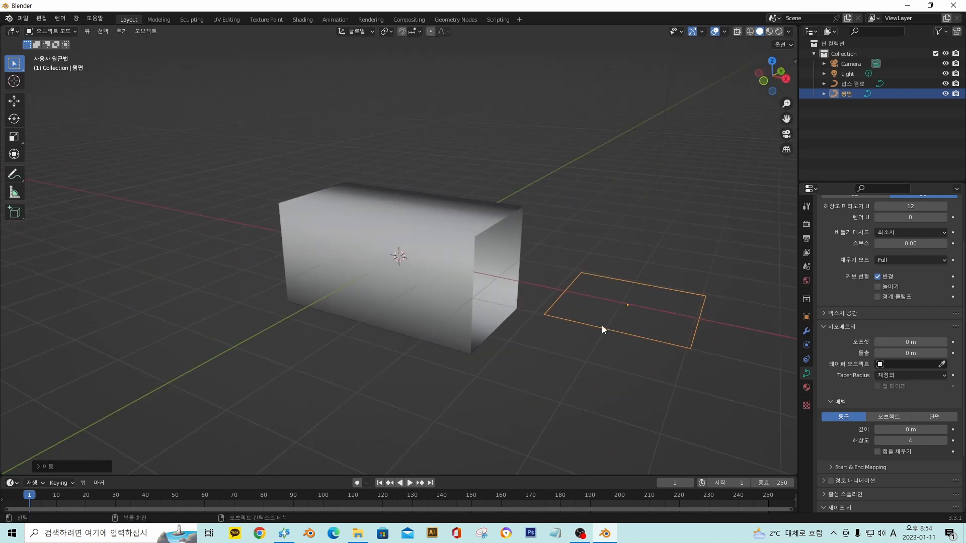
- In Edit Mode, subdivide the segment between the plane curve's two far corner points with 6 cuts
{"action": "left_click", "coordinate": [51, 31]}
{"action": "left_click", "coordinate": [53, 50]}
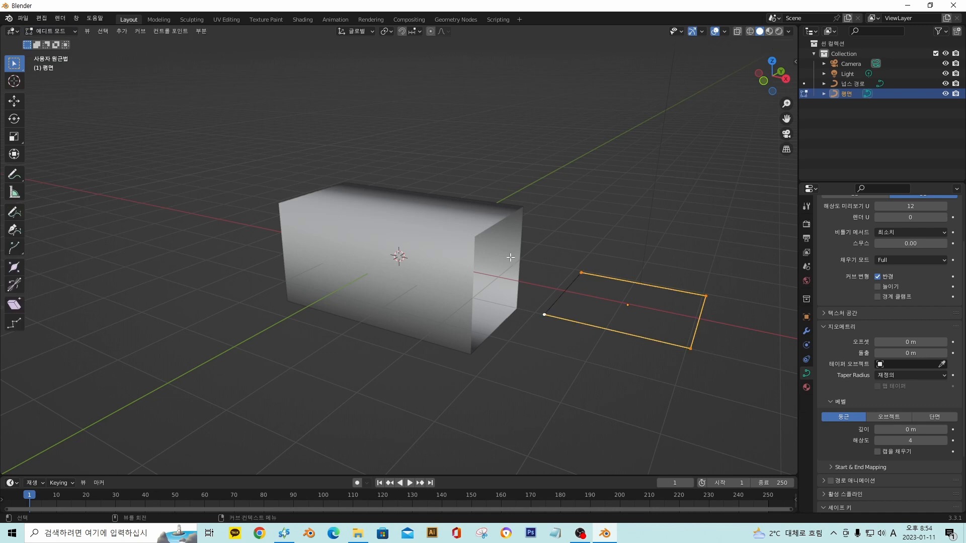
{"action": "mouse_move", "coordinate": [510, 257]}
{"action": "middle_mouse_down"}
{"action": "mouse_move", "coordinate": [560, 301]}
{"action": "mouse_move", "coordinate": [632, 261]}
{"action": "mouse_move", "coordinate": [542, 269]}
{"action": "mouse_move", "coordinate": [647, 282]}
{"action": "mouse_move", "coordinate": [461, 211]}
{"action": "mouse_move", "coordinate": [500, 263]}
{"action": "middle_mouse_up"}
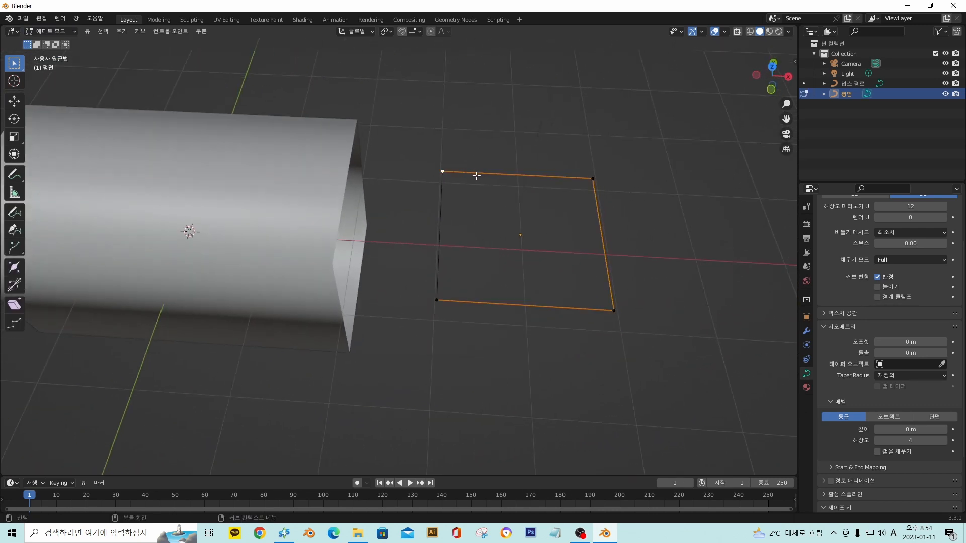
{"action": "left_click", "coordinate": [594, 179], "text": "shift"}
{"action": "middle_click_drag", "start_coordinate": [590, 178], "coordinate": [556, 173]}
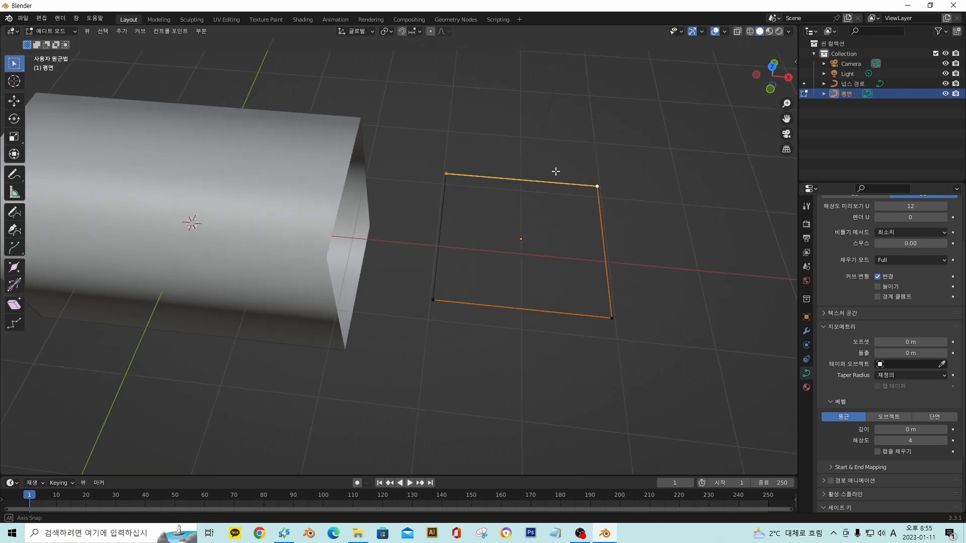
{"action": "right_click", "coordinate": [514, 180]}
{"action": "left_click", "coordinate": [514, 182]}
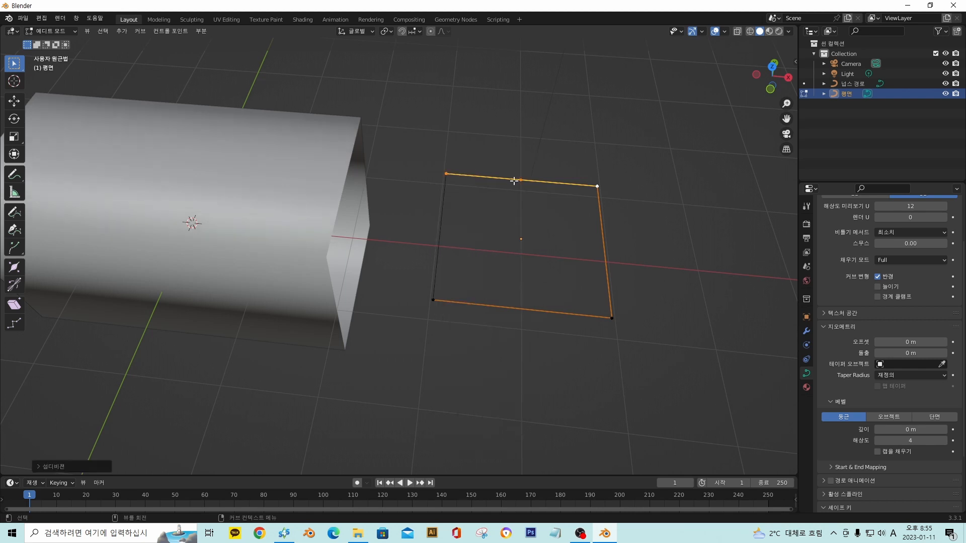
{"action": "left_click", "coordinate": [71, 467]}
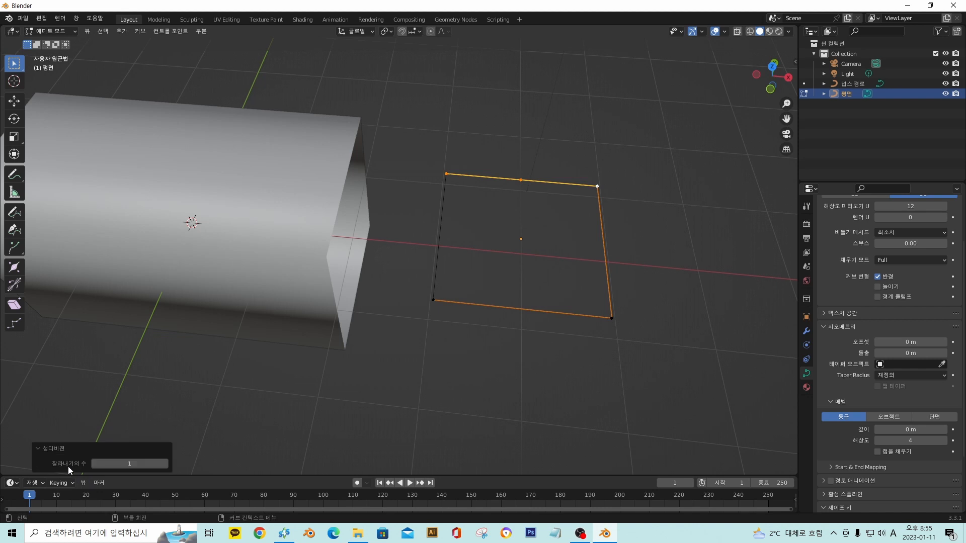
{"action": "left_click", "coordinate": [166, 466]}
{"action": "left_click", "coordinate": [165, 465]}
{"action": "left_click", "coordinate": [166, 465]}
{"action": "left_click", "coordinate": [166, 466]}
{"action": "left_click", "coordinate": [166, 465]}
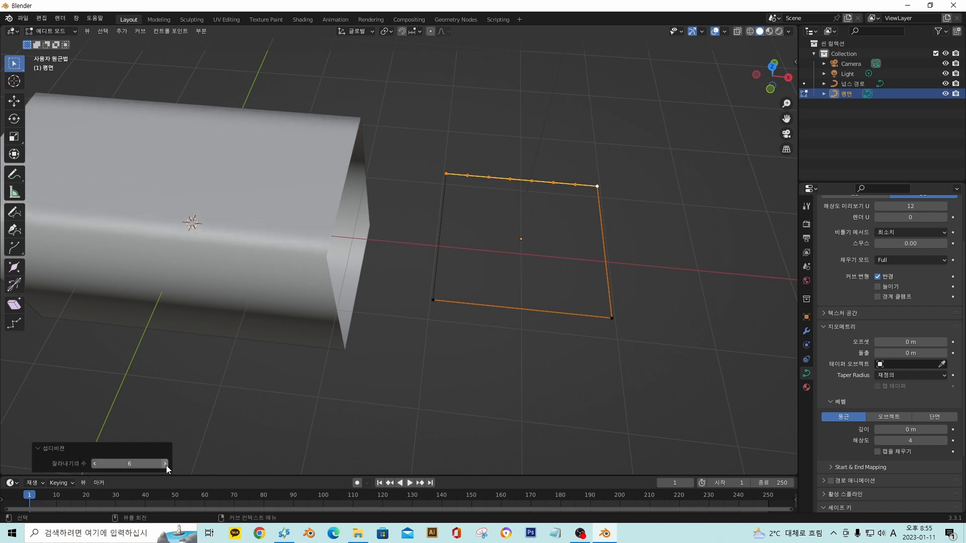
- Move alternate points of the subdivided edge inward to form a zigzag with three notches
{"action": "left_click", "coordinate": [469, 176]}
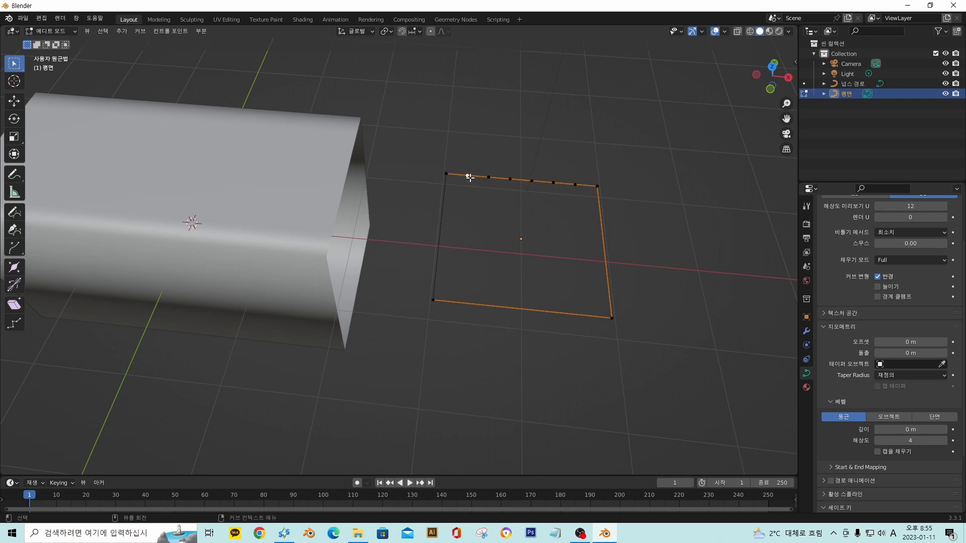
{"action": "left_click_drag", "start_coordinate": [468, 176], "coordinate": [466, 202]}
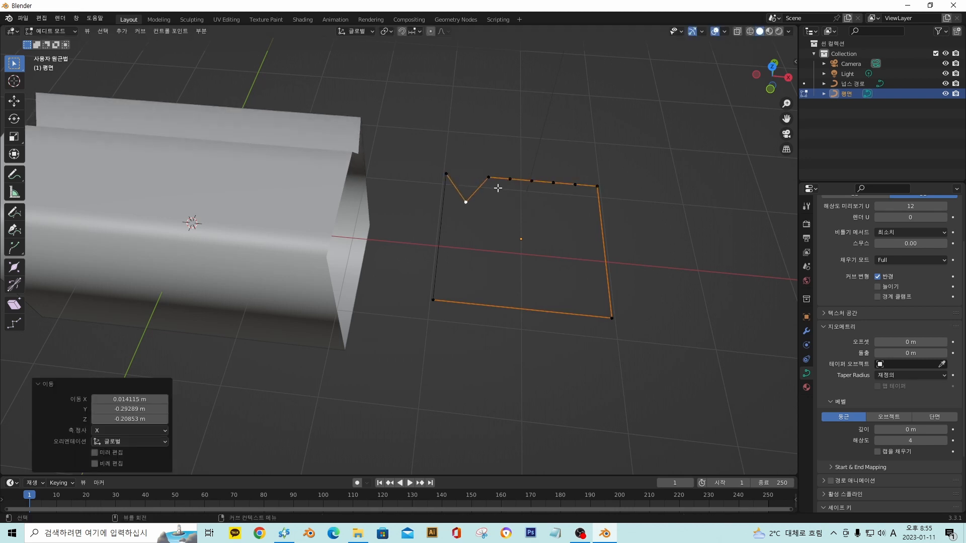
{"action": "left_click_drag", "start_coordinate": [510, 179], "coordinate": [553, 198]}
{"action": "middle_click_drag", "start_coordinate": [575, 191], "coordinate": [190, 151]}
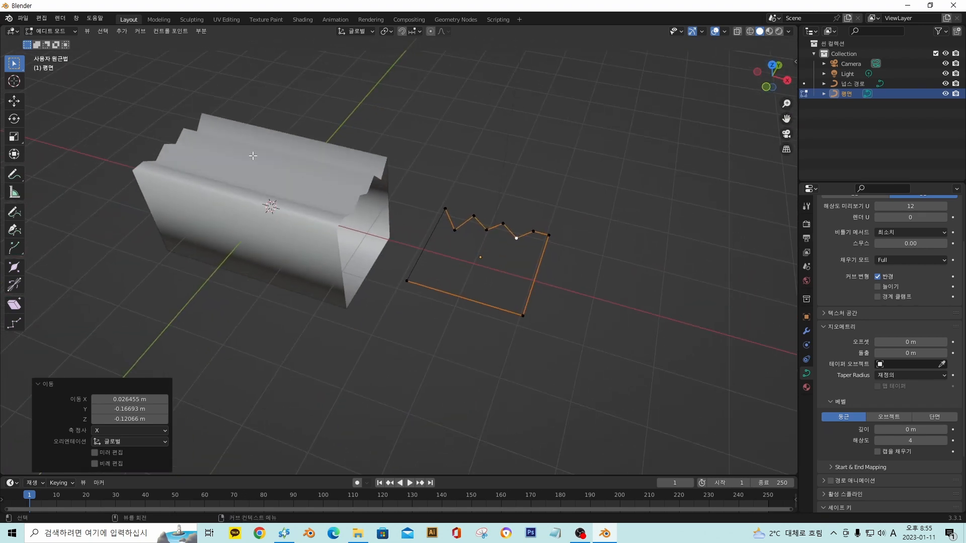
{"action": "middle_click_drag", "start_coordinate": [253, 156], "coordinate": [370, 175]}
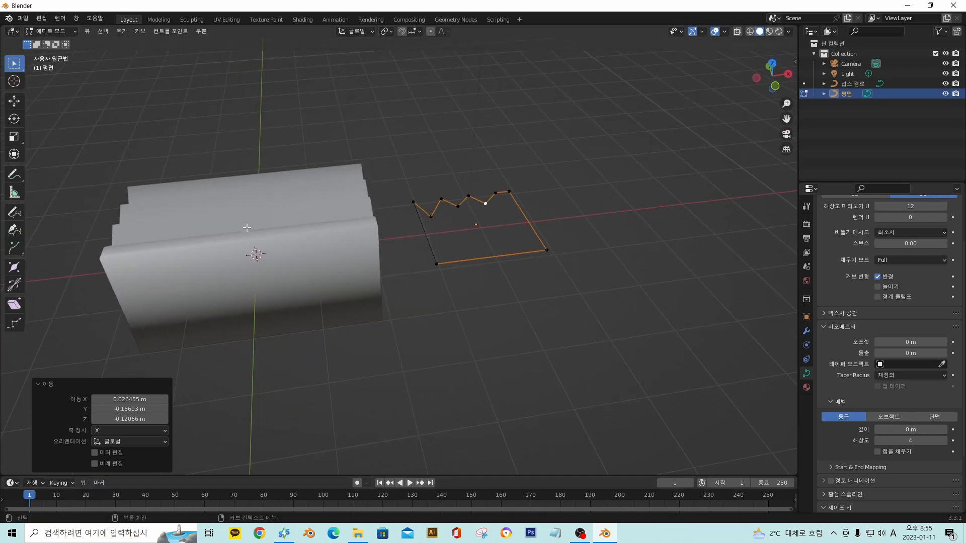
- Deselect the points, inspect the notched bevel shape from several sides, and return the plane curve to Object Mode
{"action": "left_click", "coordinate": [81, 117]}
{"action": "middle_click_drag", "start_coordinate": [228, 260], "coordinate": [267, 189]}
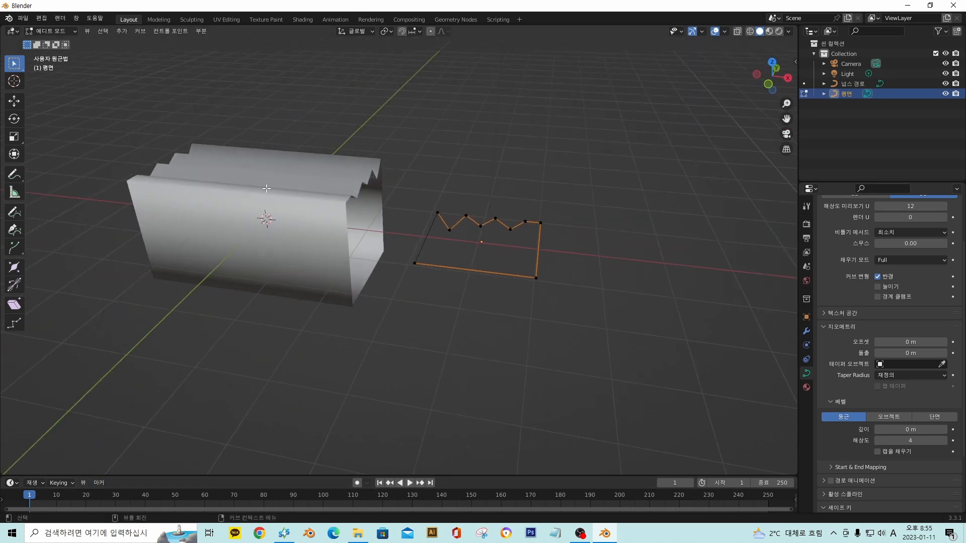
{"action": "middle_click_drag", "start_coordinate": [358, 219], "coordinate": [232, 173]}
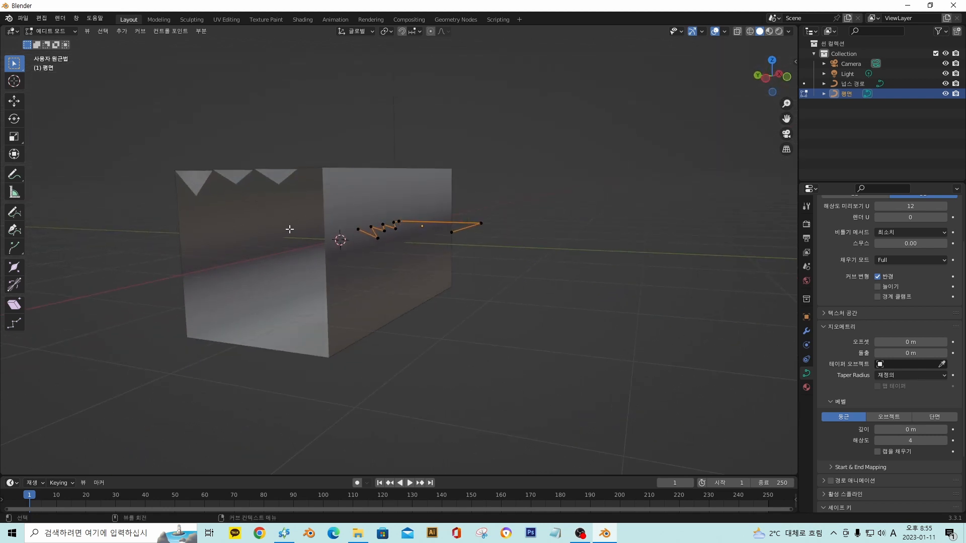
{"action": "middle_click_drag", "start_coordinate": [289, 229], "coordinate": [272, 214]}
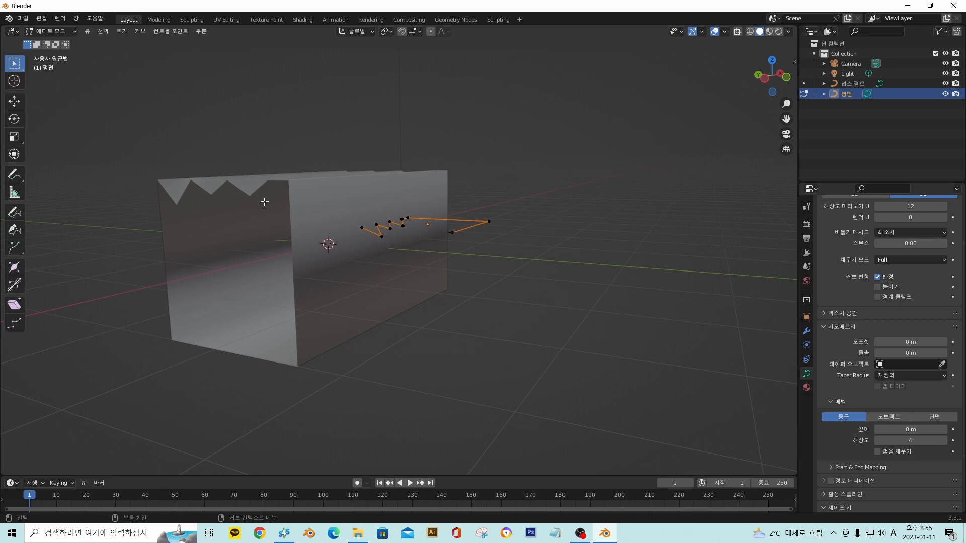
{"action": "middle_click_drag", "start_coordinate": [222, 290], "coordinate": [66, 108]}
{"action": "left_click", "coordinate": [50, 31]}
{"action": "left_click", "coordinate": [67, 45]}
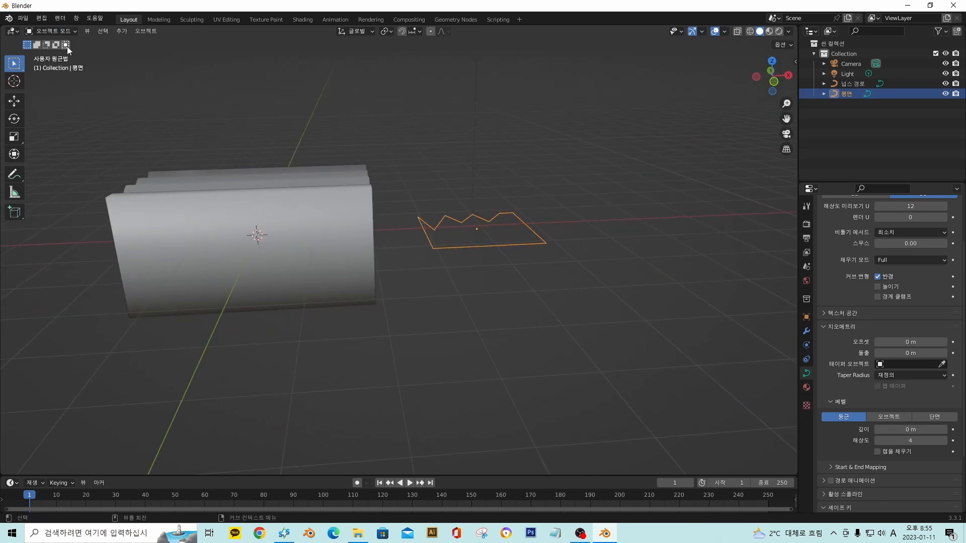
- In the beveled path's Edit Mode, shrink the radius of the end point nearest the plane curve to 0 so it tapers to a tip
{"action": "middle_click_drag", "start_coordinate": [68, 47], "coordinate": [30, 75]}
{"action": "left_click", "coordinate": [301, 236]}
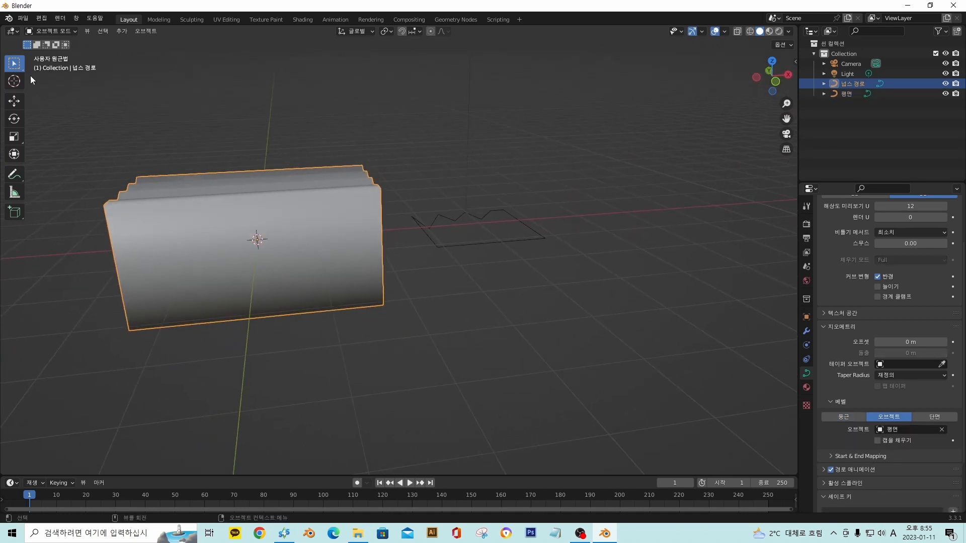
{"action": "left_click", "coordinate": [62, 32]}
{"action": "left_click", "coordinate": [61, 54]}
{"action": "middle_click_drag", "start_coordinate": [211, 166], "coordinate": [375, 226]}
{"action": "left_click", "coordinate": [368, 228]}
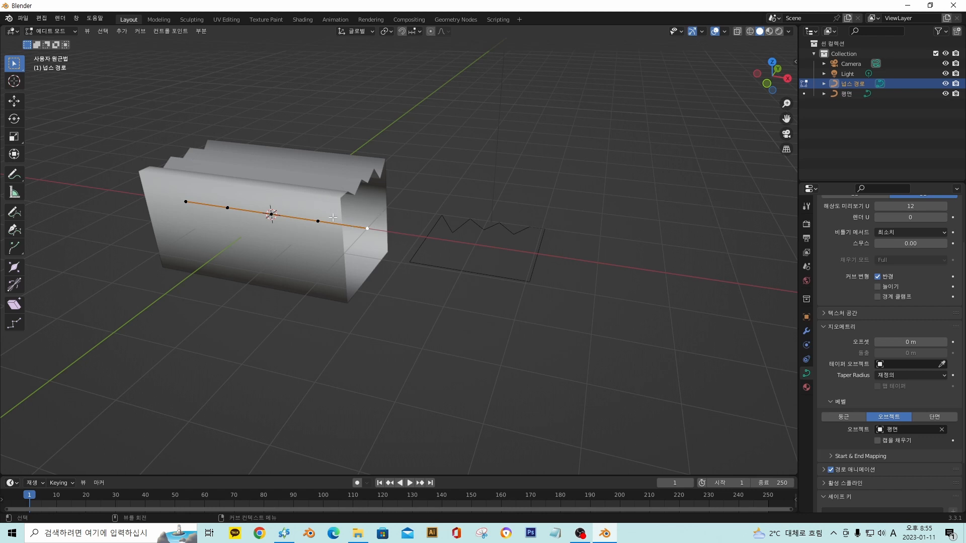
{"action": "key", "text": "s"}
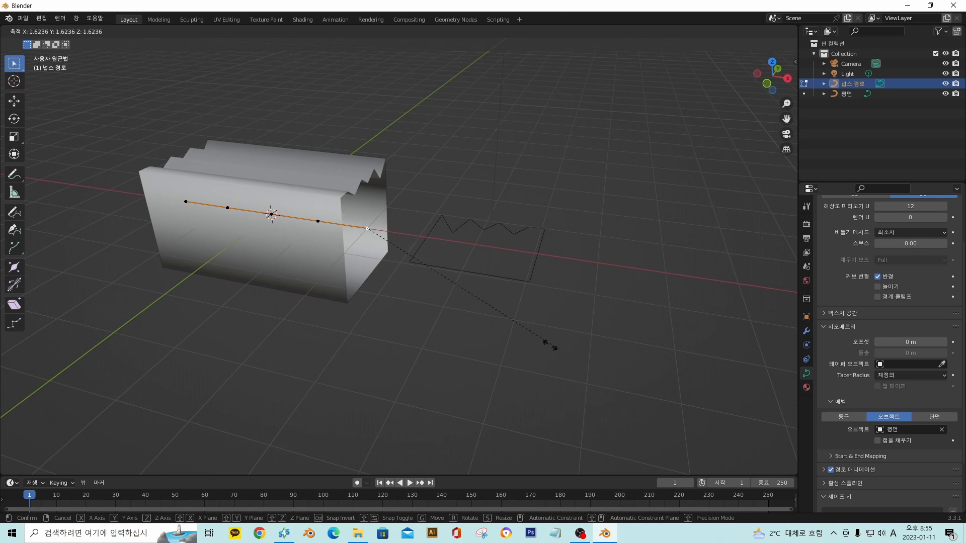
{"action": "key", "text": "Escape"}
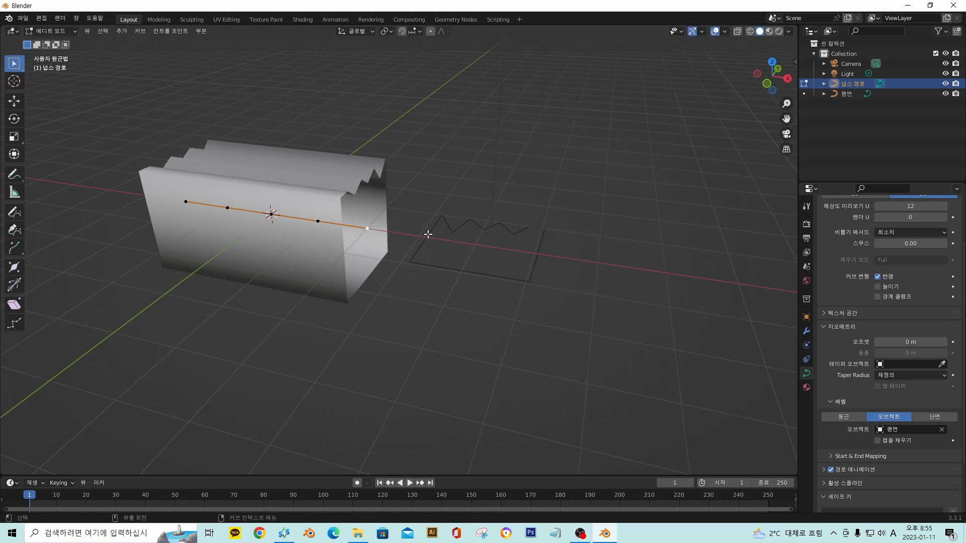
{"action": "key", "text": "alt+s"}
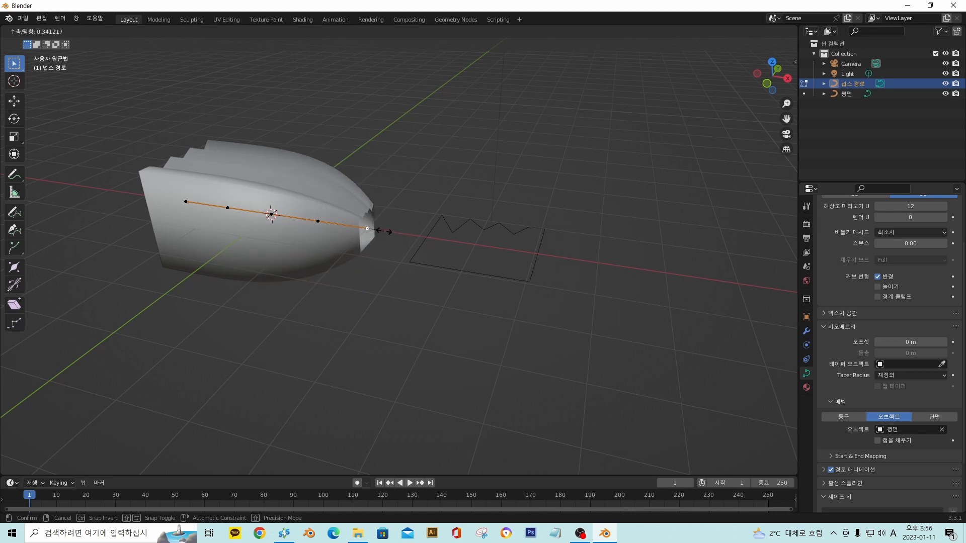
{"action": "type", "text": "0"}
{"action": "key", "text": "Return"}
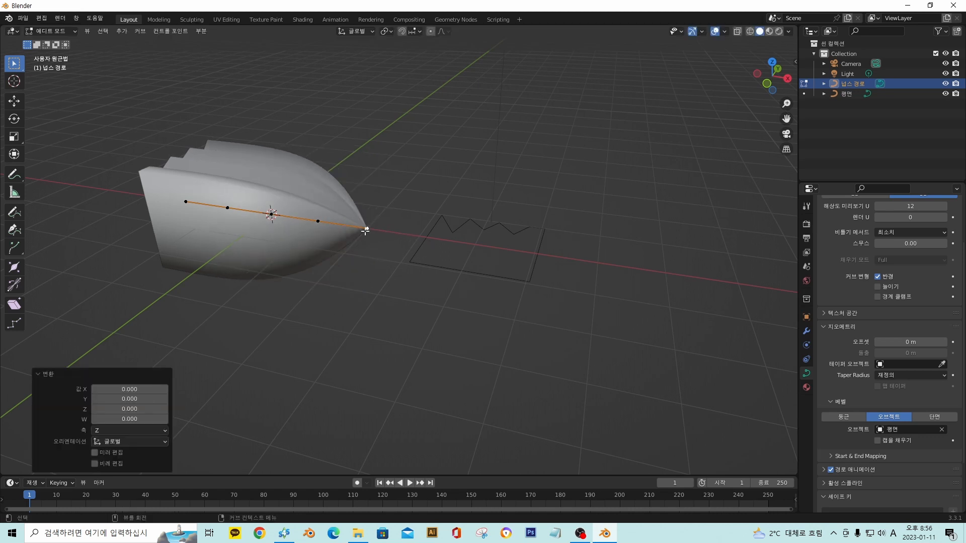
- Enable Fill Caps in the path's bevel settings and inspect the capped end and tapered tip
{"action": "middle_click_drag", "start_coordinate": [362, 233], "coordinate": [267, 250]}
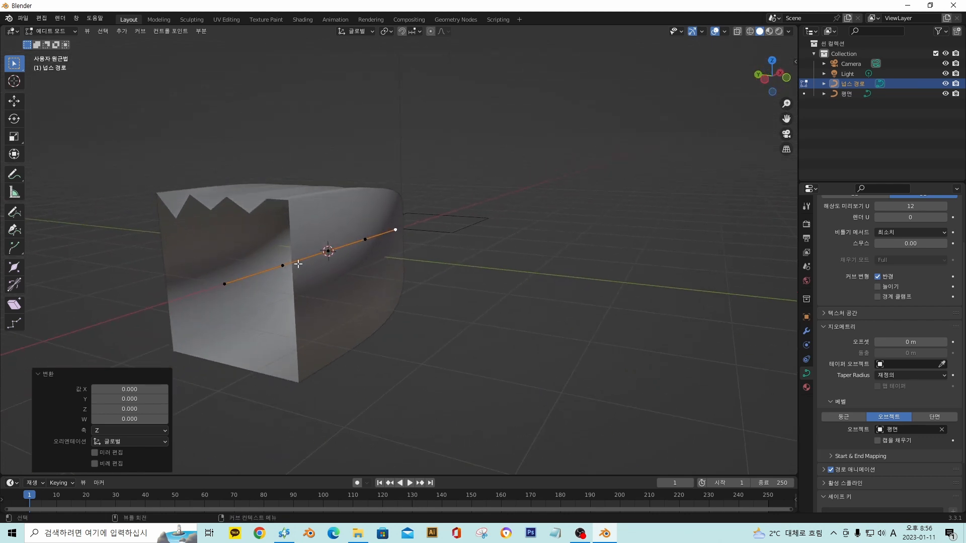
{"action": "left_click", "coordinate": [879, 441]}
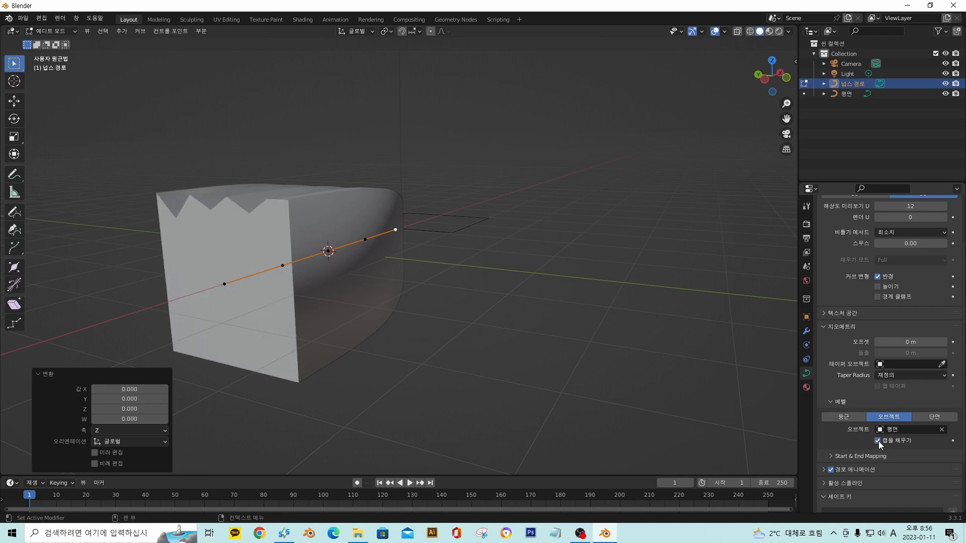
{"action": "middle_click_drag", "start_coordinate": [366, 317], "coordinate": [432, 306]}
{"action": "middle_click_drag", "start_coordinate": [536, 304], "coordinate": [585, 302]}
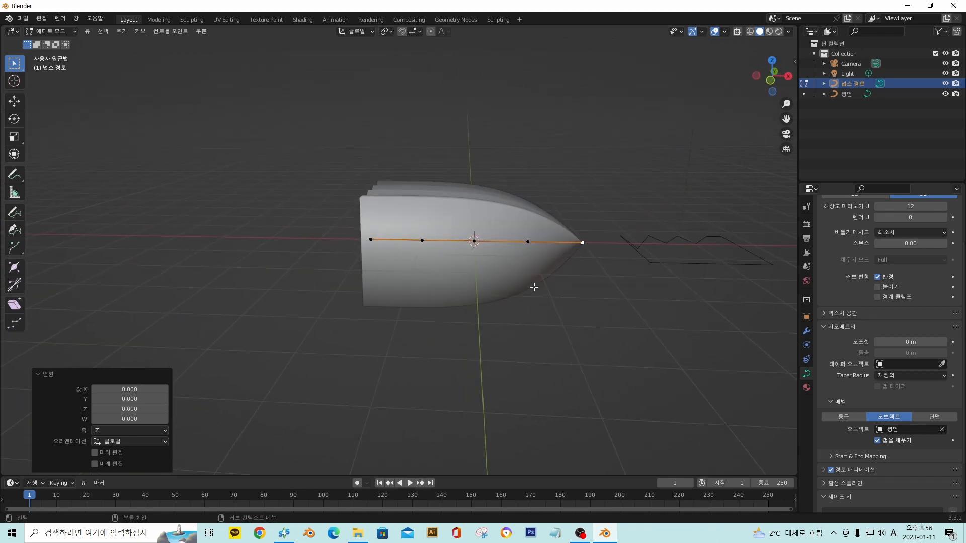
{"action": "scroll", "coordinate": [533, 287], "scroll_direction": "up", "scroll_amount": 3}
{"action": "middle_click_drag", "start_coordinate": [532, 287], "coordinate": [516, 276]}
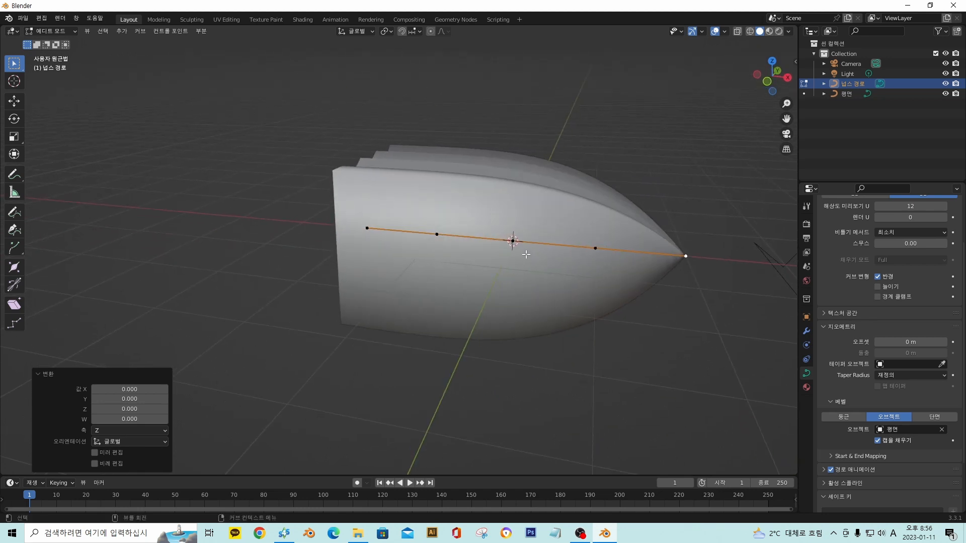
{"action": "scroll", "coordinate": [526, 254], "scroll_direction": "down", "scroll_amount": 1}
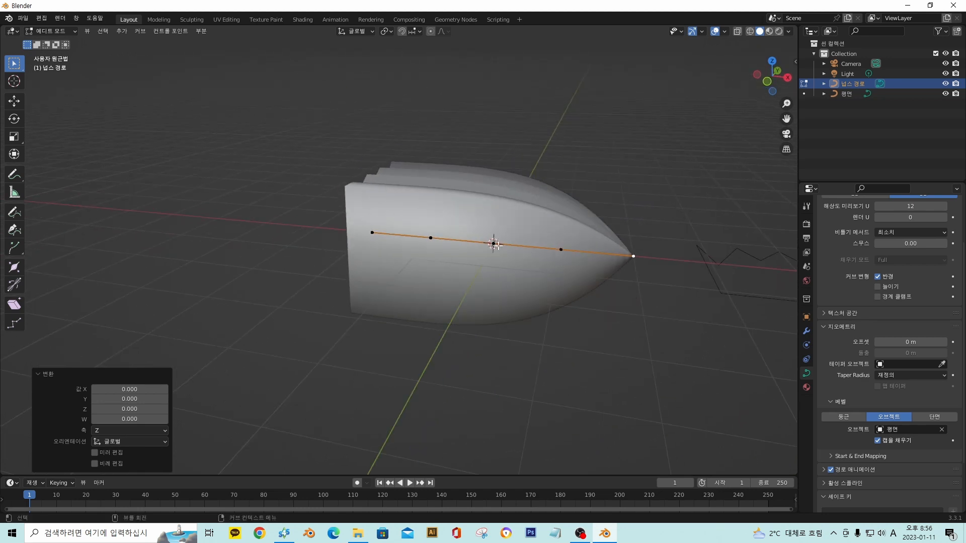
- Bend the path by moving its capped end point about -0.78 m in X, 0.61 m in Y and 2.28 m in Z
{"action": "left_click", "coordinate": [372, 233]}
{"action": "key", "text": "g"}
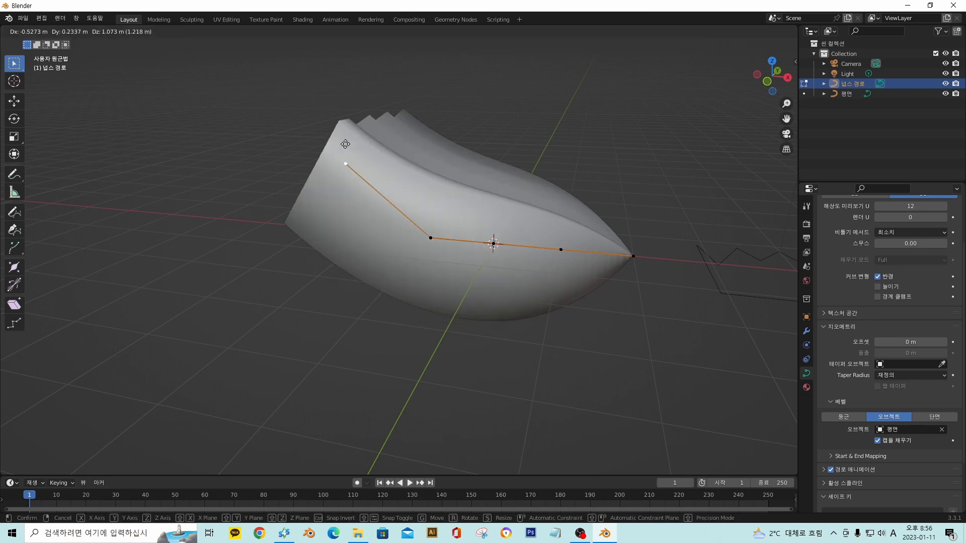
{"action": "left_click", "coordinate": [340, 68]}
{"action": "middle_click_drag", "start_coordinate": [399, 148], "coordinate": [430, 163]}
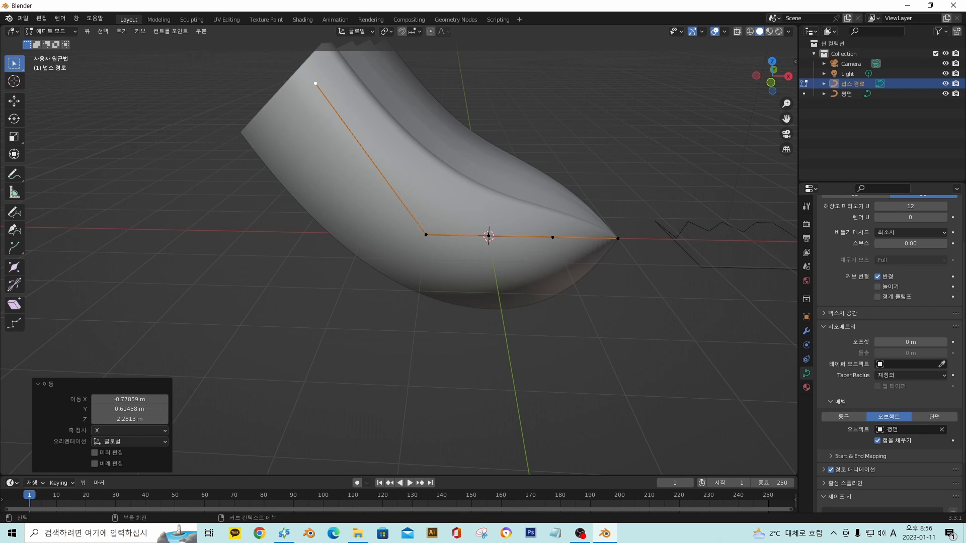
- Try rotating and tilting the raised end point of the path, checking the effect on the capped end
{"action": "key", "text": "r"}
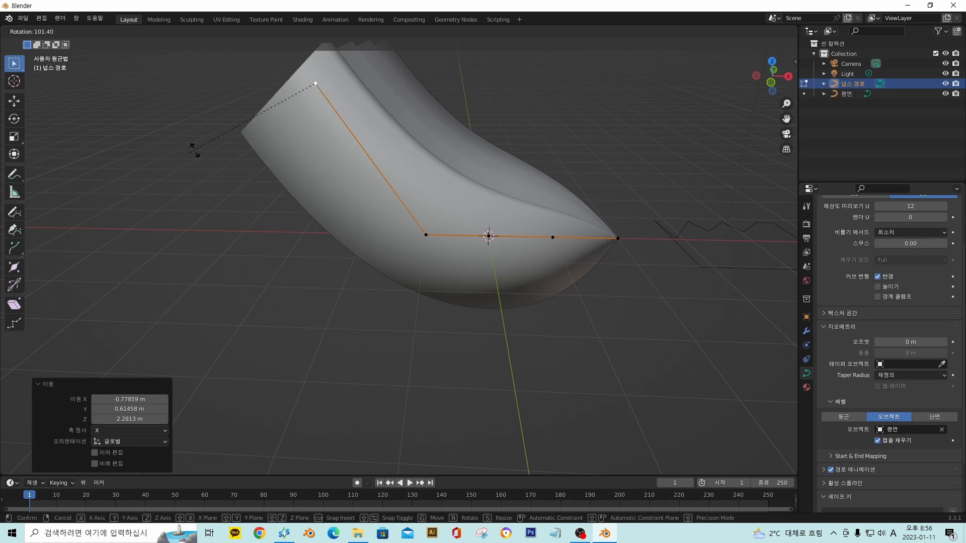
{"action": "right_click", "coordinate": [395, 194]}
{"action": "middle_click_drag", "start_coordinate": [454, 172], "coordinate": [486, 201]}
{"action": "scroll", "coordinate": [471, 196], "scroll_direction": "down", "scroll_amount": 2}
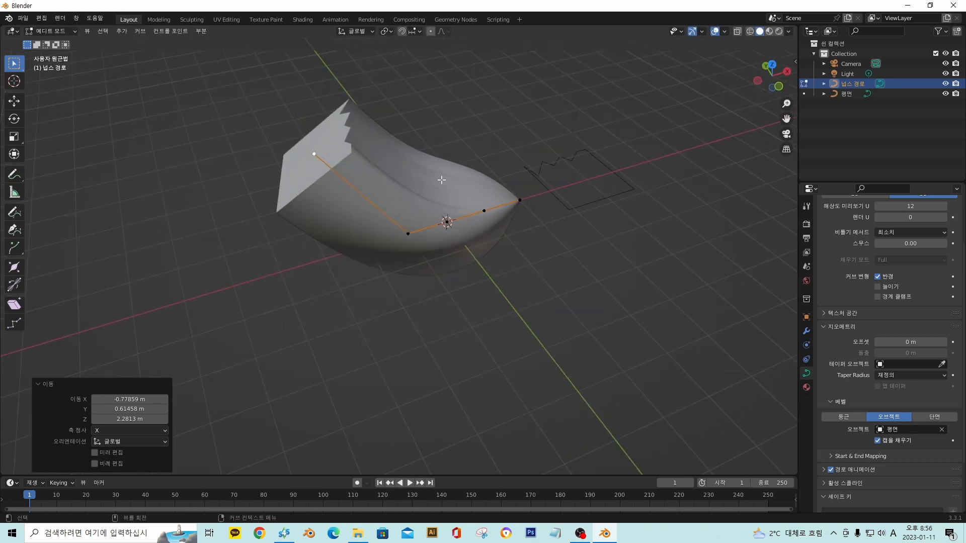
{"action": "middle_click_drag", "start_coordinate": [441, 180], "coordinate": [427, 169]}
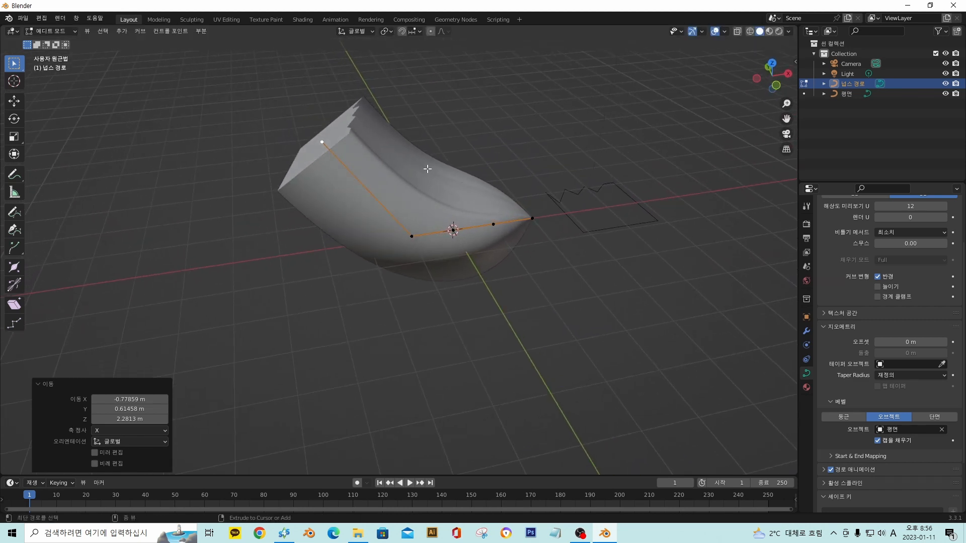
{"action": "key", "text": "ctrl+t"}
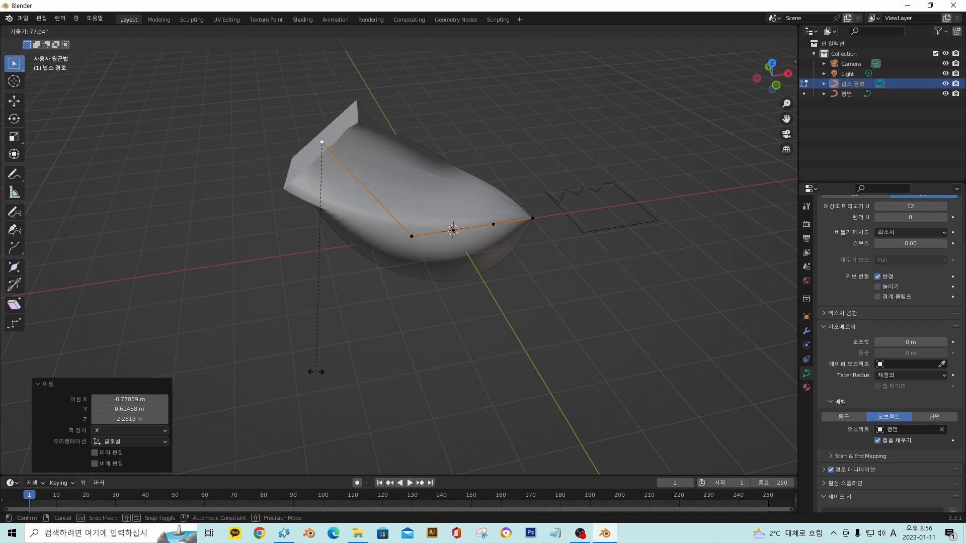
{"action": "right_click", "coordinate": [372, 263]}
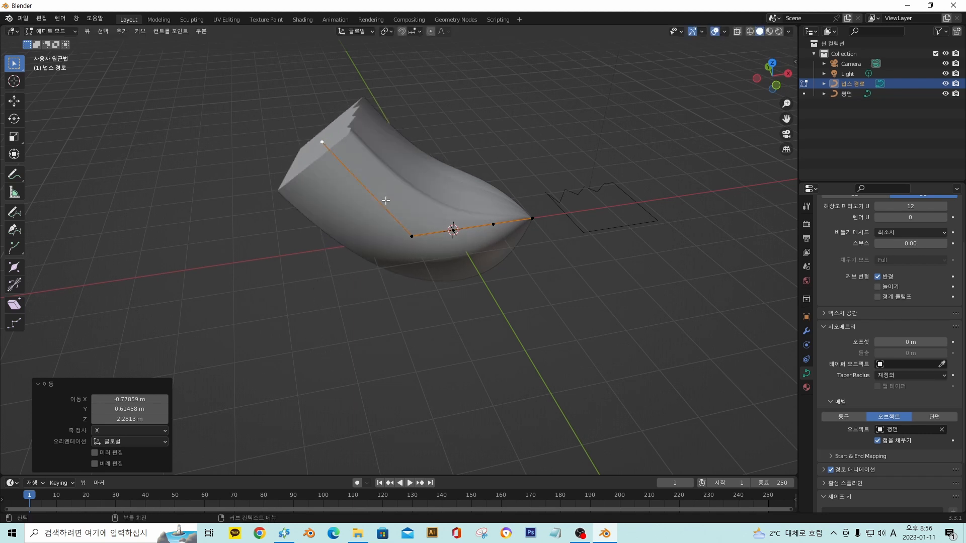
{"action": "mouse_move", "coordinate": [386, 200]}
{"action": "middle_mouse_down"}
{"action": "mouse_move", "coordinate": [392, 188]}
{"action": "mouse_move", "coordinate": [379, 186]}
{"action": "middle_mouse_up"}
{"action": "middle_click_drag", "start_coordinate": [341, 149], "coordinate": [396, 177]}
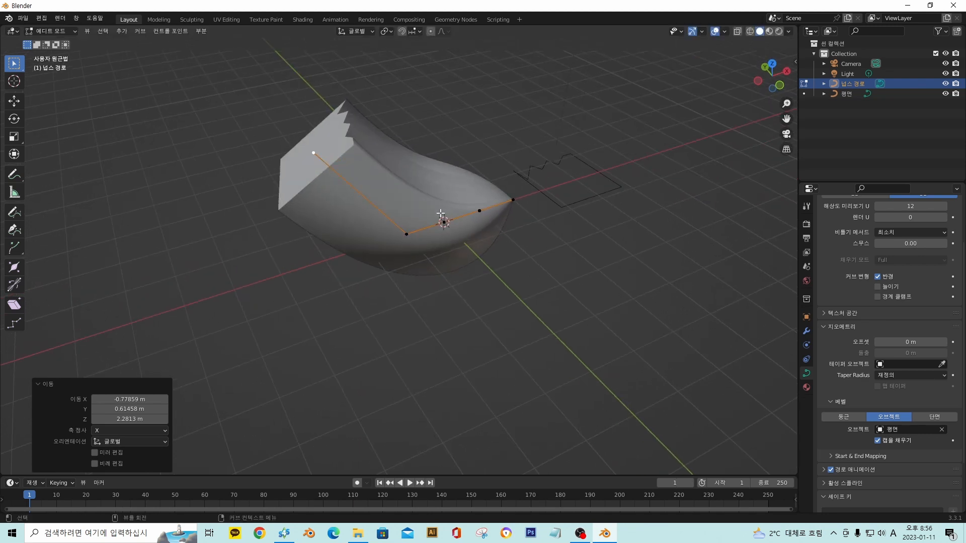
- Try scaling the raised end point and shrinking its radius with Shrink/Fatten
{"action": "key", "text": "s"}
{"action": "right_click", "coordinate": [503, 239]}
{"action": "key", "text": "alt+s"}
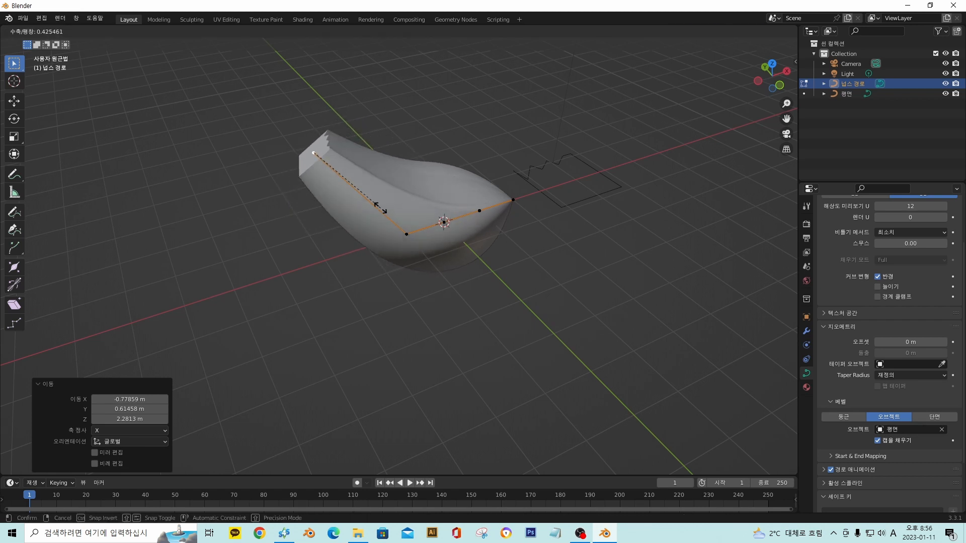
{"action": "right_click", "coordinate": [430, 219]}
{"action": "middle_click_drag", "start_coordinate": [563, 205], "coordinate": [549, 207]}
- Try shrinking the radius of the path's control point at the bend, and of all its points together
{"action": "left_click", "coordinate": [423, 237]}
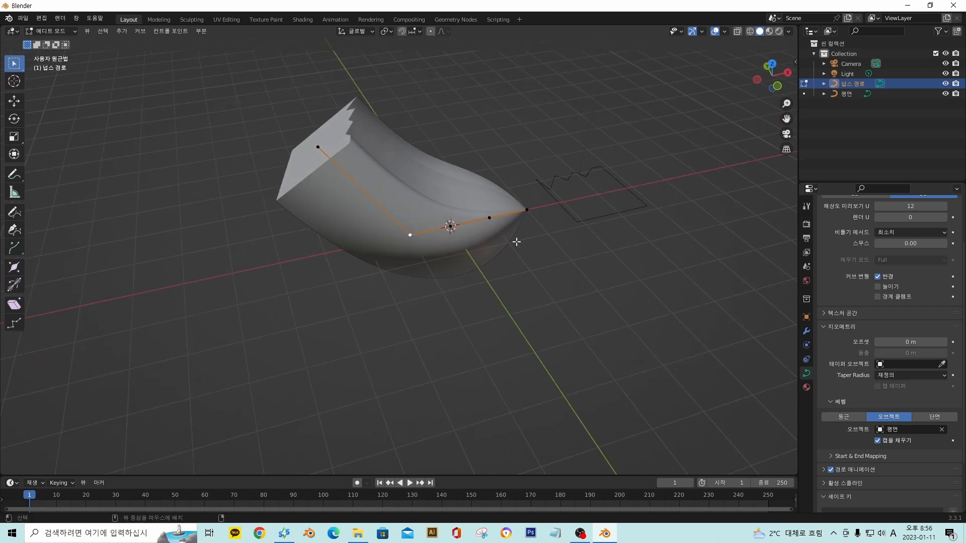
{"action": "key", "text": "alt+s"}
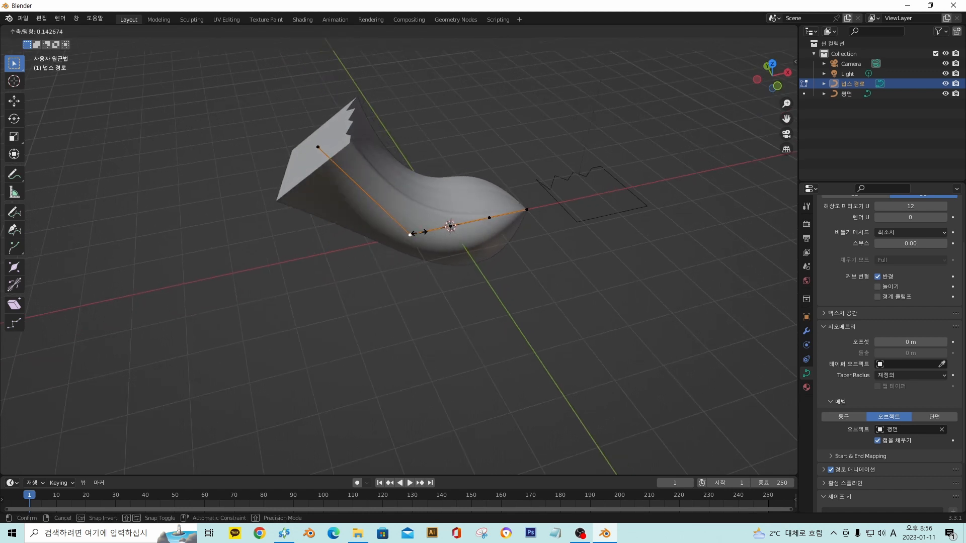
{"action": "right_click", "coordinate": [451, 228]}
{"action": "middle_click_drag", "start_coordinate": [457, 206], "coordinate": [440, 196]}
{"action": "key", "text": "a"}
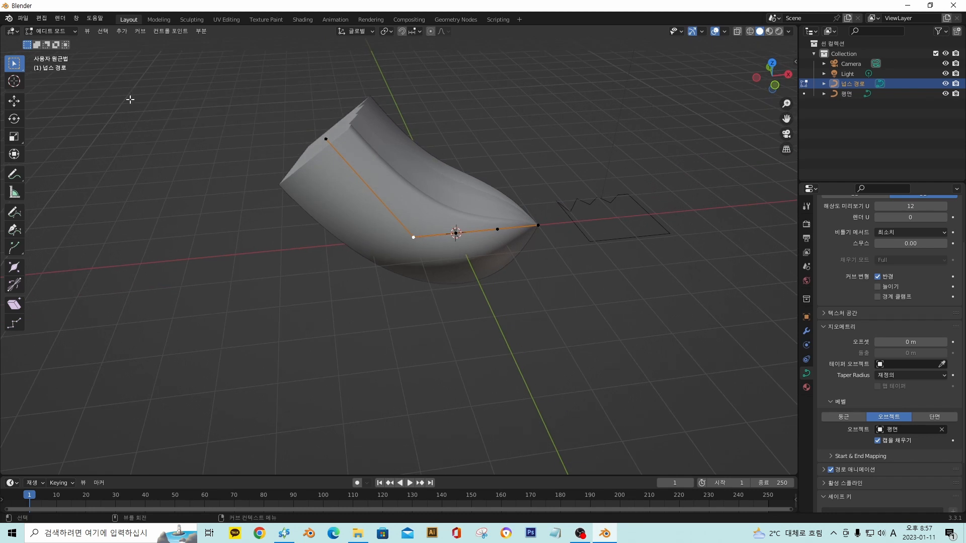
{"action": "key", "text": "alt+s"}
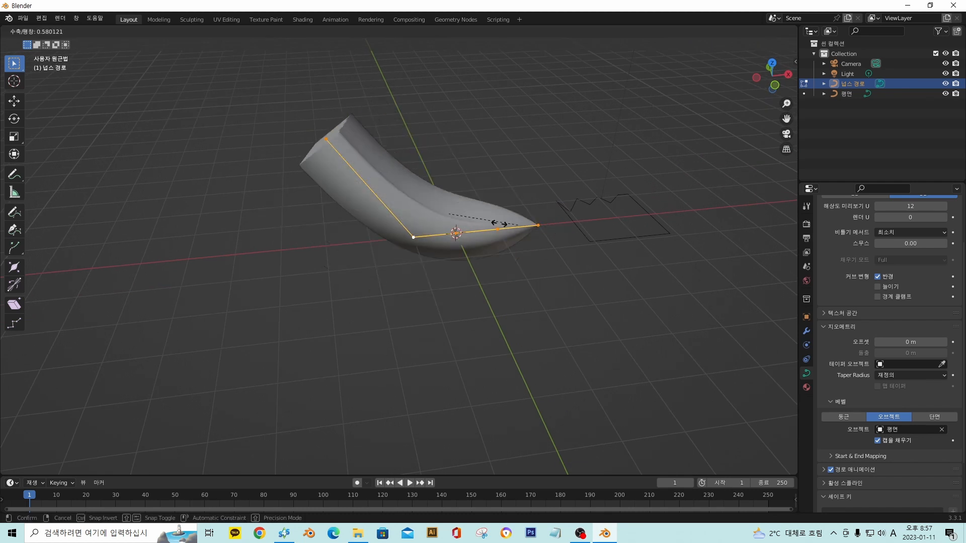
{"action": "right_click", "coordinate": [459, 217]}
- Leave the path's Edit Mode and try scaling down all points of the plane curve in its own Edit Mode
{"action": "left_click", "coordinate": [51, 31]}
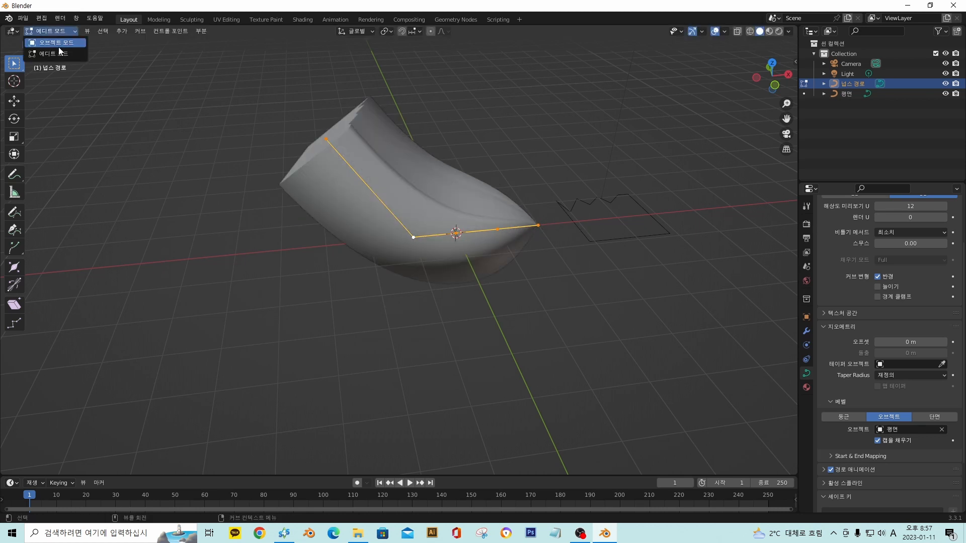
{"action": "left_click", "coordinate": [55, 38]}
{"action": "left_click", "coordinate": [623, 248]}
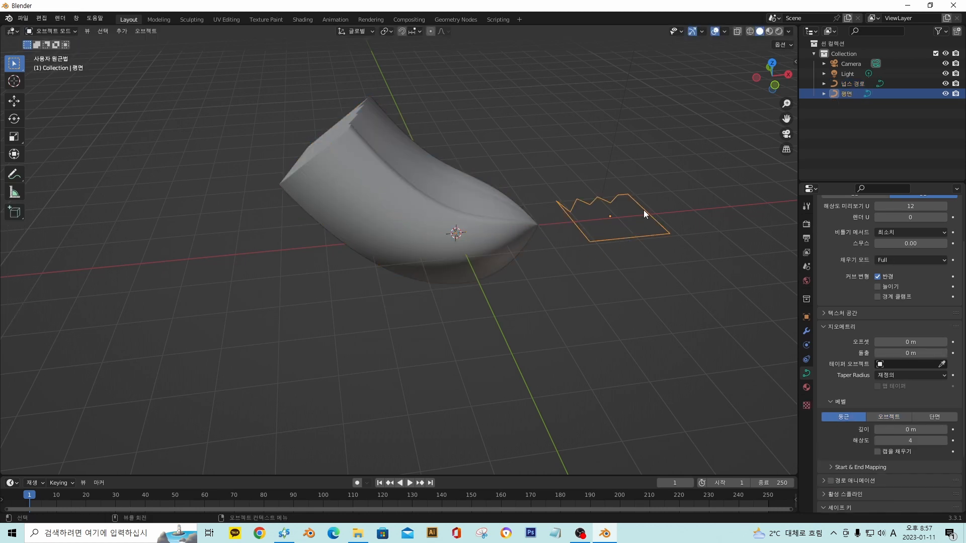
{"action": "left_click", "coordinate": [51, 31]}
{"action": "left_click", "coordinate": [65, 53]}
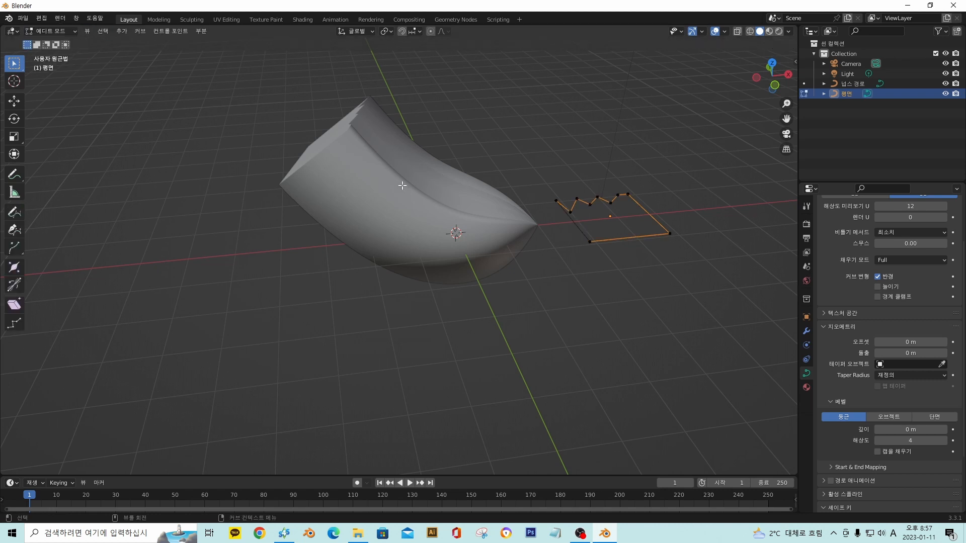
{"action": "middle_click_drag", "start_coordinate": [615, 230], "coordinate": [587, 230]}
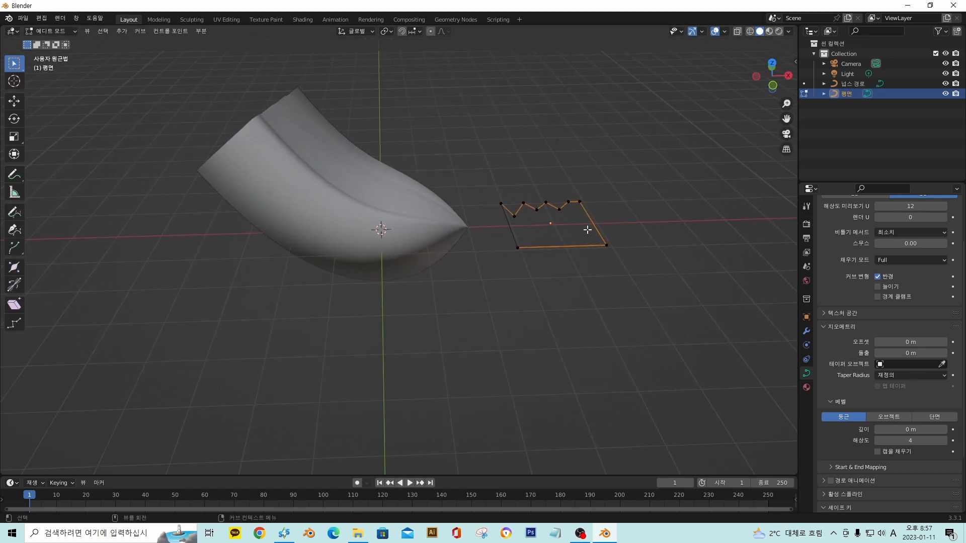
{"action": "key", "text": "a"}
{"action": "key", "text": "s"}
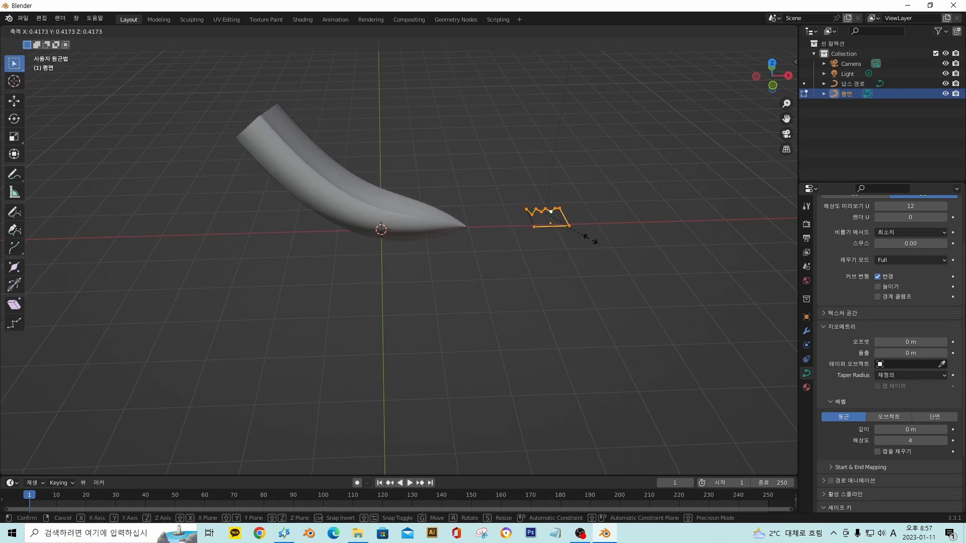
{"action": "left_click", "coordinate": [575, 246]}
{"action": "left_click", "coordinate": [303, 196]}
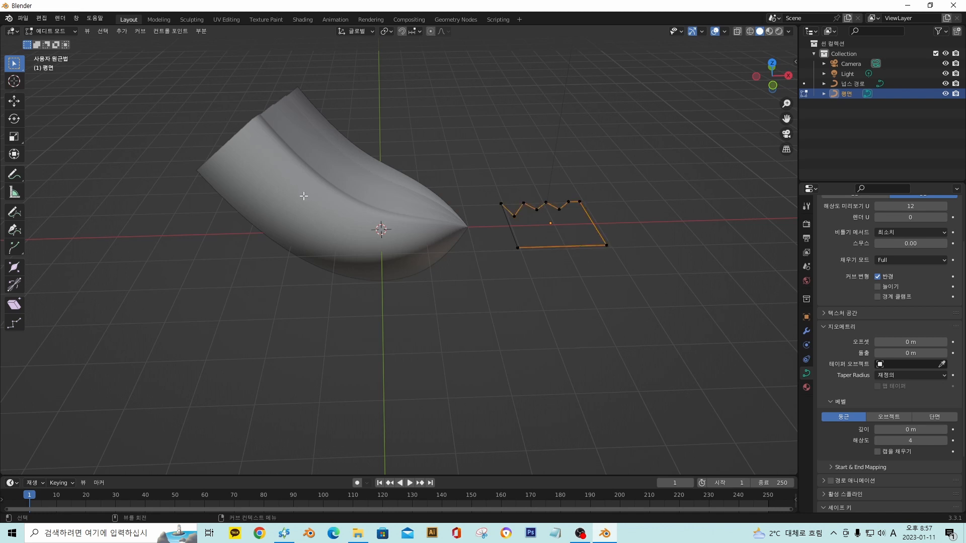
- Return to Object Mode, select the bevelled path and convert it to a mesh
{"action": "middle_click_drag", "start_coordinate": [304, 197], "coordinate": [333, 213]}
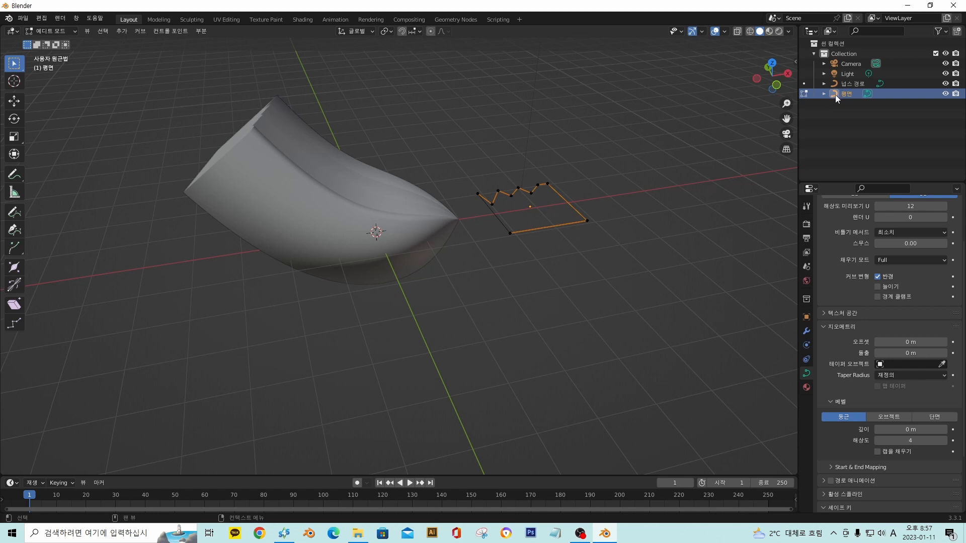
{"action": "middle_click_drag", "start_coordinate": [588, 136], "coordinate": [695, 143], "text": "shift"}
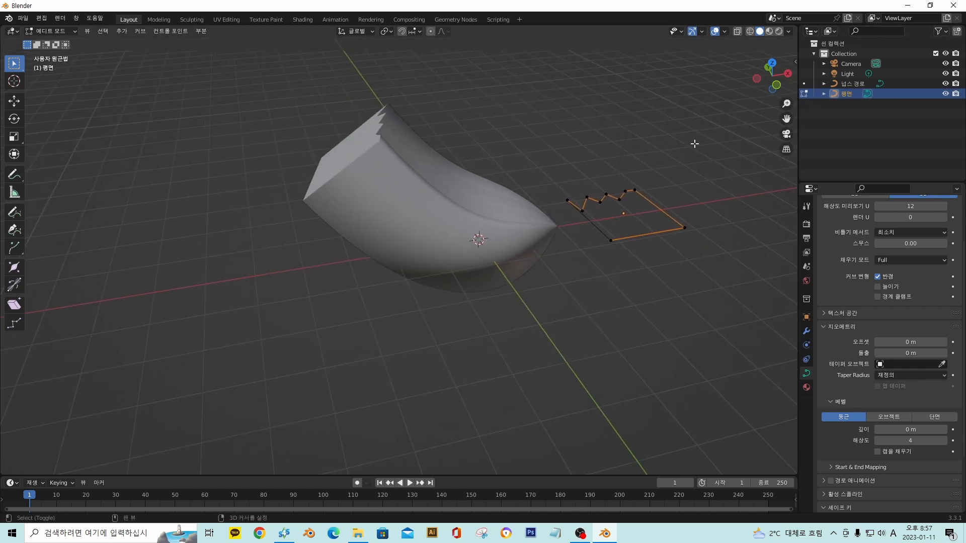
{"action": "middle_click_drag", "start_coordinate": [438, 161], "coordinate": [400, 187]}
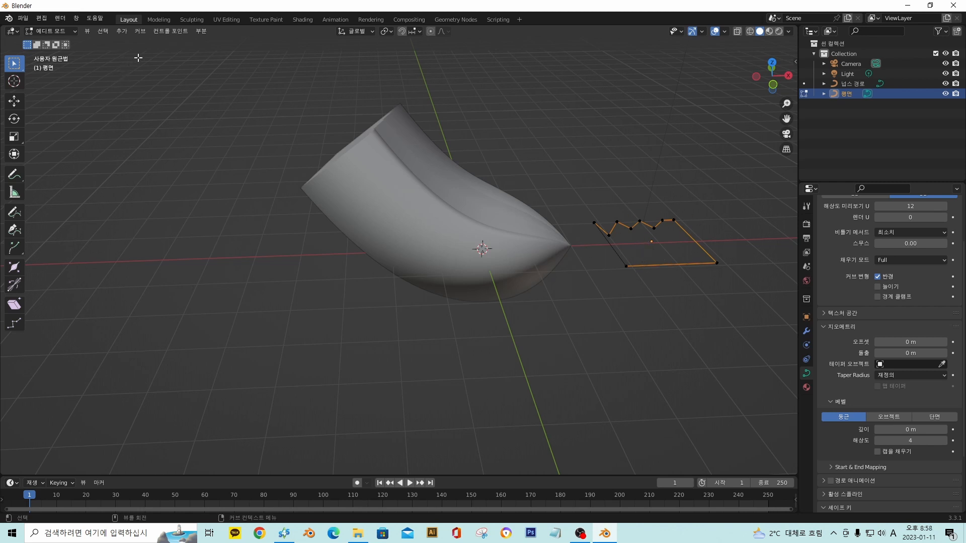
{"action": "left_click", "coordinate": [62, 35]}
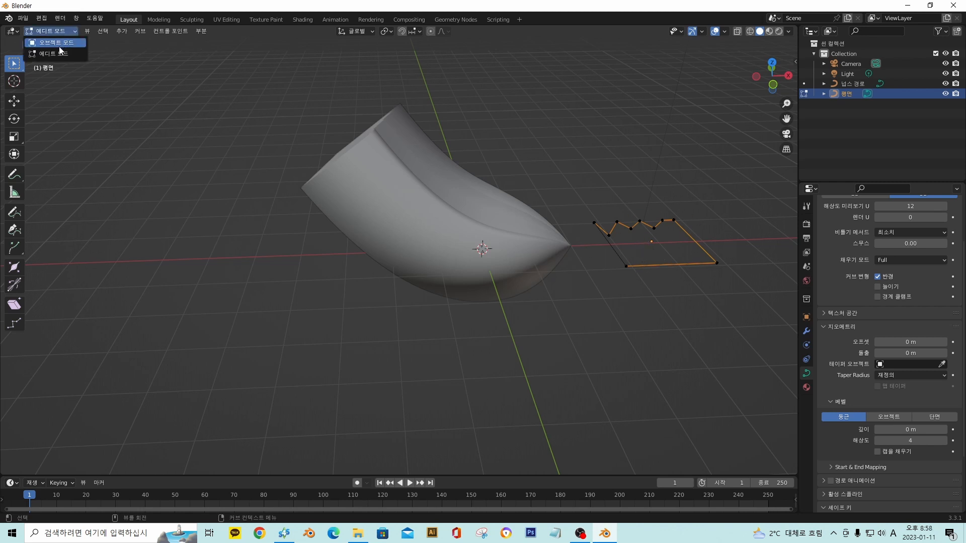
{"action": "left_click", "coordinate": [59, 46]}
{"action": "left_click", "coordinate": [363, 195]}
{"action": "left_click", "coordinate": [146, 30]}
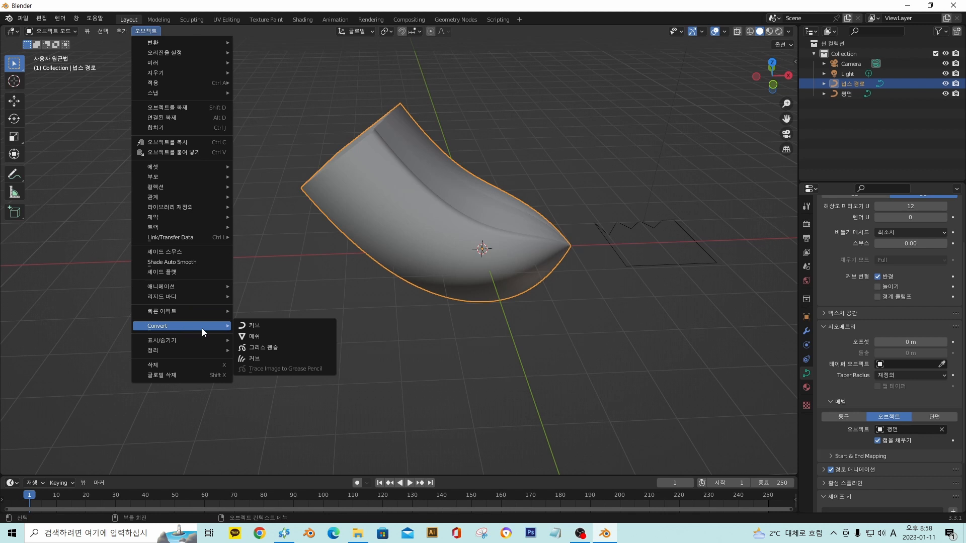
{"action": "left_click", "coordinate": [272, 336]}
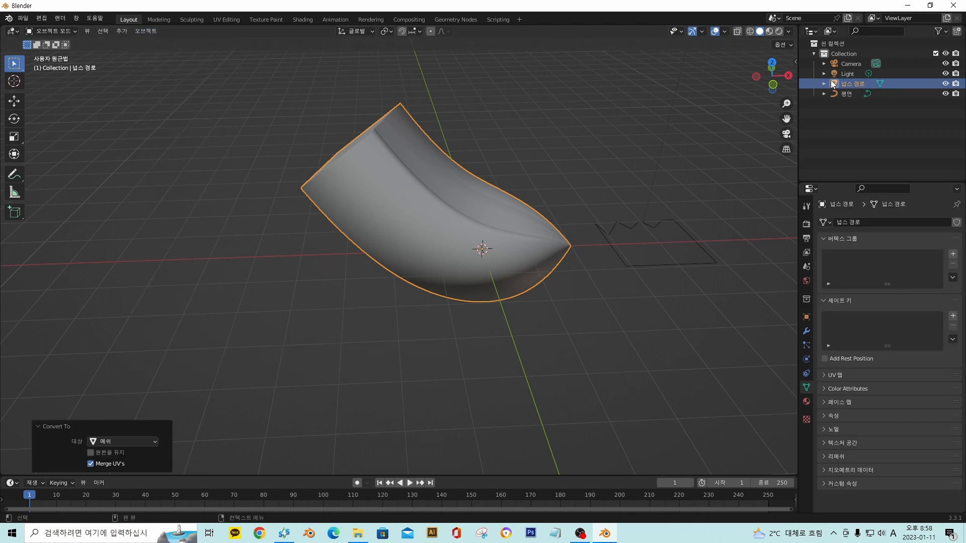
{"action": "middle_click_drag", "start_coordinate": [666, 214], "coordinate": [555, 209]}
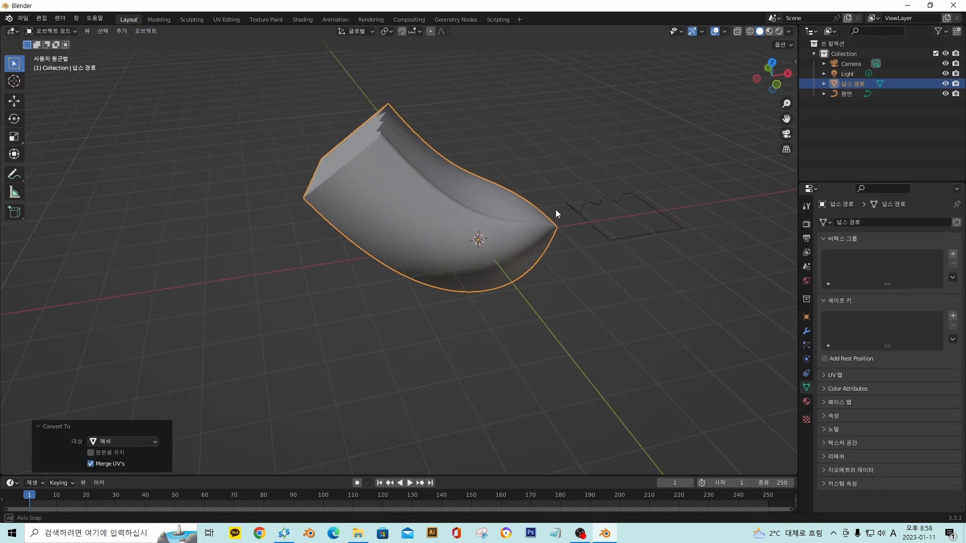
{"action": "middle_click_drag", "start_coordinate": [388, 185], "coordinate": [416, 213]}
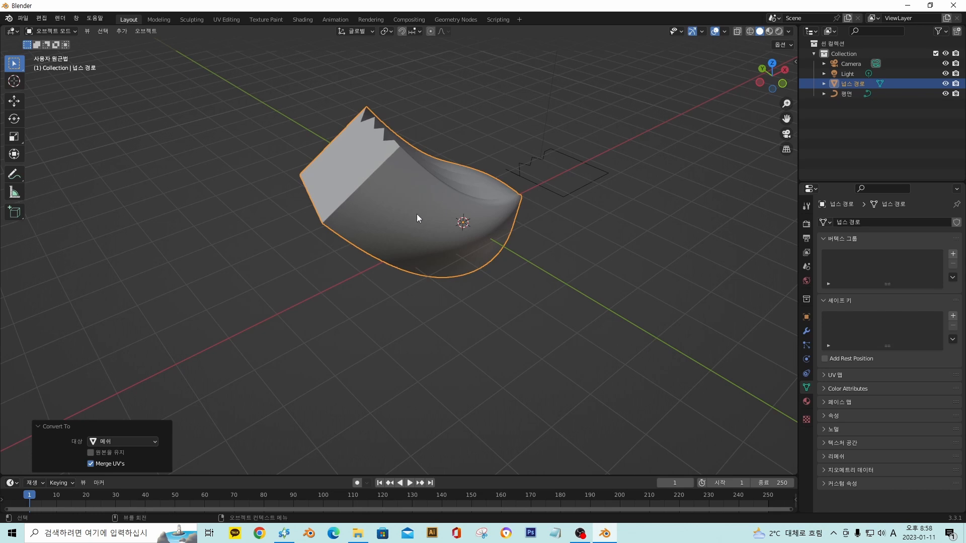
- Enter Edit Mode on the converted mesh and try moving one of its vertices
{"action": "left_click", "coordinate": [50, 31]}
{"action": "left_click", "coordinate": [52, 53]}
{"action": "mouse_move", "coordinate": [426, 172]}
{"action": "middle_mouse_down"}
{"action": "mouse_move", "coordinate": [381, 184]}
{"action": "mouse_move", "coordinate": [435, 172]}
{"action": "mouse_move", "coordinate": [424, 176]}
{"action": "middle_mouse_up"}
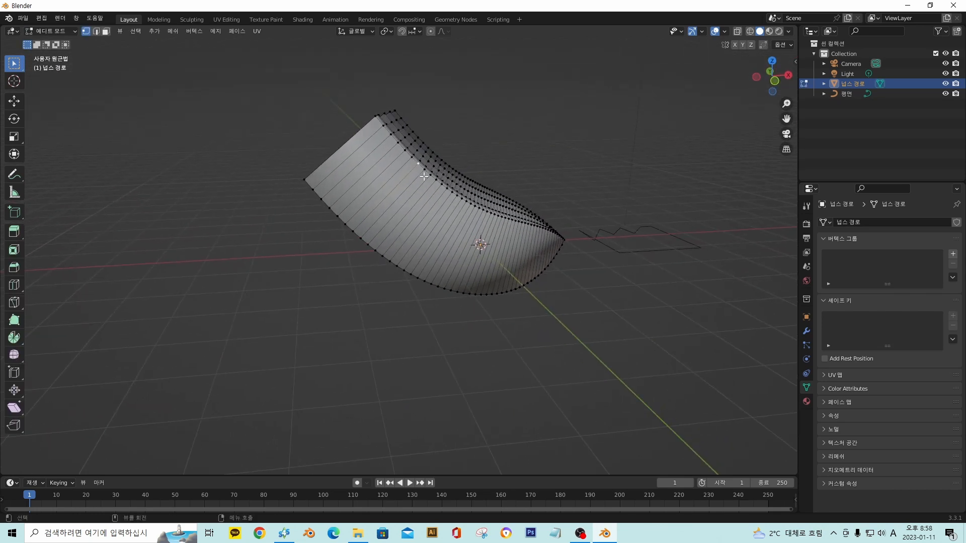
{"action": "key", "text": "g"}
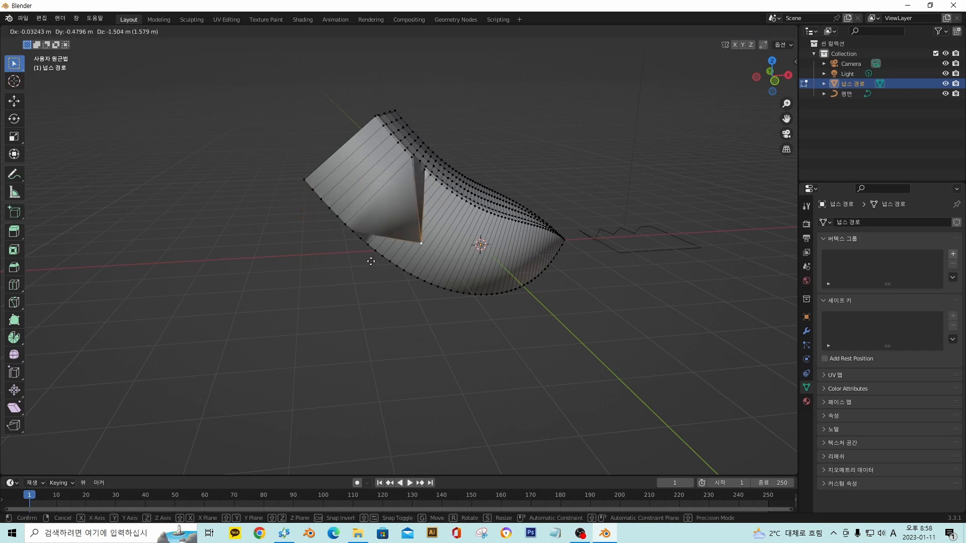
{"action": "right_click", "coordinate": [325, 222]}
{"action": "middle_click_drag", "start_coordinate": [325, 222], "coordinate": [535, 235]}
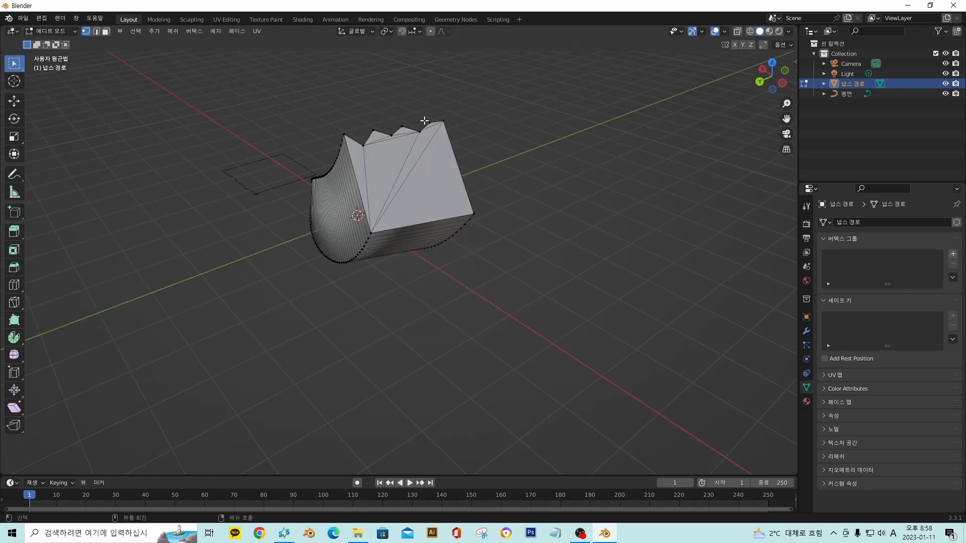
{"action": "middle_click_drag", "start_coordinate": [425, 121], "coordinate": [546, 228]}
{"action": "key", "text": "g"}
{"action": "right_click", "coordinate": [449, 236]}
{"action": "scroll", "coordinate": [386, 204], "scroll_direction": "down", "scroll_amount": 1}
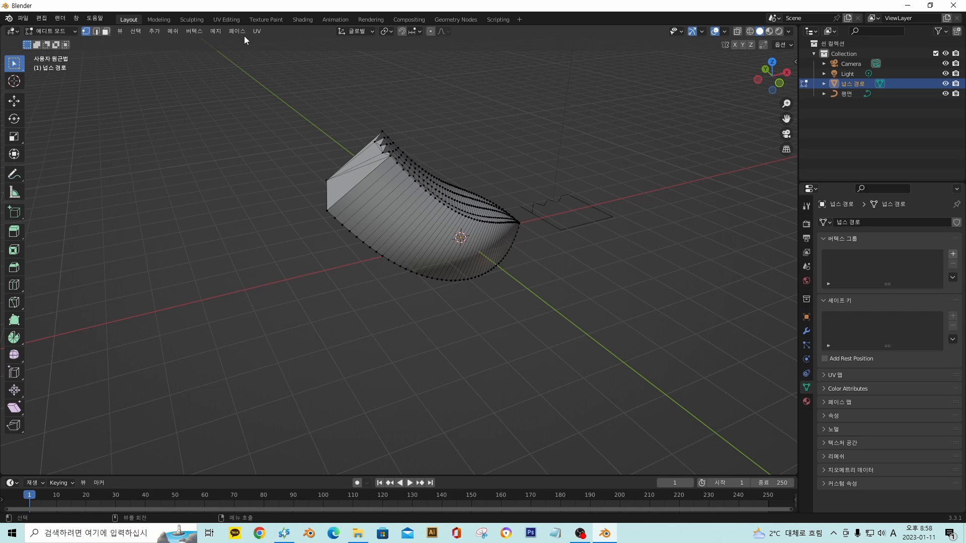
- Switch to the UV Editing workspace and select the whole mesh to examine its UV layout
{"action": "left_click", "coordinate": [226, 19]}
{"action": "middle_click_drag", "start_coordinate": [528, 151], "coordinate": [560, 260]}
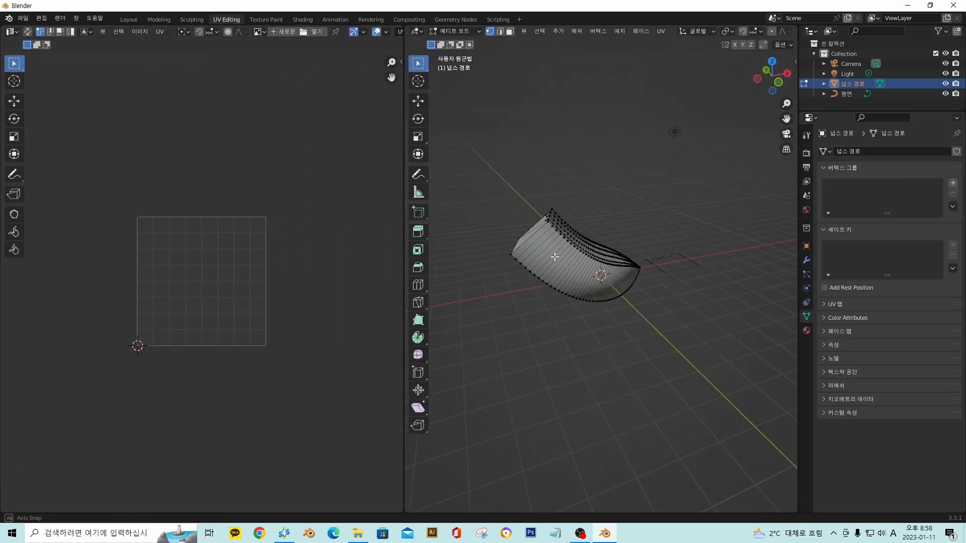
{"action": "key", "text": "a"}
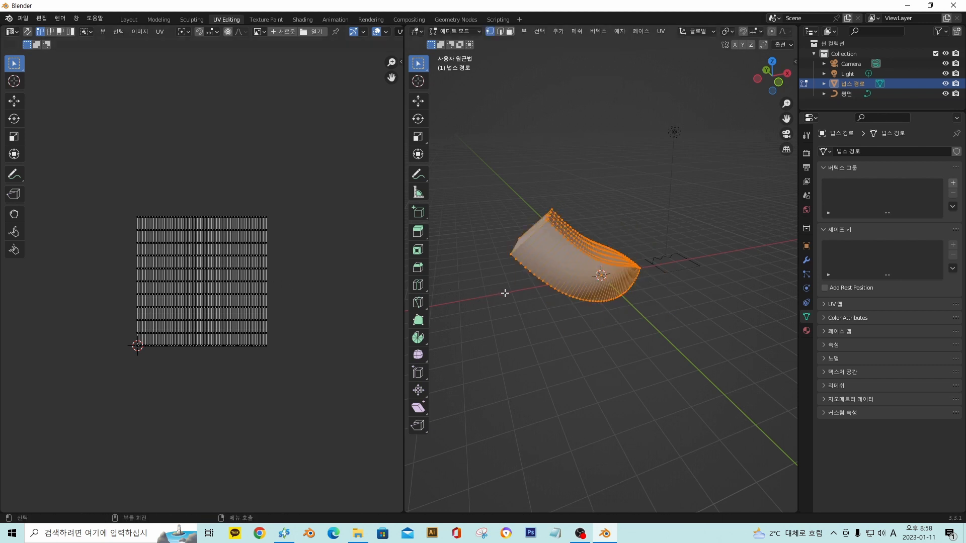
{"action": "key", "text": "u"}
{"action": "mouse_move", "coordinate": [237, 258]}
{"action": "middle_mouse_down"}
{"action": "mouse_move", "coordinate": [282, 260]}
{"action": "mouse_move", "coordinate": [231, 254]}
{"action": "middle_mouse_up"}
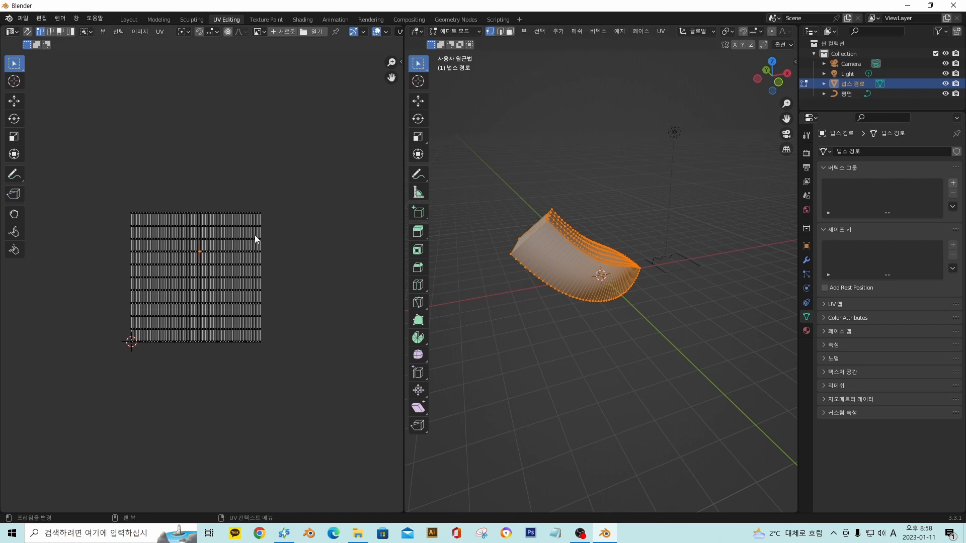
- Move all points of the plane curve away from its origin by about 3.96 m in X, 0.96 m in Y and 0.79 m in Z
{"action": "middle_click_drag", "start_coordinate": [602, 250], "coordinate": [623, 240]}
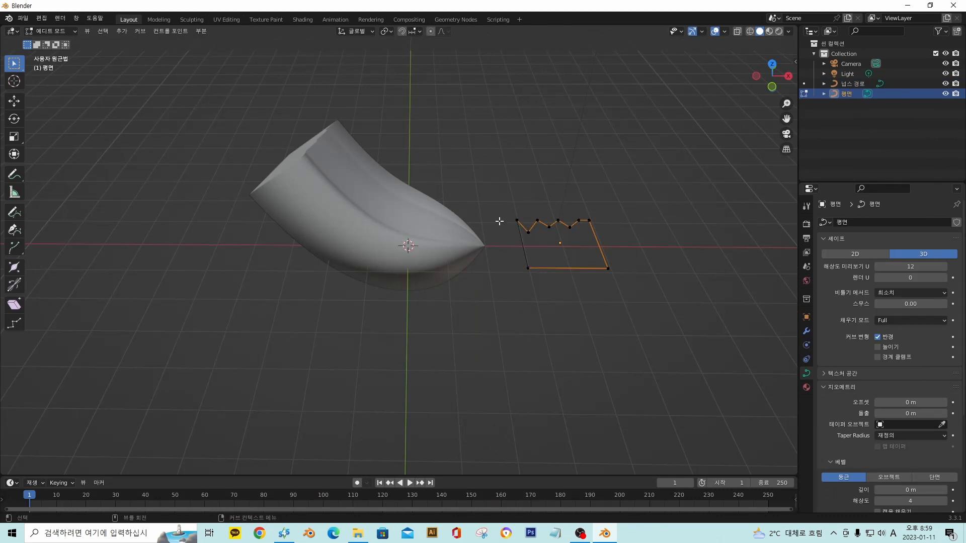
{"action": "middle_click_drag", "start_coordinate": [519, 213], "coordinate": [574, 229]}
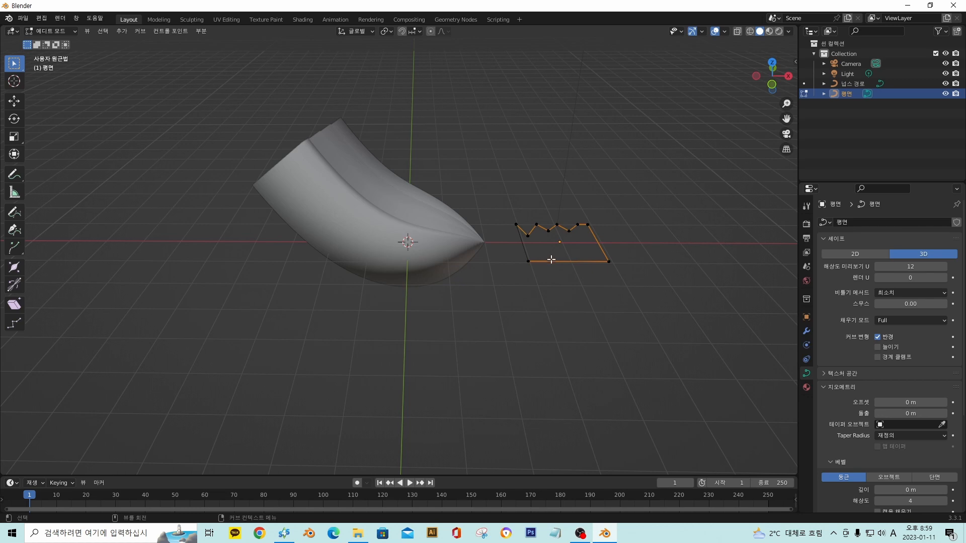
{"action": "left_click", "coordinate": [551, 262]}
{"action": "middle_click_drag", "start_coordinate": [584, 245], "coordinate": [629, 260]}
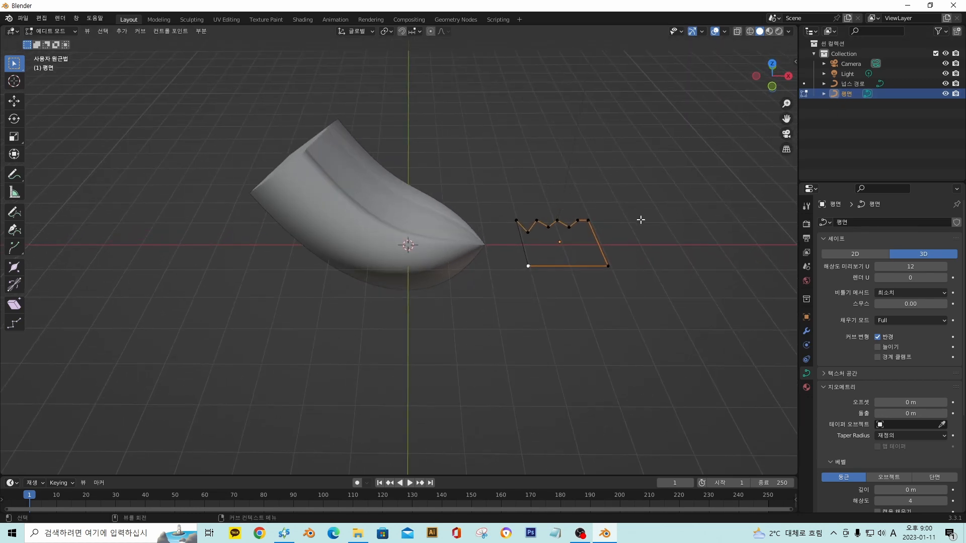
{"action": "middle_click_drag", "start_coordinate": [642, 218], "coordinate": [636, 242]}
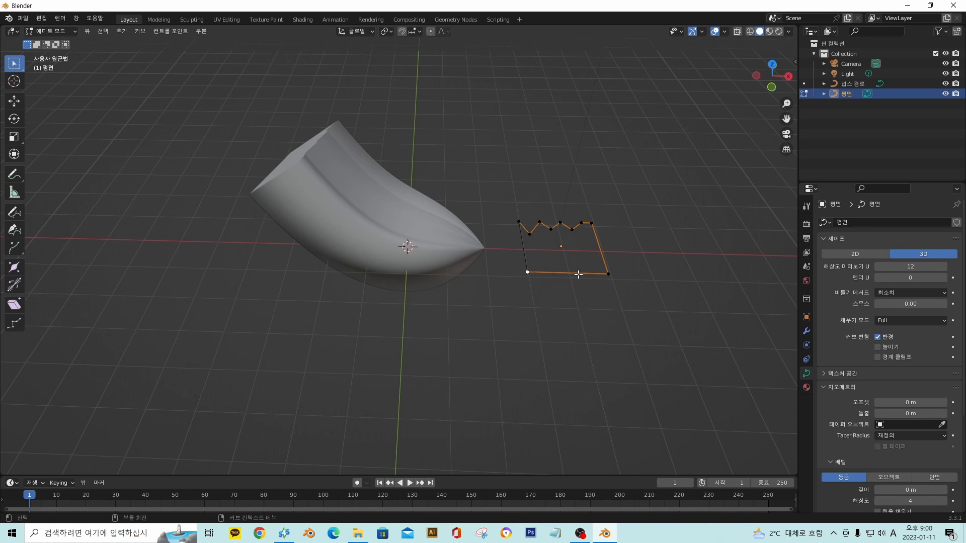
{"action": "key", "text": "a"}
{"action": "key", "text": "g"}
{"action": "key", "text": "x"}
{"action": "left_click", "coordinate": [652, 235]}
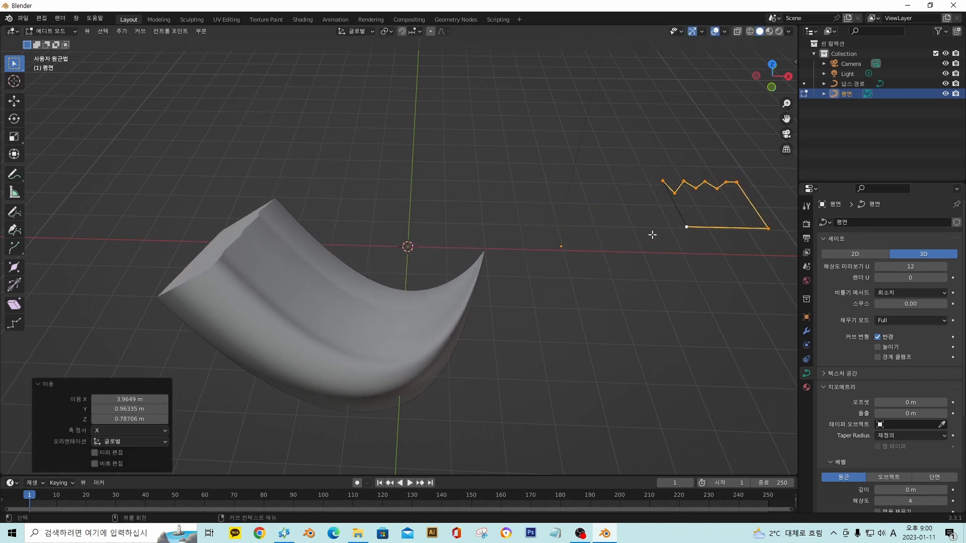
{"action": "middle_click_drag", "start_coordinate": [630, 231], "coordinate": [480, 248]}
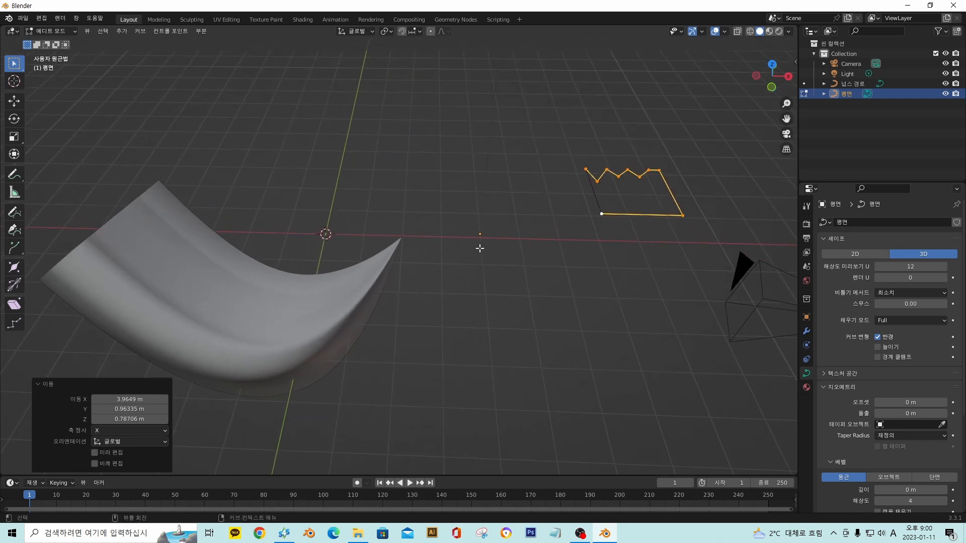
{"action": "left_click", "coordinate": [480, 233]}
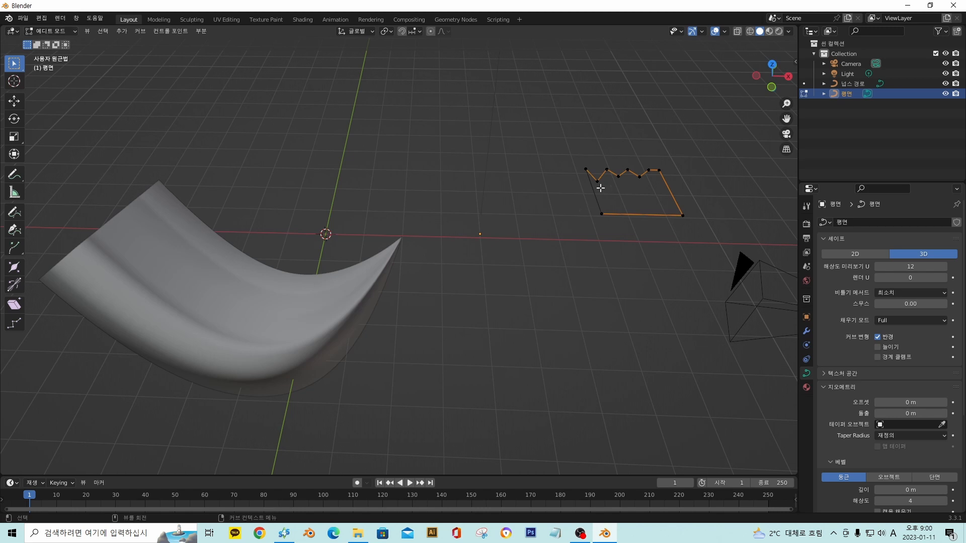
- Leave the plane curve's Edit Mode and put the path into Edit Mode
{"action": "middle_click_drag", "start_coordinate": [130, 136], "coordinate": [130, 135]}
{"action": "left_click", "coordinate": [43, 31]}
{"action": "left_click", "coordinate": [53, 43]}
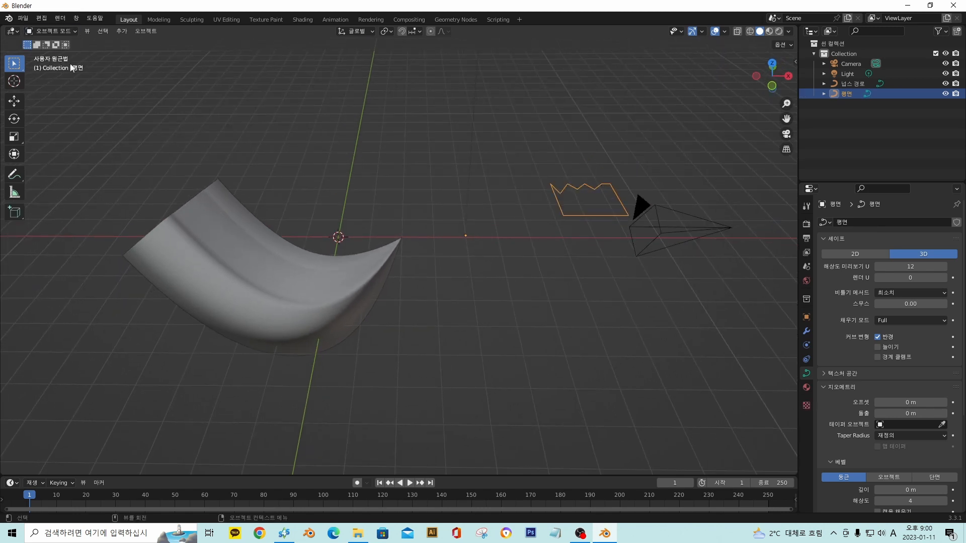
{"action": "left_click", "coordinate": [850, 83]}
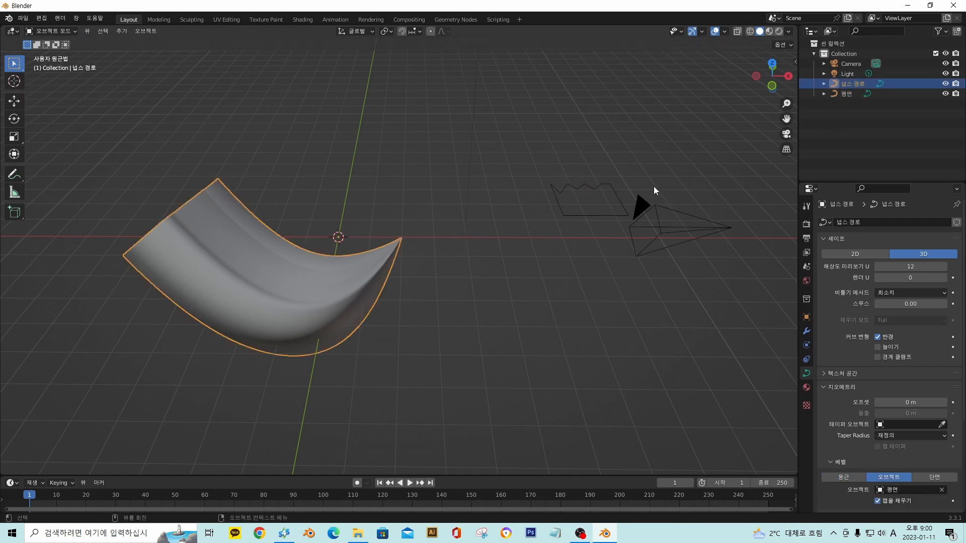
{"action": "middle_click_drag", "start_coordinate": [235, 242], "coordinate": [140, 297]}
{"action": "left_click", "coordinate": [70, 32]}
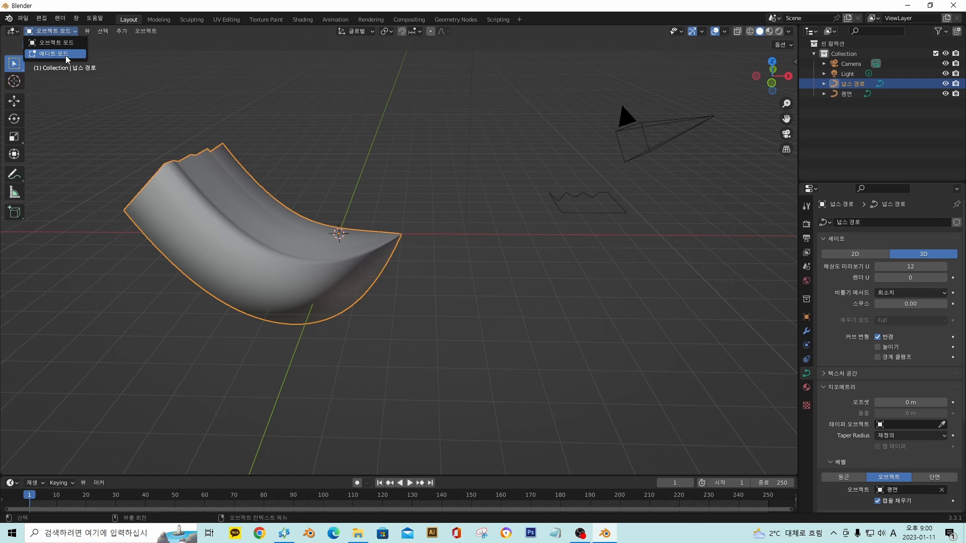
{"action": "left_click", "coordinate": [66, 55]}
- Move the path's raised end point by about 0.59, 0.58, -0.64 m and again by about 0.29, 0.05, -0.36 m in X, Y, Z
{"action": "middle_click_drag", "start_coordinate": [236, 174], "coordinate": [347, 285]}
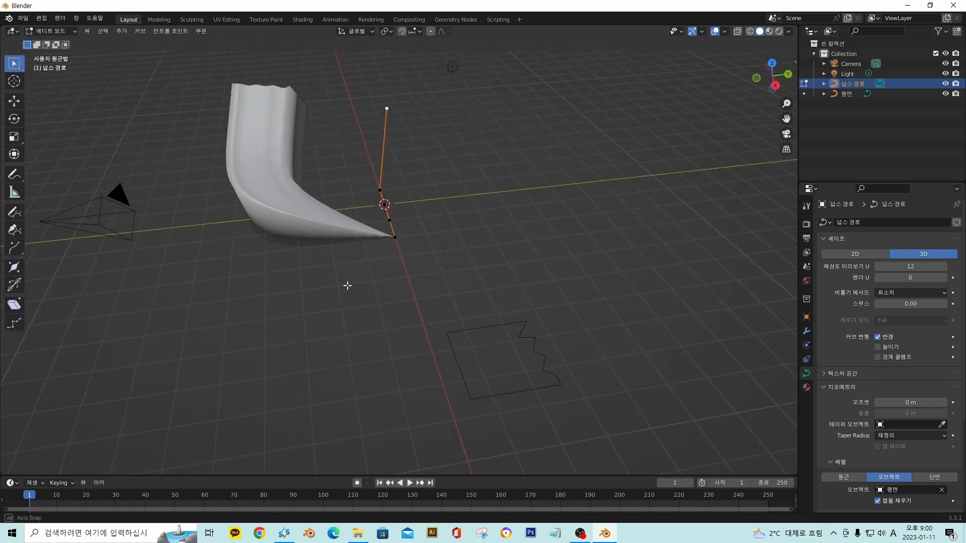
{"action": "key", "text": "g"}
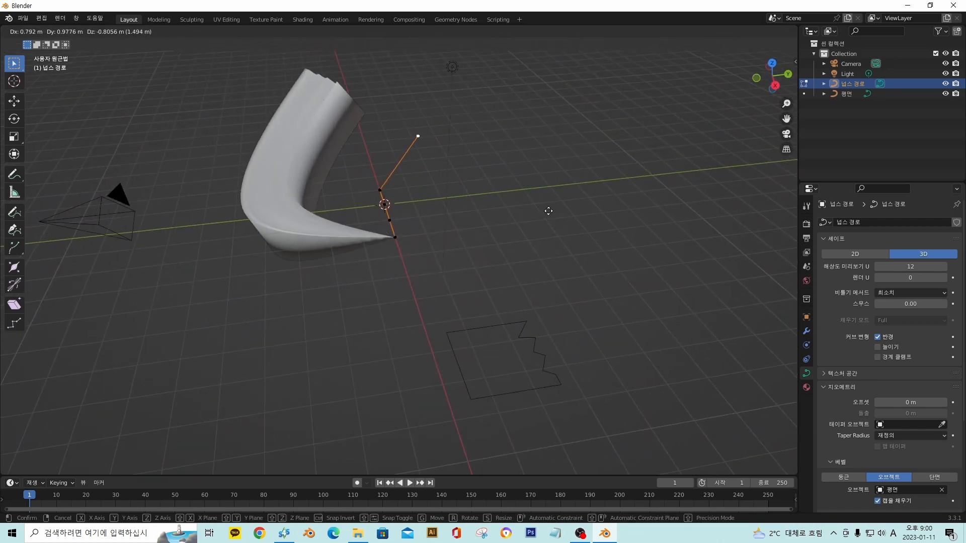
{"action": "left_click", "coordinate": [530, 200]}
{"action": "key", "text": "g"}
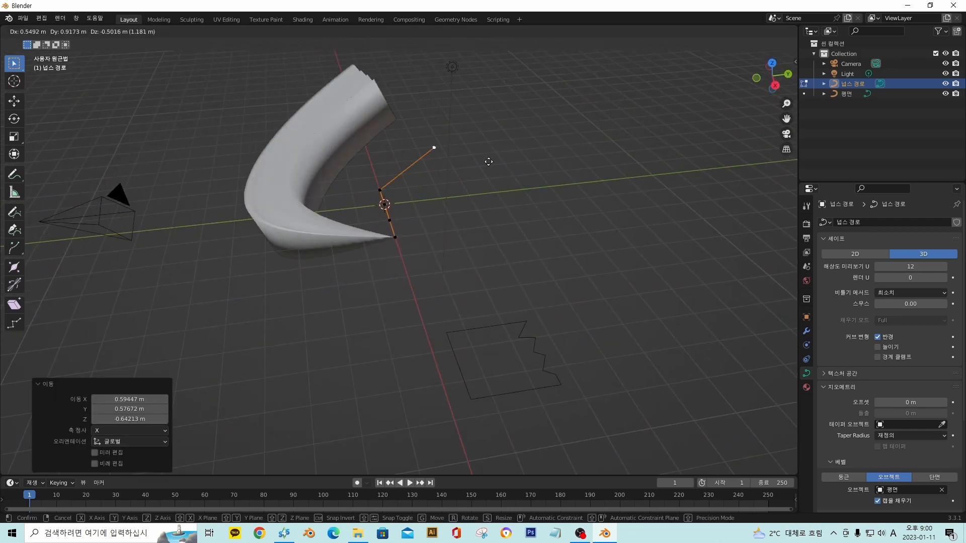
{"action": "left_click", "coordinate": [339, 130]}
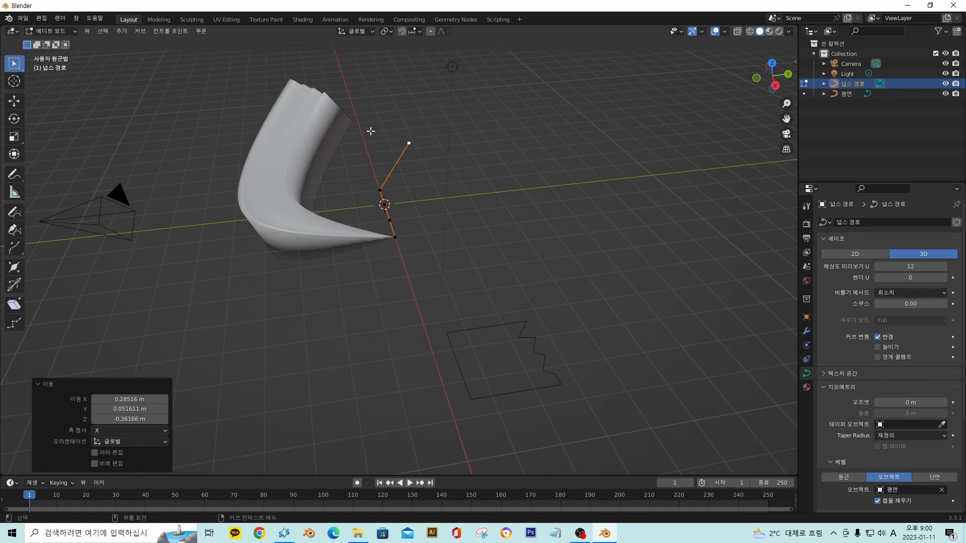
{"action": "middle_click_drag", "start_coordinate": [370, 132], "coordinate": [468, 142]}
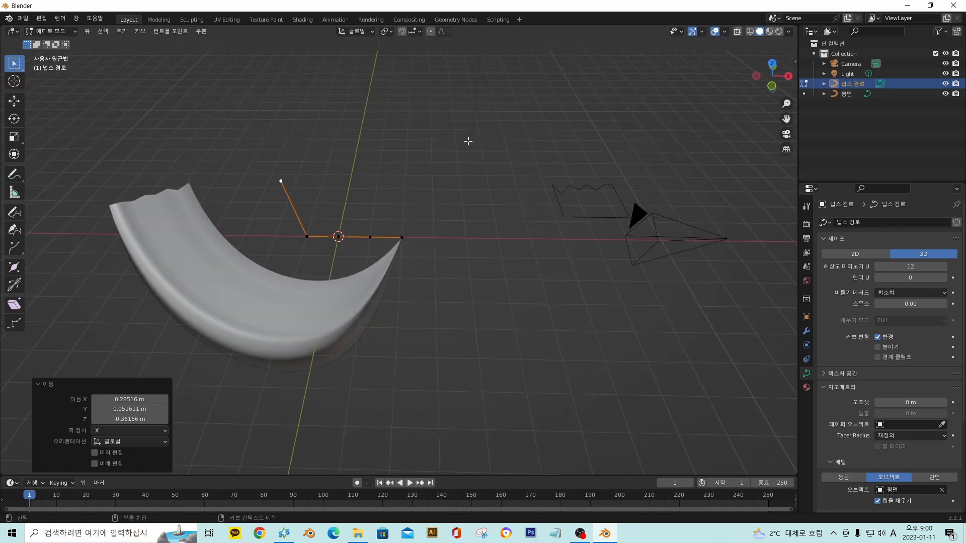
- Return to Object Mode, select the plane curve and try moving it together with its offset origin
{"action": "left_click", "coordinate": [63, 32]}
{"action": "left_click", "coordinate": [58, 43]}
{"action": "middle_click_drag", "start_coordinate": [269, 144], "coordinate": [470, 227]}
{"action": "left_click", "coordinate": [580, 208]}
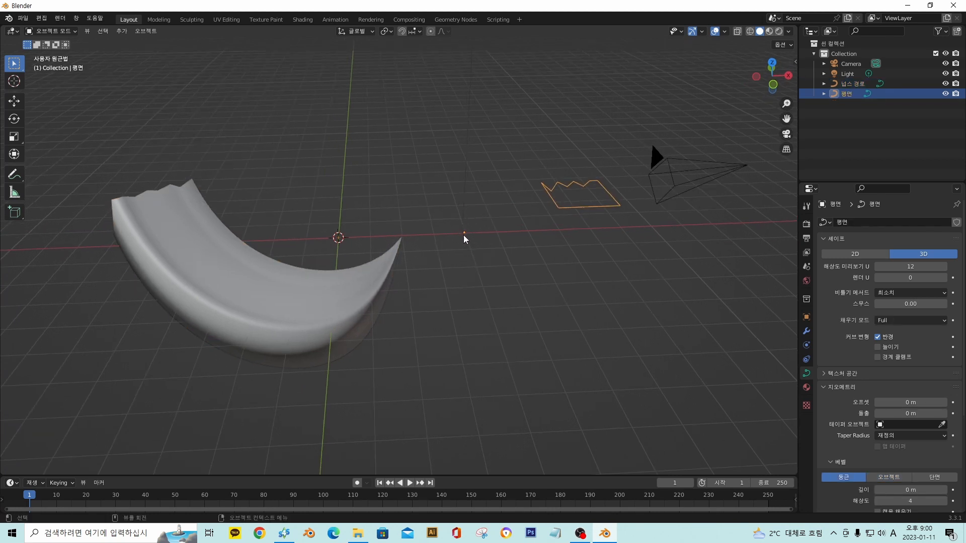
{"action": "mouse_move", "coordinate": [571, 189]}
{"action": "middle_mouse_down"}
{"action": "mouse_move", "coordinate": [563, 193]}
{"action": "mouse_move", "coordinate": [575, 193]}
{"action": "middle_mouse_up"}
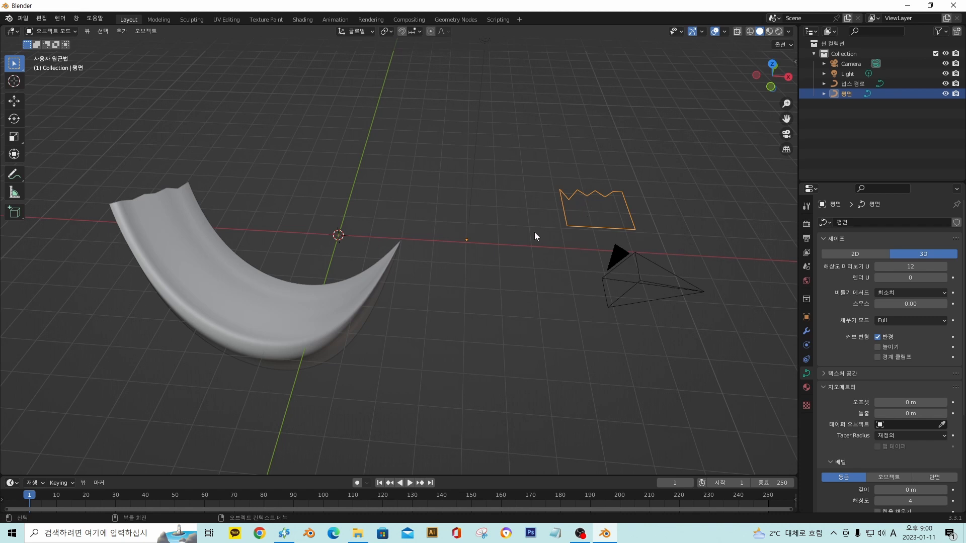
{"action": "key", "text": "g"}
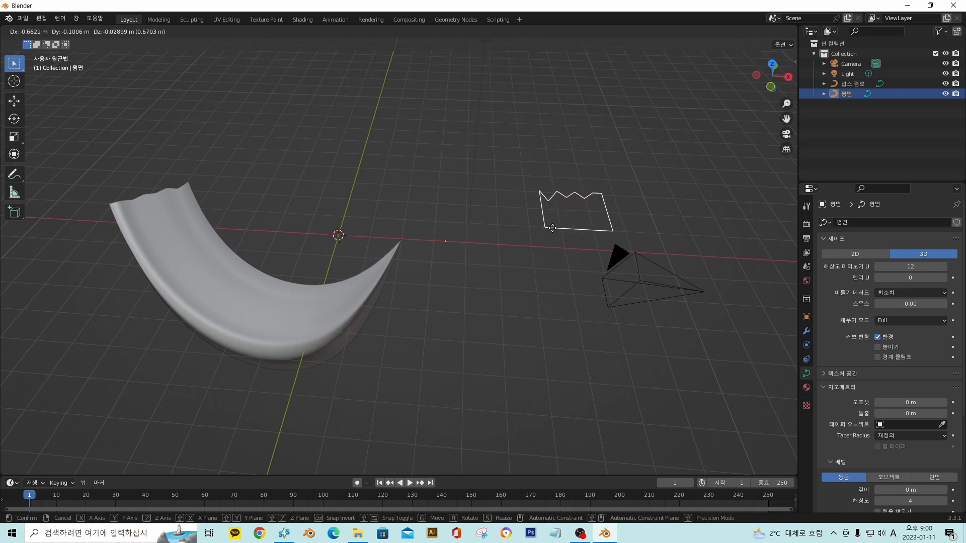
{"action": "right_click", "coordinate": [492, 247]}
- Try setting the plane curve's origin to its geometry, and undo it
{"action": "middle_click_drag", "start_coordinate": [226, 177], "coordinate": [216, 158]}
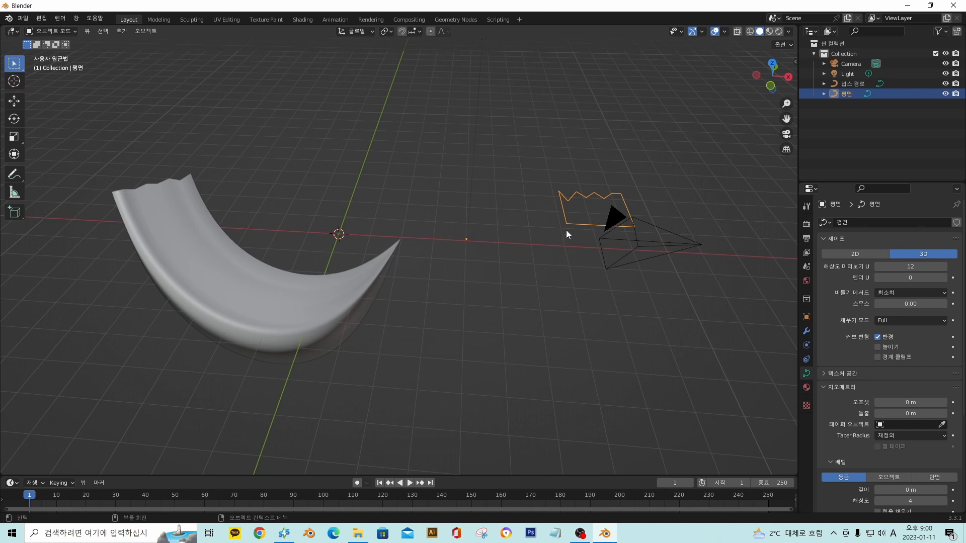
{"action": "left_click", "coordinate": [145, 31]}
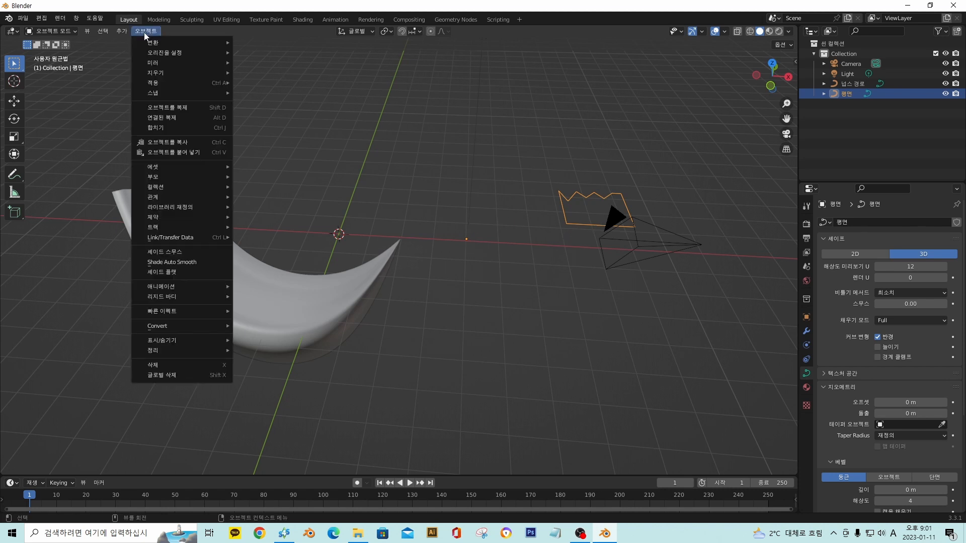
{"action": "mouse_move", "coordinate": [170, 58]}
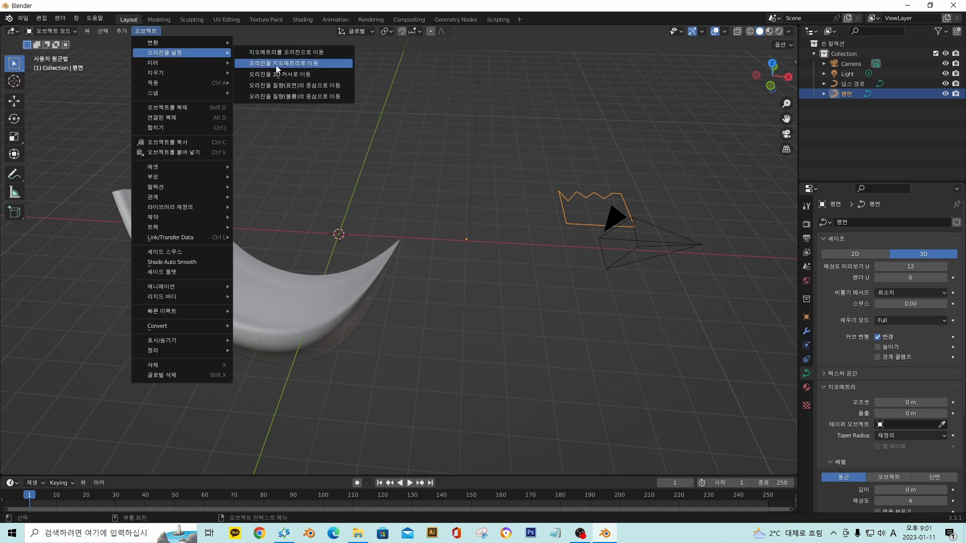
{"action": "left_click", "coordinate": [323, 63]}
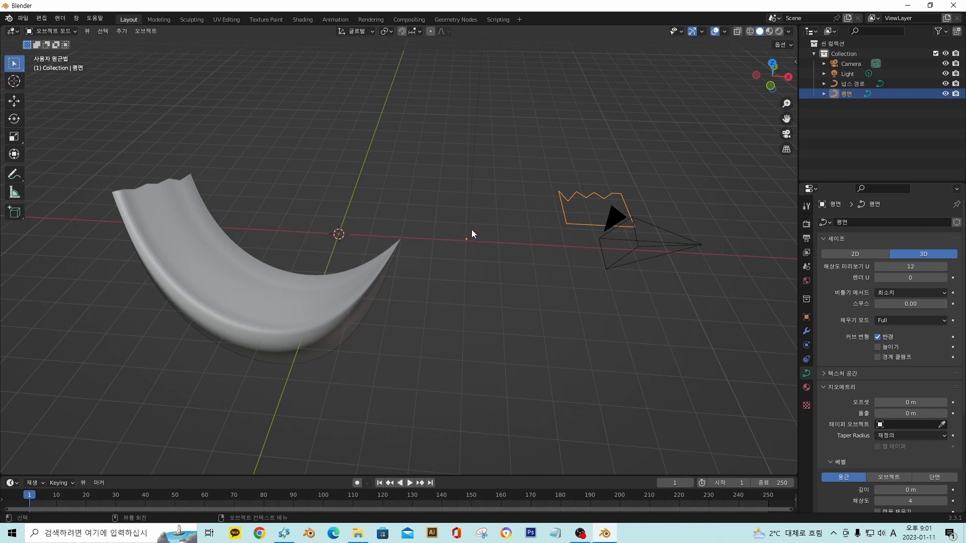
{"action": "left_click", "coordinate": [151, 31]}
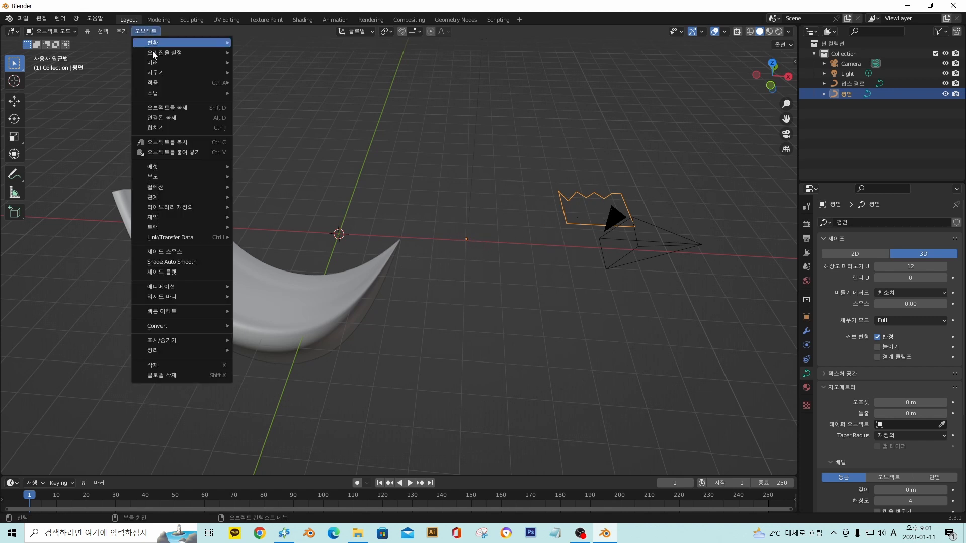
{"action": "mouse_move", "coordinate": [160, 54]}
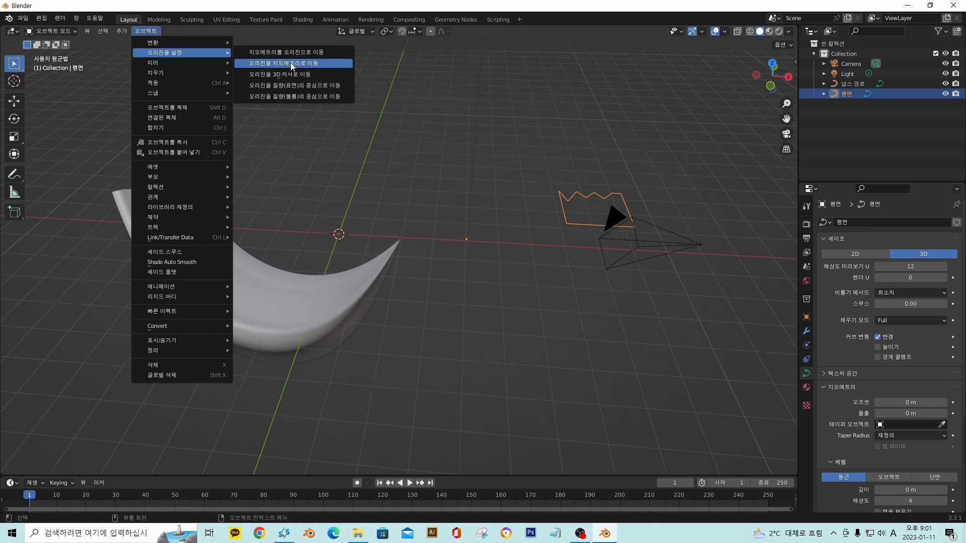
{"action": "left_click", "coordinate": [291, 63]}
{"action": "key", "text": "ctrl+z"}
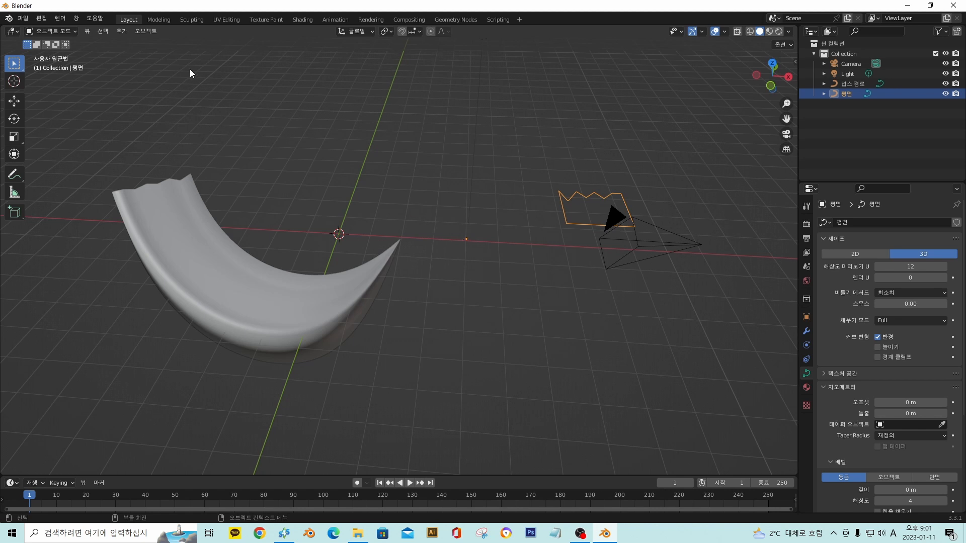
- Move the plane curve's geometry back onto its origin
{"action": "left_click", "coordinate": [150, 32]}
{"action": "mouse_move", "coordinate": [169, 54]}
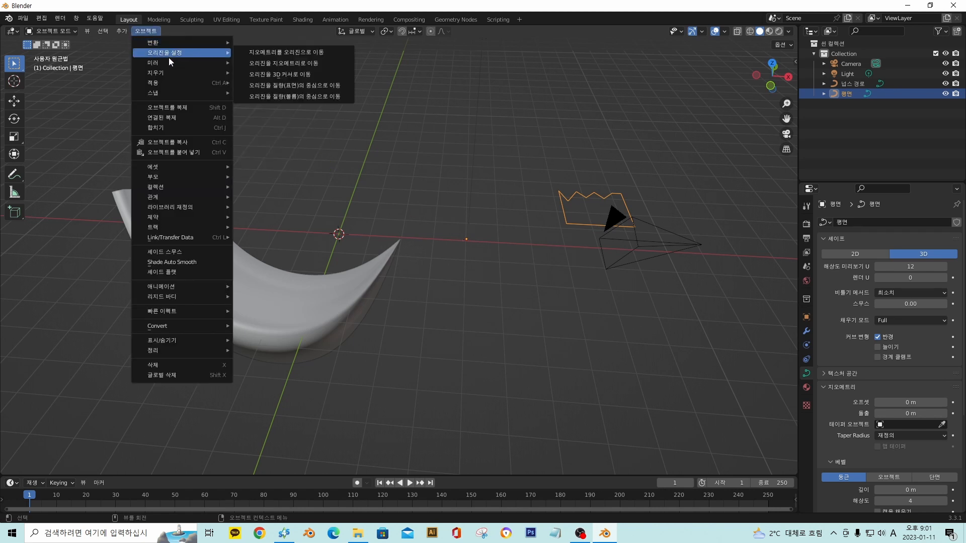
{"action": "left_click", "coordinate": [309, 53]}
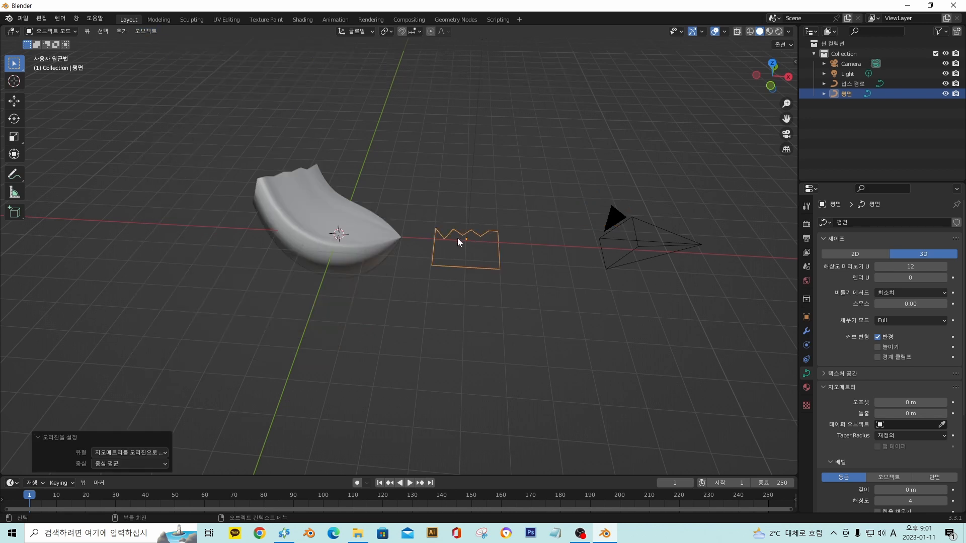
- Put the path into Edit Mode and reposition its raised end point
{"action": "middle_click_drag", "start_coordinate": [457, 237], "coordinate": [426, 272]}
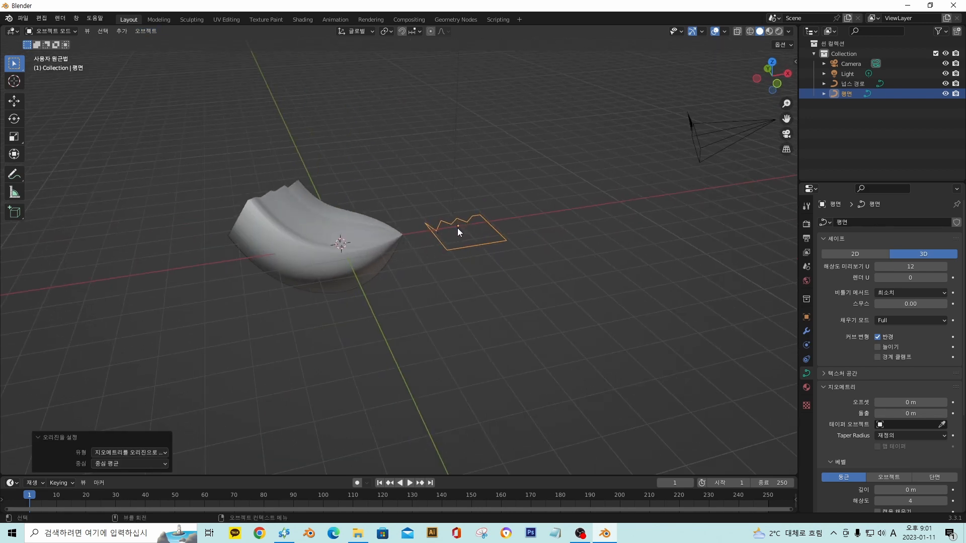
{"action": "left_click", "coordinate": [241, 238]}
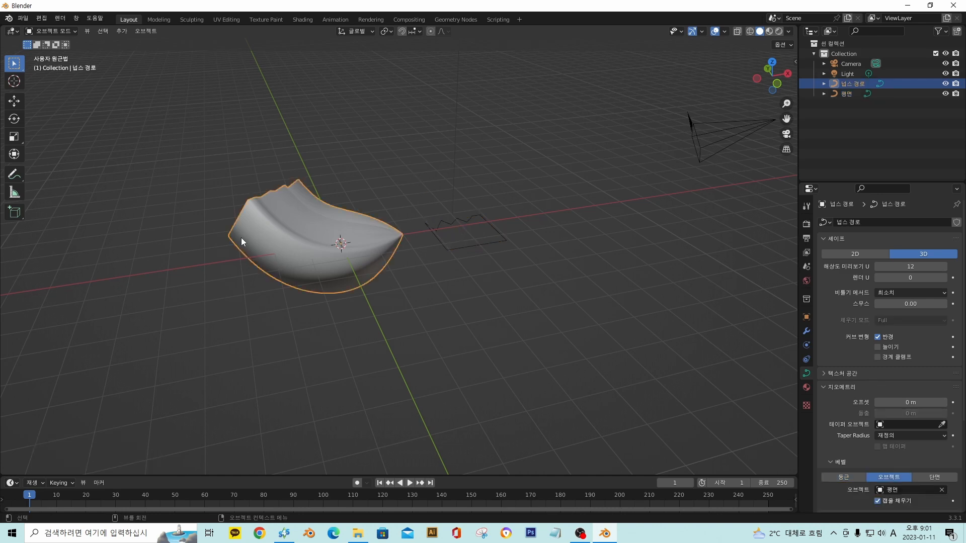
{"action": "left_click", "coordinate": [52, 31]}
{"action": "left_click", "coordinate": [61, 56]}
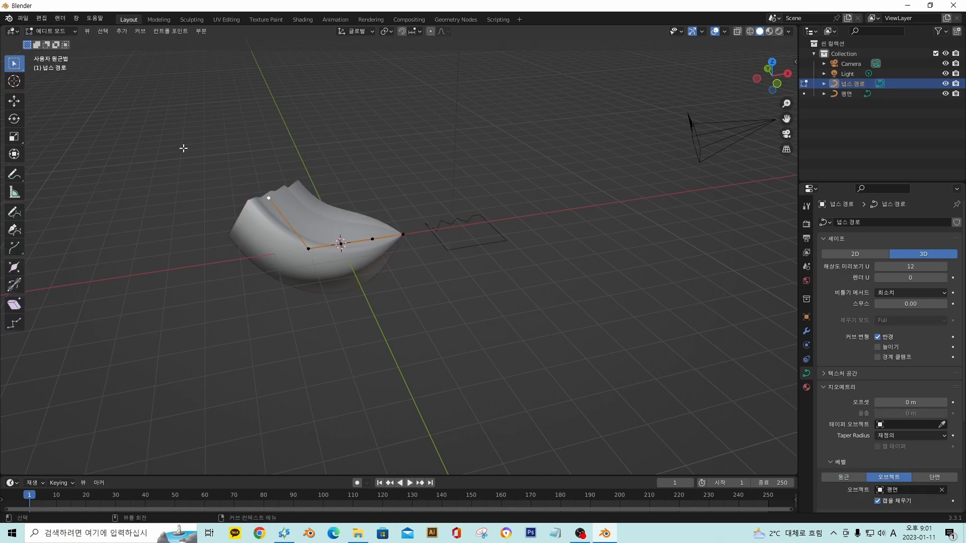
{"action": "middle_click_drag", "start_coordinate": [183, 146], "coordinate": [405, 249]}
{"action": "key", "text": "g"}
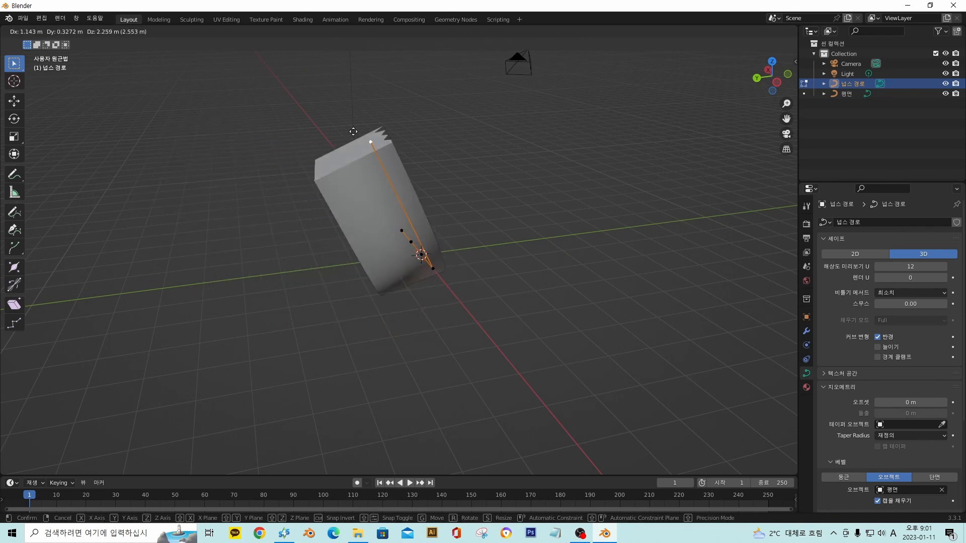
{"action": "left_click", "coordinate": [372, 234]}
- Move the path's control point next to the raised end by about 0.11, 0.58, 1.06 m in X, Y, Z
{"action": "middle_click_drag", "start_coordinate": [472, 204], "coordinate": [347, 253]}
{"action": "scroll", "coordinate": [362, 197], "scroll_direction": "down", "scroll_amount": 1}
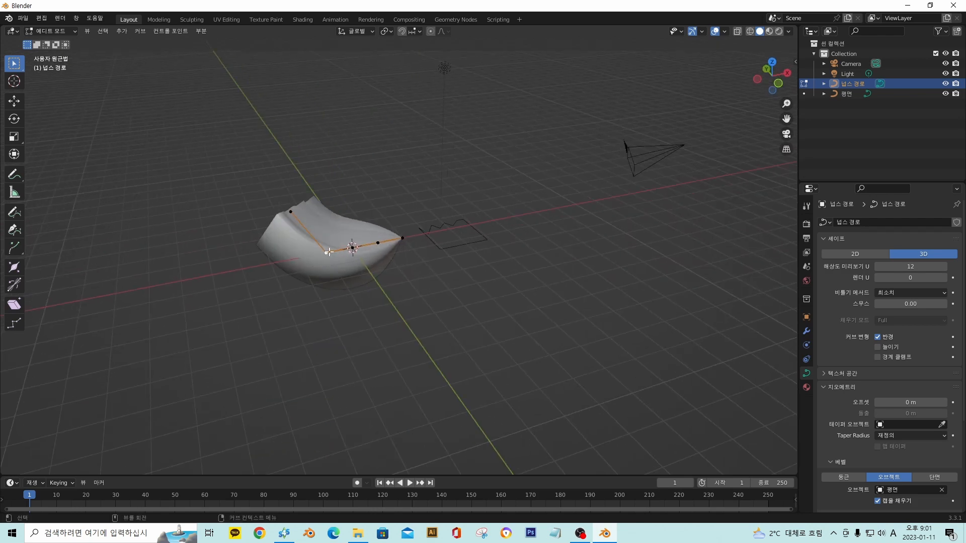
{"action": "key", "text": "g"}
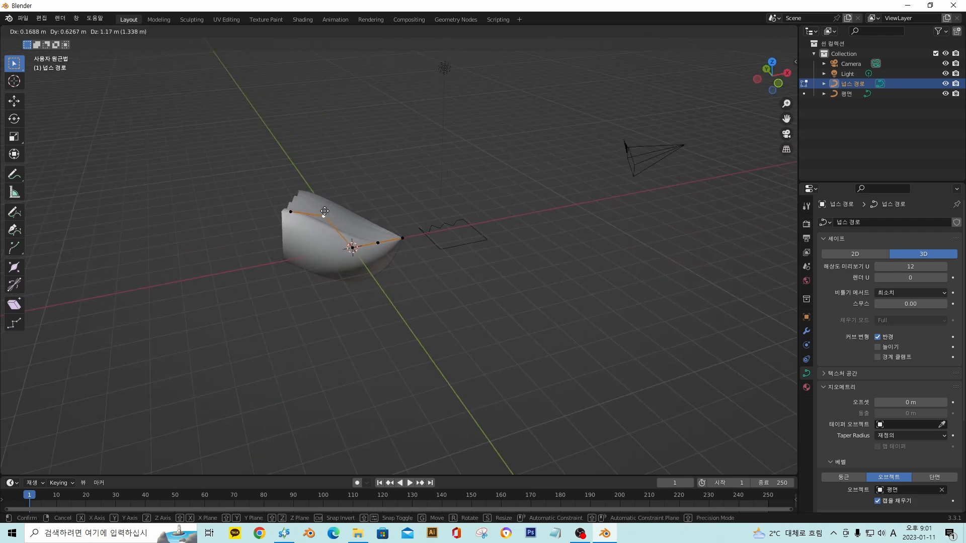
{"action": "left_click", "coordinate": [323, 213]}
- Move the path's raised end point by about 0.24, 0.22, 0.68 m in X, Y, Z
{"action": "mouse_move", "coordinate": [322, 216]}
{"action": "middle_mouse_down"}
{"action": "mouse_move", "coordinate": [312, 217]}
{"action": "mouse_move", "coordinate": [333, 218]}
{"action": "middle_mouse_up"}
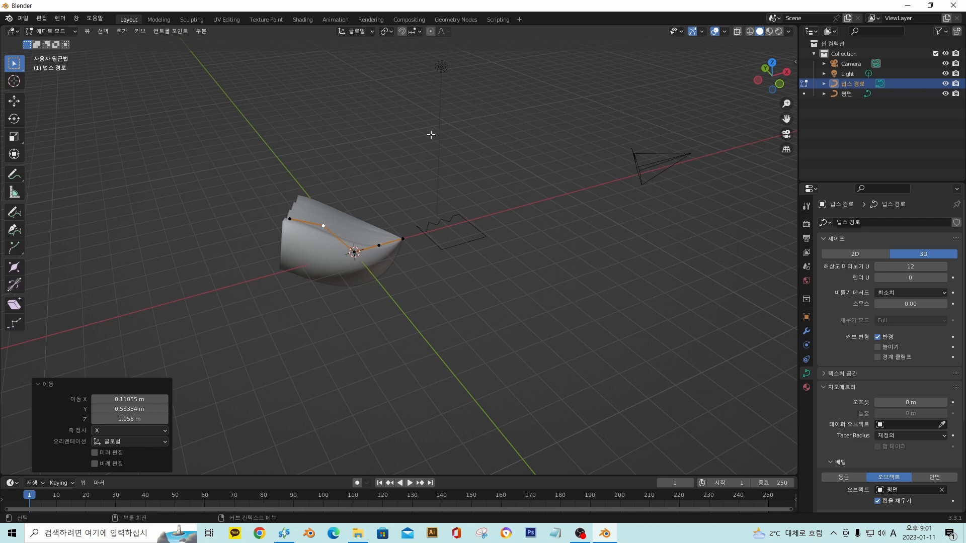
{"action": "middle_click_drag", "start_coordinate": [406, 156], "coordinate": [336, 235]}
{"action": "left_click", "coordinate": [331, 237]}
{"action": "key", "text": "g"}
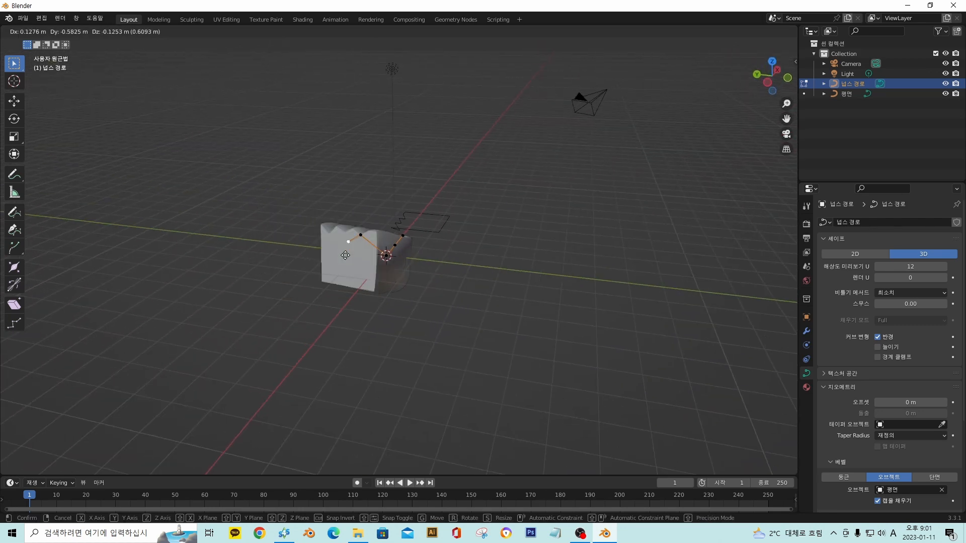
{"action": "left_click", "coordinate": [329, 221]}
- Move the path's middle control point by about 0.57, 0.64, 1.2 m in X, Y, Z
{"action": "middle_click_drag", "start_coordinate": [329, 221], "coordinate": [451, 244]}
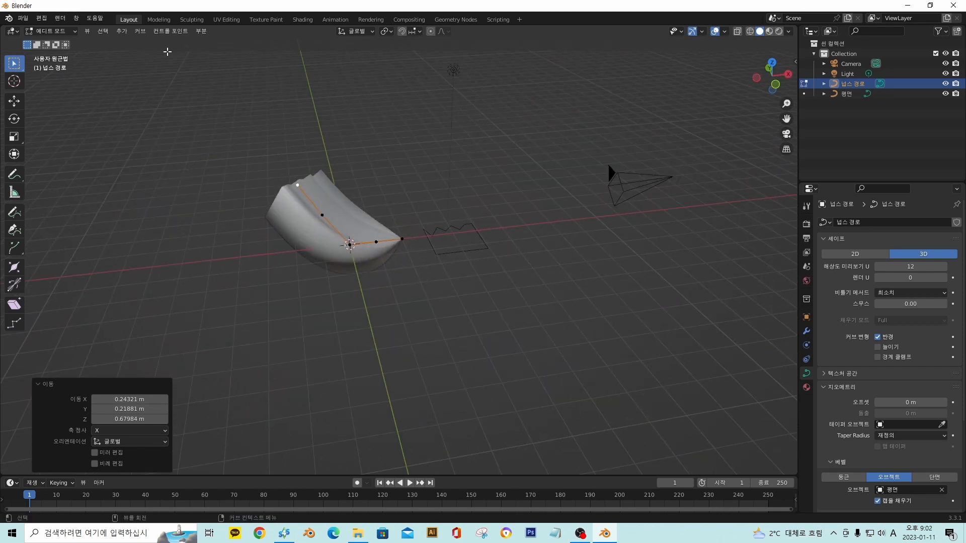
{"action": "left_click", "coordinate": [461, 231]}
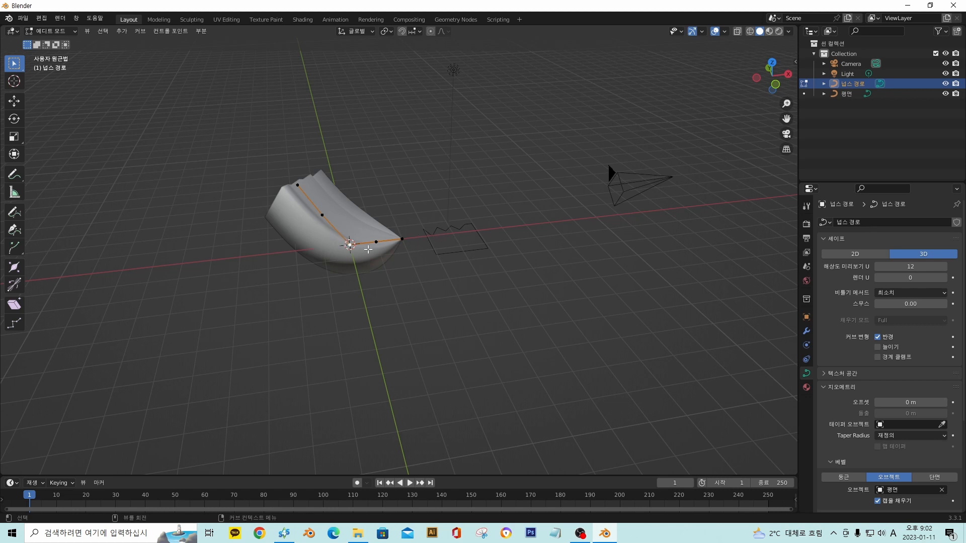
{"action": "key", "text": "g"}
{"action": "left_click", "coordinate": [373, 203]}
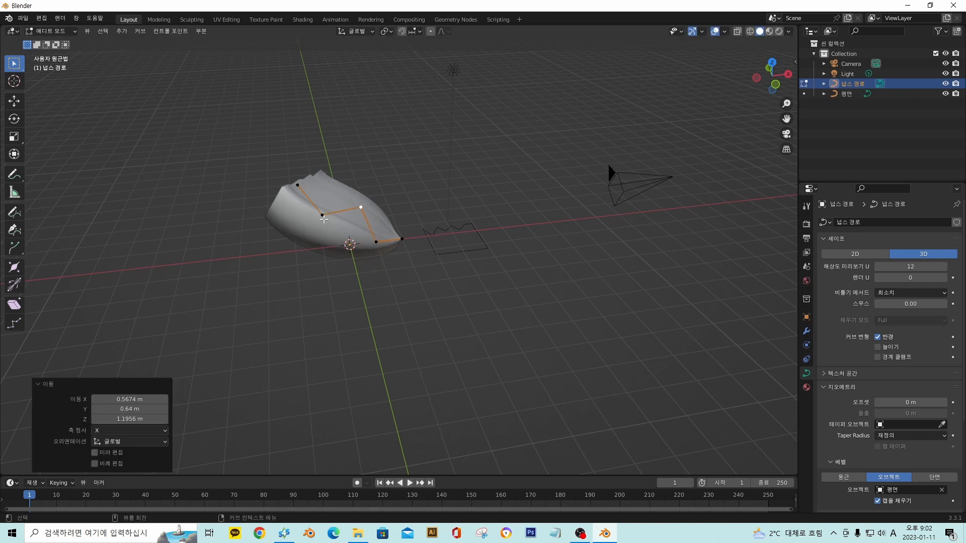
- Raise the control point next to the path's end and move the end point by about -1.16, 0.05, -0.29 m in X, Y, Z
{"action": "left_click", "coordinate": [324, 220]}
{"action": "key", "text": "g"}
{"action": "left_click", "coordinate": [335, 188]}
{"action": "left_click", "coordinate": [298, 189]}
{"action": "key", "text": "g"}
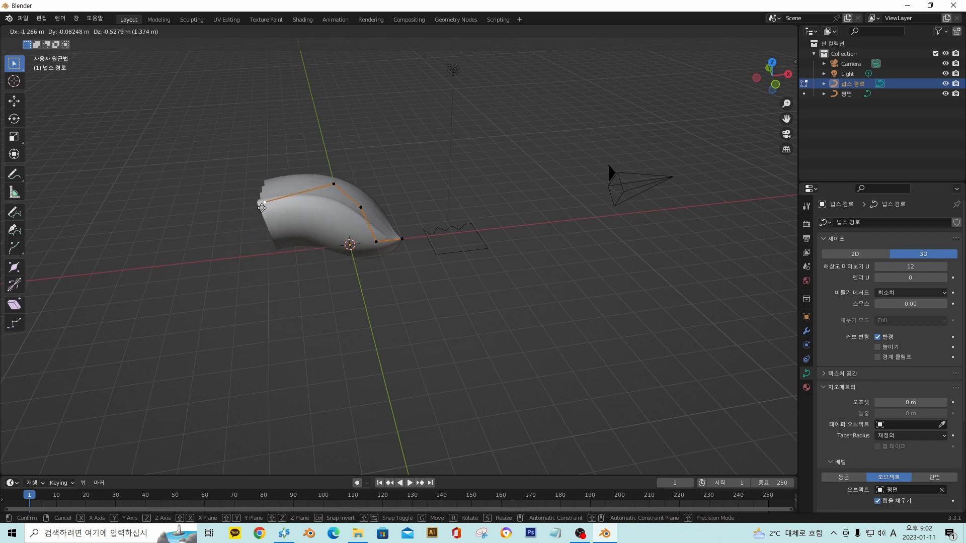
{"action": "left_click", "coordinate": [263, 201]}
- Examine the bent, bevelled path and its end cap from several sides
{"action": "scroll", "coordinate": [365, 208], "scroll_direction": "up", "scroll_amount": 3}
{"action": "middle_click_drag", "start_coordinate": [400, 208], "coordinate": [372, 218]}
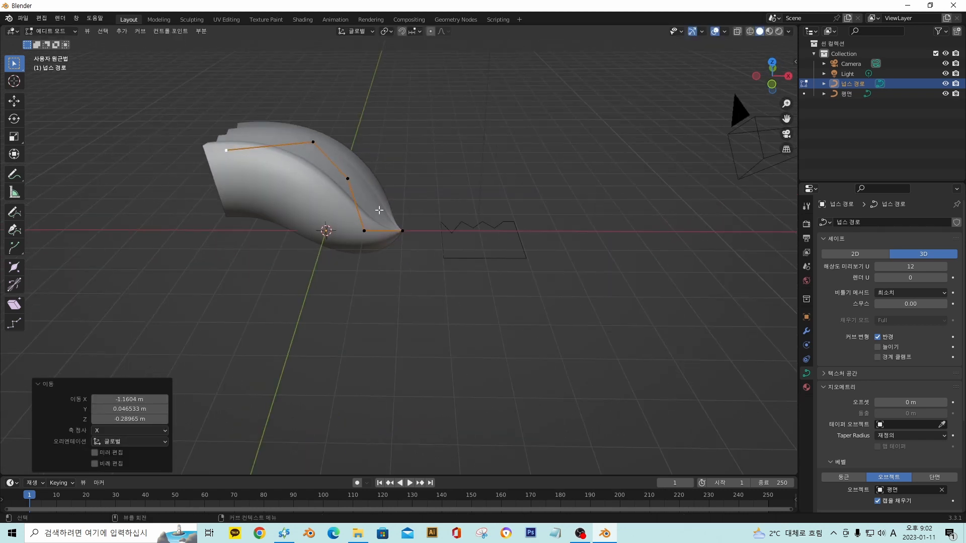
{"action": "scroll", "coordinate": [381, 206], "scroll_direction": "down", "scroll_amount": 1}
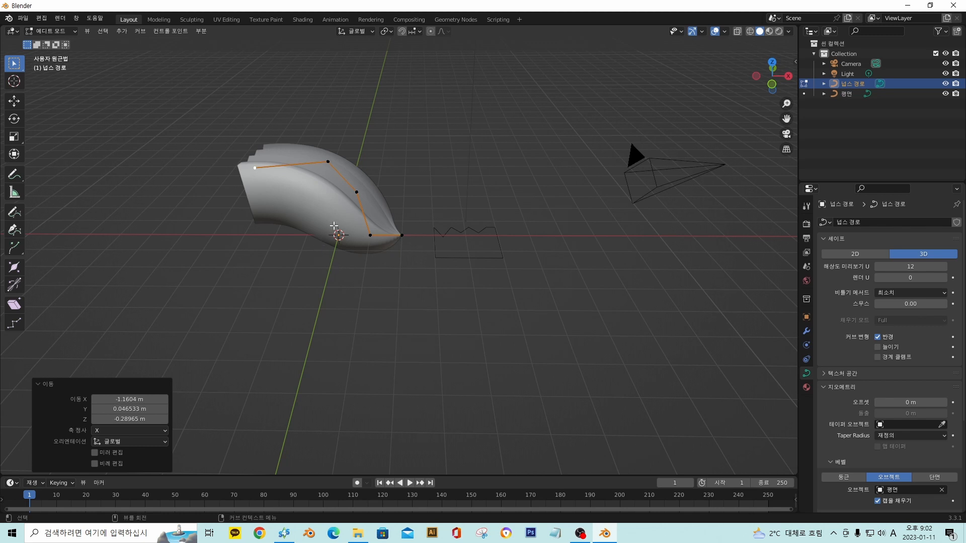
{"action": "middle_click_drag", "start_coordinate": [334, 226], "coordinate": [357, 211]}
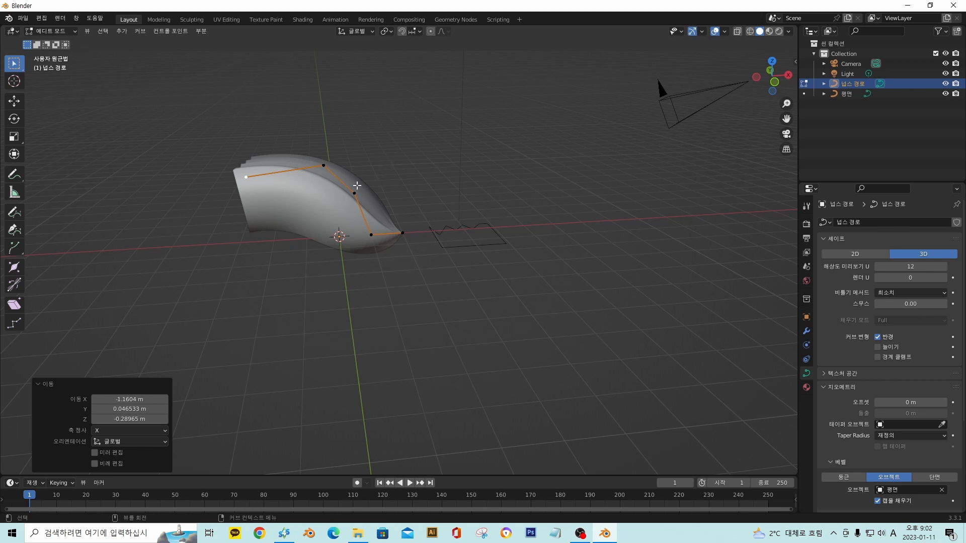
{"action": "middle_click_drag", "start_coordinate": [358, 186], "coordinate": [354, 241]}
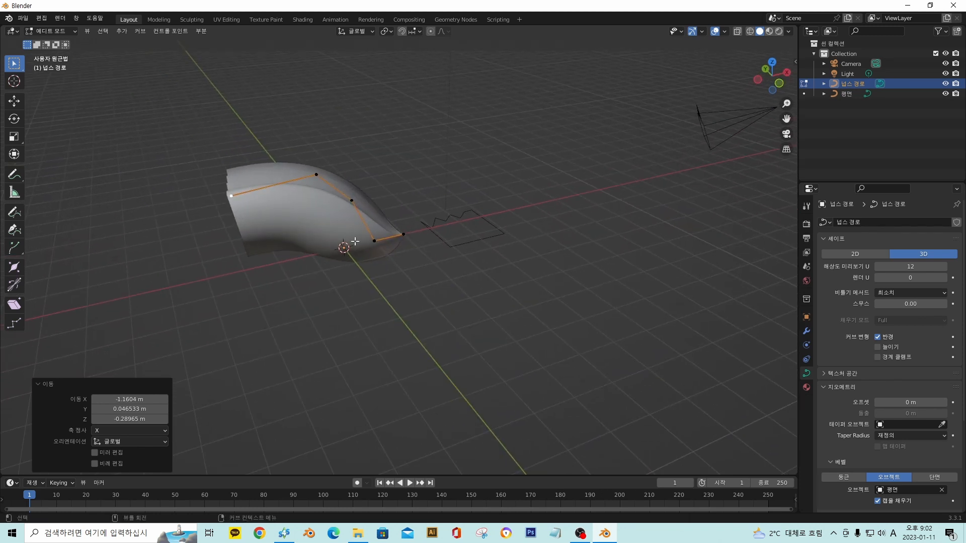
{"action": "scroll", "coordinate": [308, 206], "scroll_direction": "up", "scroll_amount": 2}
{"action": "middle_click_drag", "start_coordinate": [312, 205], "coordinate": [335, 219]}
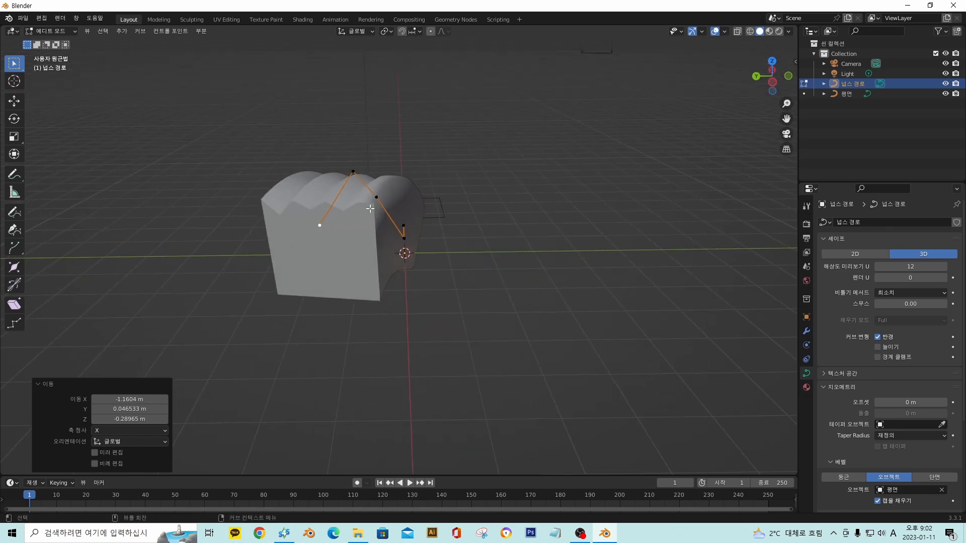
{"action": "middle_click_drag", "start_coordinate": [362, 256], "coordinate": [409, 135]}
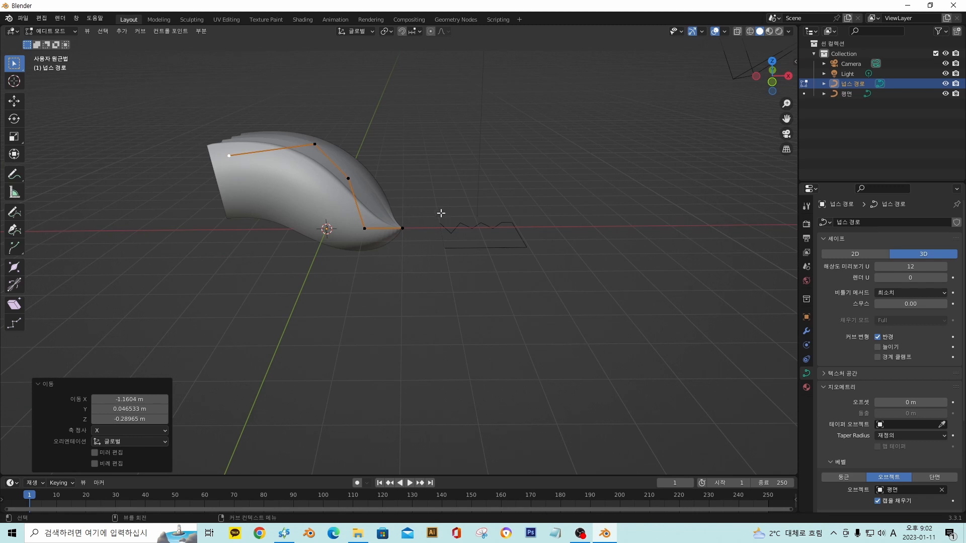
{"action": "middle_click_drag", "start_coordinate": [242, 115], "coordinate": [252, 105]}
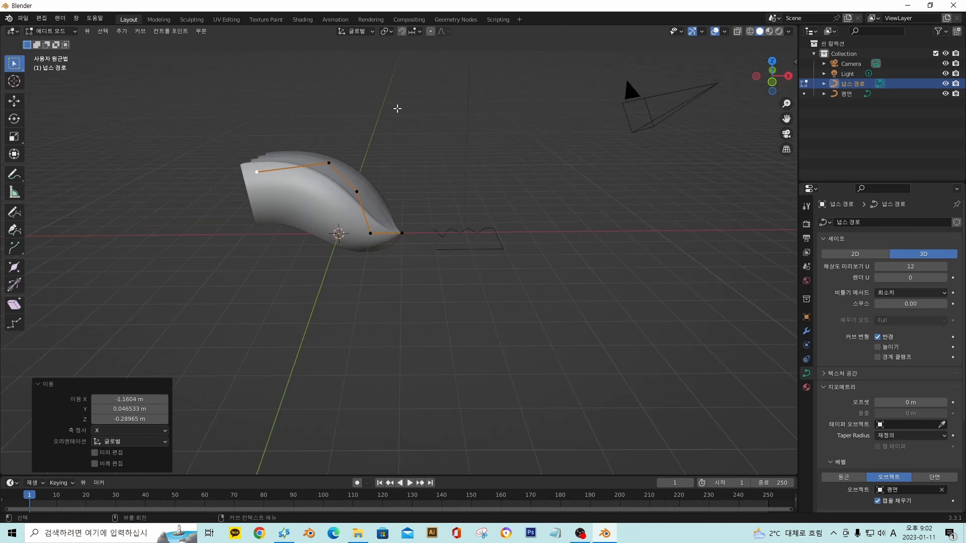
{"action": "scroll", "coordinate": [403, 116], "scroll_direction": "down", "scroll_amount": 2}
{"action": "middle_click_drag", "start_coordinate": [121, 75], "coordinate": [134, 69]}
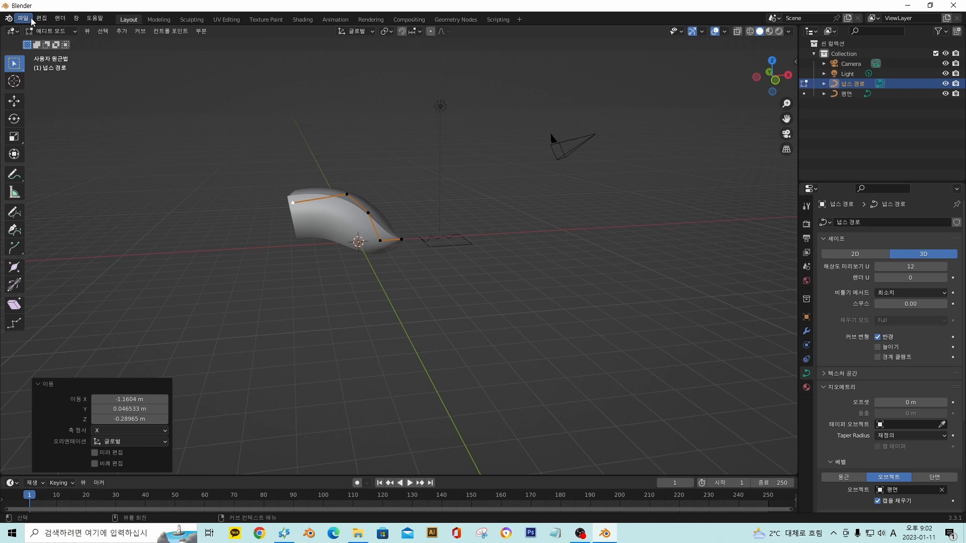
- Return the path to Object Mode
{"action": "left_click", "coordinate": [24, 18]}
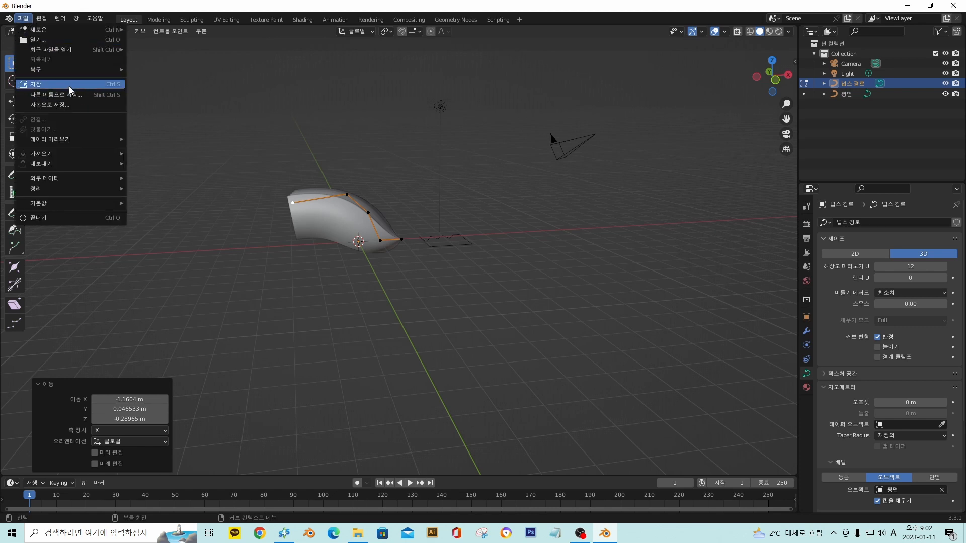
{"action": "left_click", "coordinate": [101, 91]}
{"action": "left_click", "coordinate": [56, 33]}
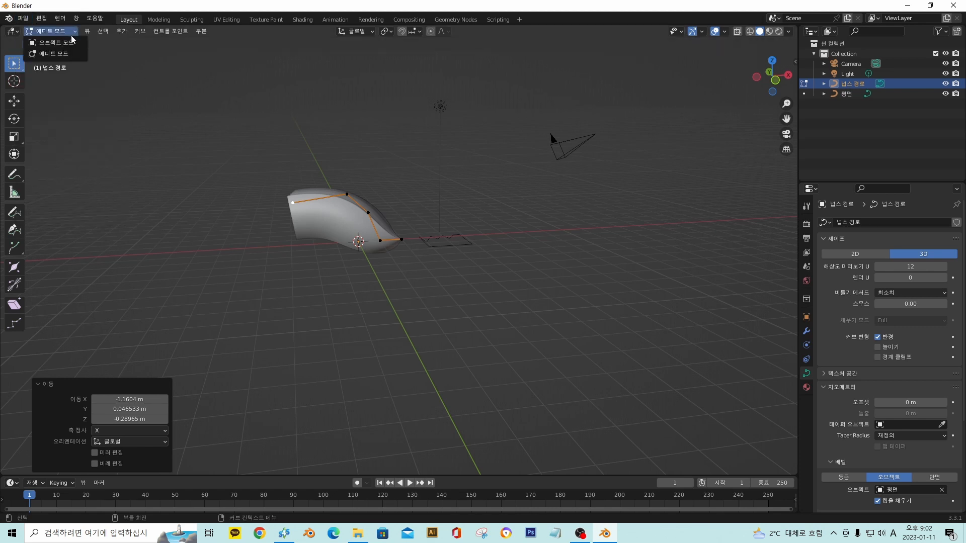
{"action": "left_click", "coordinate": [61, 40]}
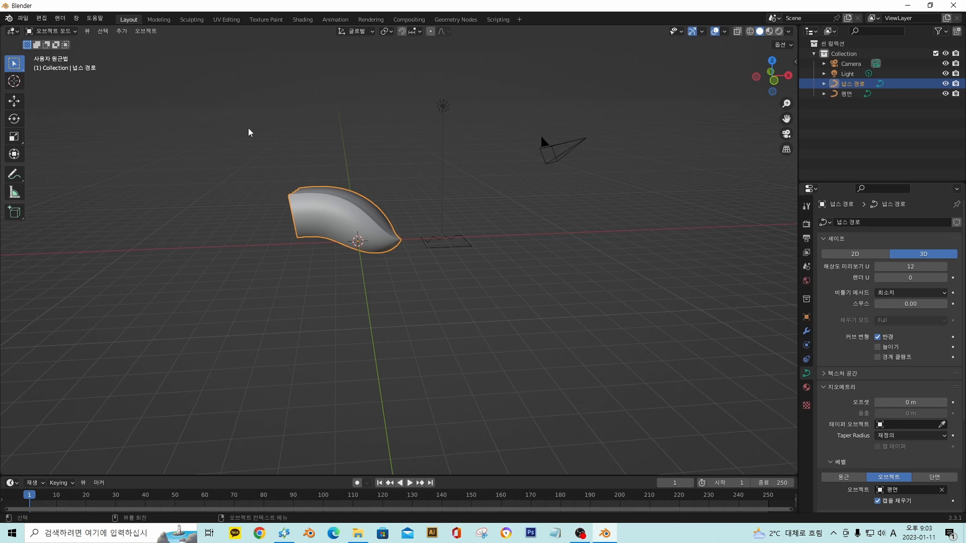
{"action": "mouse_move", "coordinate": [404, 176]}
{"action": "middle_mouse_down"}
{"action": "mouse_move", "coordinate": [470, 176]}
{"action": "mouse_move", "coordinate": [408, 177]}
{"action": "middle_mouse_up"}
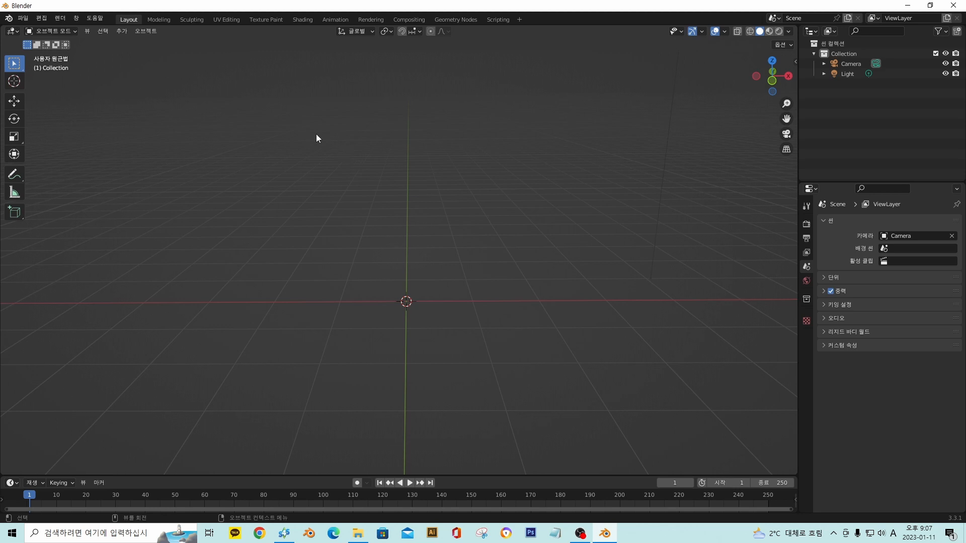
- Append the s4studio_mesh_1 and head_2 objects from 1.blend into the scene
{"action": "left_click", "coordinate": [27, 22]}
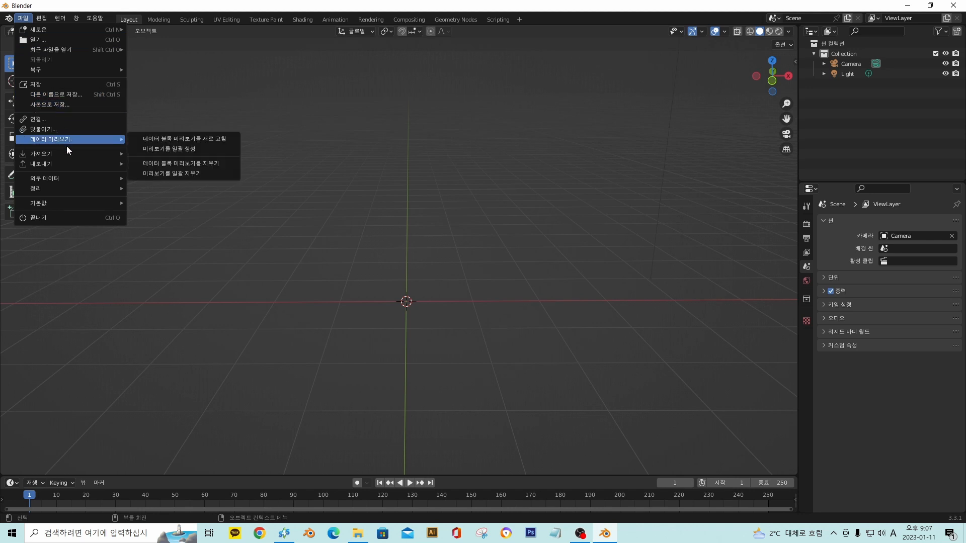
{"action": "left_click", "coordinate": [60, 131]}
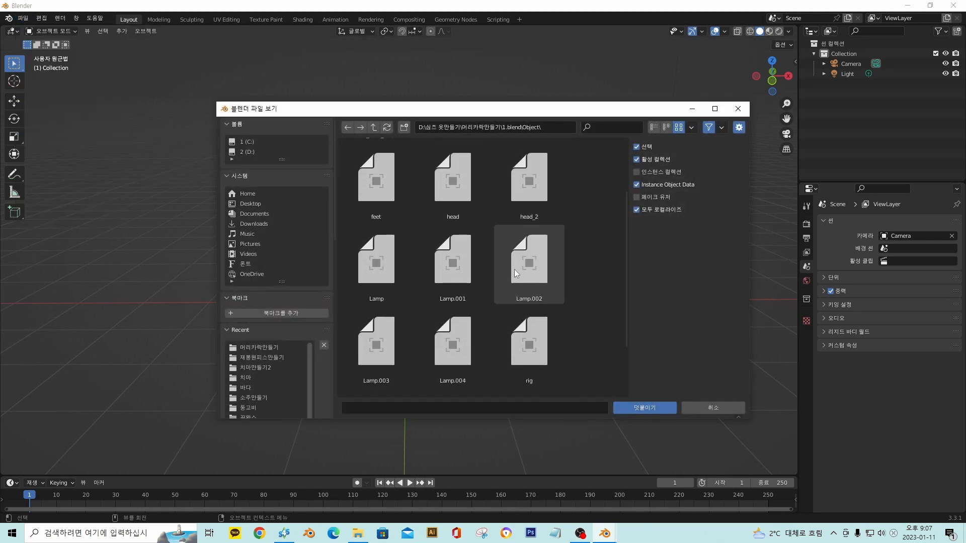
{"action": "scroll", "coordinate": [487, 288], "scroll_direction": "down", "scroll_amount": 3}
{"action": "scroll", "coordinate": [427, 346], "scroll_direction": "down", "scroll_amount": 1}
{"action": "left_click", "coordinate": [369, 357]}
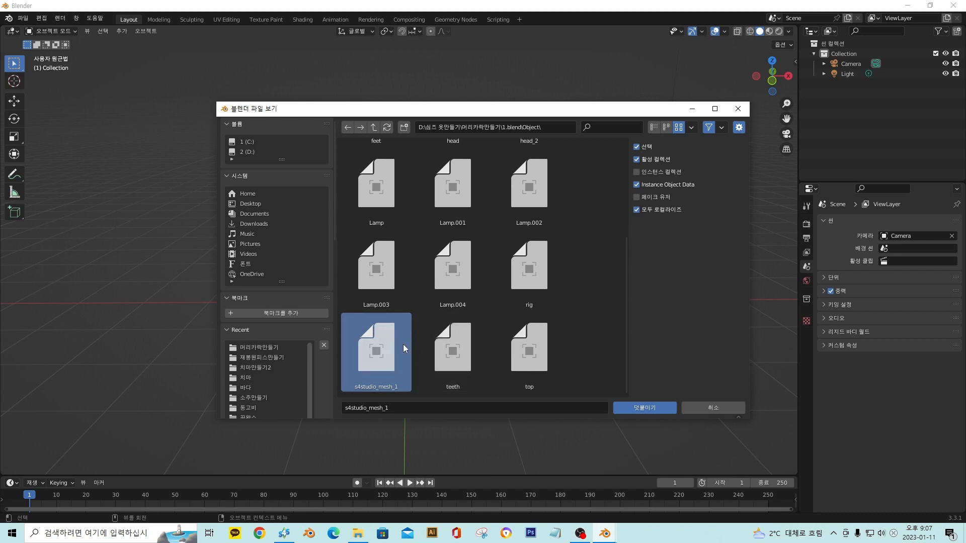
{"action": "scroll", "coordinate": [532, 316], "scroll_direction": "up", "scroll_amount": 6}
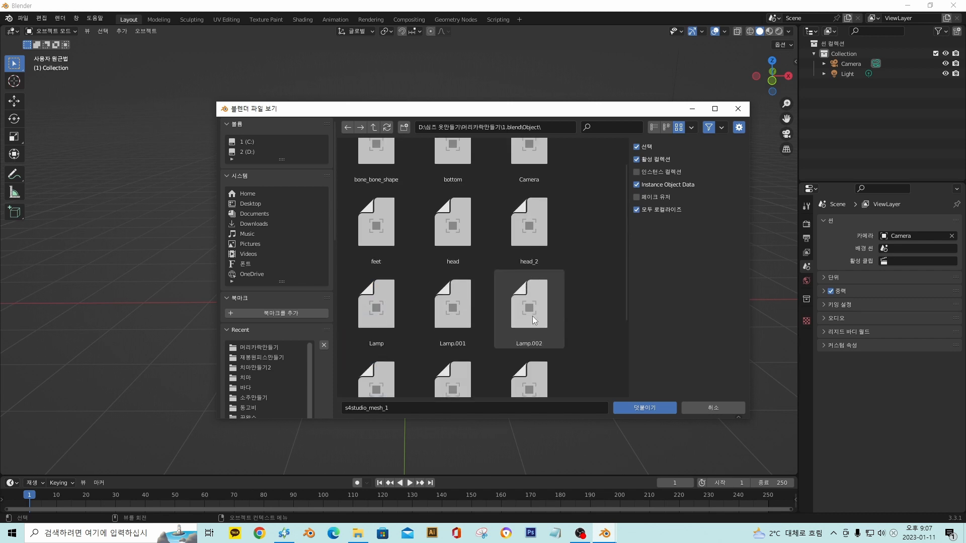
{"action": "left_click", "coordinate": [536, 255]}
{"action": "scroll", "coordinate": [573, 273], "scroll_direction": "down", "scroll_amount": 6}
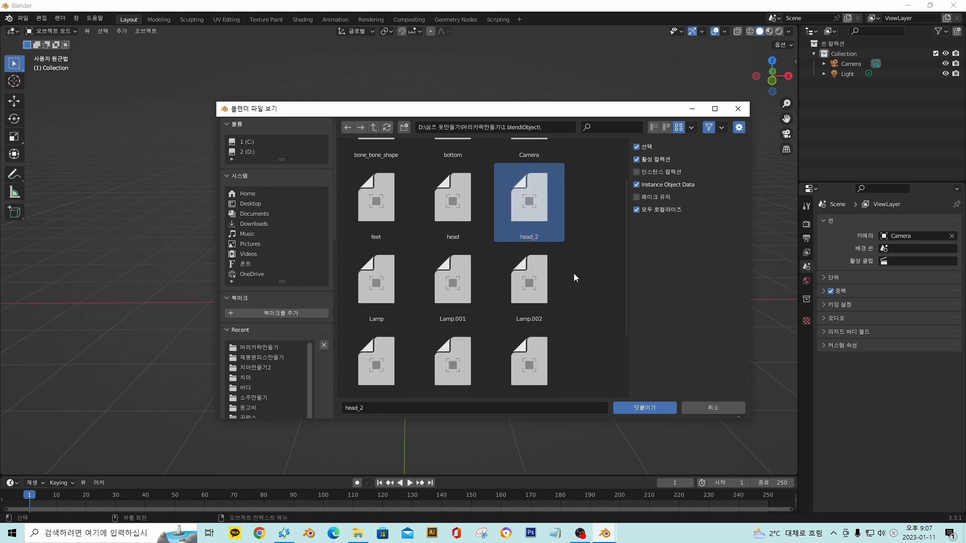
{"action": "left_click", "coordinate": [646, 410]}
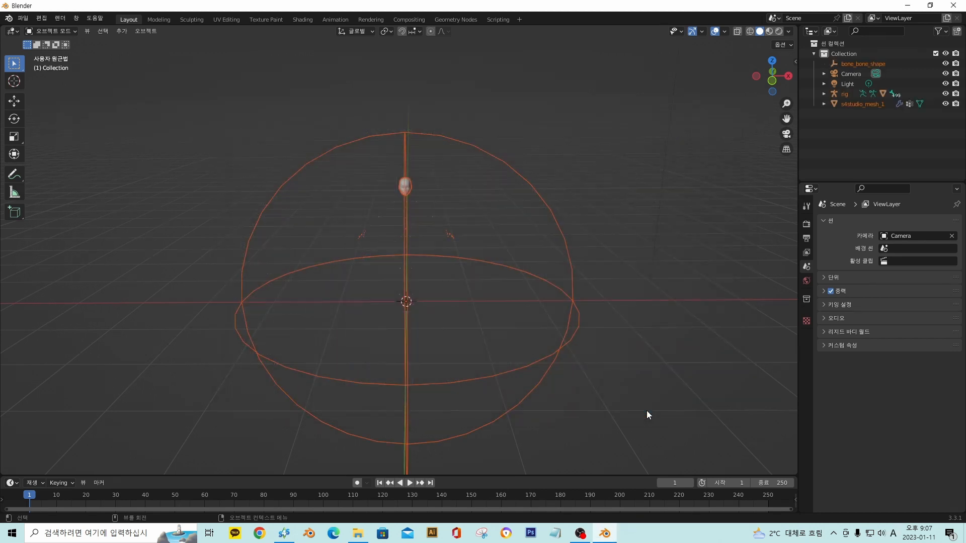
- Delete the bone_bone_shape empty that came in with the appended head
{"action": "scroll", "coordinate": [425, 201], "scroll_direction": "up", "scroll_amount": 5}
{"action": "scroll", "coordinate": [453, 178], "scroll_direction": "up", "scroll_amount": 3}
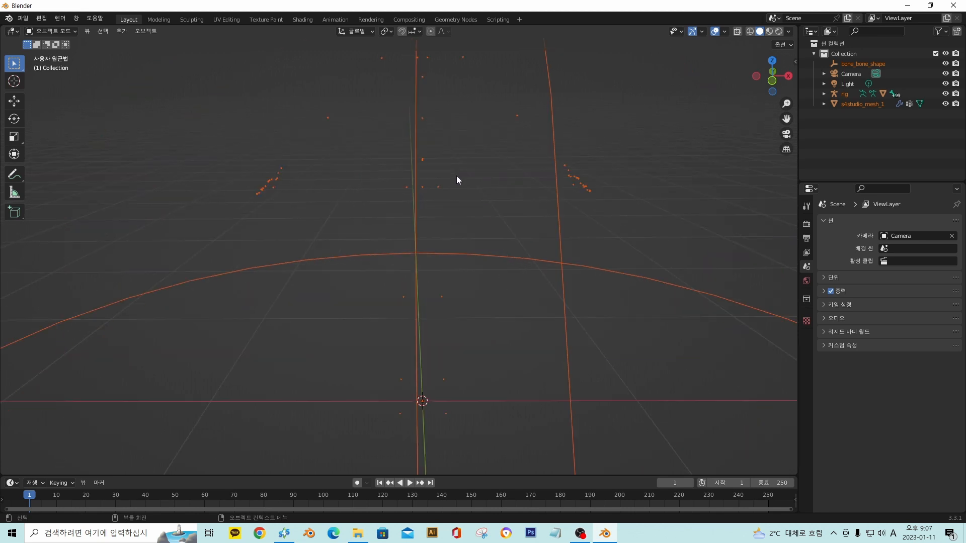
{"action": "middle_click_drag", "start_coordinate": [456, 184], "coordinate": [457, 330]}
{"action": "scroll", "coordinate": [467, 257], "scroll_direction": "down", "scroll_amount": 2}
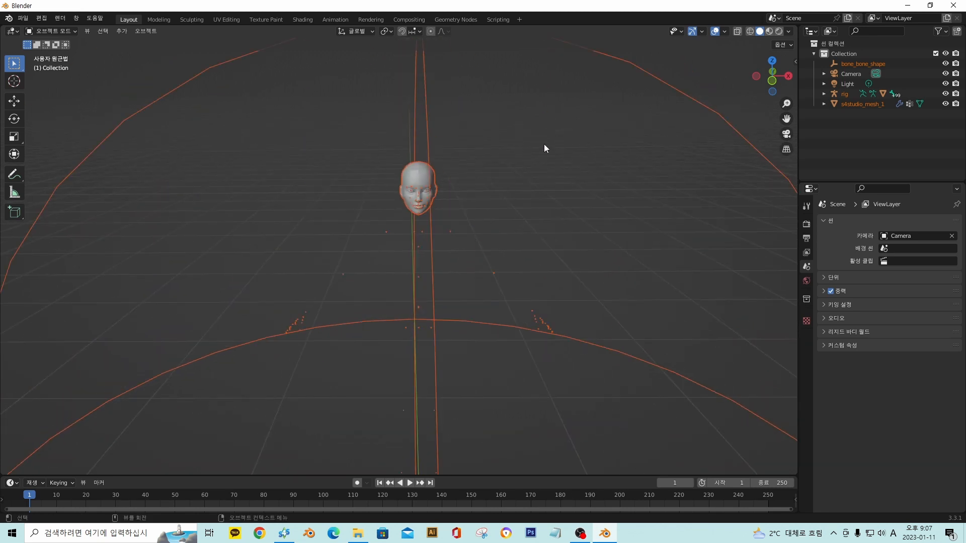
{"action": "left_click", "coordinate": [946, 64]}
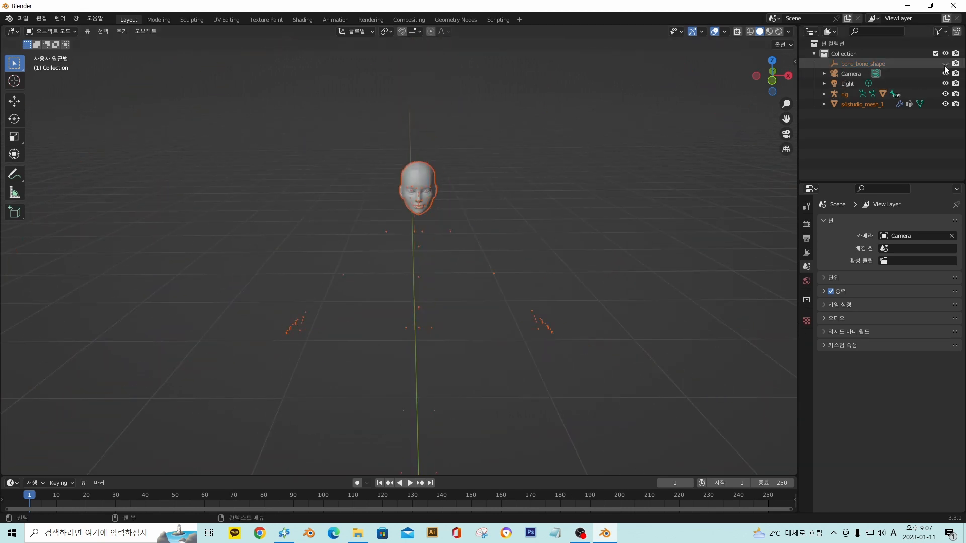
{"action": "left_click", "coordinate": [945, 64]}
{"action": "right_click", "coordinate": [868, 65]}
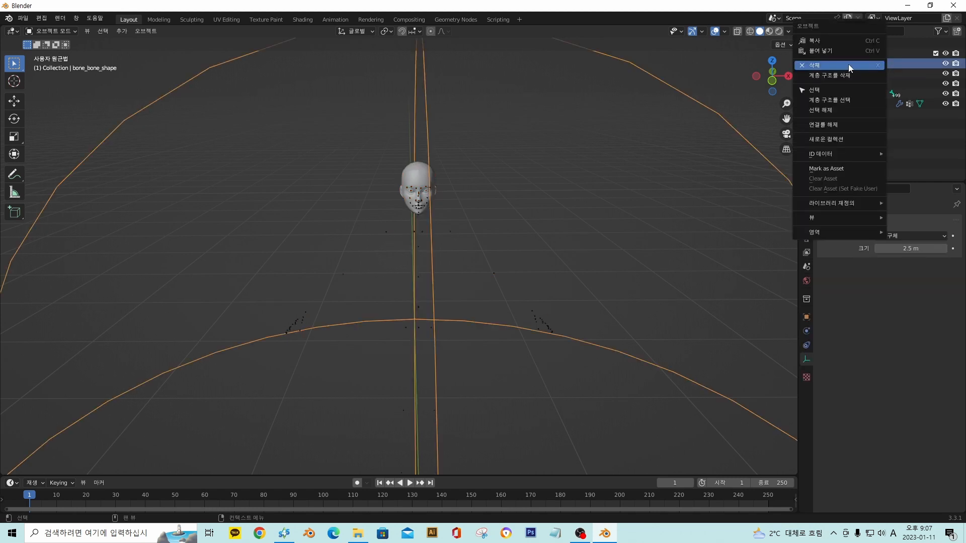
{"action": "left_click", "coordinate": [848, 64]}
- Delete the rig armature from the scene
{"action": "left_click", "coordinate": [845, 84]}
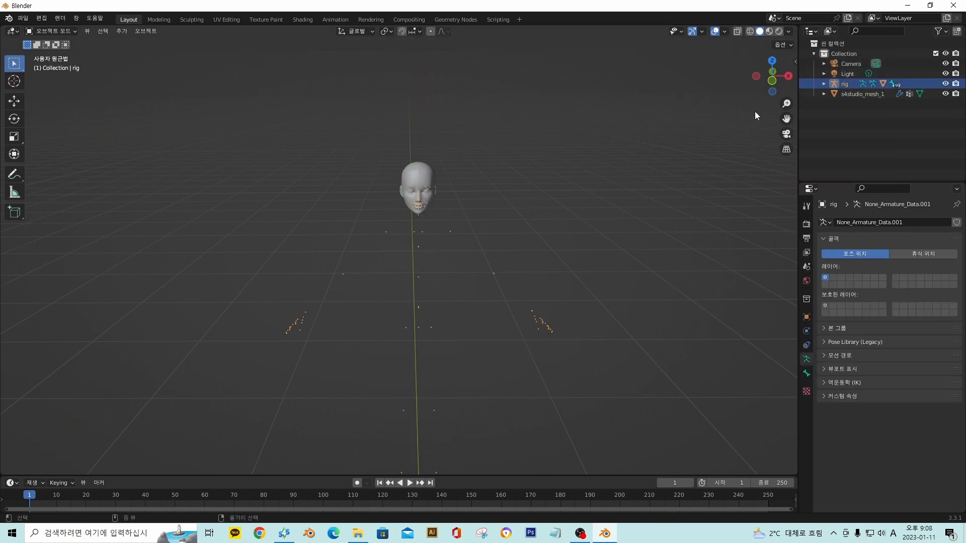
{"action": "right_click", "coordinate": [840, 86]}
{"action": "left_click", "coordinate": [805, 85]}
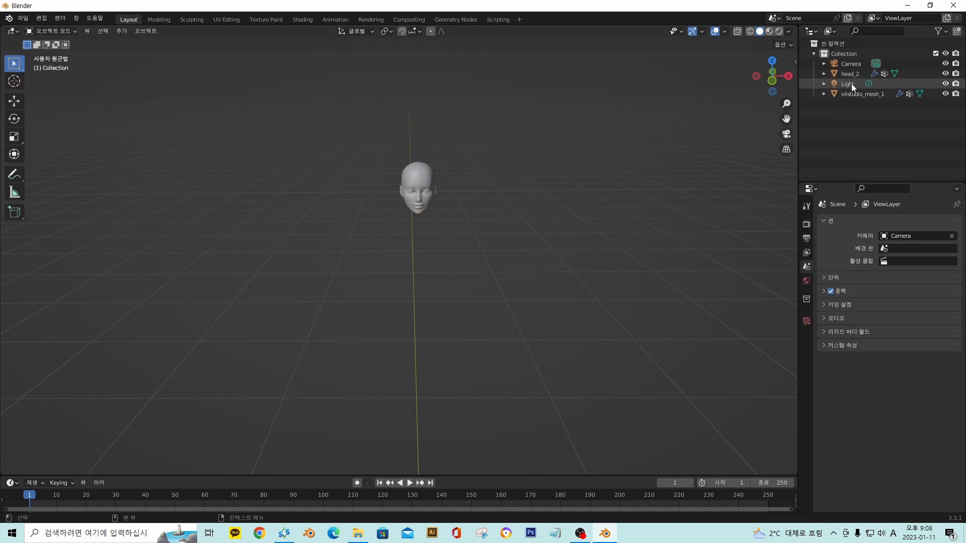
- Select head_2 and s4studio_mesh_1 in turn to check which part of the head each object covers
{"action": "left_click", "coordinate": [850, 93]}
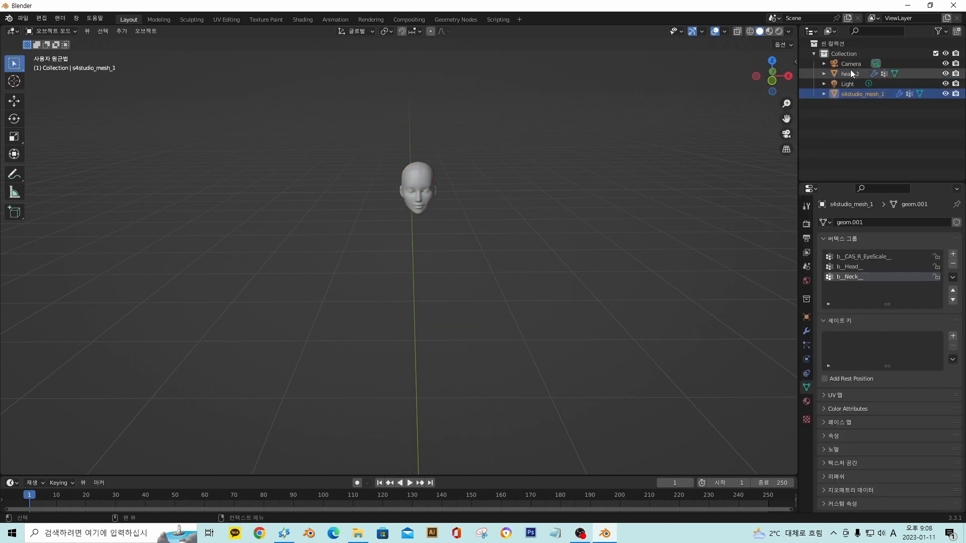
{"action": "left_click", "coordinate": [850, 73]}
{"action": "left_click", "coordinate": [852, 93]}
{"action": "left_click", "coordinate": [854, 84]}
{"action": "left_click", "coordinate": [855, 74]}
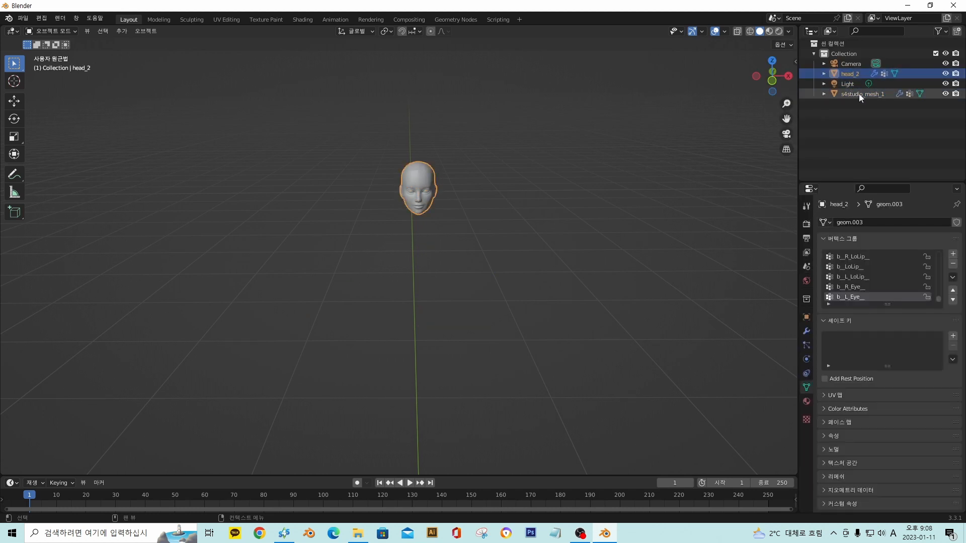
{"action": "left_click", "coordinate": [858, 93]}
{"action": "left_click", "coordinate": [856, 73]}
{"action": "left_click", "coordinate": [855, 94]}
{"action": "left_click", "coordinate": [850, 73]}
{"action": "left_click", "coordinate": [851, 94]}
{"action": "left_click", "coordinate": [850, 73]}
{"action": "left_click", "coordinate": [845, 95]}
- Add a path curve at the world origin below the head
{"action": "scroll", "coordinate": [505, 173], "scroll_direction": "up", "scroll_amount": 4}
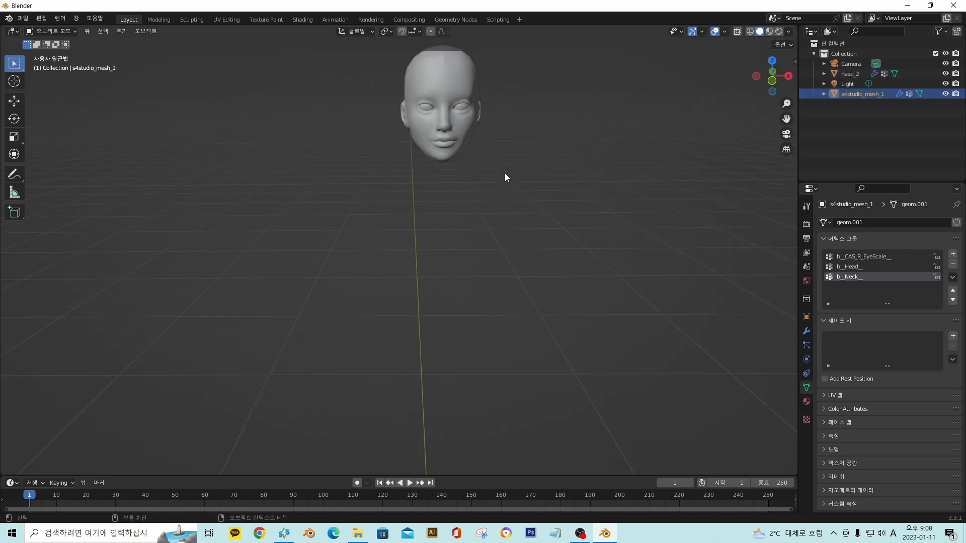
{"action": "scroll", "coordinate": [502, 166], "scroll_direction": "down", "scroll_amount": 5}
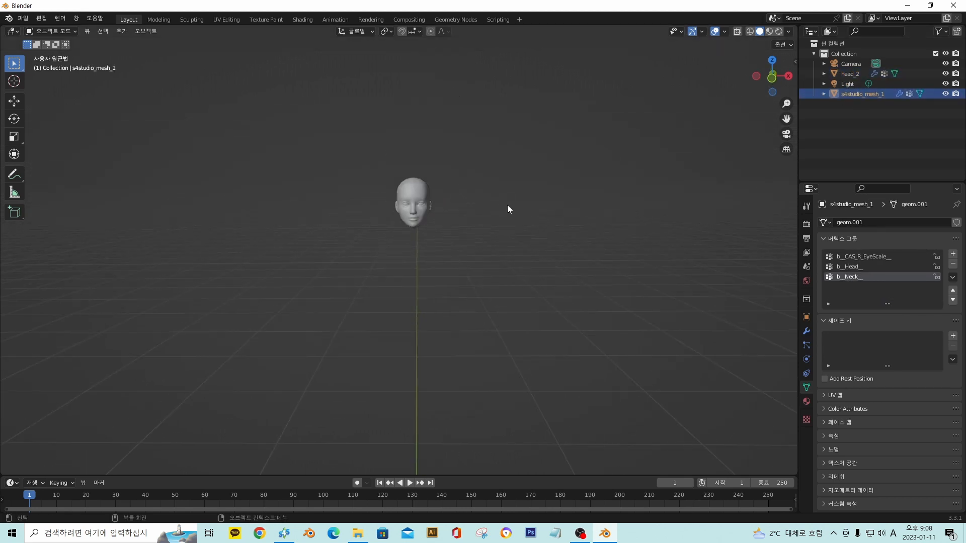
{"action": "scroll", "coordinate": [507, 209], "scroll_direction": "down", "scroll_amount": 5}
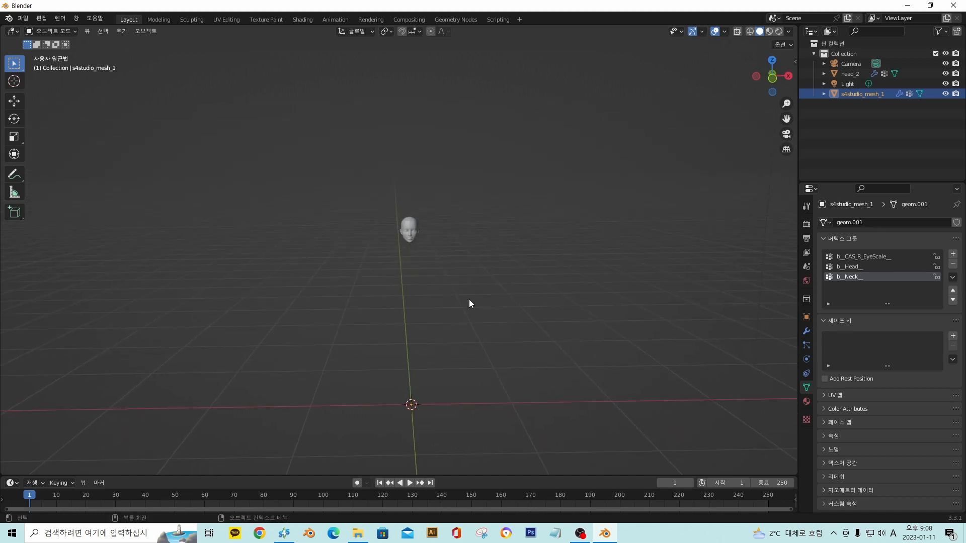
{"action": "key", "text": "shift+a"}
{"action": "mouse_move", "coordinate": [463, 313]}
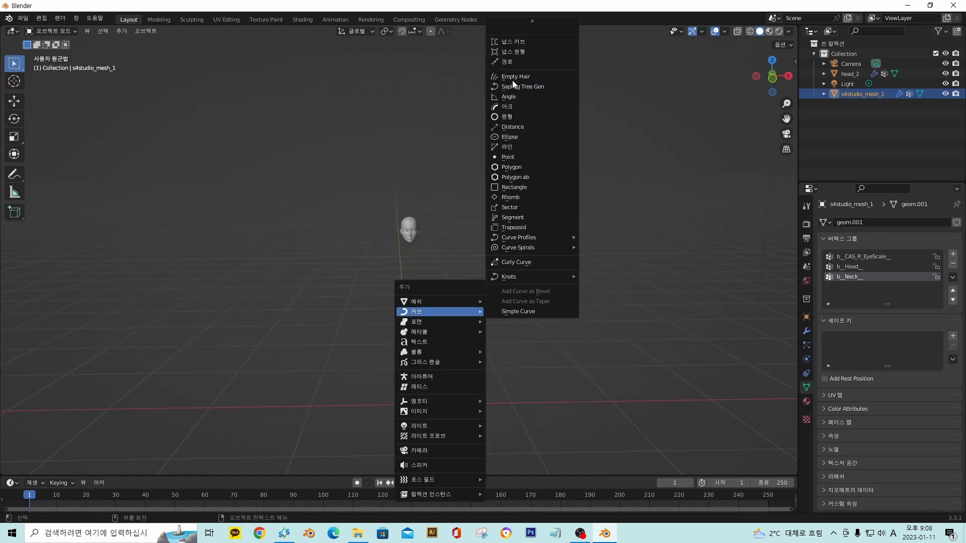
{"action": "left_click", "coordinate": [520, 62]}
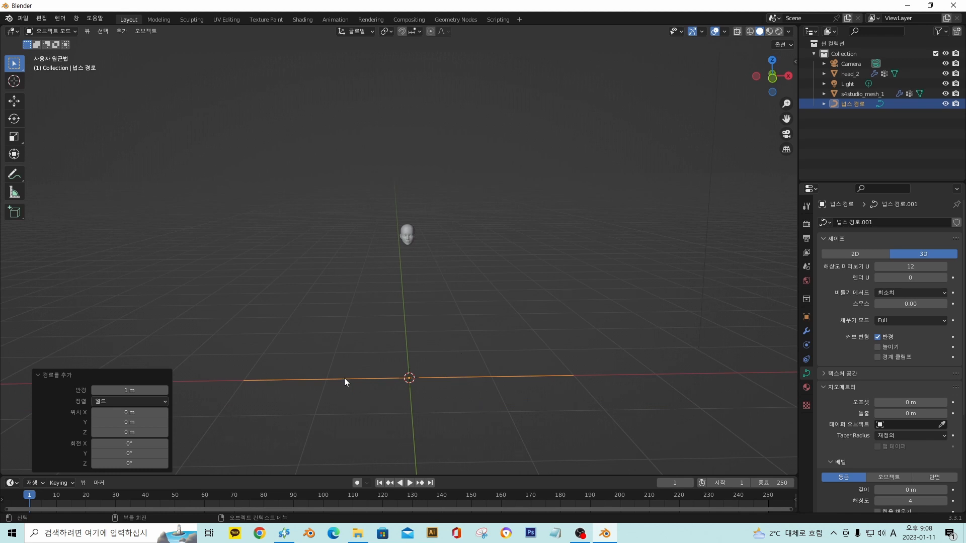
- Add a plane mesh at the world origin, over the path
{"action": "key", "text": "shift+a"}
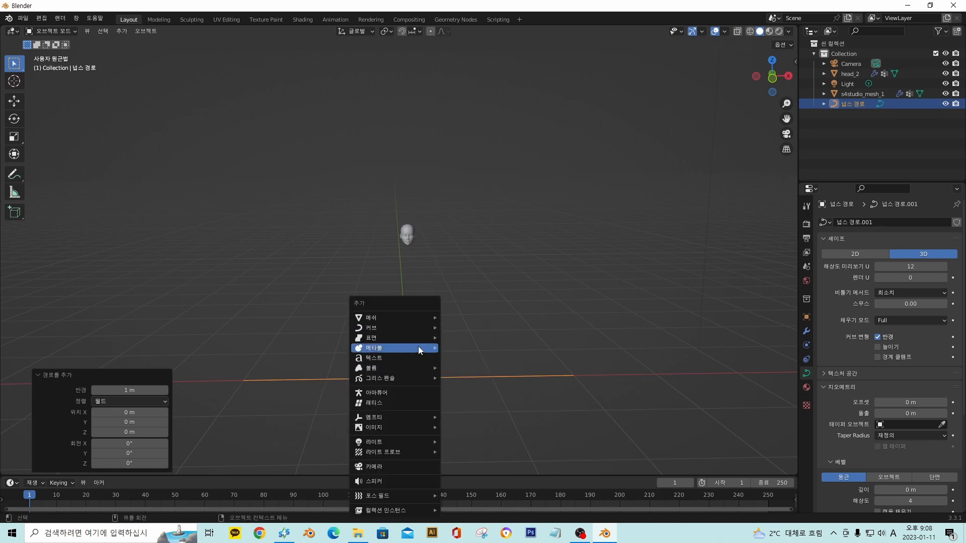
{"action": "mouse_move", "coordinate": [407, 319]}
{"action": "left_click", "coordinate": [499, 320]}
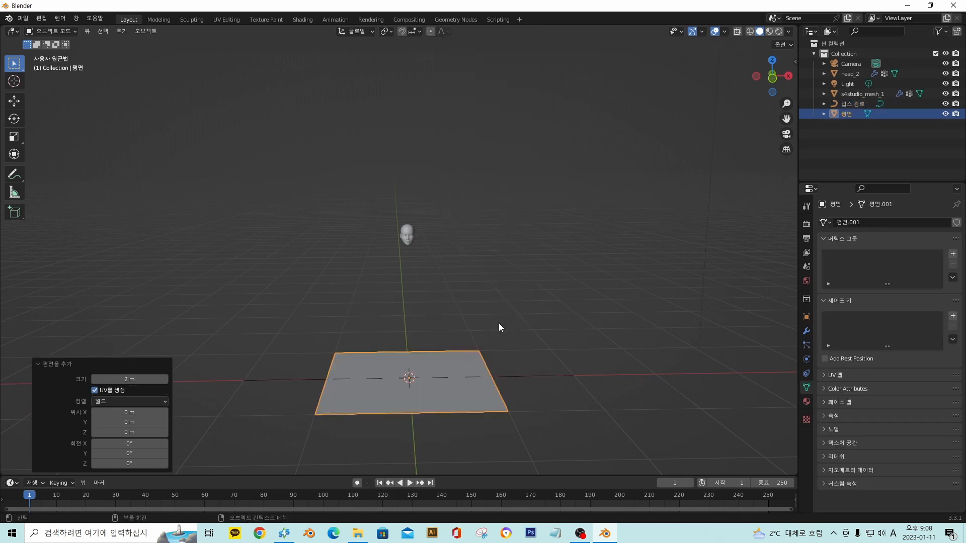
{"action": "left_click", "coordinate": [455, 371]}
{"action": "middle_click_drag", "start_coordinate": [454, 371], "coordinate": [454, 375]}
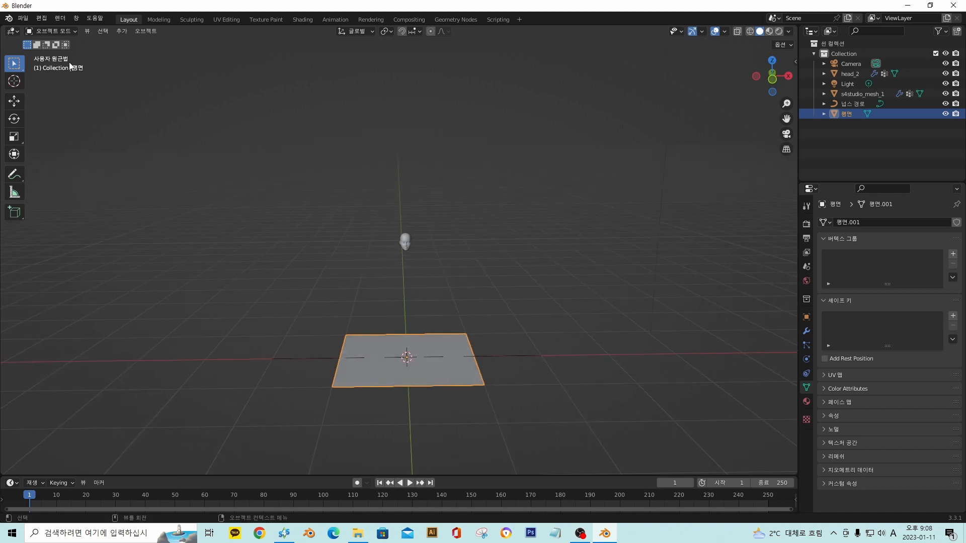
- Scale the plane's geometry down to about 0.188 on all axes in Edit Mode
{"action": "left_click", "coordinate": [49, 29]}
{"action": "left_click", "coordinate": [56, 55]}
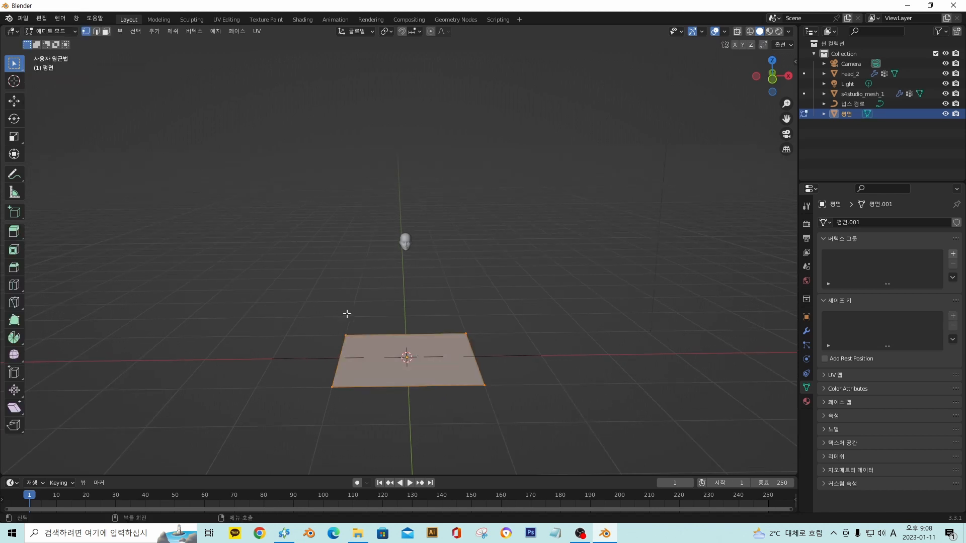
{"action": "middle_click_drag", "start_coordinate": [348, 314], "coordinate": [509, 397]}
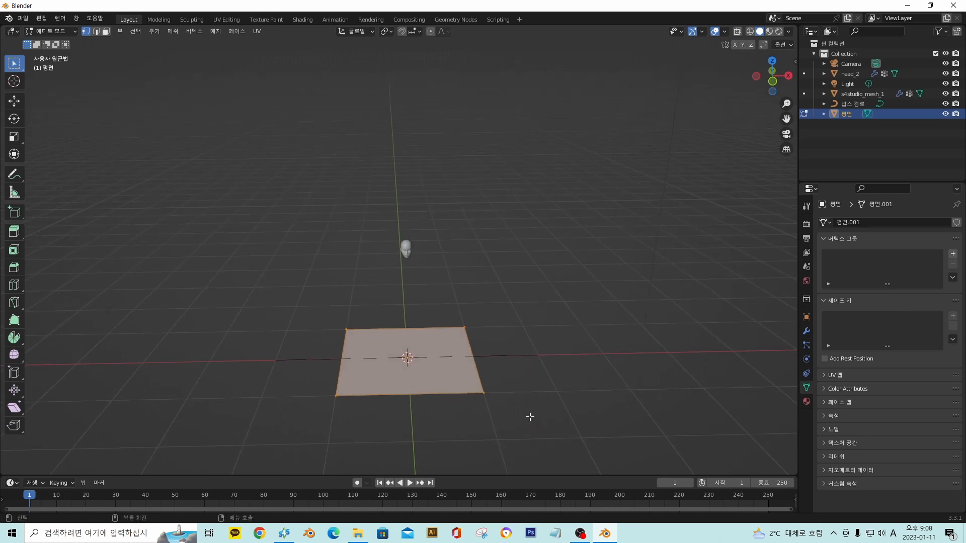
{"action": "key", "text": "s"}
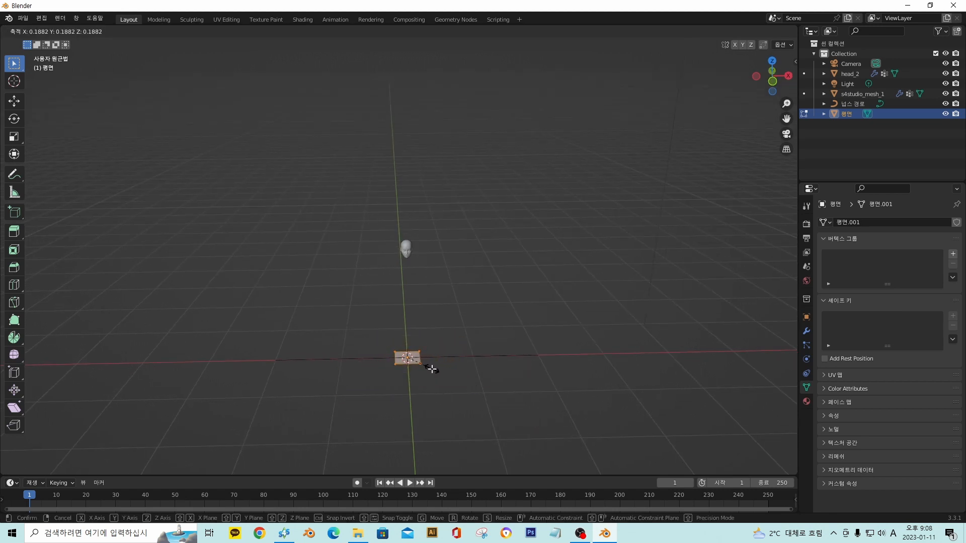
{"action": "left_click", "coordinate": [431, 369]}
{"action": "scroll", "coordinate": [403, 395], "scroll_direction": "up", "scroll_amount": 6}
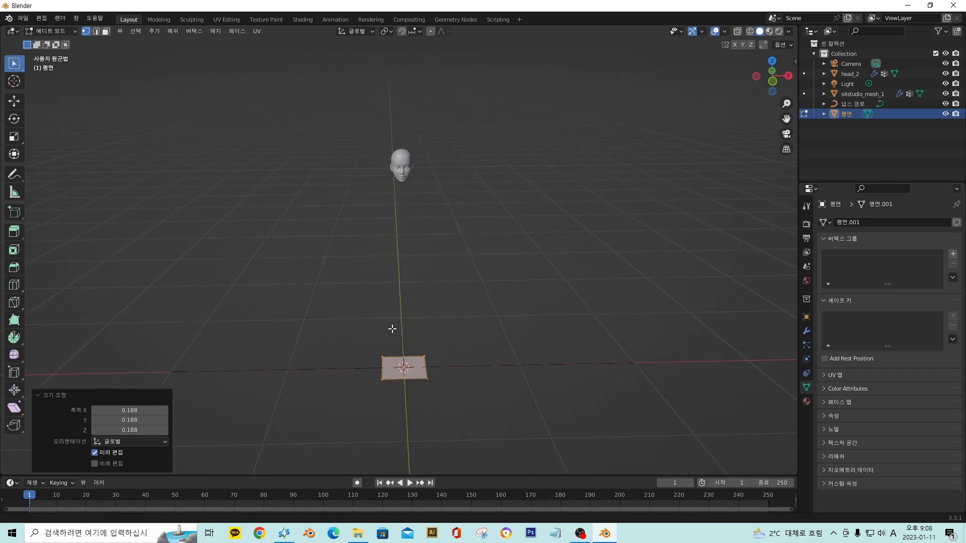
{"action": "middle_click_drag", "start_coordinate": [395, 347], "coordinate": [413, 391]}
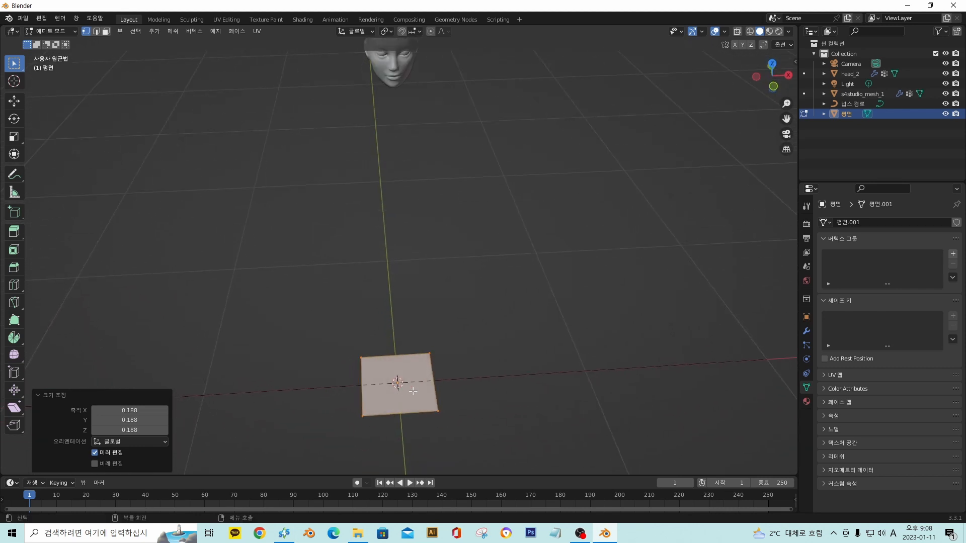
- Return the plane to Object Mode and convert it to a curve
{"action": "left_click", "coordinate": [53, 32]}
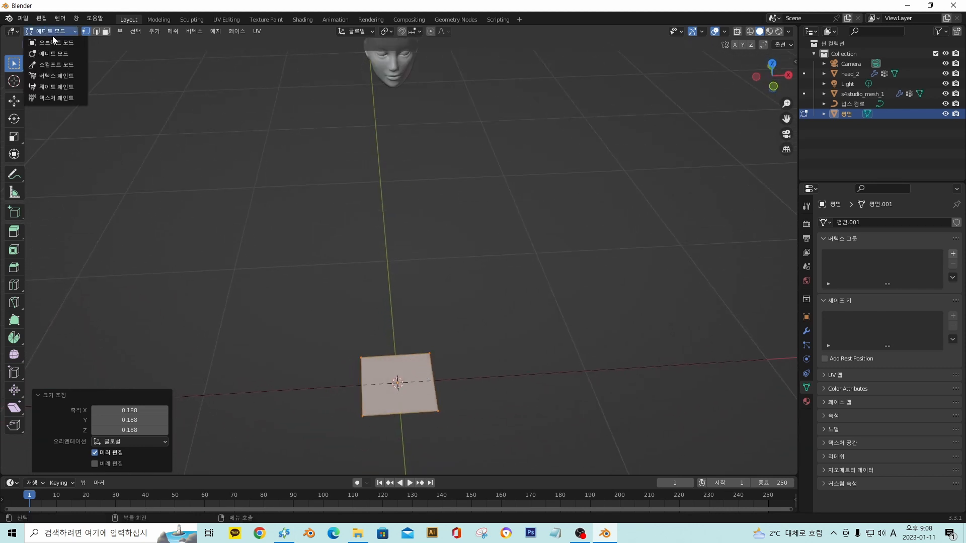
{"action": "left_click", "coordinate": [56, 38]}
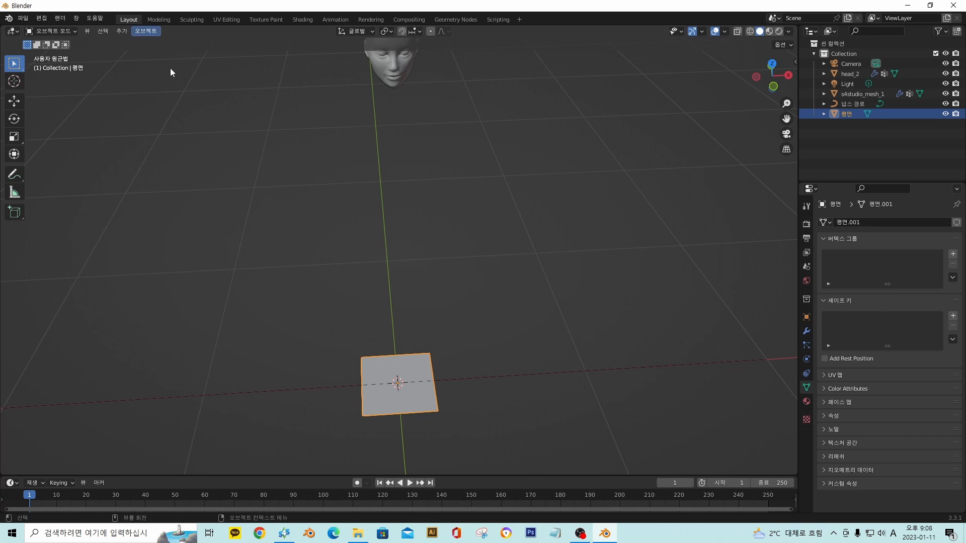
{"action": "left_click", "coordinate": [139, 32]}
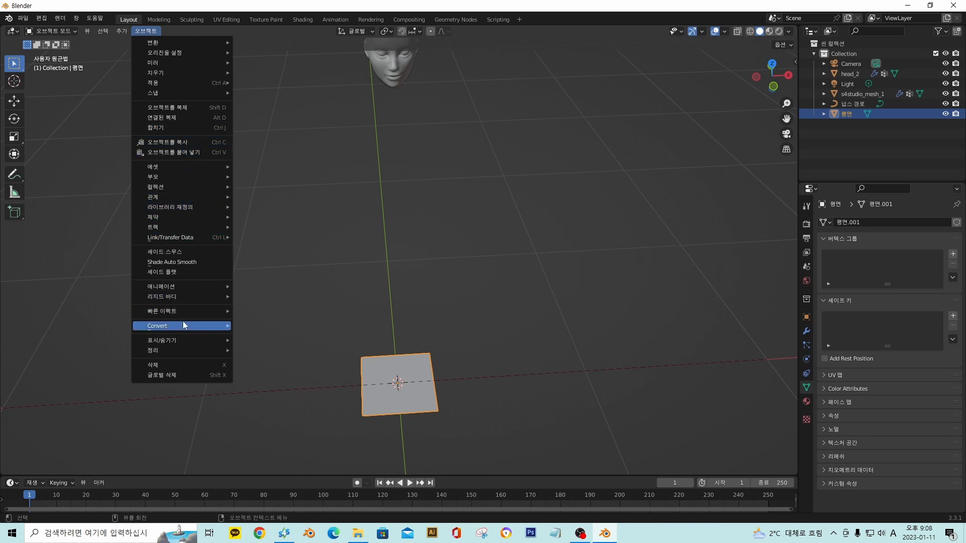
{"action": "mouse_move", "coordinate": [185, 326]}
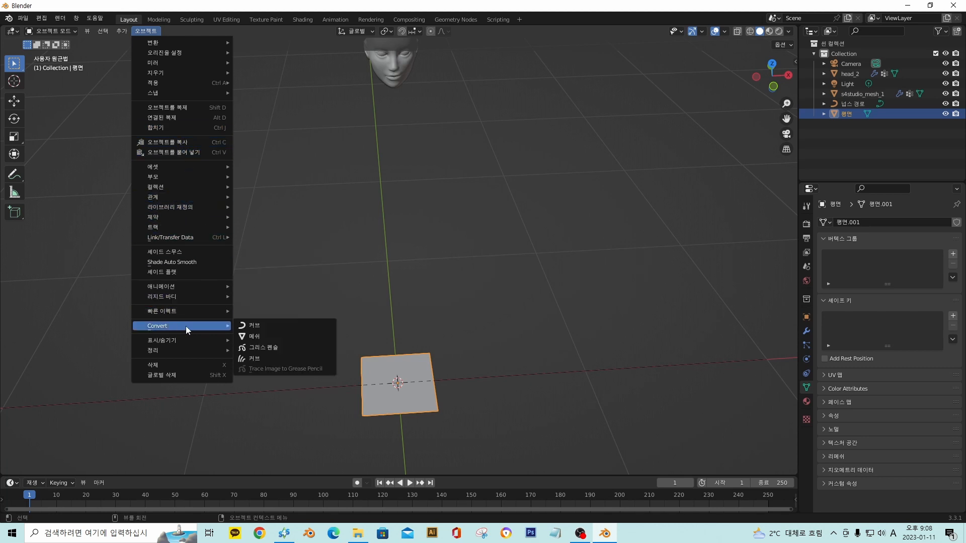
{"action": "left_click", "coordinate": [270, 325]}
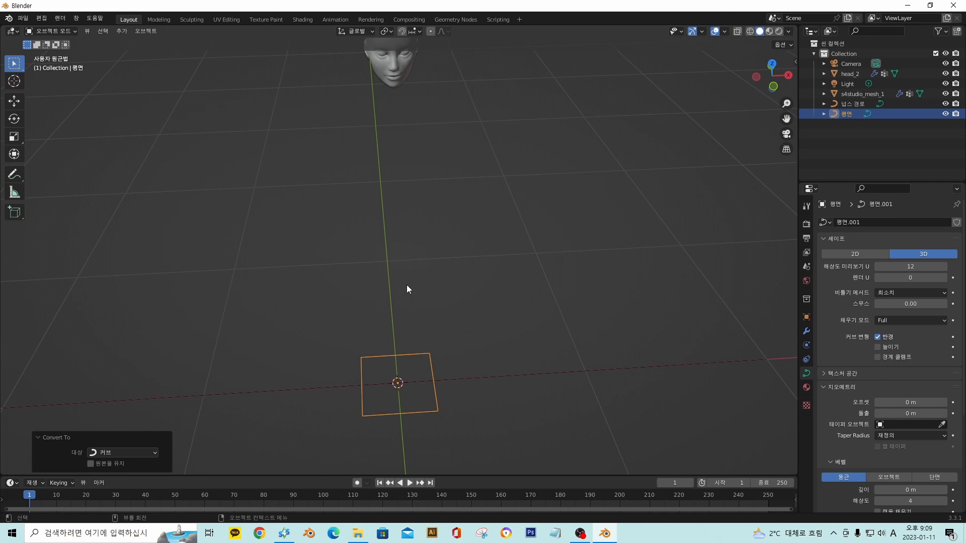
- Set the path curve's bevel to Object mode and use the plane curve as its bevel object
{"action": "middle_click_drag", "start_coordinate": [407, 289], "coordinate": [575, 235]}
{"action": "left_click", "coordinate": [481, 382]}
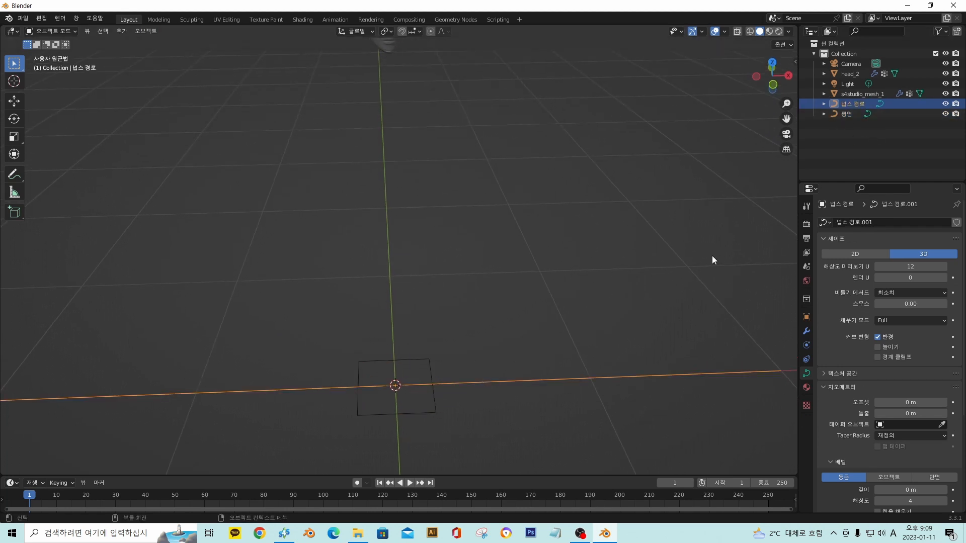
{"action": "scroll", "coordinate": [861, 344], "scroll_direction": "down", "scroll_amount": 2}
{"action": "scroll", "coordinate": [862, 352], "scroll_direction": "down", "scroll_amount": 4}
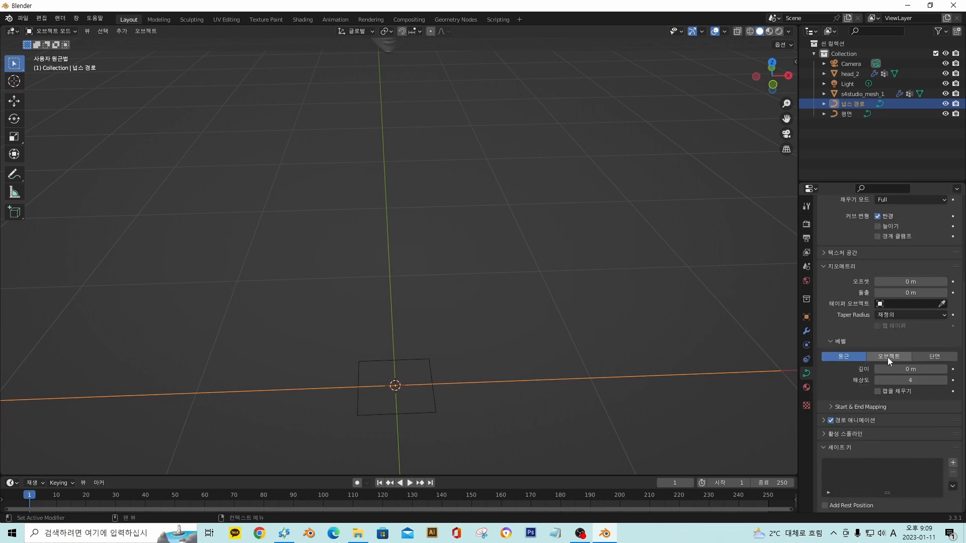
{"action": "left_click", "coordinate": [889, 357]}
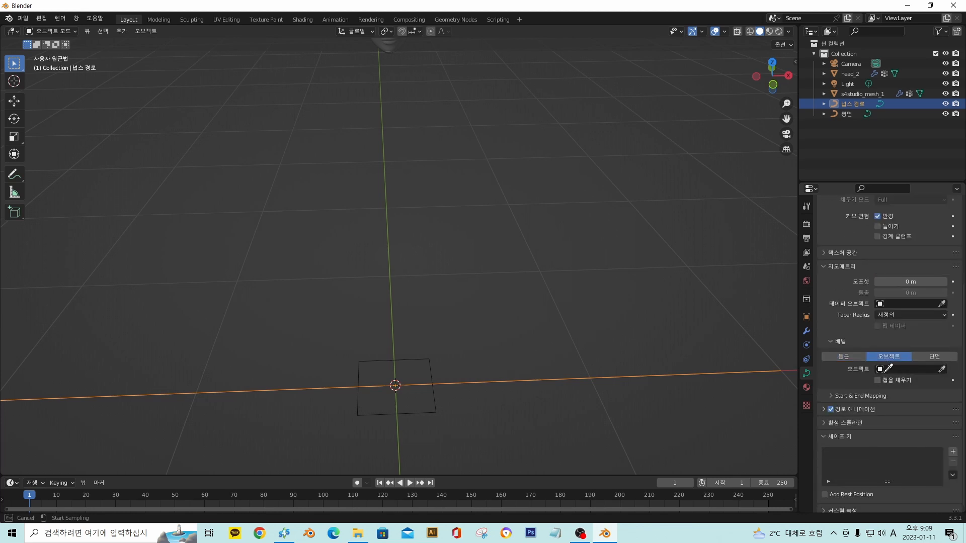
{"action": "left_click", "coordinate": [887, 370]}
{"action": "left_click", "coordinate": [870, 385]}
{"action": "middle_click_drag", "start_coordinate": [791, 402], "coordinate": [610, 340]}
{"action": "scroll", "coordinate": [554, 322], "scroll_direction": "down", "scroll_amount": 2}
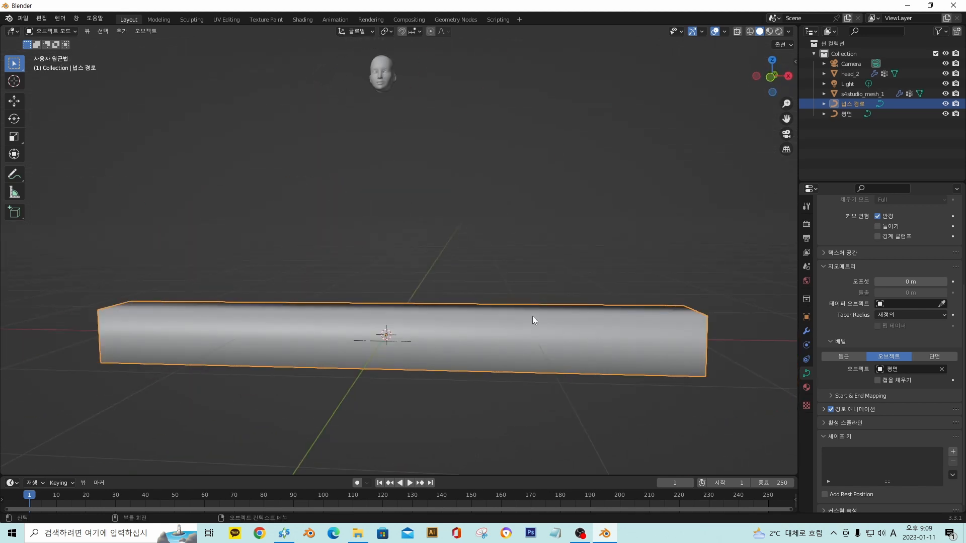
{"action": "mouse_move", "coordinate": [385, 352]}
{"action": "middle_mouse_down"}
{"action": "mouse_move", "coordinate": [418, 345]}
{"action": "mouse_move", "coordinate": [392, 346]}
{"action": "middle_mouse_up"}
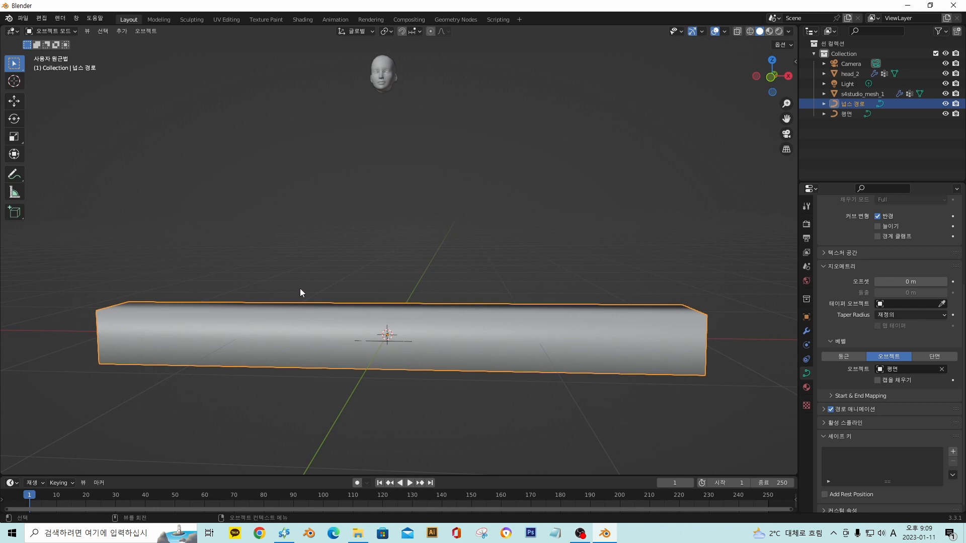
- Move the plane curve along the X axis until it lies clear beyond the end of the bevelled path
{"action": "left_click", "coordinate": [847, 114]}
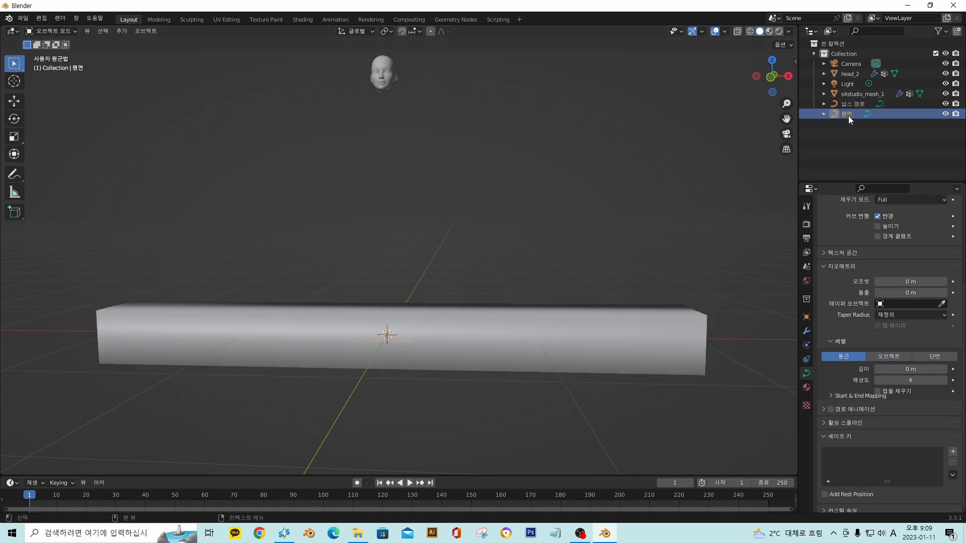
{"action": "left_click", "coordinate": [62, 32]}
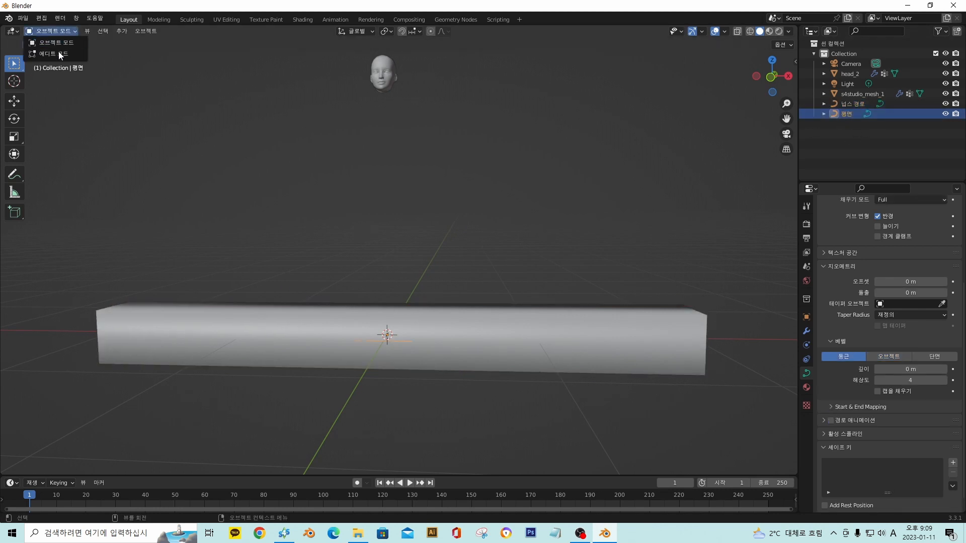
{"action": "left_click", "coordinate": [60, 43]}
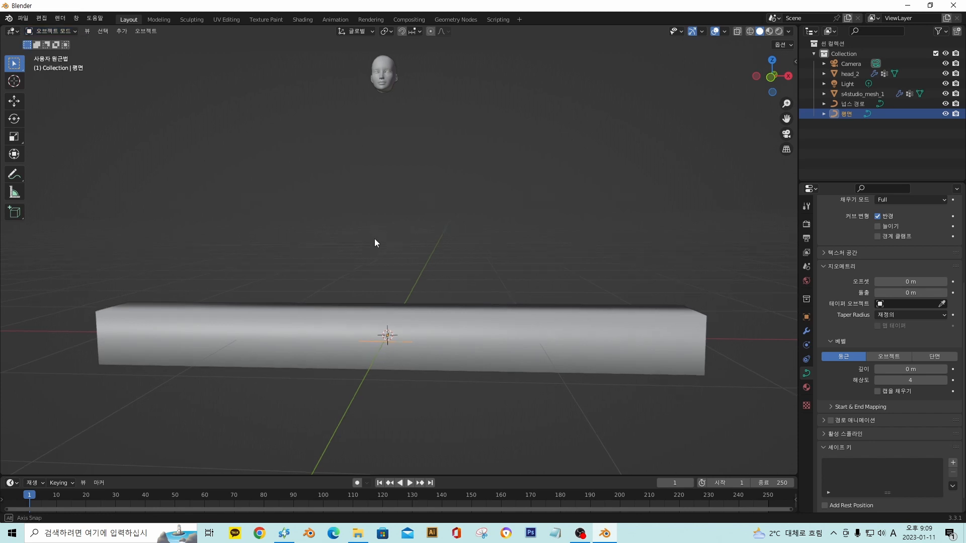
{"action": "middle_click_drag", "start_coordinate": [375, 238], "coordinate": [385, 265]}
{"action": "key", "text": "g"}
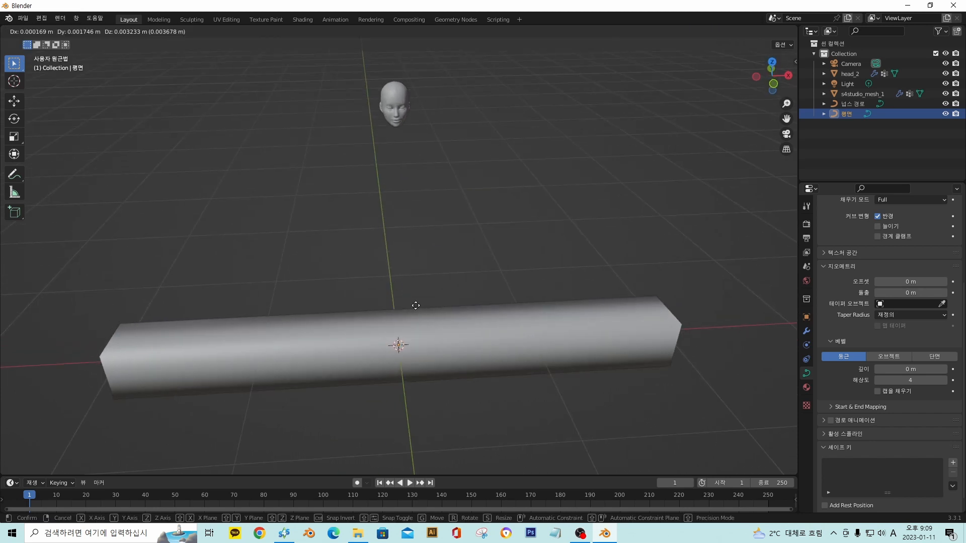
{"action": "key", "text": "x"}
{"action": "left_click", "coordinate": [732, 308]}
{"action": "middle_click_drag", "start_coordinate": [732, 308], "coordinate": [375, 281]}
- Enter Edit Mode on the plane curve and subdivide the segment between the two points of its far edge
{"action": "left_click", "coordinate": [38, 30]}
{"action": "left_click", "coordinate": [56, 53]}
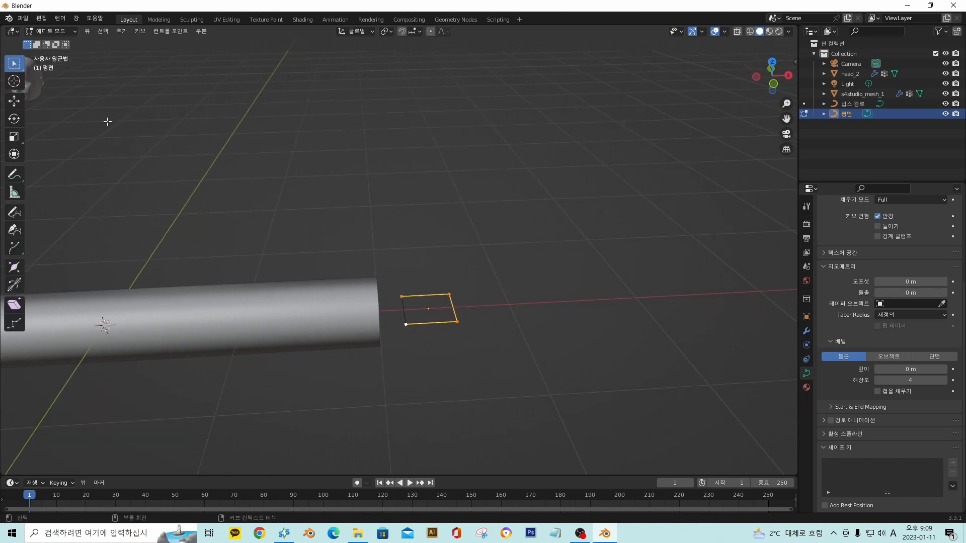
{"action": "scroll", "coordinate": [379, 284], "scroll_direction": "up", "scroll_amount": 2}
{"action": "scroll", "coordinate": [391, 306], "scroll_direction": "up", "scroll_amount": 2}
{"action": "middle_click_drag", "start_coordinate": [379, 284], "coordinate": [381, 285], "text": "shift"}
{"action": "left_click", "coordinate": [358, 279]}
{"action": "left_click", "coordinate": [449, 280], "text": "shift"}
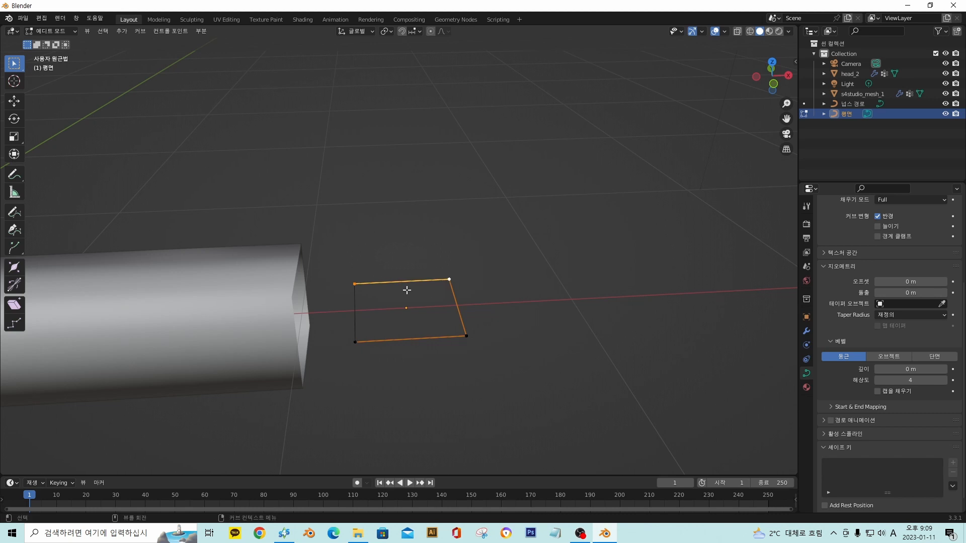
{"action": "right_click", "coordinate": [390, 280]}
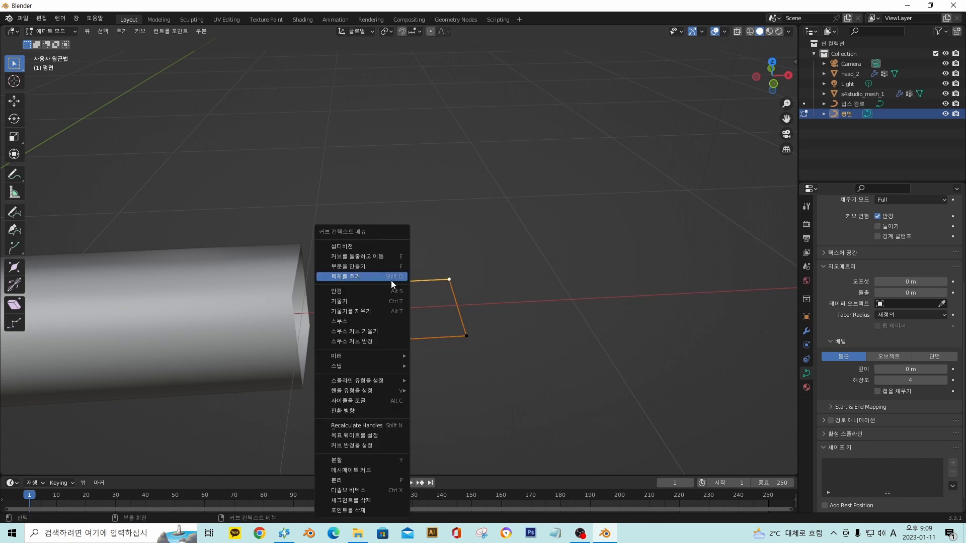
{"action": "left_click", "coordinate": [373, 252]}
- Set the subdivision's number of cuts to 10
{"action": "middle_click_drag", "start_coordinate": [371, 248], "coordinate": [312, 348]}
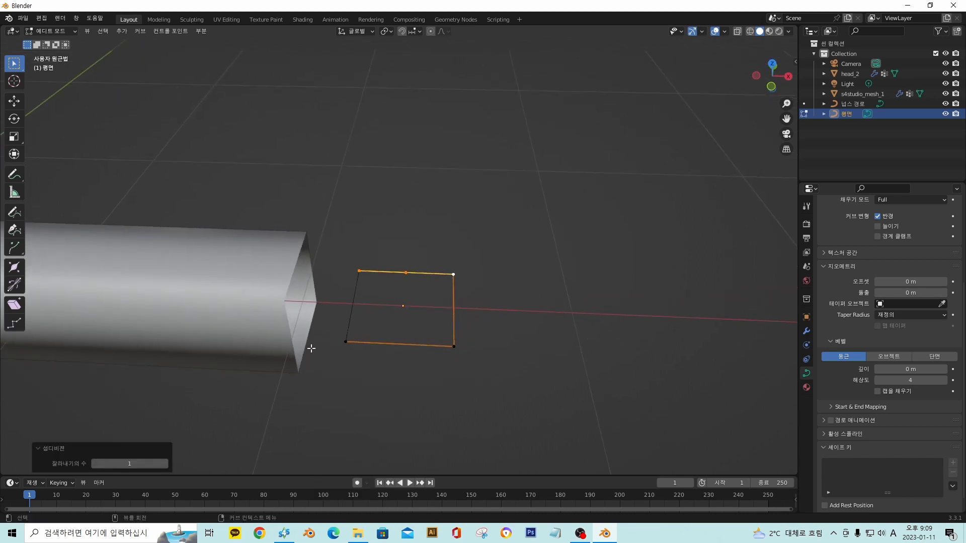
{"action": "left_click", "coordinate": [164, 464]}
{"action": "left_click", "coordinate": [165, 464]}
{"action": "left_click", "coordinate": [165, 464]}
{"action": "left_click", "coordinate": [165, 464]}
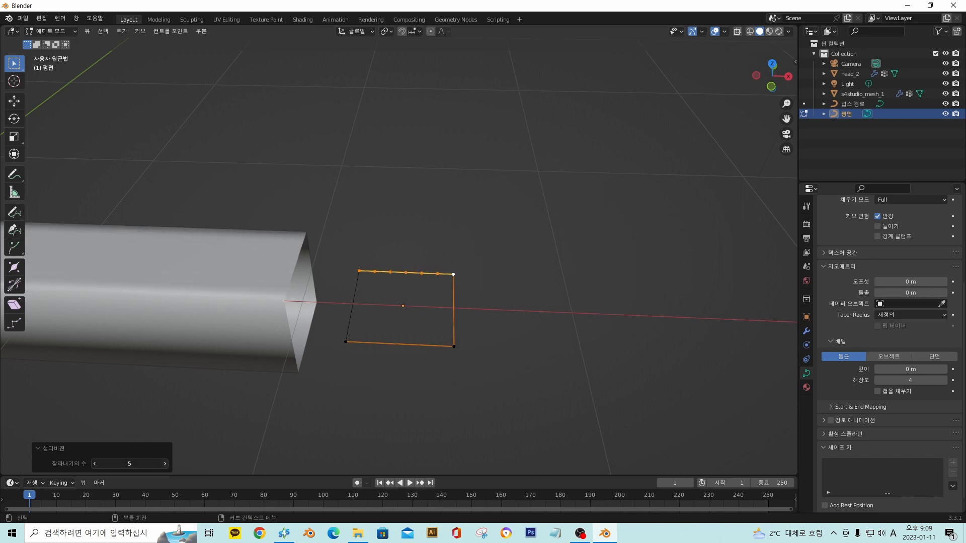
{"action": "left_click", "coordinate": [165, 463]}
{"action": "left_click", "coordinate": [164, 464]}
{"action": "left_click", "coordinate": [165, 463]}
{"action": "left_click", "coordinate": [164, 464]}
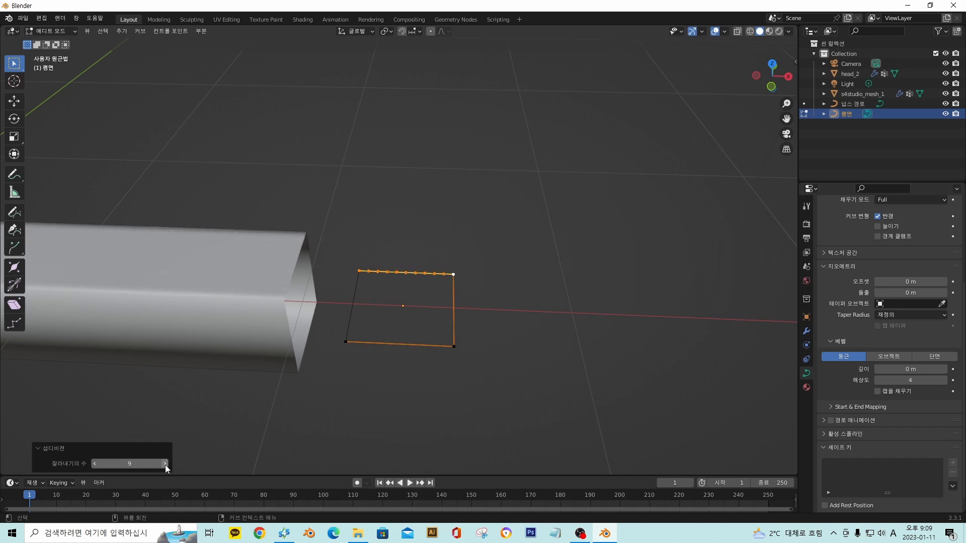
{"action": "left_click", "coordinate": [164, 464]}
- Try to move the second point of the subdivided edge down along the Z axis
{"action": "scroll", "coordinate": [376, 394], "scroll_direction": "up", "scroll_amount": 2}
{"action": "scroll", "coordinate": [483, 391], "scroll_direction": "up", "scroll_amount": 2}
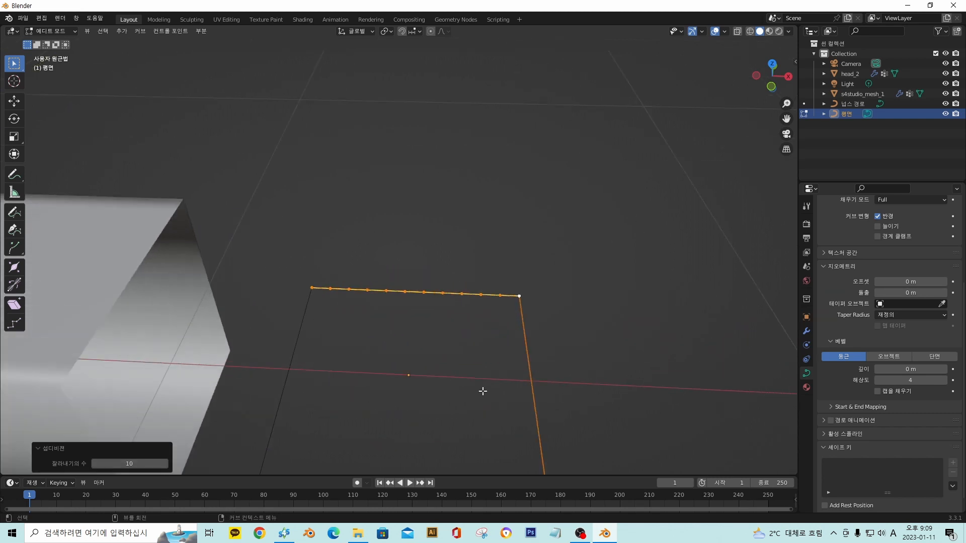
{"action": "middle_click_drag", "start_coordinate": [331, 432], "coordinate": [309, 267], "text": "shift"}
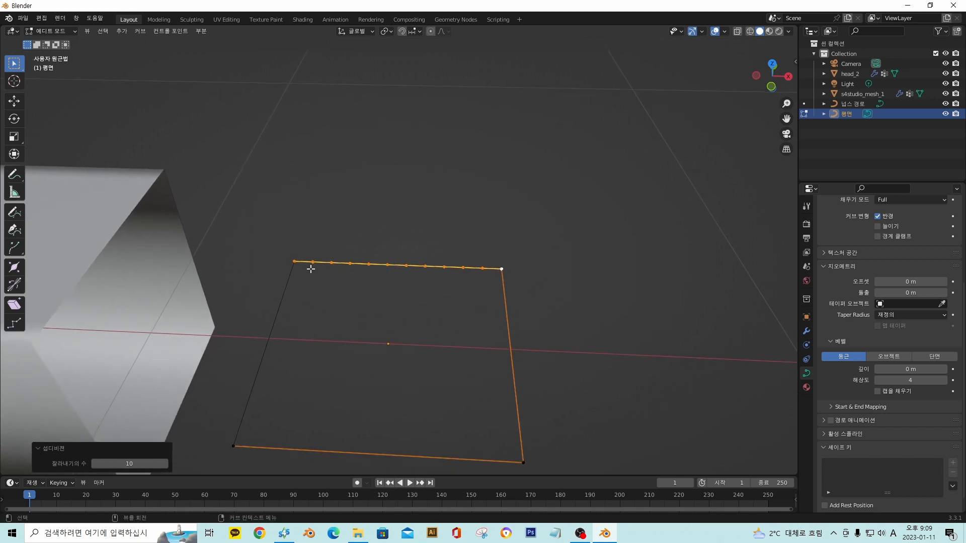
{"action": "left_click", "coordinate": [314, 262]}
{"action": "key", "text": "g"}
{"action": "key", "text": "z"}
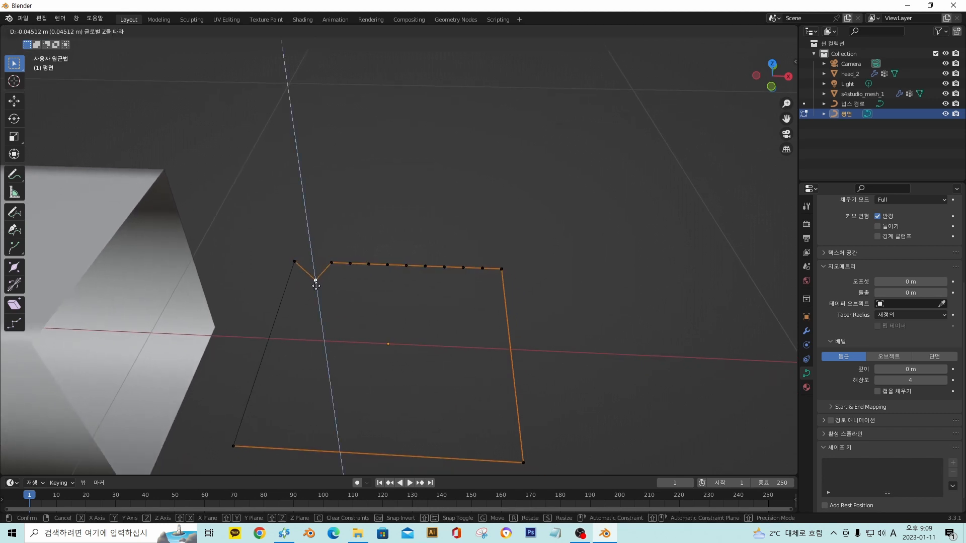
{"action": "left_click", "coordinate": [317, 276]}
{"action": "left_click", "coordinate": [350, 263]}
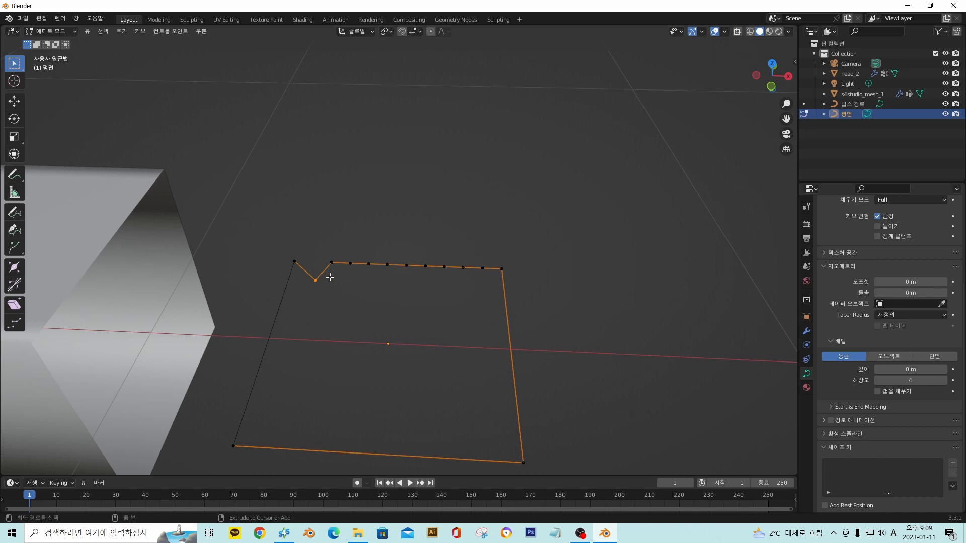
{"action": "key", "text": "ctrl+z"}
{"action": "key", "text": "ctrl+z"}
- Move alternate points of the subdivided edge inward along the Y axis by about 0.04 to 0.05 m to form a zigzag
{"action": "middle_click_drag", "start_coordinate": [313, 261], "coordinate": [351, 302]}
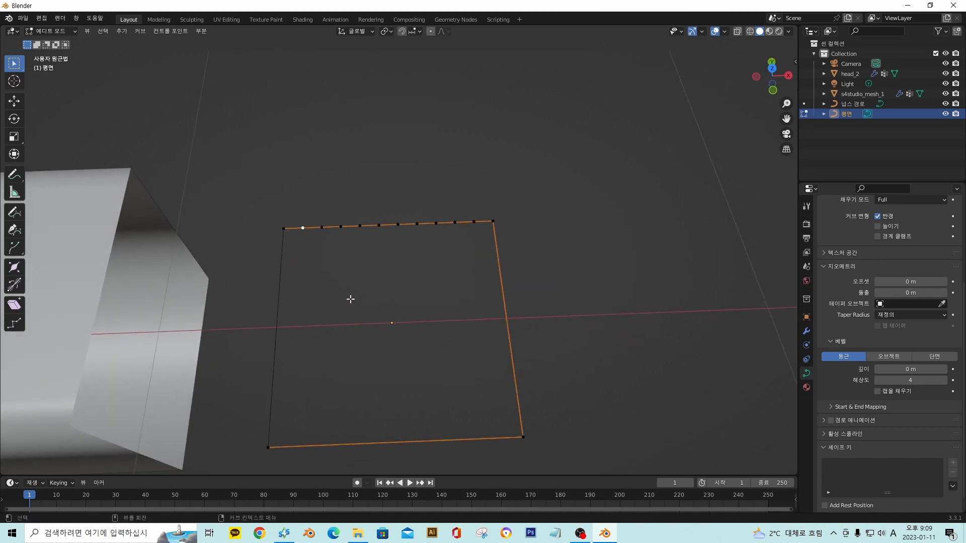
{"action": "key", "text": "g"}
{"action": "key", "text": "z"}
{"action": "left_click", "coordinate": [343, 319]}
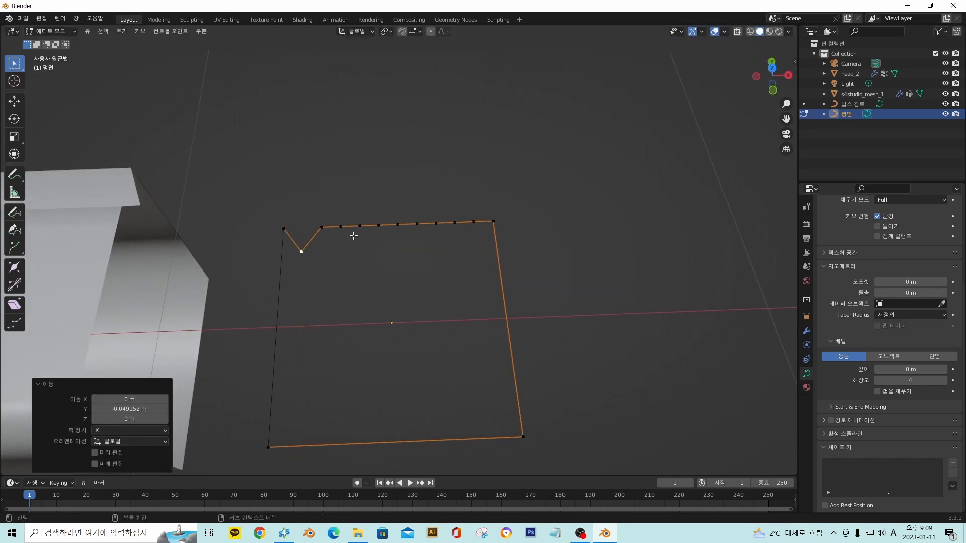
{"action": "left_click", "coordinate": [341, 227]}
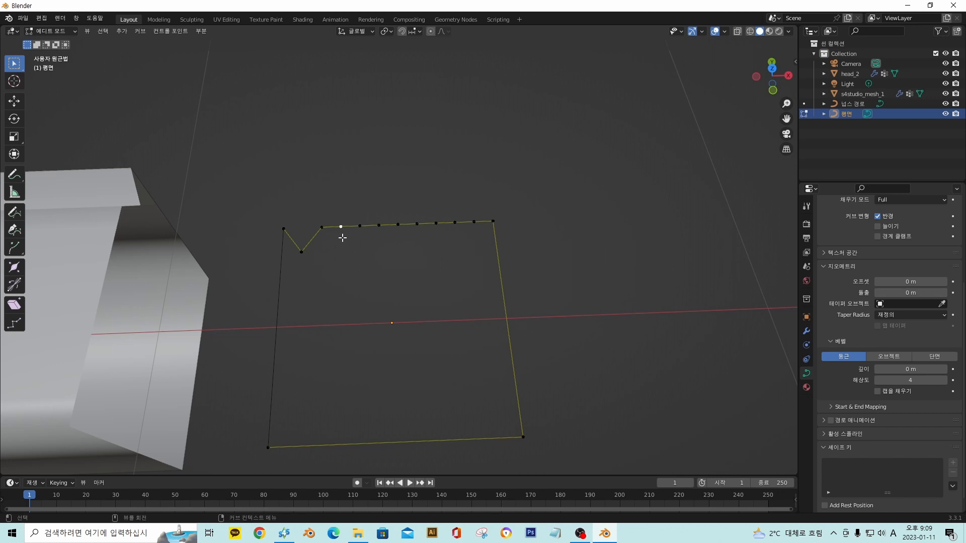
{"action": "key", "text": "ctrl+z"}
{"action": "key", "text": "g"}
{"action": "key", "text": "y"}
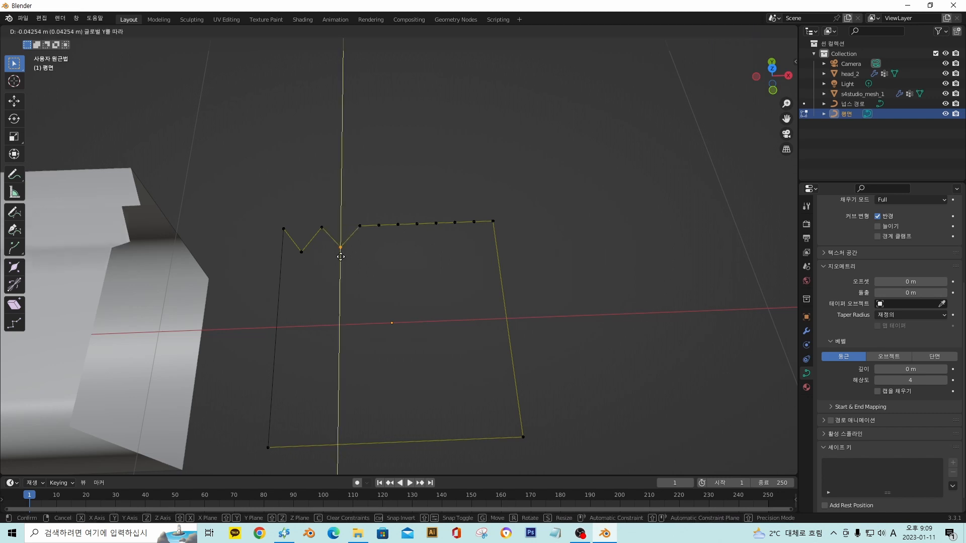
{"action": "left_click", "coordinate": [342, 250]}
- Flatten the whole zigzag profile by scaling all its points to about 0.118 along the Y axis
{"action": "key", "text": "a"}
{"action": "key", "text": "s"}
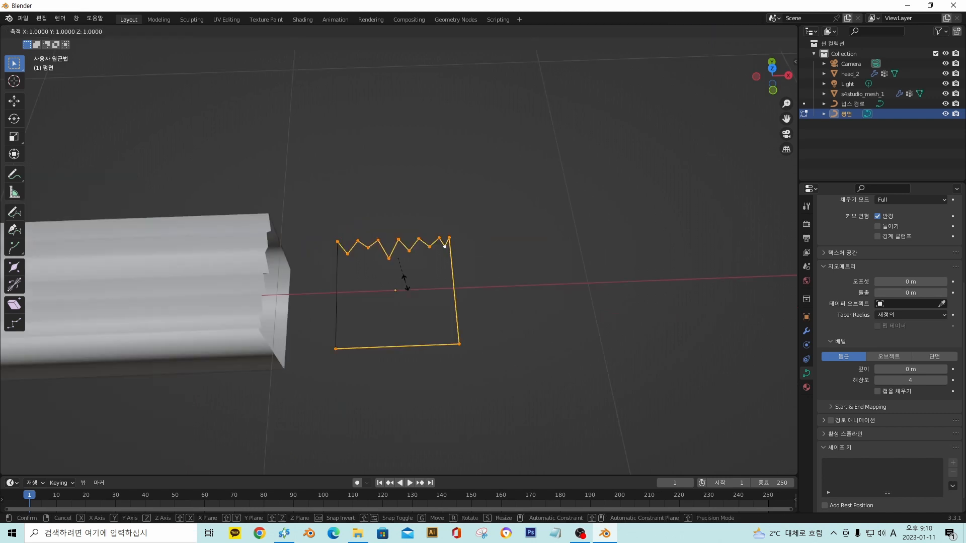
{"action": "key", "text": "y"}
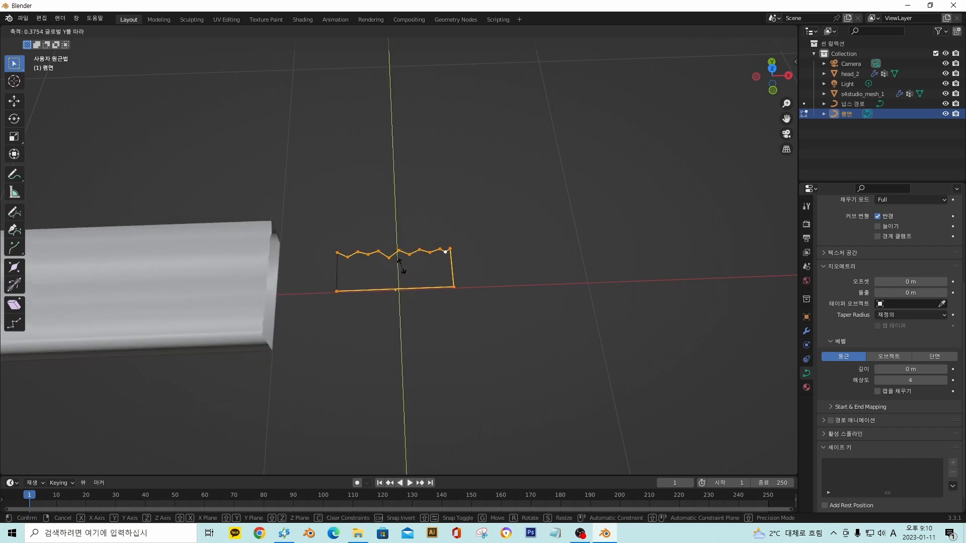
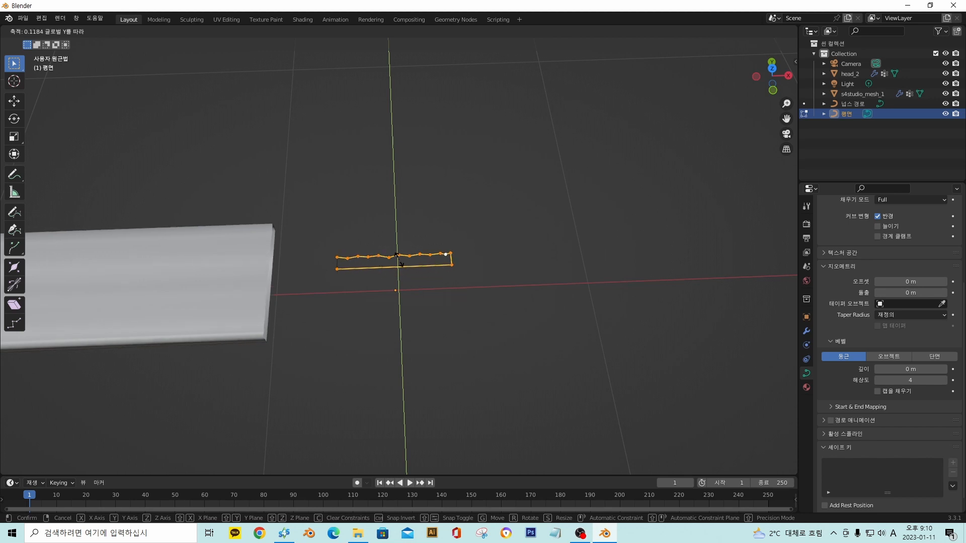
{"action": "left_click", "coordinate": [399, 260]}
{"action": "key", "text": "g"}
{"action": "key", "text": "z"}
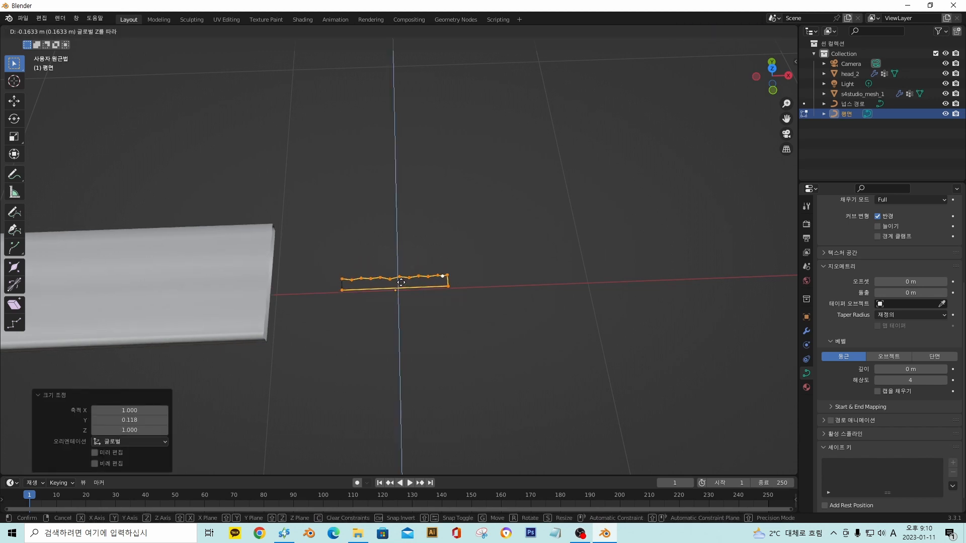
{"action": "right_click", "coordinate": [401, 289]}
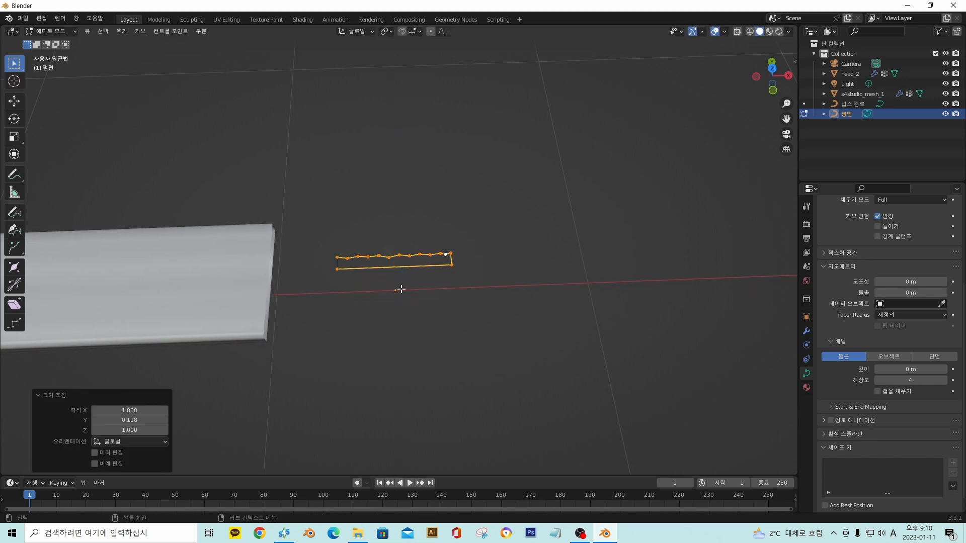
- Move all points of the flattened profile along the Y axis onto the curve's origin
{"action": "key", "text": "g"}
{"action": "key", "text": "y"}
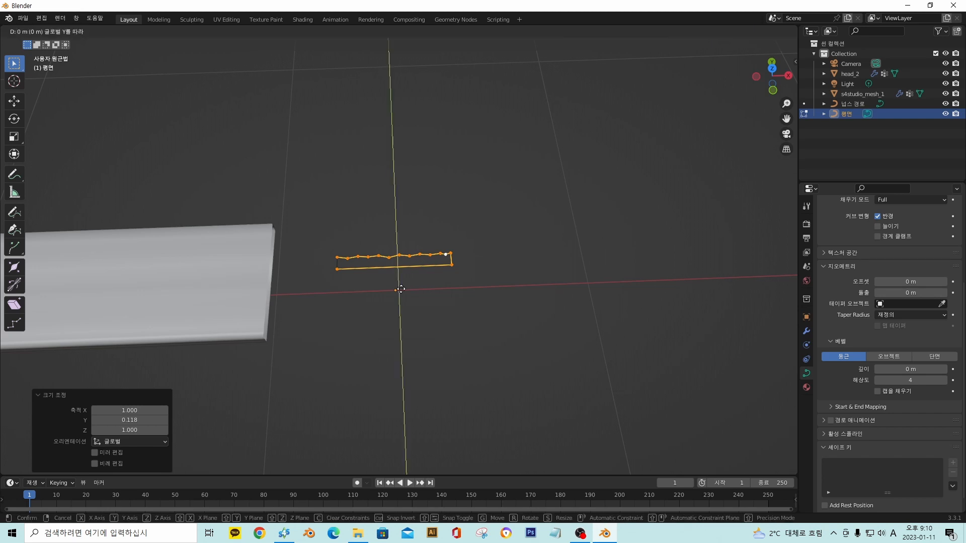
{"action": "left_click", "coordinate": [399, 318]}
{"action": "middle_click_drag", "start_coordinate": [399, 318], "coordinate": [315, 311]}
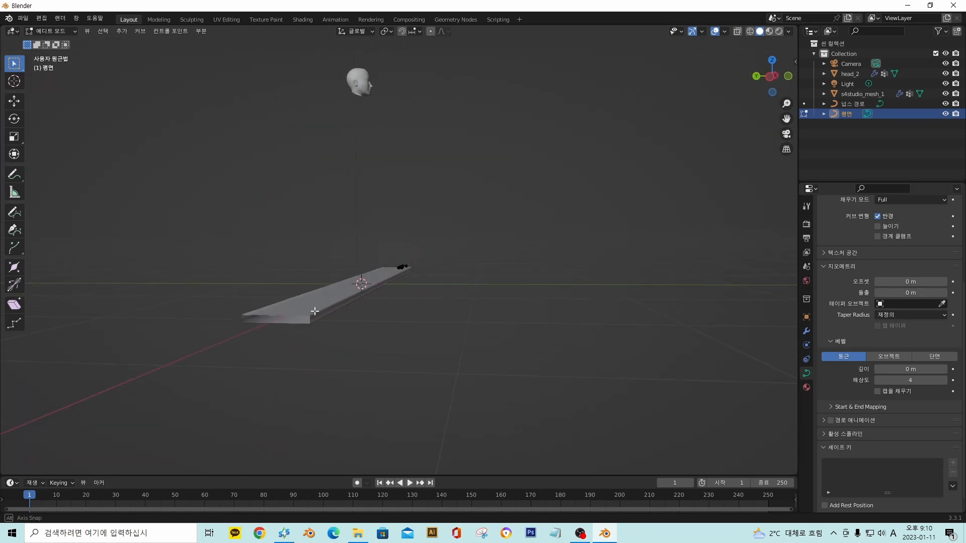
- Return to Object Mode, select the path curve and enable Fill Caps for its bevel
{"action": "left_click", "coordinate": [51, 30]}
{"action": "left_click", "coordinate": [52, 38]}
{"action": "left_click", "coordinate": [853, 103]}
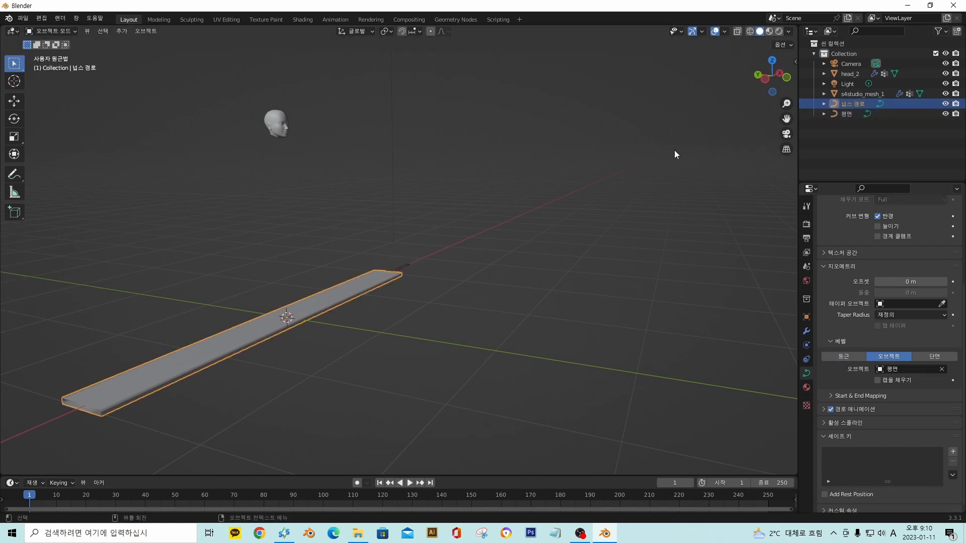
{"action": "middle_click_drag", "start_coordinate": [674, 150], "coordinate": [443, 201]}
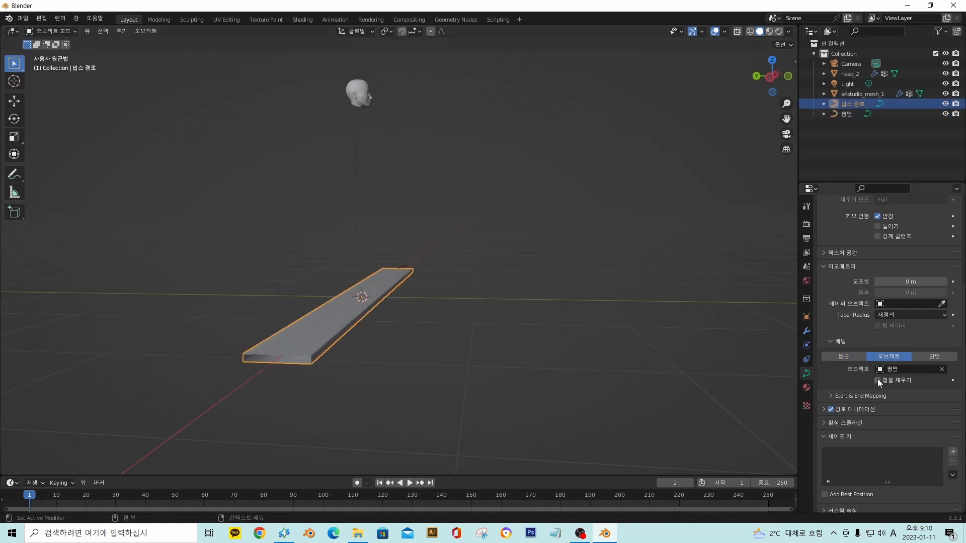
{"action": "left_click", "coordinate": [877, 380]}
{"action": "middle_click_drag", "start_coordinate": [560, 319], "coordinate": [199, 127]}
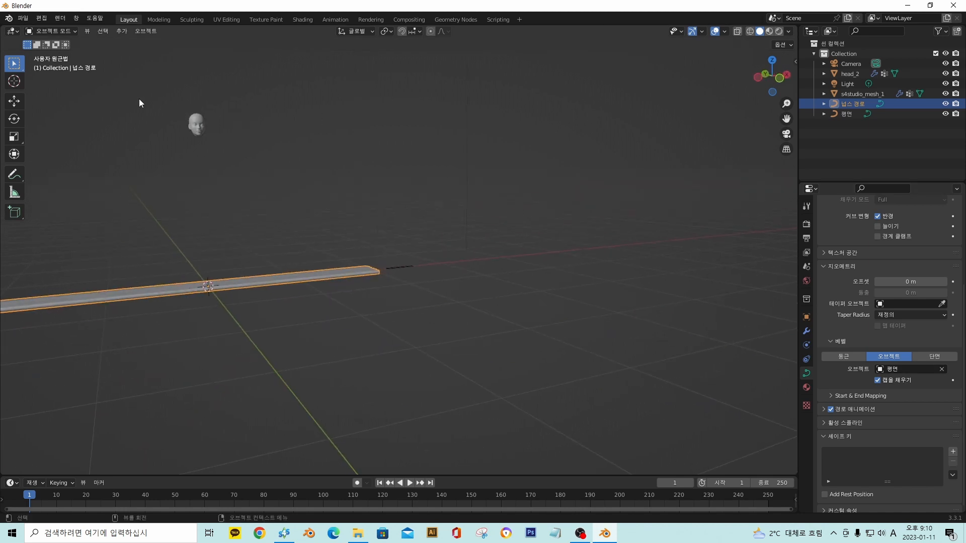
- Enter Edit Mode on the path curve and shrink its end point's radius to 0 for a pointed tip
{"action": "left_click", "coordinate": [50, 31]}
{"action": "left_click", "coordinate": [60, 57]}
{"action": "scroll", "coordinate": [276, 287], "scroll_direction": "up", "scroll_amount": 2}
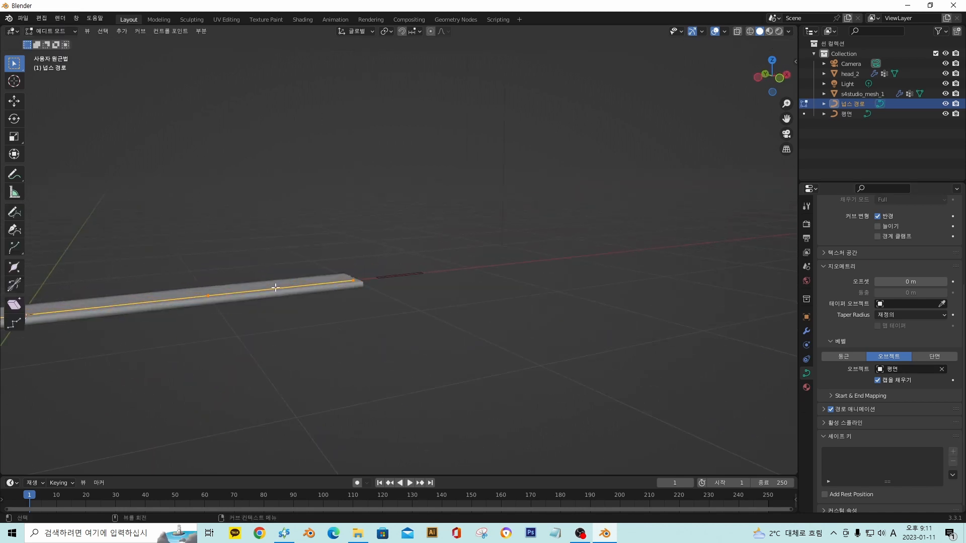
{"action": "scroll", "coordinate": [276, 287], "scroll_direction": "up", "scroll_amount": 3}
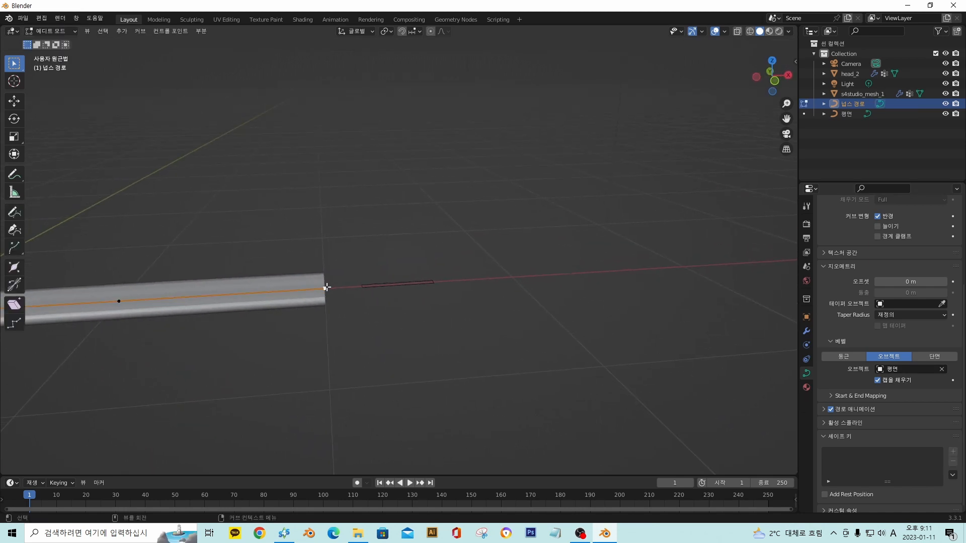
{"action": "key", "text": "alt+s"}
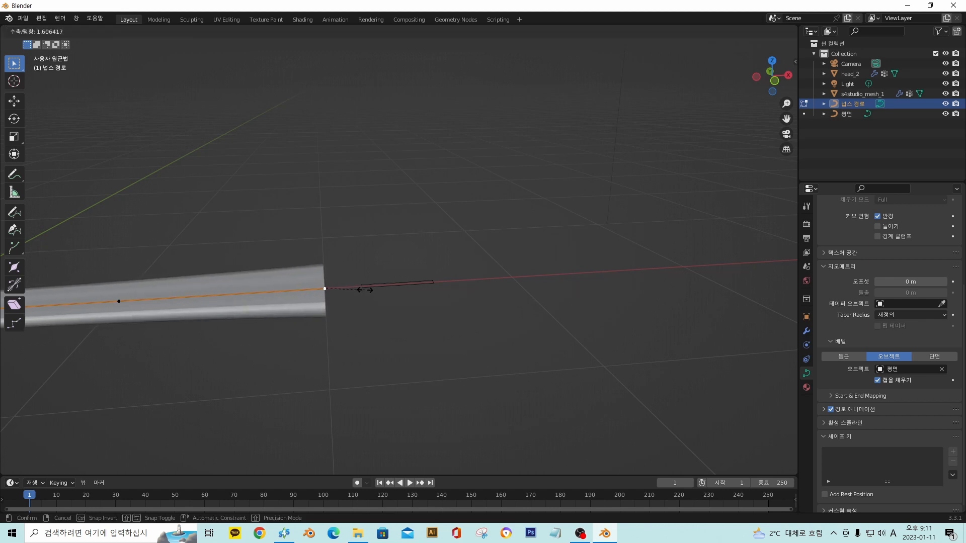
{"action": "type", "text": "0"}
{"action": "key", "text": "Return"}
- Scale all points of the tapered path down uniformly to about 0.3
{"action": "middle_click_drag", "start_coordinate": [224, 265], "coordinate": [300, 280]}
{"action": "key", "text": "s"}
{"action": "left_click", "coordinate": [300, 279]}
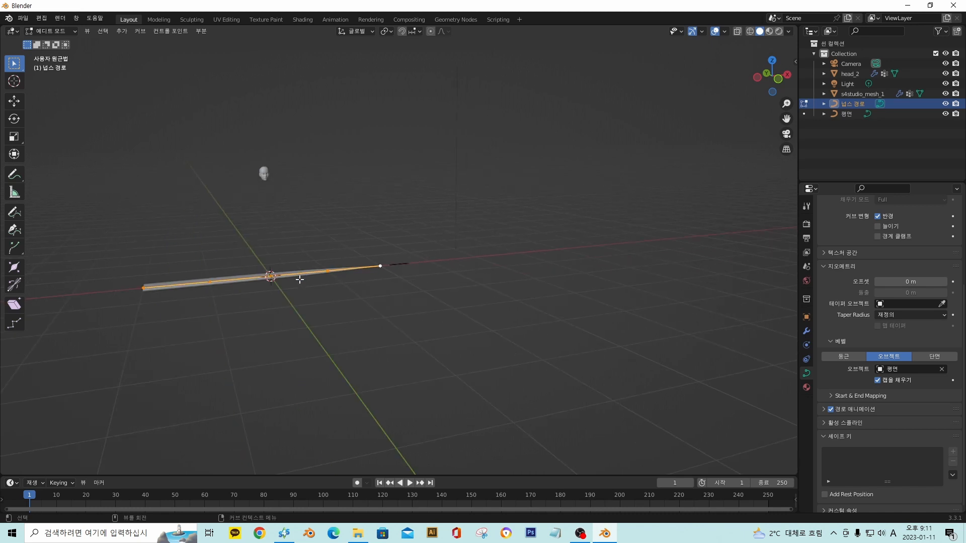
{"action": "key", "text": "s"}
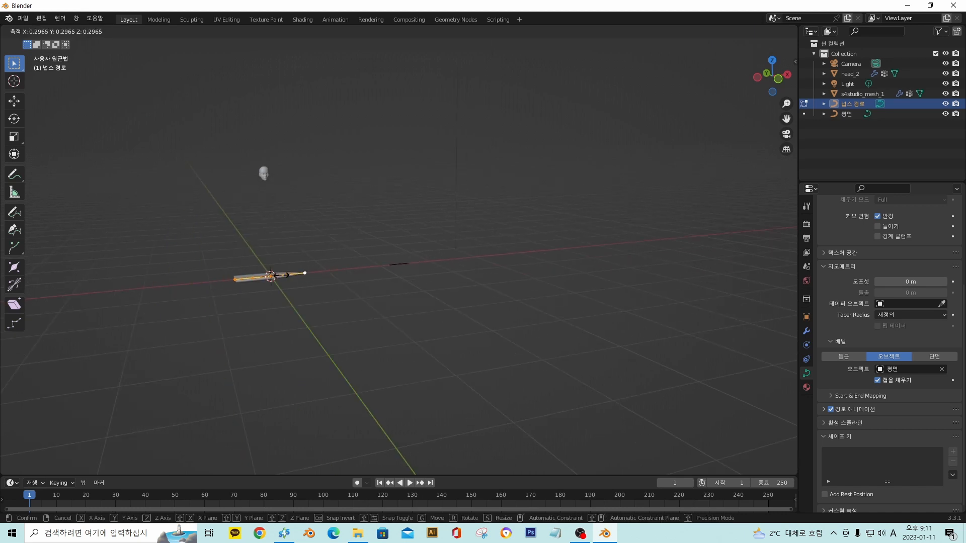
{"action": "left_click", "coordinate": [287, 275]}
- Shrink the radius of all path points by a factor of 0.195 to narrow the strand
{"action": "middle_click_drag", "start_coordinate": [287, 277], "coordinate": [446, 304]}
{"action": "scroll", "coordinate": [286, 288], "scroll_direction": "up", "scroll_amount": 3}
{"action": "key", "text": "s"}
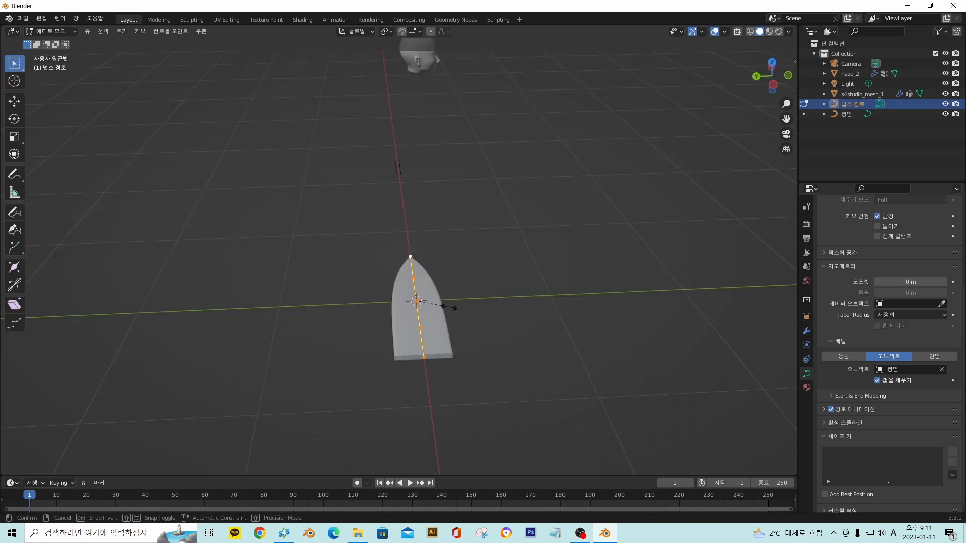
{"action": "left_click", "coordinate": [416, 301]}
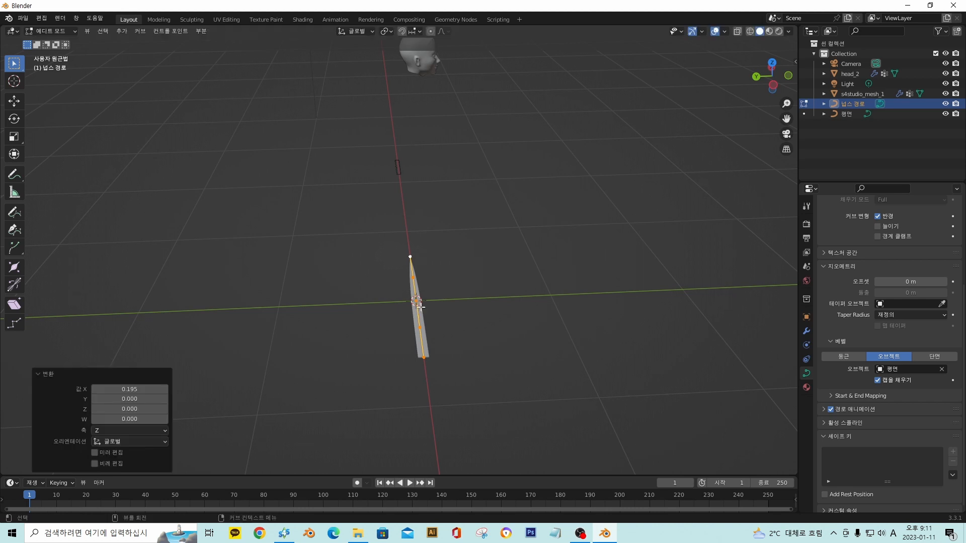
{"action": "middle_click_drag", "start_coordinate": [416, 302], "coordinate": [310, 329]}
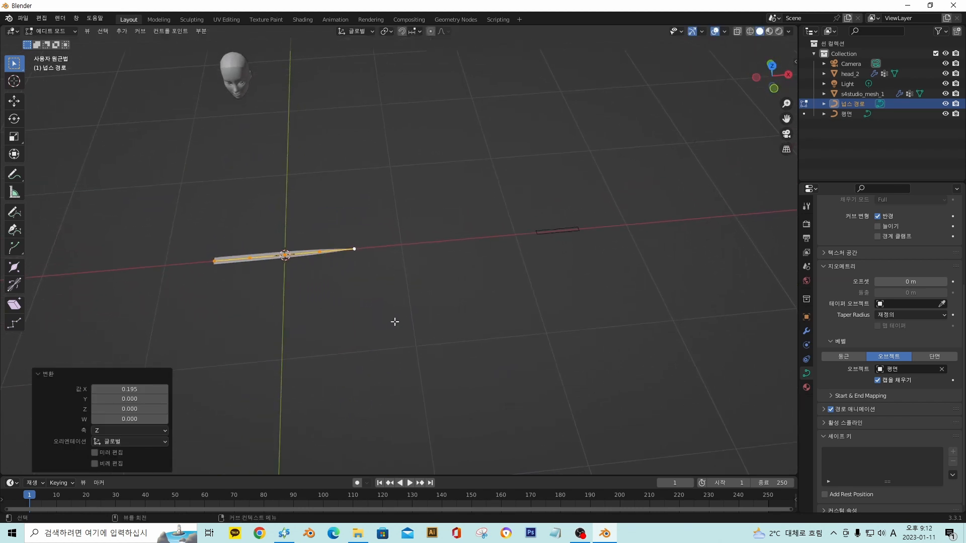
- Scale all path points uniformly to about 0.261 and raise them about 1.56 m along the Z axis
{"action": "key", "text": "s"}
{"action": "left_click", "coordinate": [275, 286]}
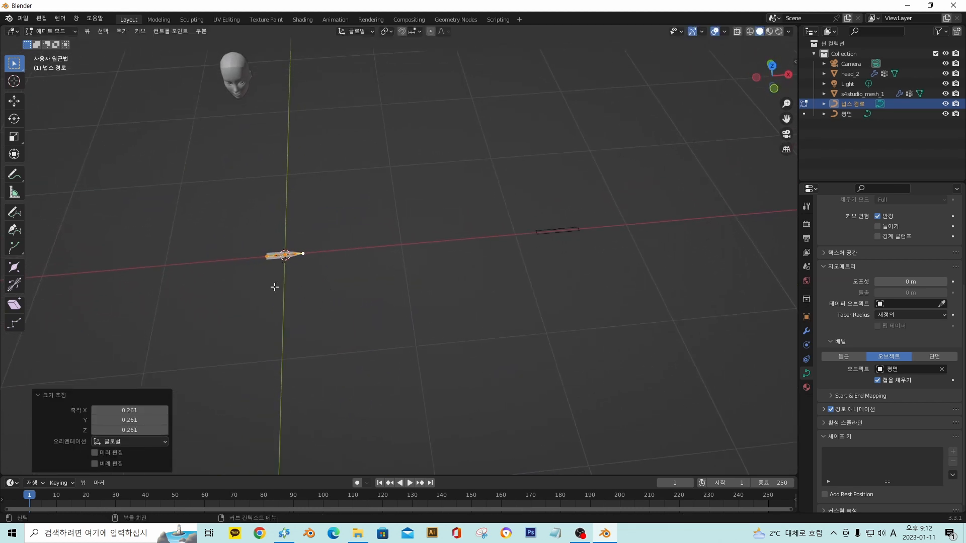
{"action": "middle_click_drag", "start_coordinate": [274, 284], "coordinate": [283, 253]}
{"action": "key", "text": "g"}
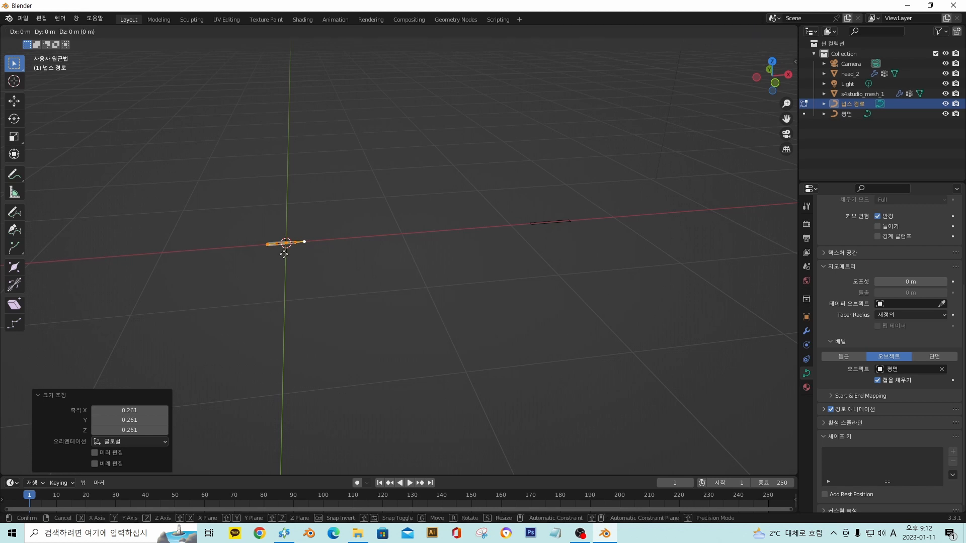
{"action": "key", "text": "z"}
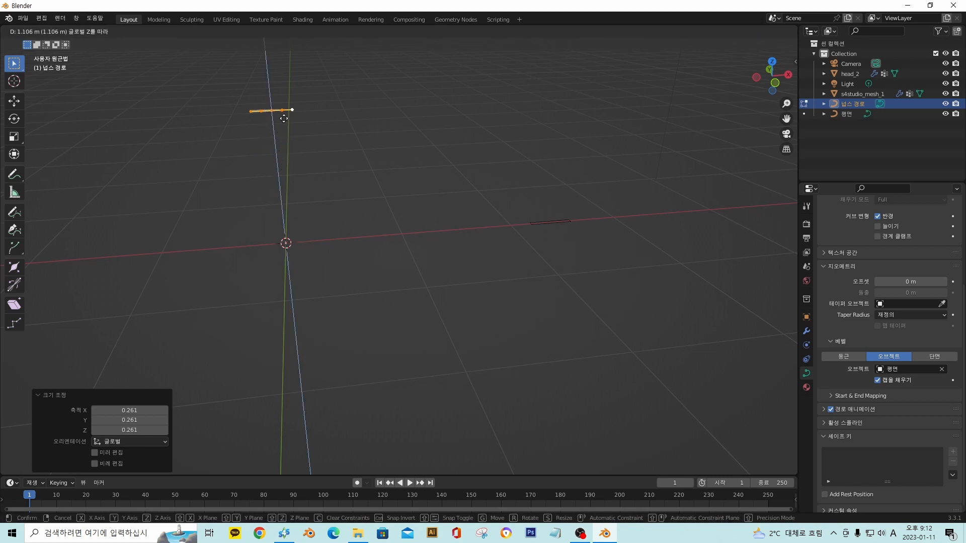
{"action": "left_click", "coordinate": [278, 62]}
- Raise all path points along the Z axis by about 0.283 m and another 0.098 m, placing the strand above the head
{"action": "middle_click_drag", "start_coordinate": [289, 80], "coordinate": [318, 150]}
{"action": "key", "text": "g"}
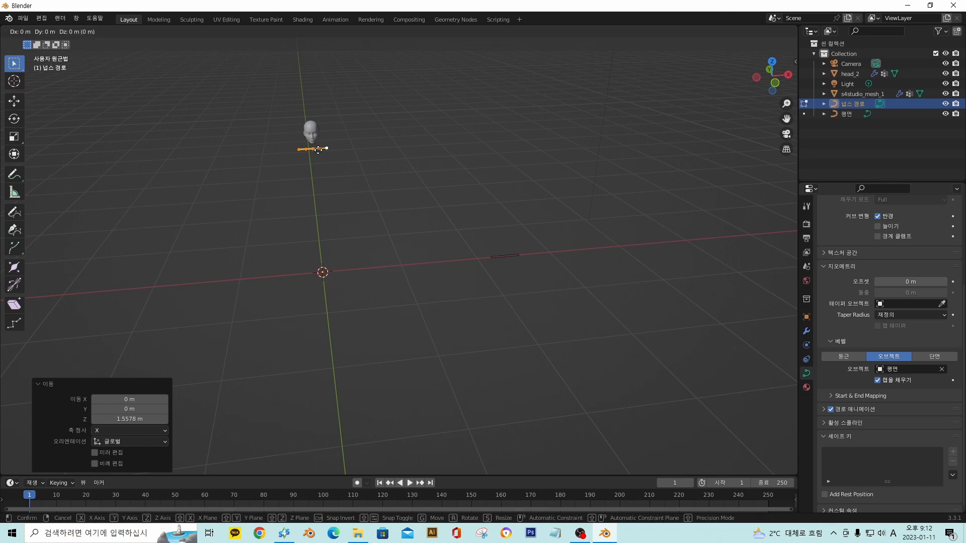
{"action": "key", "text": "z"}
{"action": "left_click", "coordinate": [309, 122]}
{"action": "middle_click_drag", "start_coordinate": [308, 123], "coordinate": [415, 222]}
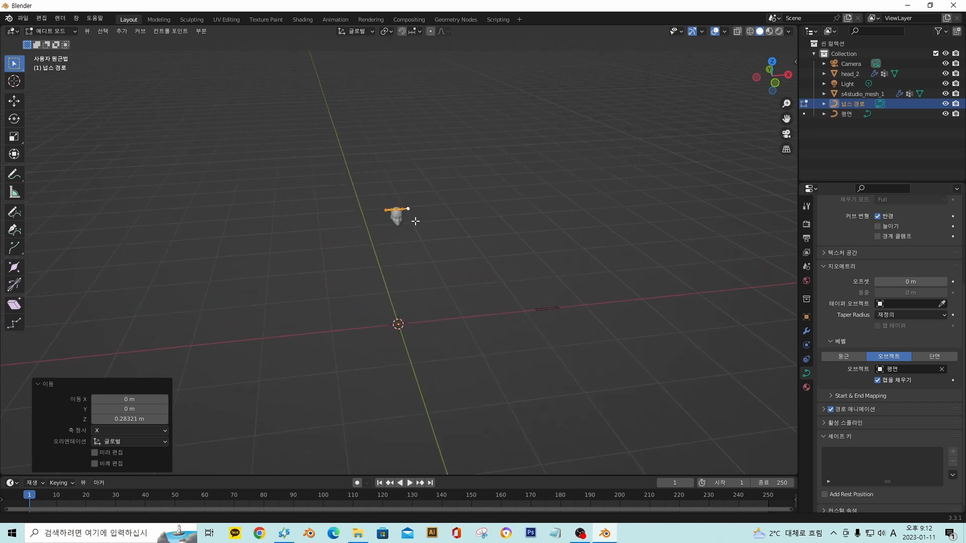
{"action": "scroll", "coordinate": [427, 231], "scroll_direction": "up", "scroll_amount": 7}
{"action": "middle_click_drag", "start_coordinate": [468, 199], "coordinate": [471, 261]}
{"action": "scroll", "coordinate": [463, 194], "scroll_direction": "up", "scroll_amount": 2}
{"action": "key", "text": "g"}
{"action": "key", "text": "z"}
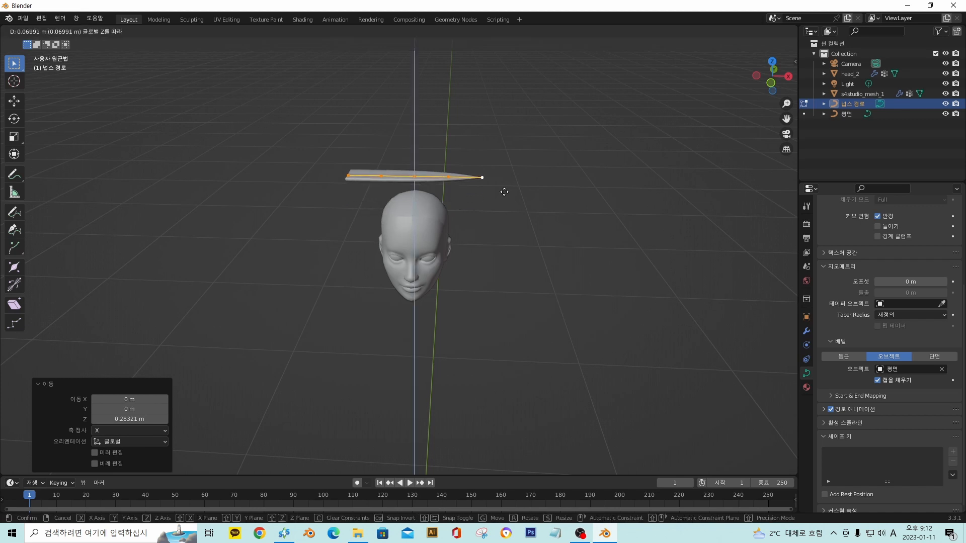
{"action": "left_click", "coordinate": [505, 184]}
- Shrink the whole strand above the head with two uniform scalings of about 0.275 and 0.625
{"action": "key", "text": "s"}
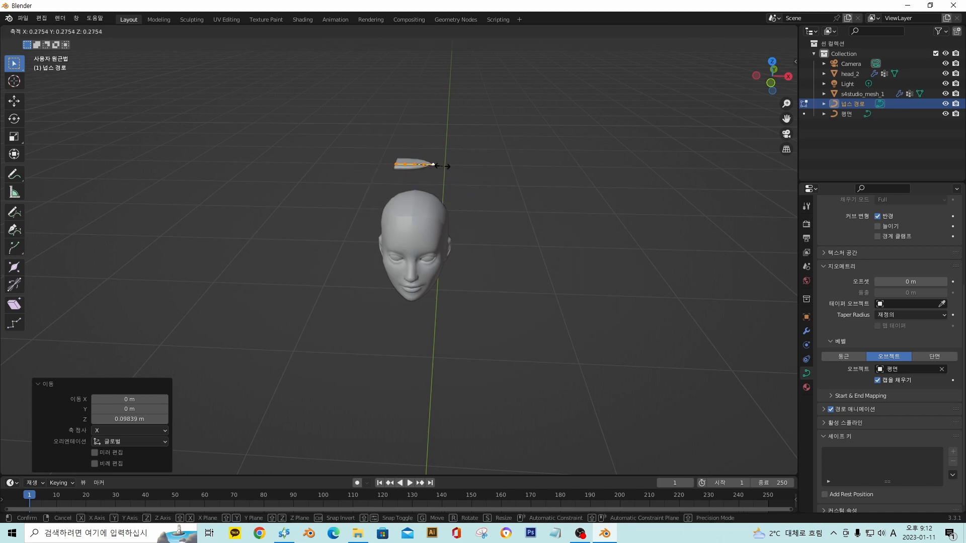
{"action": "left_click", "coordinate": [442, 166]}
{"action": "middle_click_drag", "start_coordinate": [442, 166], "coordinate": [450, 172]}
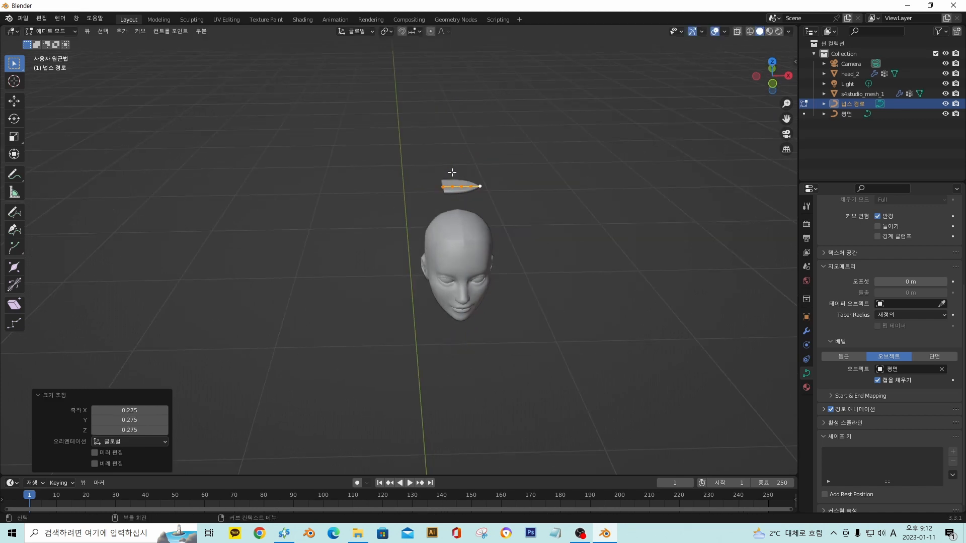
{"action": "key", "text": "s"}
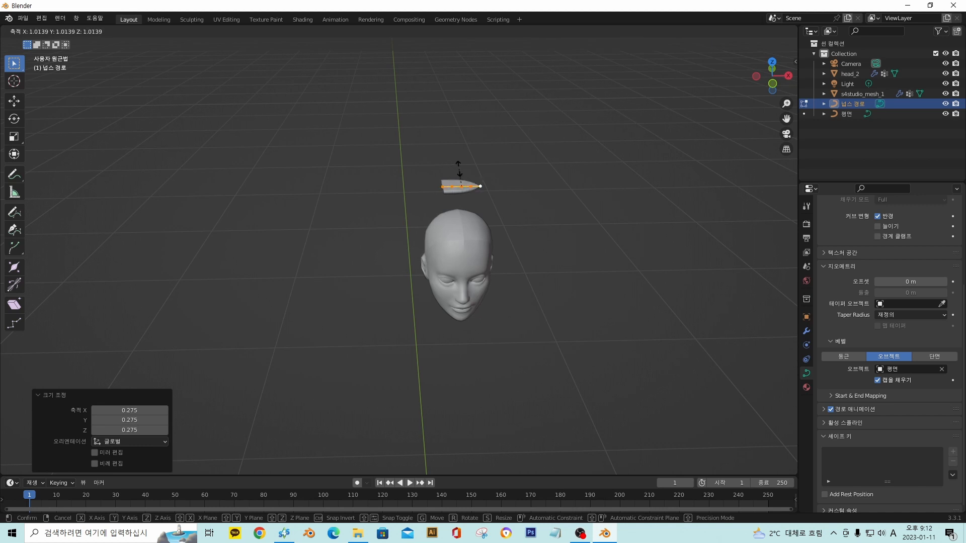
{"action": "left_click", "coordinate": [458, 177]}
- Reduce the radius of all strand points by a factor of about 0.218 to slim the strand
{"action": "middle_click_drag", "start_coordinate": [458, 177], "coordinate": [560, 234]}
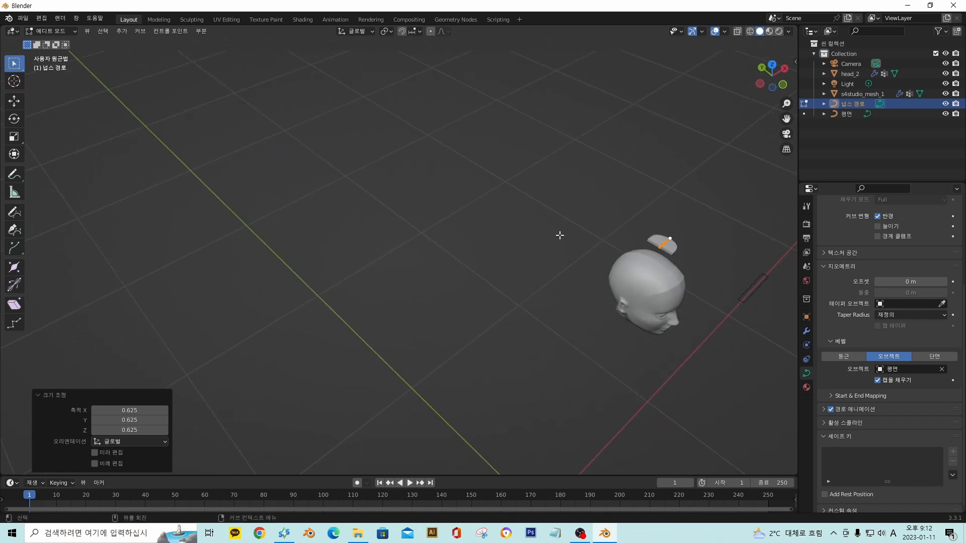
{"action": "key", "text": "alt+s"}
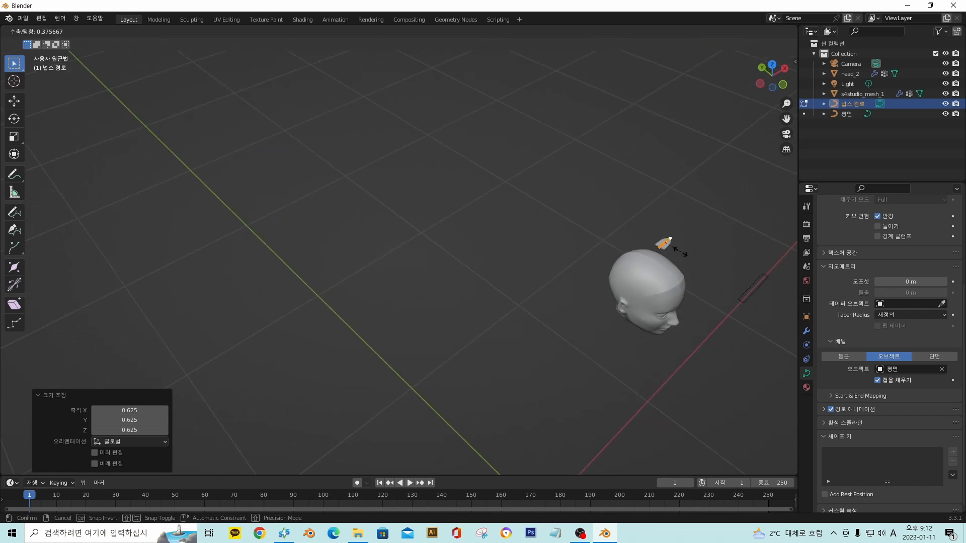
{"action": "left_click", "coordinate": [673, 248]}
{"action": "middle_click_drag", "start_coordinate": [673, 248], "coordinate": [576, 223]}
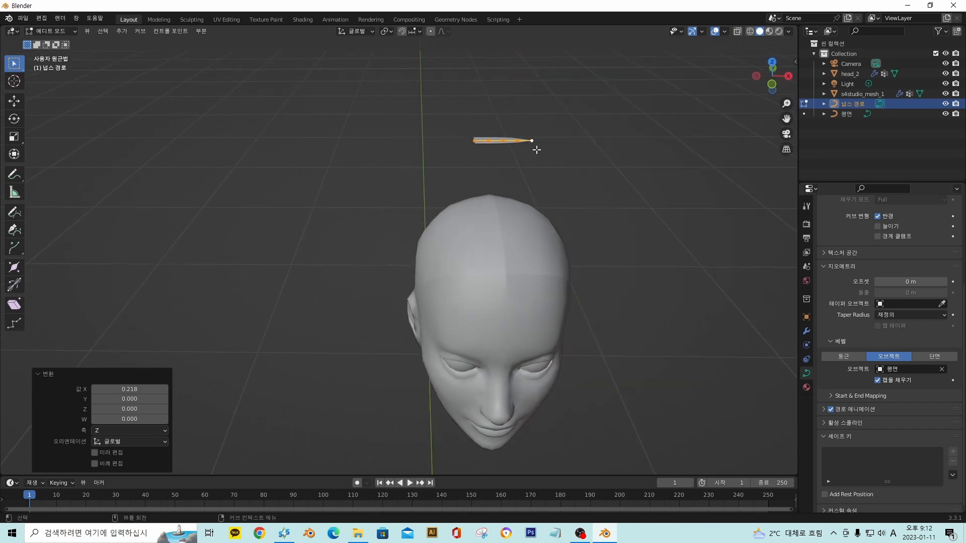
- Lengthen the strand by moving only its tip point about 0.08 m along the X axis
{"action": "left_click", "coordinate": [533, 142]}
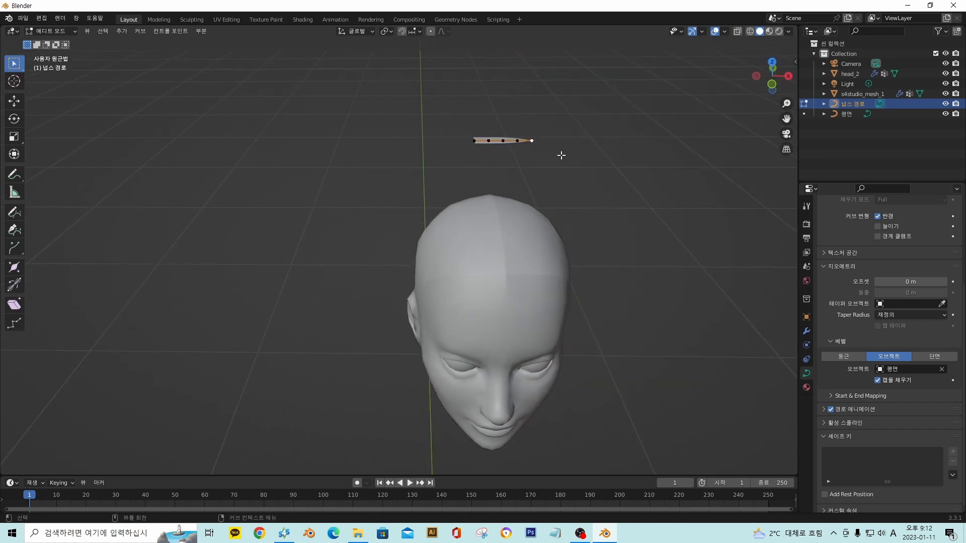
{"action": "key", "text": "g"}
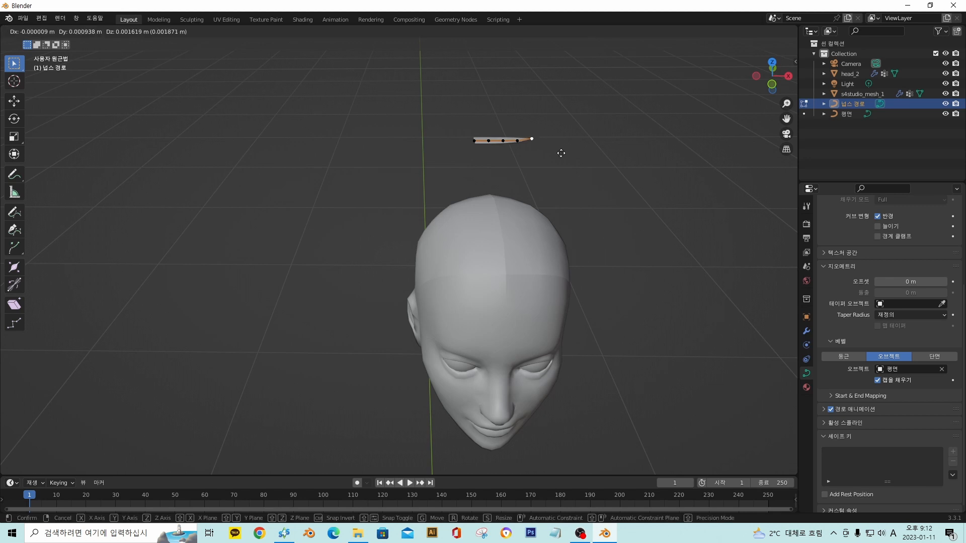
{"action": "key", "text": "x"}
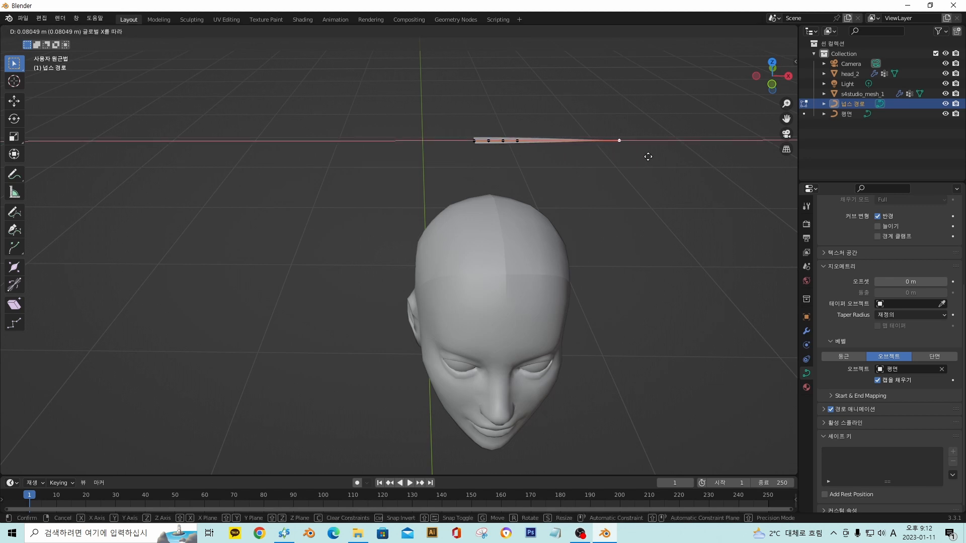
{"action": "left_click", "coordinate": [648, 157]}
- Spread the three inner control points along the X axis toward the tip, moving each one separately
{"action": "left_click", "coordinate": [517, 140]}
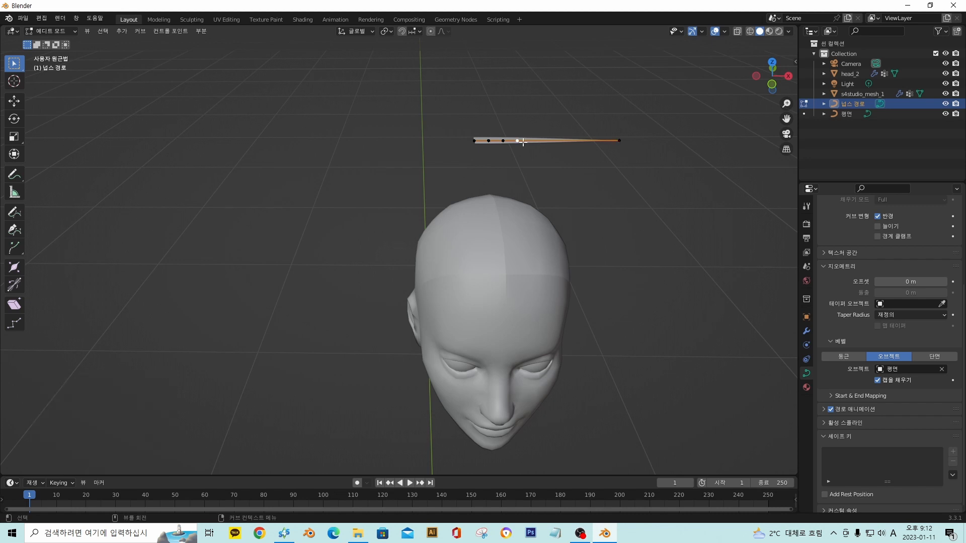
{"action": "key", "text": "g"}
{"action": "key", "text": "x"}
{"action": "left_click", "coordinate": [513, 143]}
{"action": "left_click", "coordinate": [503, 140]}
{"action": "key", "text": "g"}
{"action": "key", "text": "x"}
{"action": "left_click", "coordinate": [526, 140]}
{"action": "left_click", "coordinate": [489, 141]}
{"action": "key", "text": "g"}
{"action": "key", "text": "x"}
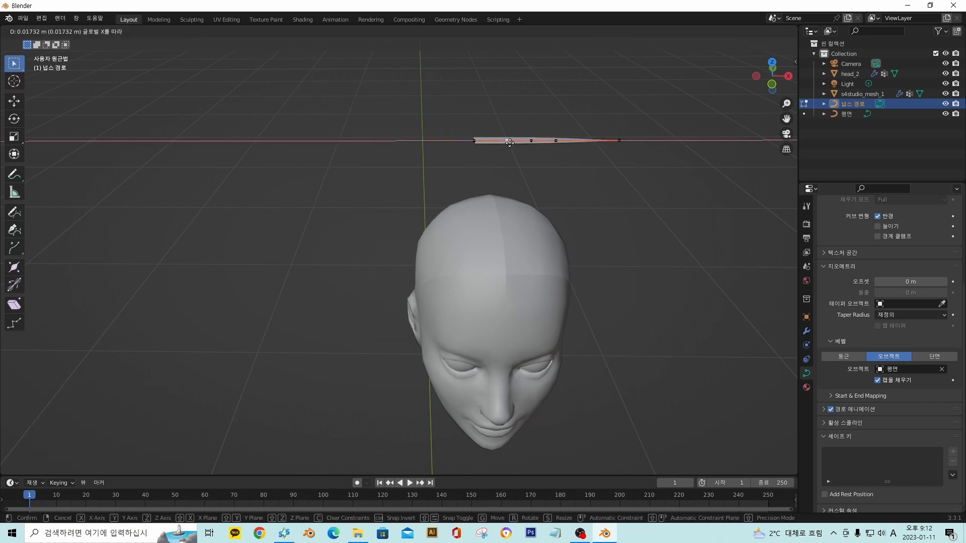
{"action": "left_click", "coordinate": [516, 142]}
- Even out the point spacing by moving the fourth point farther along X and the middle point about 0.012 m
{"action": "left_click", "coordinate": [557, 140]}
{"action": "key", "text": "g"}
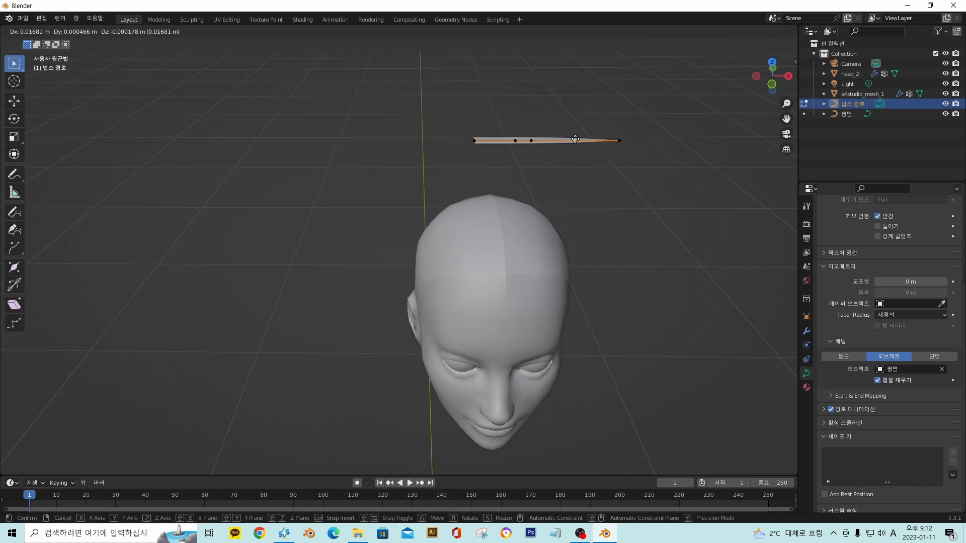
{"action": "key", "text": "x"}
{"action": "left_click", "coordinate": [577, 141]}
{"action": "left_click", "coordinate": [531, 140]}
{"action": "key", "text": "g"}
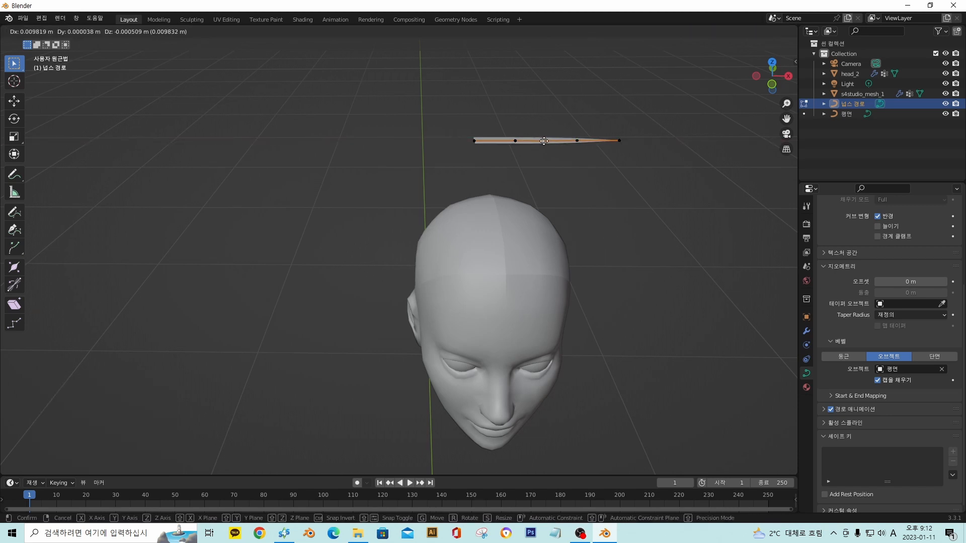
{"action": "key", "text": "x"}
{"action": "left_click", "coordinate": [546, 140]}
- Select the strand's root point at the wide end and enable snapping with Face Project as the snap target
{"action": "middle_click_drag", "start_coordinate": [546, 151], "coordinate": [463, 110]}
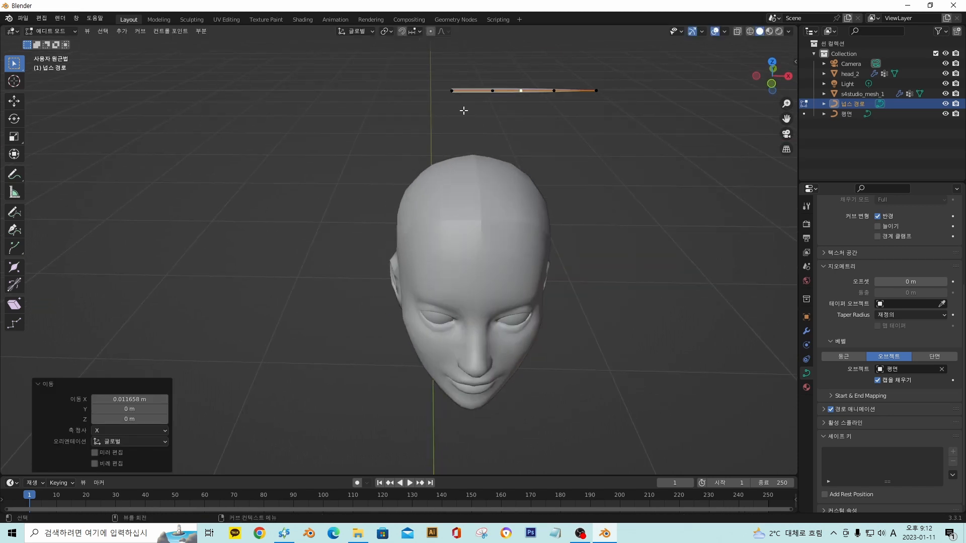
{"action": "left_click", "coordinate": [453, 91]}
{"action": "middle_click_drag", "start_coordinate": [481, 221], "coordinate": [352, 413]}
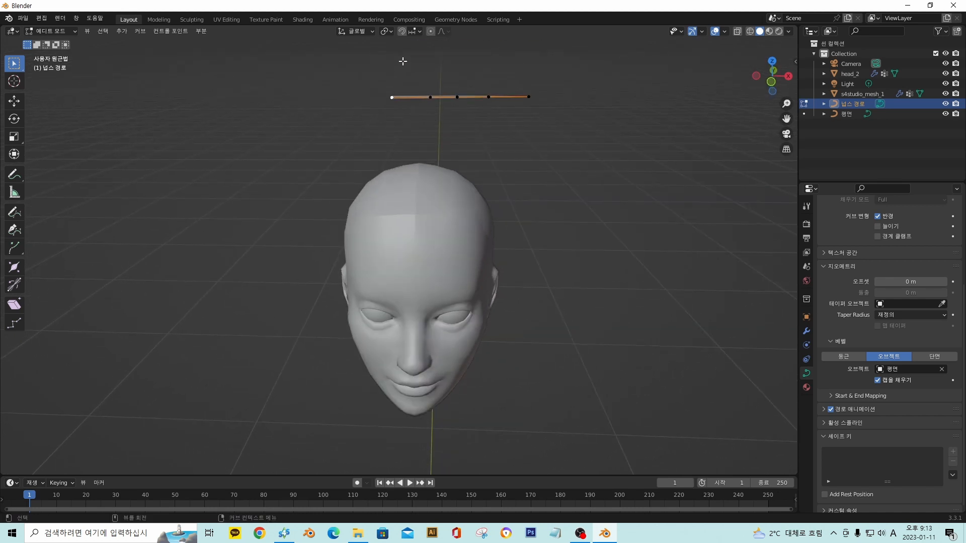
{"action": "left_click", "coordinate": [411, 33]}
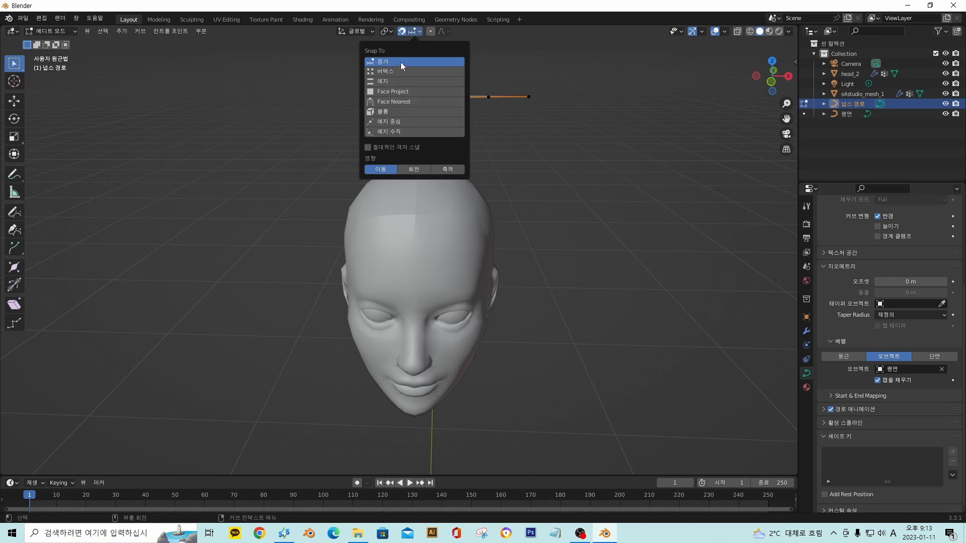
{"action": "left_click", "coordinate": [388, 91]}
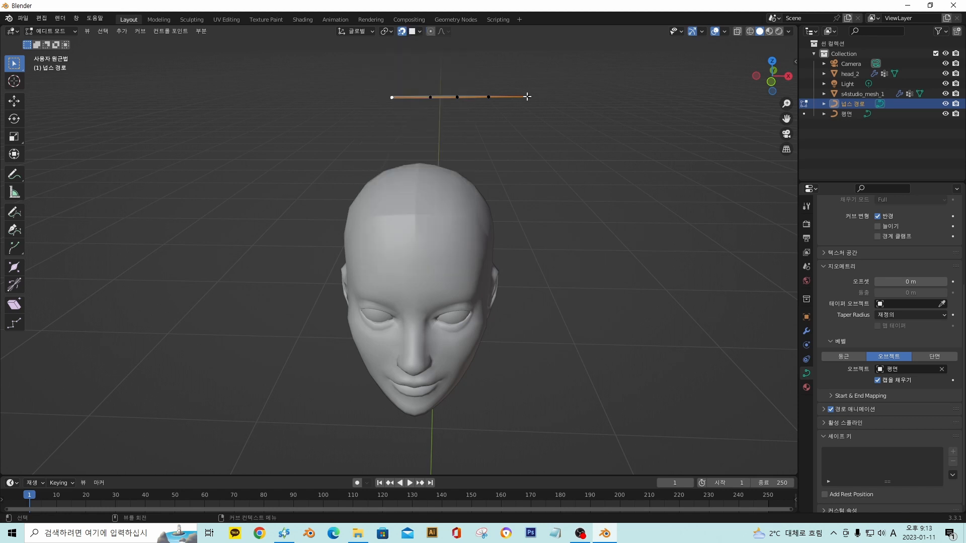
{"action": "middle_click_drag", "start_coordinate": [402, 112], "coordinate": [421, 136]}
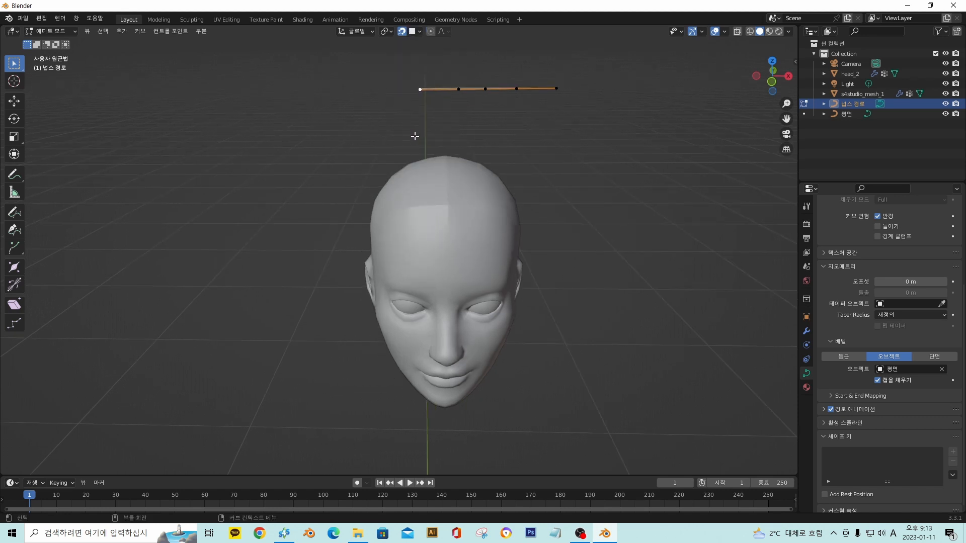
- Snap the root point onto the top centre of the head and the neighbouring control point onto the scalp beside it
{"action": "key", "text": "g"}
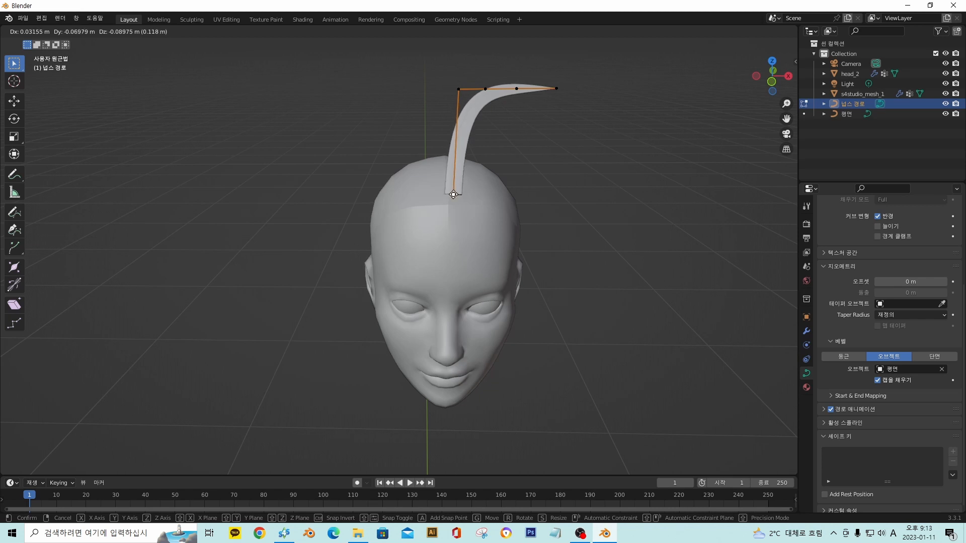
{"action": "left_click", "coordinate": [451, 198]}
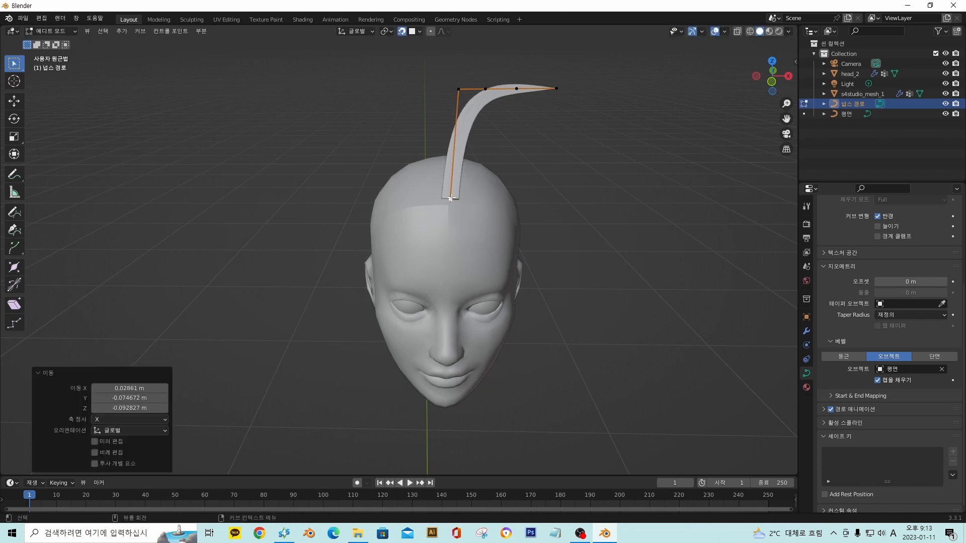
{"action": "left_click", "coordinate": [456, 91]}
{"action": "key", "text": "g"}
{"action": "left_click", "coordinate": [482, 205]}
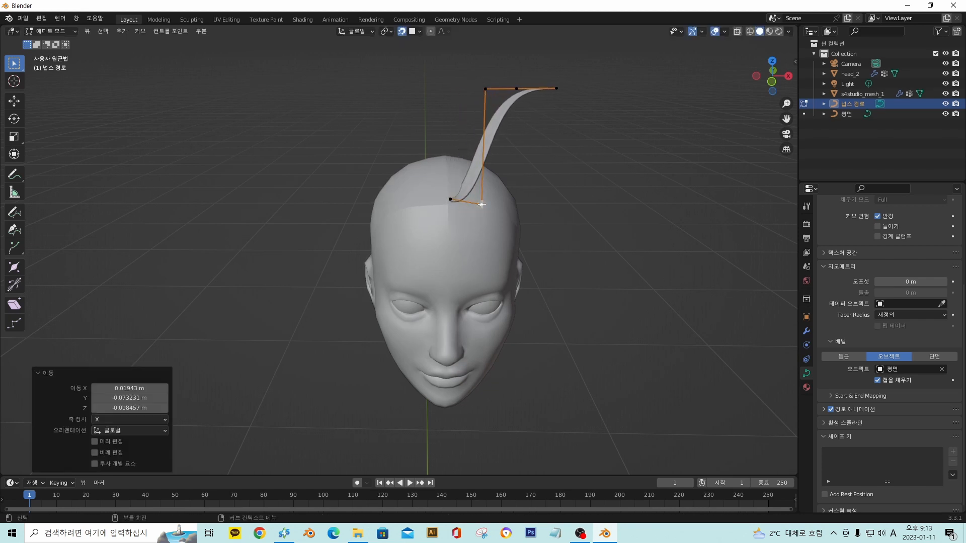
- Snap the strand's three remaining control points onto the side of the head, ending with the tip beside the eye
{"action": "left_click", "coordinate": [485, 90]}
{"action": "key", "text": "g"}
{"action": "left_click", "coordinate": [510, 157]}
{"action": "key", "text": "g"}
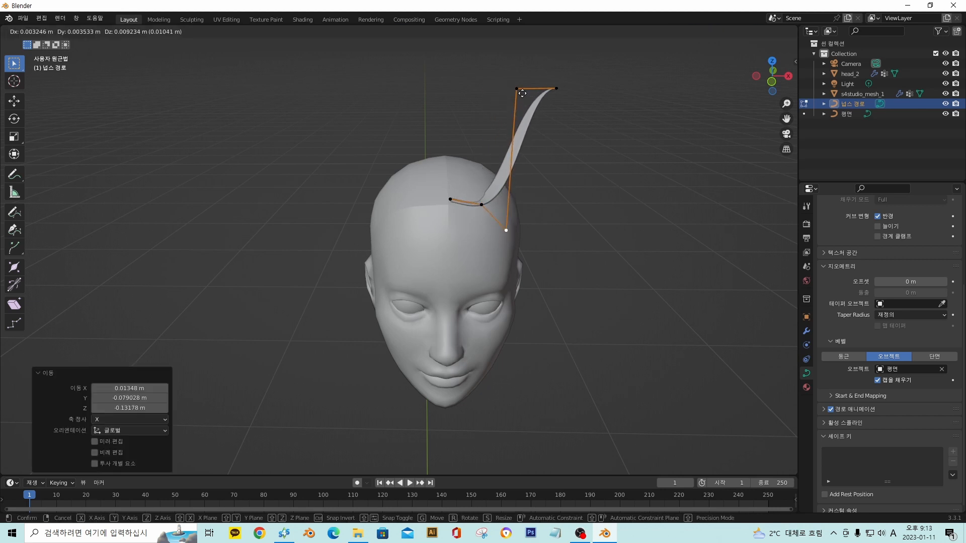
{"action": "left_click", "coordinate": [521, 92]}
{"action": "key", "text": "g"}
{"action": "left_click", "coordinate": [540, 191]}
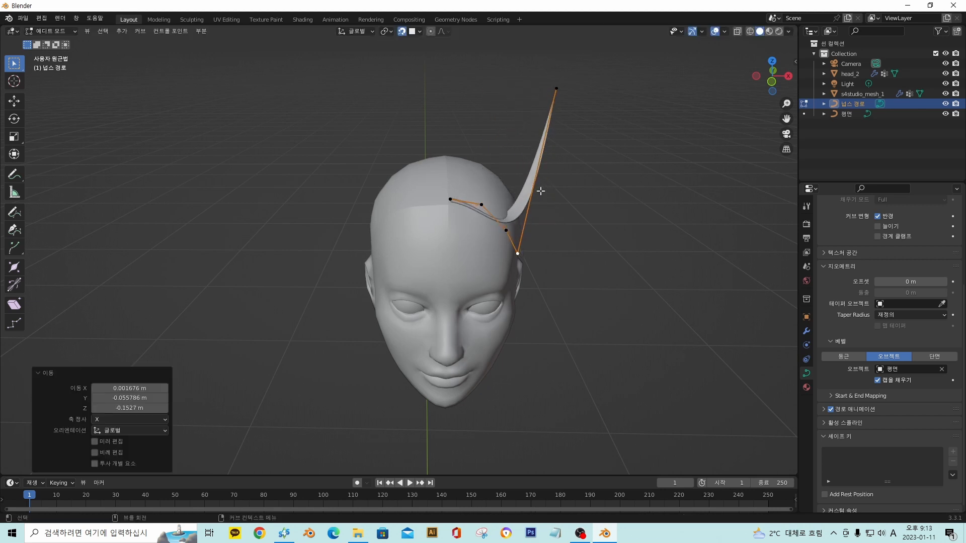
{"action": "left_click", "coordinate": [559, 92]}
{"action": "key", "text": "g"}
{"action": "left_click", "coordinate": [516, 319]}
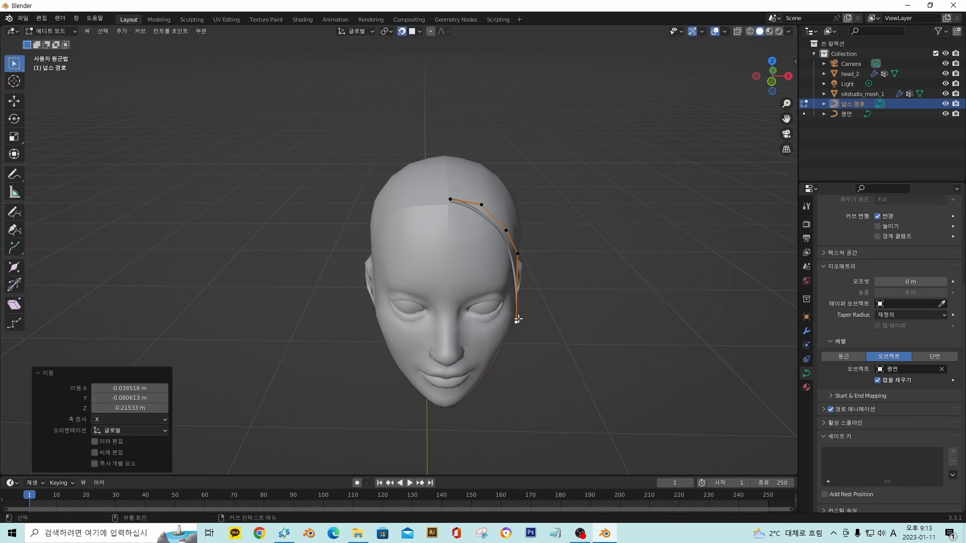
{"action": "middle_click_drag", "start_coordinate": [517, 215], "coordinate": [385, 248]}
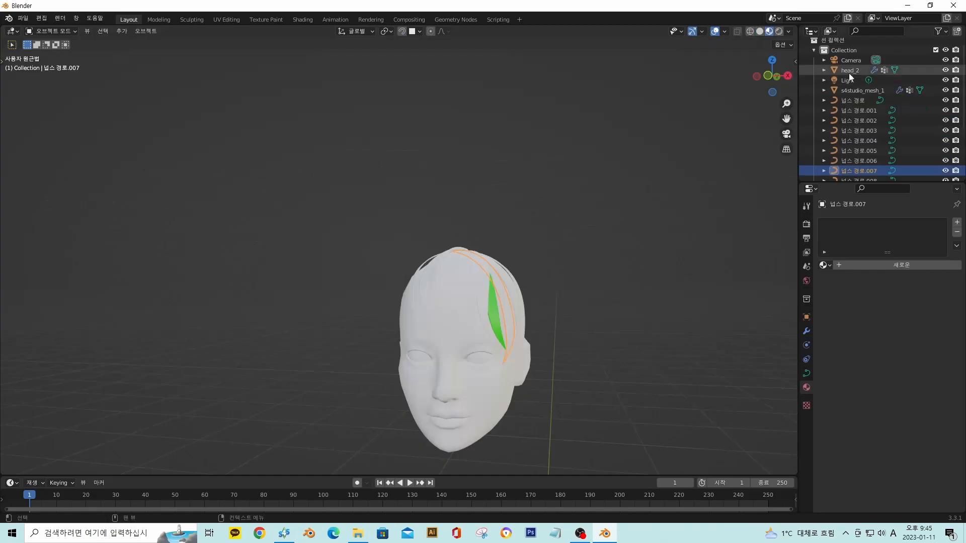
- Change the base colour of the head_2 material to green
{"action": "left_click", "coordinate": [849, 71]}
{"action": "left_click", "coordinate": [911, 328]}
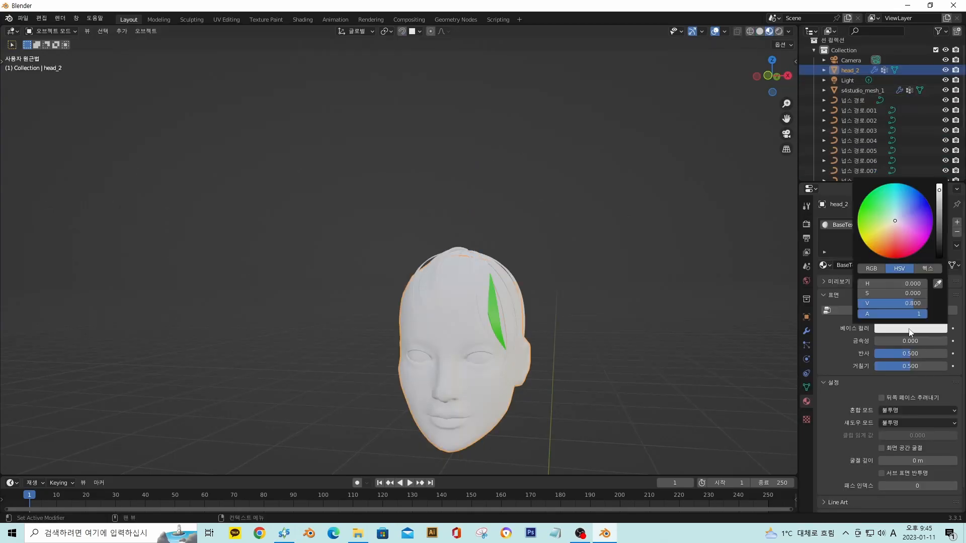
{"action": "left_click", "coordinate": [876, 208]}
{"action": "left_click", "coordinate": [860, 204]}
{"action": "left_click", "coordinate": [874, 207]}
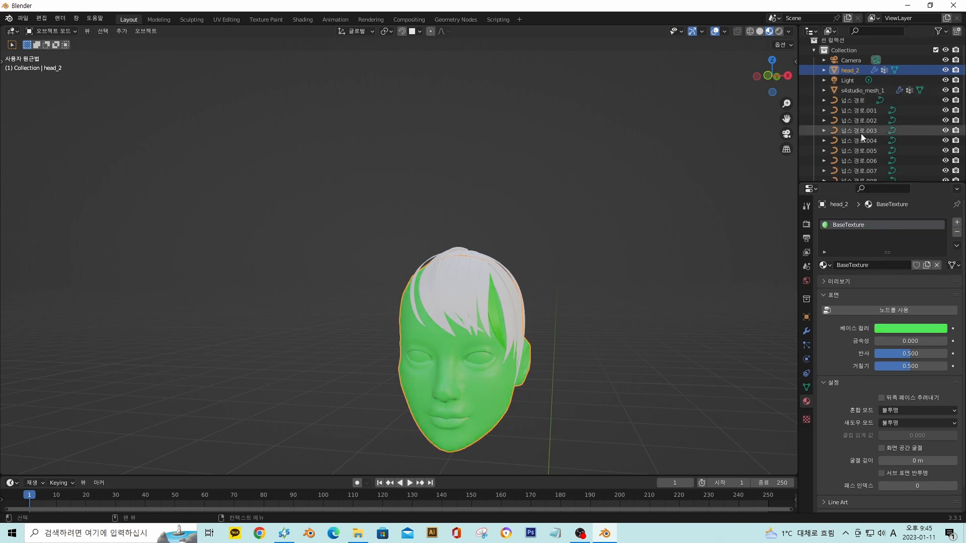
- Remove the green material from the fringe strand near the temple and switch the viewport to solid shading
{"action": "left_click", "coordinate": [498, 319]}
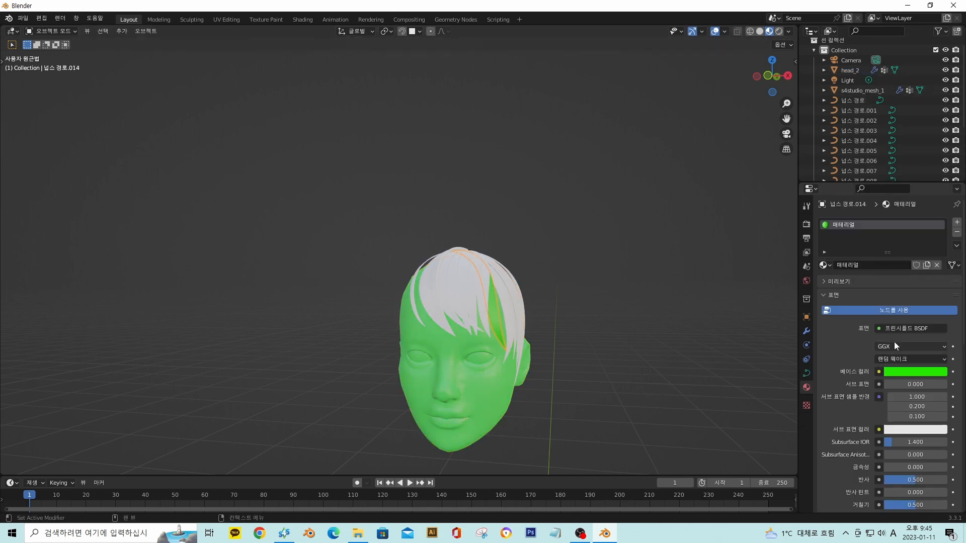
{"action": "left_click", "coordinate": [957, 232]}
{"action": "mouse_move", "coordinate": [497, 303]}
{"action": "middle_mouse_down"}
{"action": "mouse_move", "coordinate": [467, 298]}
{"action": "mouse_move", "coordinate": [534, 297]}
{"action": "mouse_move", "coordinate": [428, 303]}
{"action": "mouse_move", "coordinate": [397, 285]}
{"action": "mouse_move", "coordinate": [407, 298]}
{"action": "mouse_move", "coordinate": [338, 307]}
{"action": "middle_mouse_up"}
{"action": "left_click", "coordinate": [760, 32]}
- Select the strand next to the gap above the temple and duplicate it in place
{"action": "scroll", "coordinate": [469, 323], "scroll_direction": "up", "scroll_amount": 3}
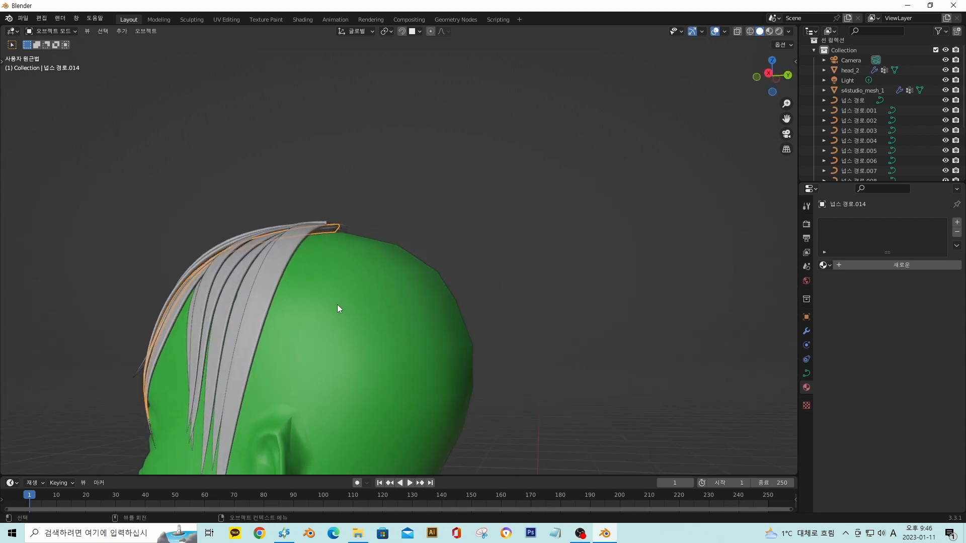
{"action": "left_click", "coordinate": [239, 311]}
{"action": "middle_click_drag", "start_coordinate": [238, 311], "coordinate": [478, 332]}
{"action": "left_click", "coordinate": [492, 317]}
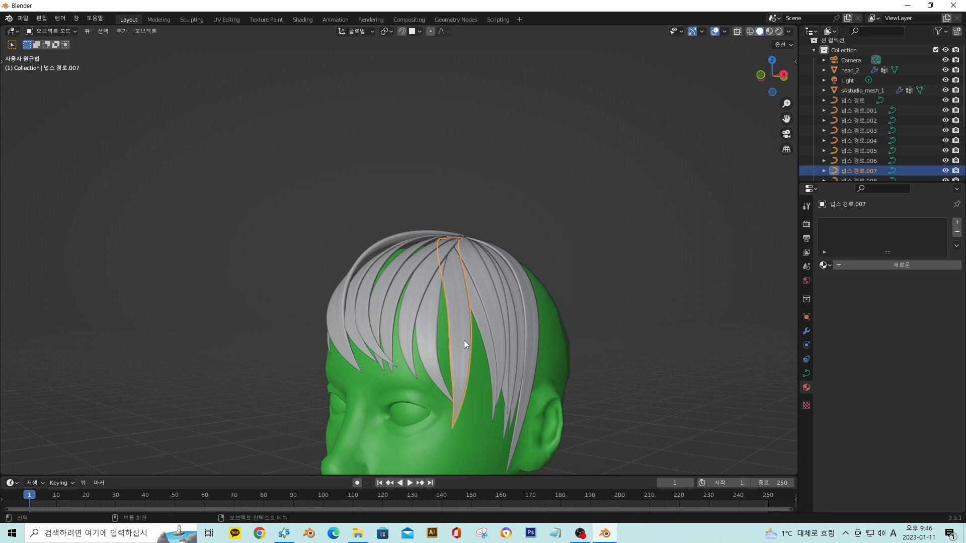
{"action": "mouse_move", "coordinate": [474, 331]}
{"action": "middle_mouse_down"}
{"action": "mouse_move", "coordinate": [535, 319]}
{"action": "mouse_move", "coordinate": [499, 316]}
{"action": "mouse_move", "coordinate": [494, 327]}
{"action": "mouse_move", "coordinate": [460, 332]}
{"action": "middle_mouse_up"}
{"action": "scroll", "coordinate": [487, 325], "scroll_direction": "up", "scroll_amount": 3}
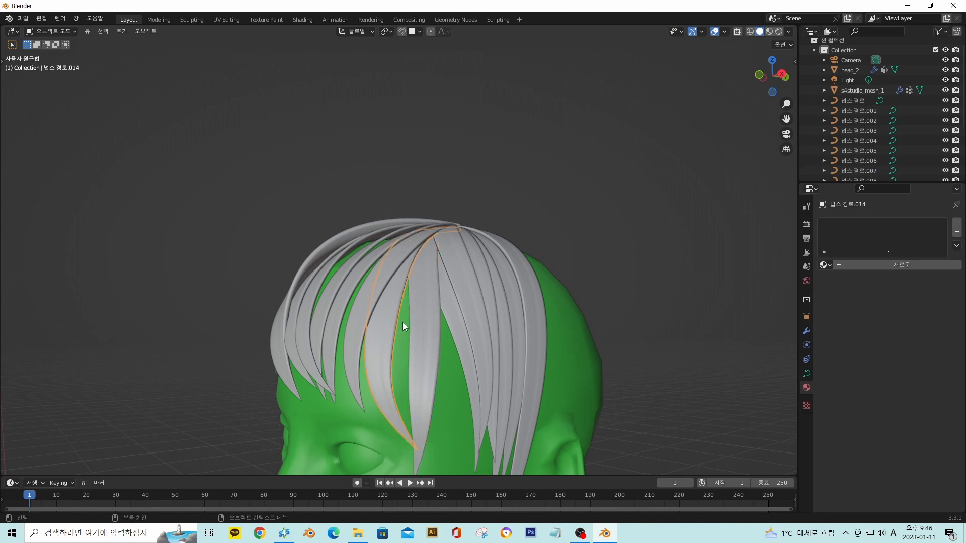
{"action": "middle_click_drag", "start_coordinate": [403, 323], "coordinate": [431, 315]}
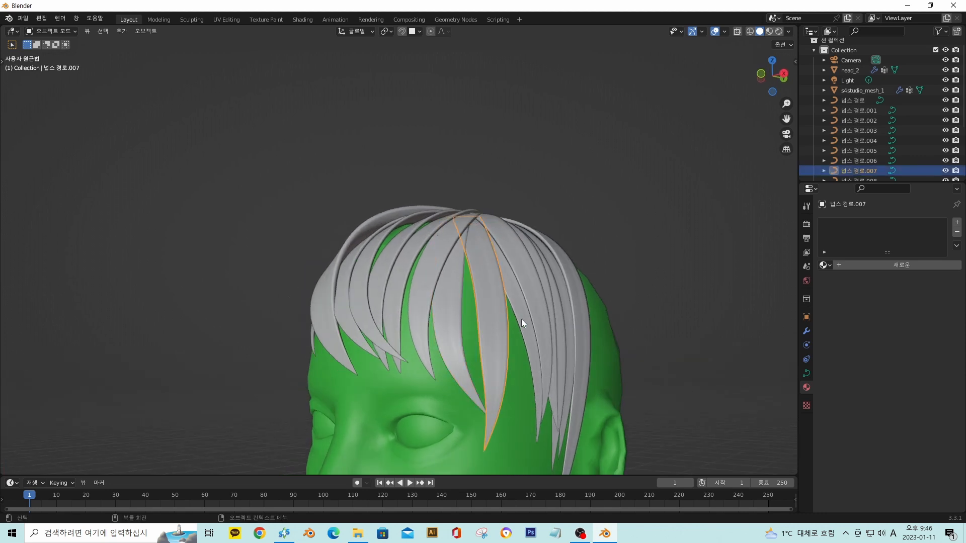
{"action": "middle_click_drag", "start_coordinate": [521, 320], "coordinate": [472, 321]}
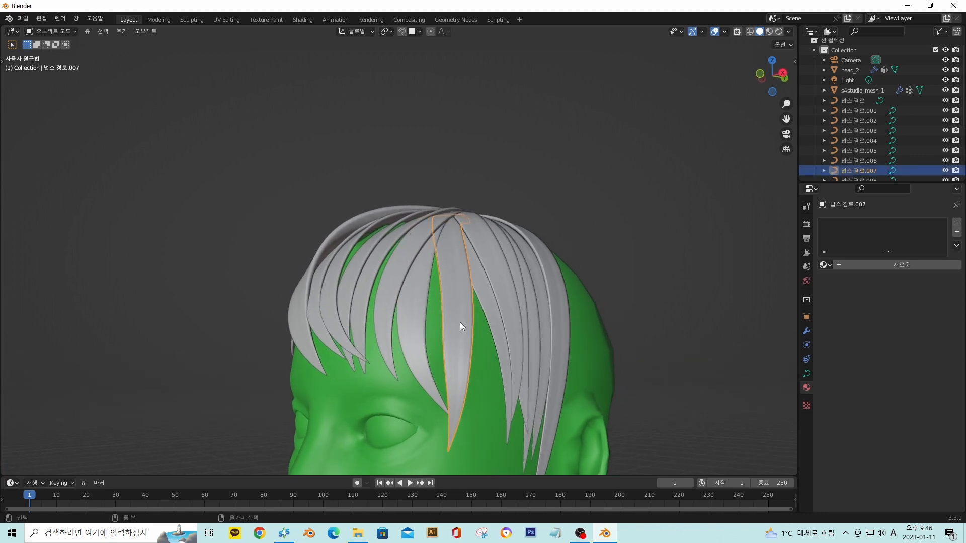
{"action": "key", "text": "shift+d"}
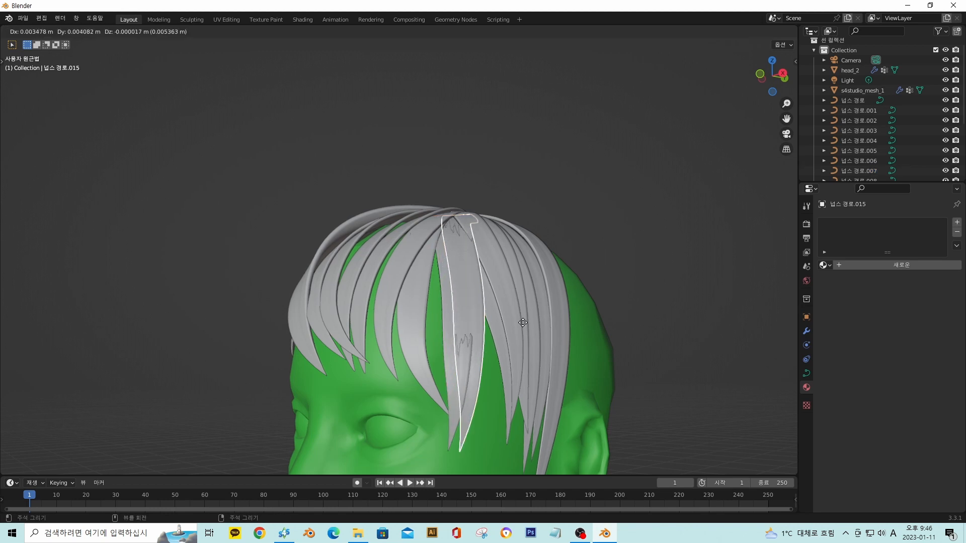
{"action": "right_click", "coordinate": [558, 326]}
{"action": "scroll", "coordinate": [860, 161], "scroll_direction": "down", "scroll_amount": 5}
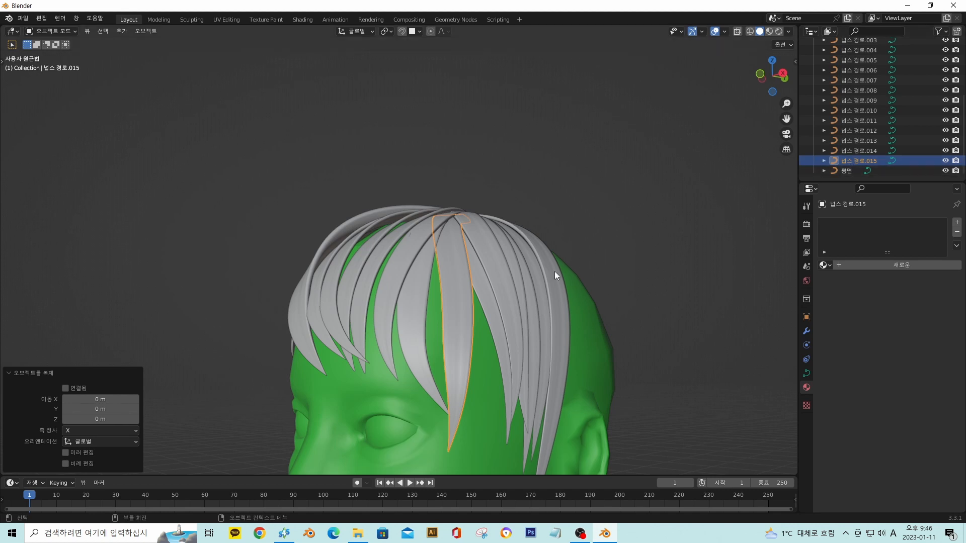
- Edit the duplicated strand and move its lower control points toward the ear to fill the gap over the temple
{"action": "key", "text": "Tab"}
{"action": "left_click", "coordinate": [460, 347]}
{"action": "key", "text": "g"}
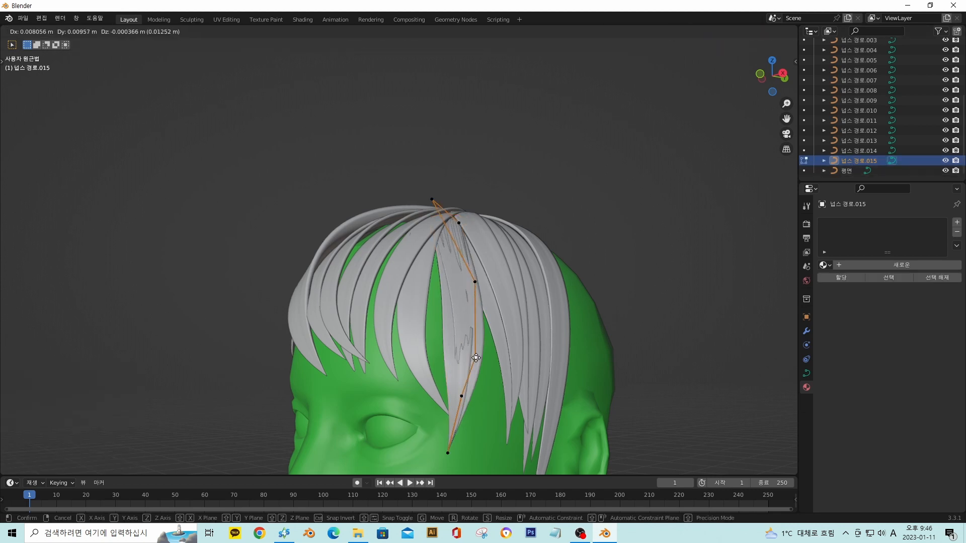
{"action": "left_click", "coordinate": [504, 362]}
{"action": "left_click", "coordinate": [461, 396]}
{"action": "key", "text": "g"}
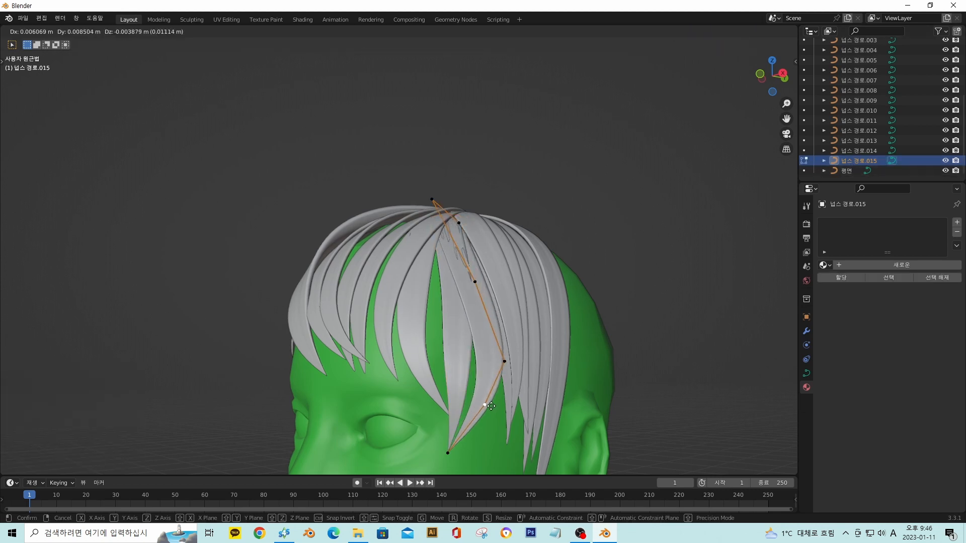
{"action": "left_click", "coordinate": [485, 405]}
{"action": "left_click", "coordinate": [449, 449]}
{"action": "key", "text": "g"}
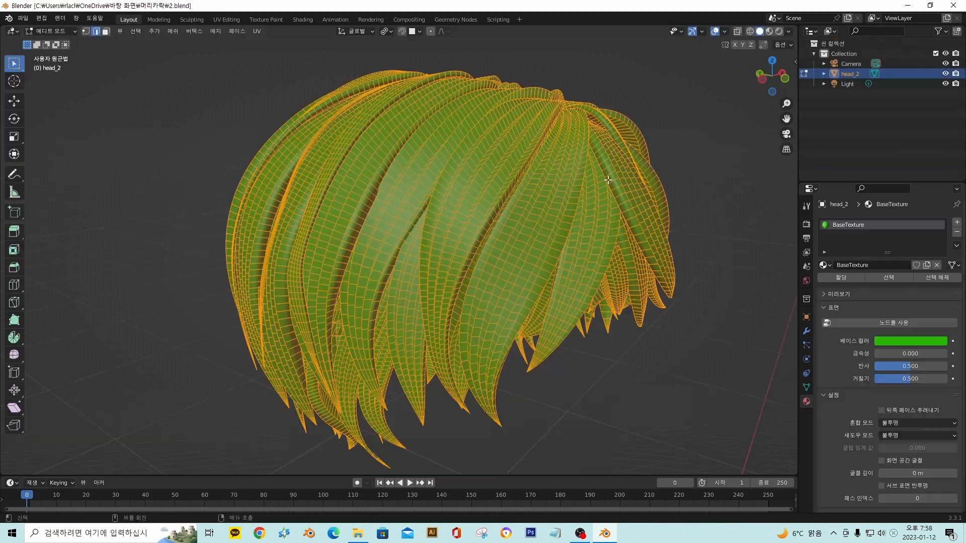
- Examine the completed hair mesh from the front, the sides and the underside, including the head faces inside it
{"action": "middle_click_drag", "start_coordinate": [553, 179], "coordinate": [502, 126]}
{"action": "scroll", "coordinate": [523, 199], "scroll_direction": "up", "scroll_amount": 2}
{"action": "left_click", "coordinate": [446, 119]}
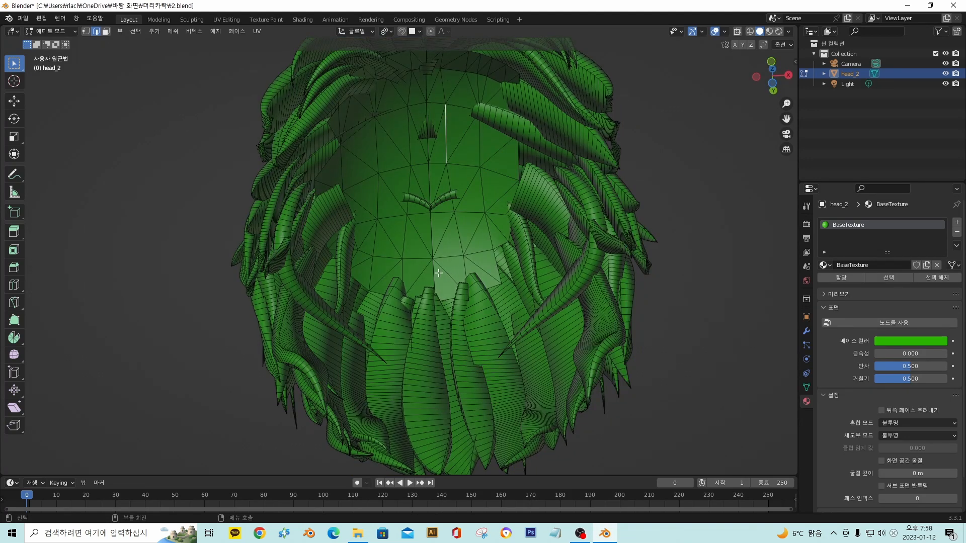
{"action": "middle_click_drag", "start_coordinate": [498, 92], "coordinate": [506, 224]}
{"action": "middle_click_drag", "start_coordinate": [469, 142], "coordinate": [428, 158]}
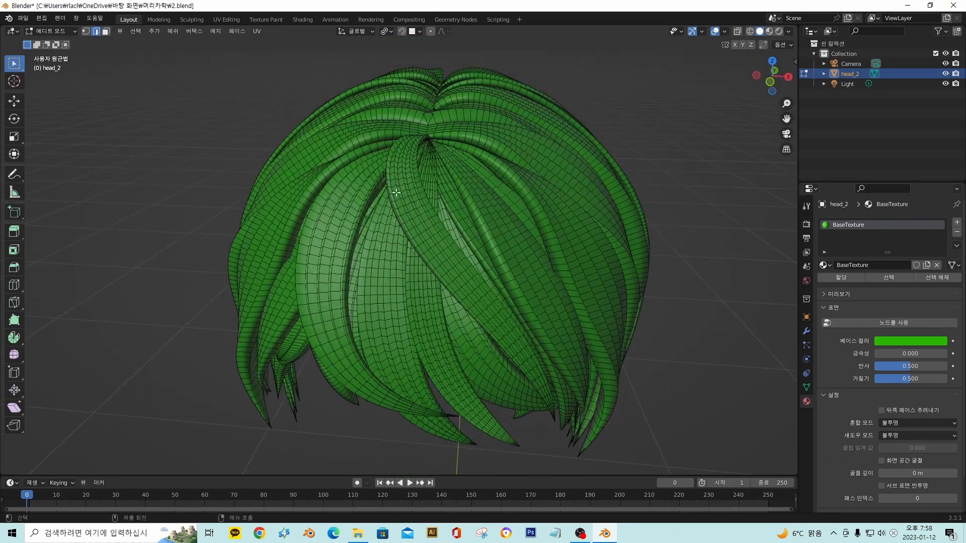
{"action": "middle_click_drag", "start_coordinate": [396, 193], "coordinate": [424, 94]}
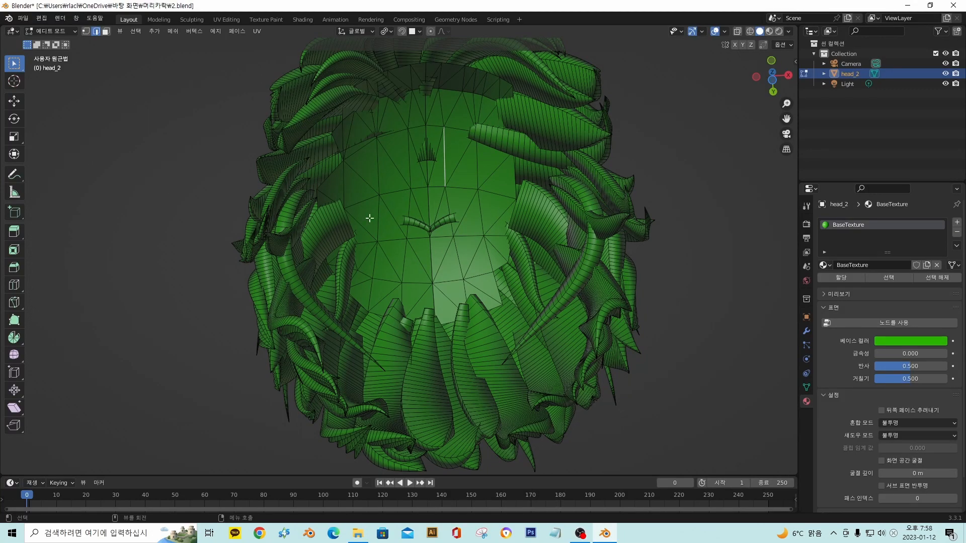
{"action": "middle_click_drag", "start_coordinate": [370, 218], "coordinate": [439, 289]}
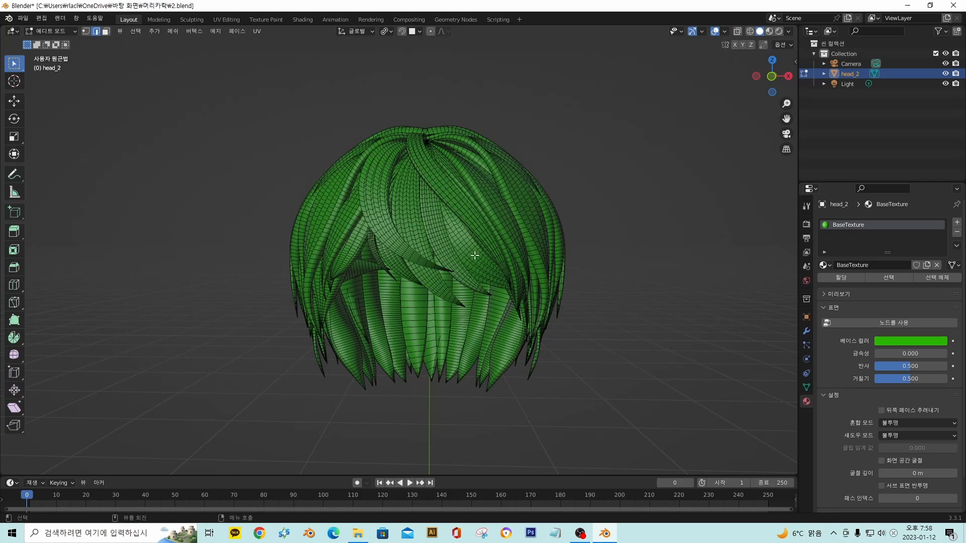
{"action": "middle_click_drag", "start_coordinate": [474, 255], "coordinate": [541, 188]}
{"action": "scroll", "coordinate": [460, 221], "scroll_direction": "up", "scroll_amount": 4}
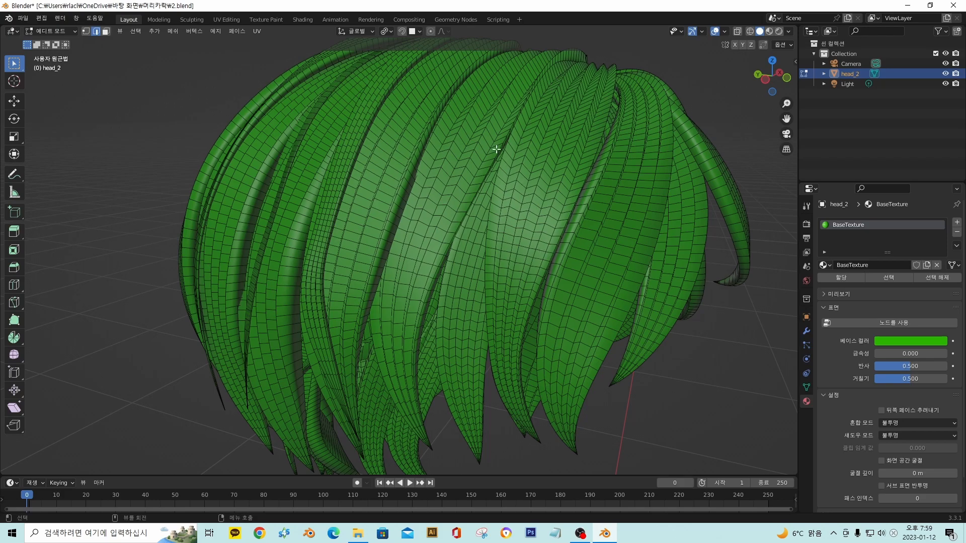
{"action": "middle_click_drag", "start_coordinate": [504, 286], "coordinate": [488, 215]}
{"action": "middle_click_drag", "start_coordinate": [470, 208], "coordinate": [473, 282]}
{"action": "scroll", "coordinate": [463, 282], "scroll_direction": "down", "scroll_amount": 5}
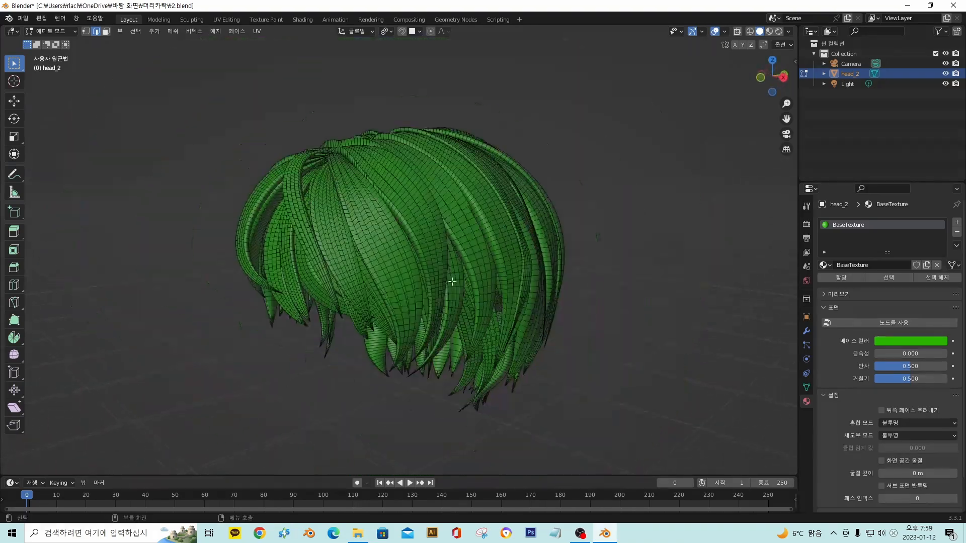
{"action": "middle_click_drag", "start_coordinate": [389, 278], "coordinate": [449, 263]}
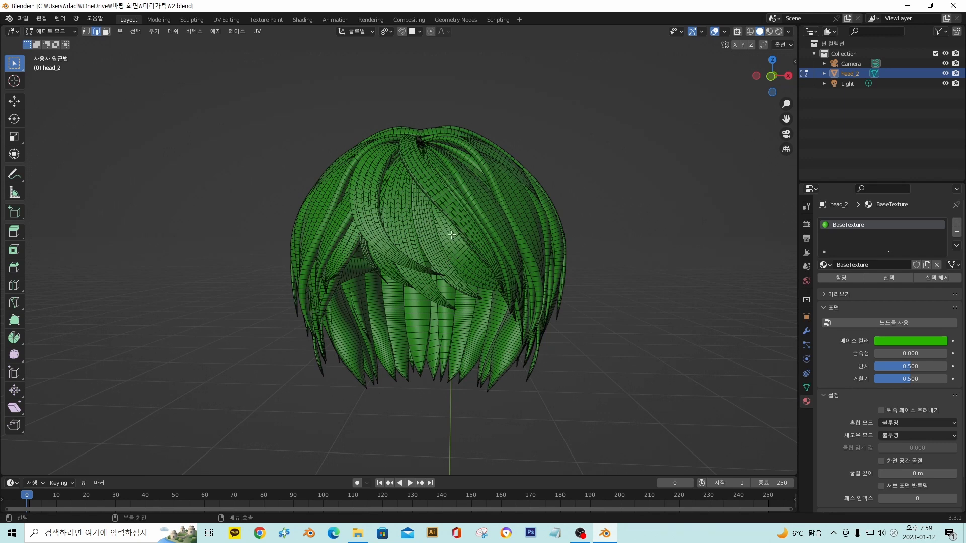
- Select the entire hair mesh and inspect its unwrapped strand islands in the UV Editing workspace
{"action": "key", "text": "a"}
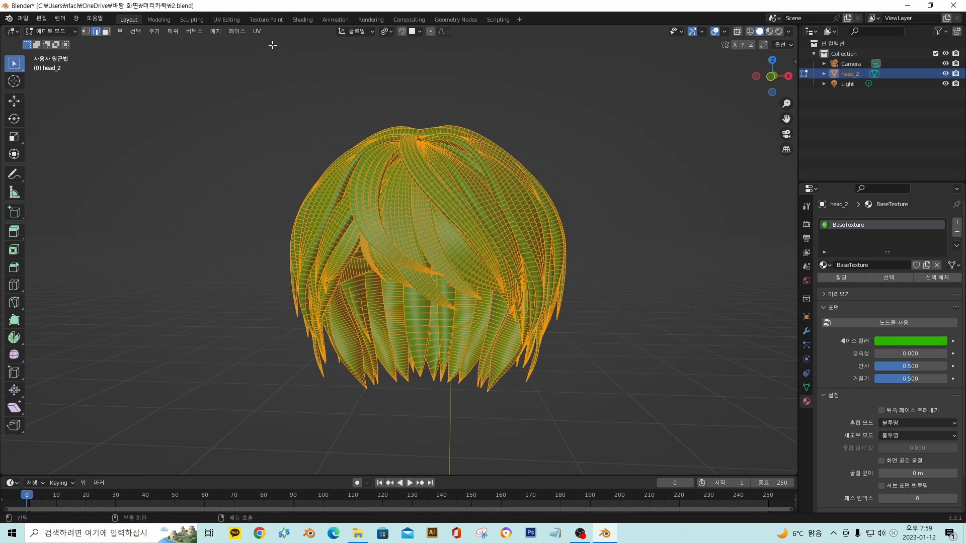
{"action": "left_click", "coordinate": [226, 19]}
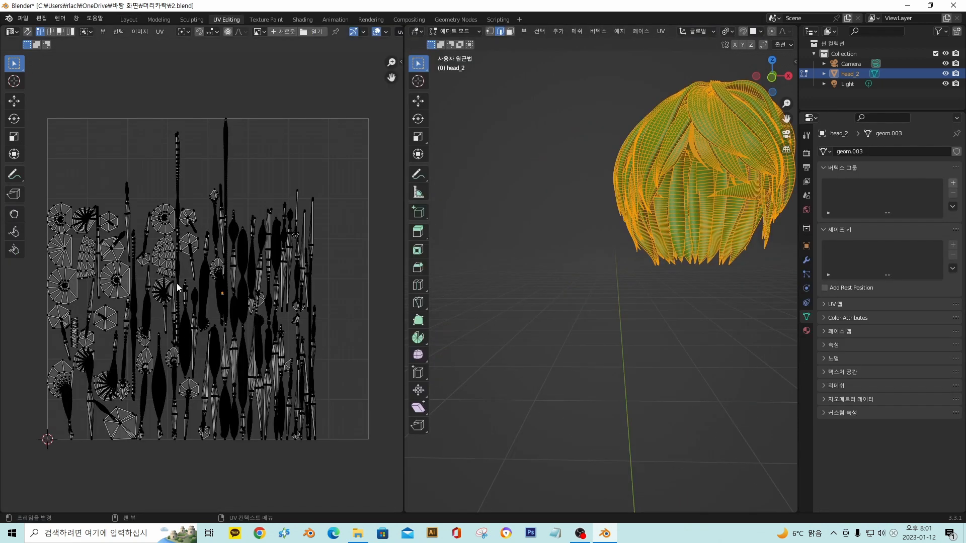
{"action": "left_click", "coordinate": [144, 239]}
{"action": "scroll", "coordinate": [214, 282], "scroll_direction": "up", "scroll_amount": 6}
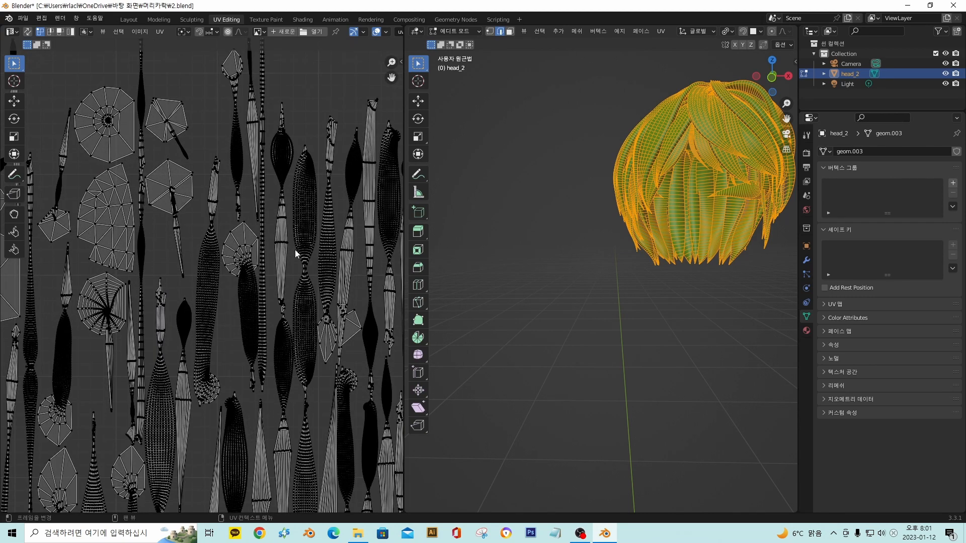
{"action": "scroll", "coordinate": [295, 249], "scroll_direction": "down", "scroll_amount": 6}
{"action": "scroll", "coordinate": [296, 254], "scroll_direction": "up", "scroll_amount": 5}
{"action": "scroll", "coordinate": [287, 260], "scroll_direction": "up", "scroll_amount": 4}
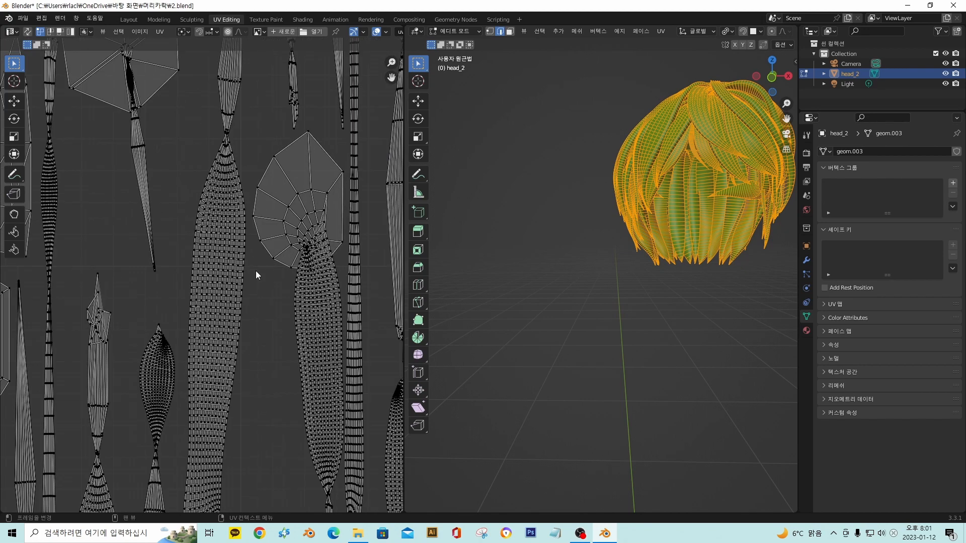
{"action": "scroll", "coordinate": [302, 283], "scroll_direction": "down", "scroll_amount": 5}
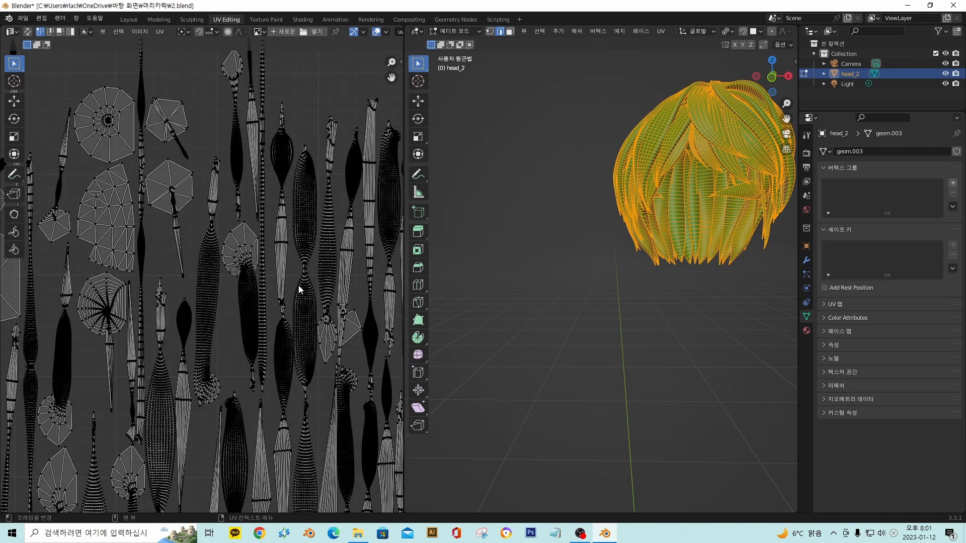
{"action": "scroll", "coordinate": [275, 269], "scroll_direction": "down", "scroll_amount": 6}
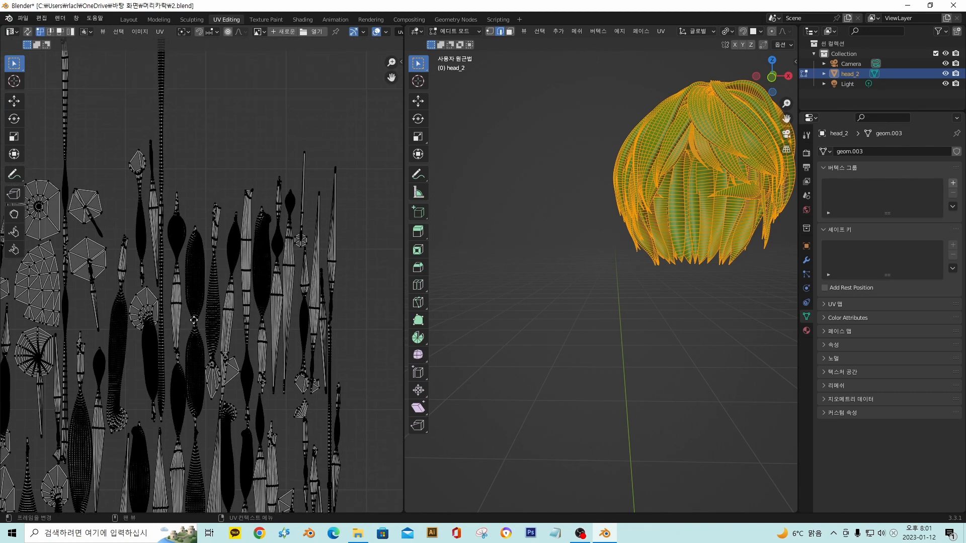
{"action": "middle_click_drag", "start_coordinate": [229, 272], "coordinate": [287, 207]}
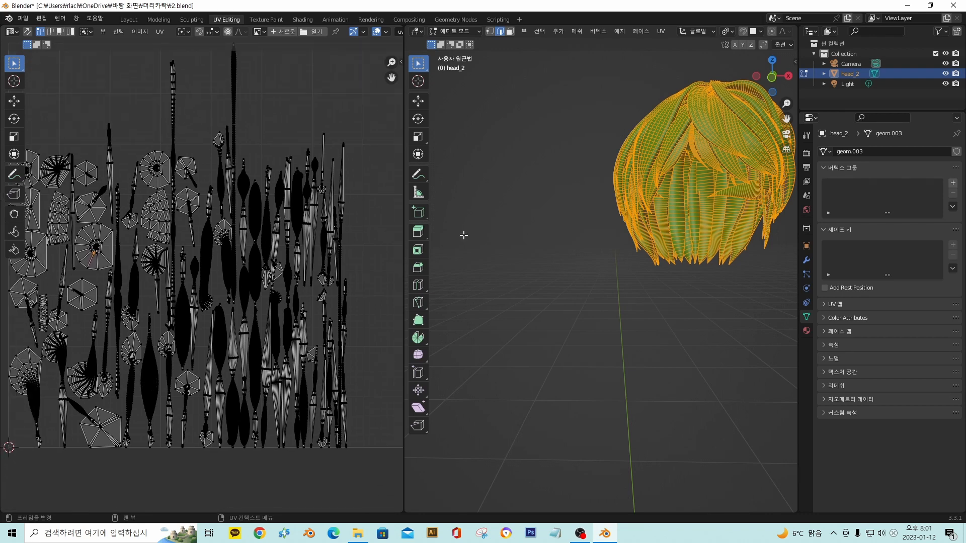
- Shrink the hair in the front view and unwrap the whole mesh with Project from View
{"action": "scroll", "coordinate": [611, 225], "scroll_direction": "down", "scroll_amount": 6}
{"action": "scroll", "coordinate": [607, 226], "scroll_direction": "up", "scroll_amount": 3}
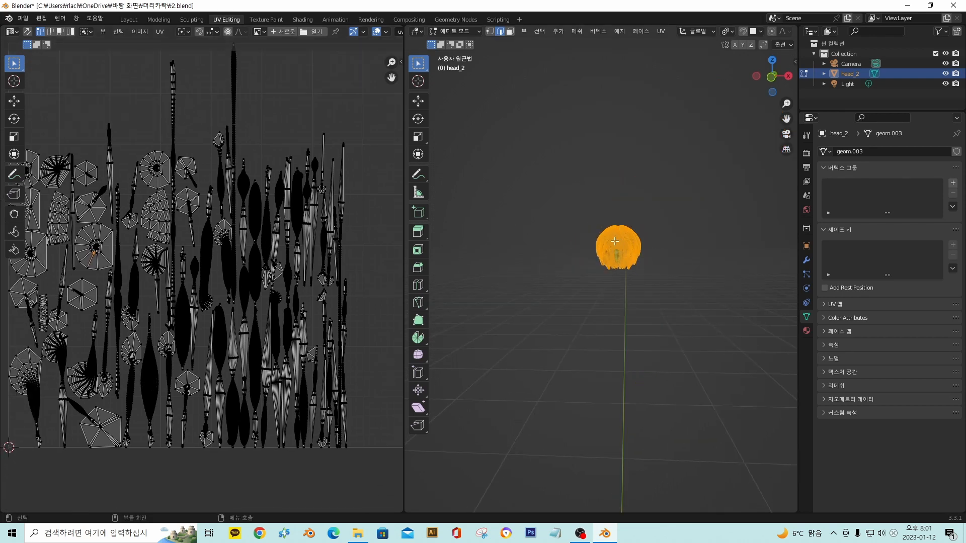
{"action": "key", "text": "u"}
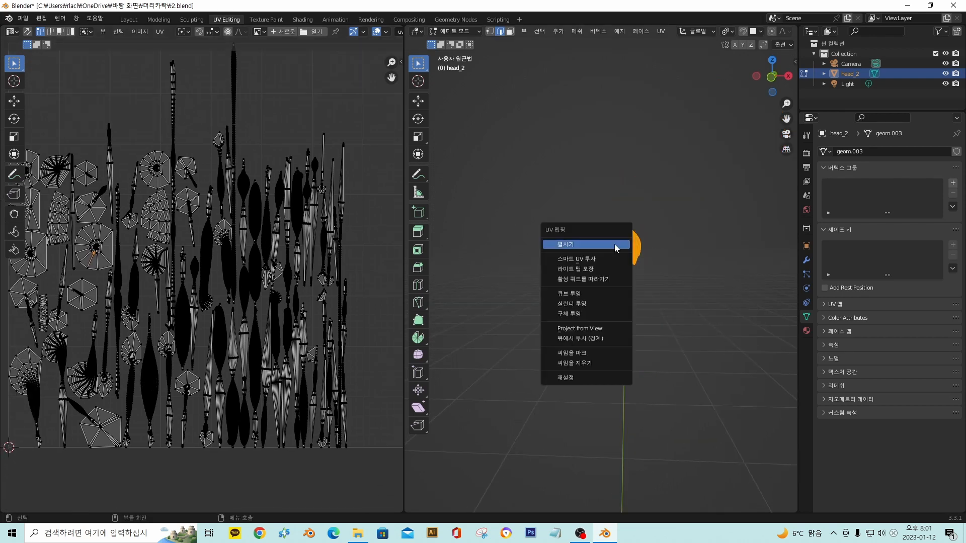
{"action": "left_click", "coordinate": [591, 331]}
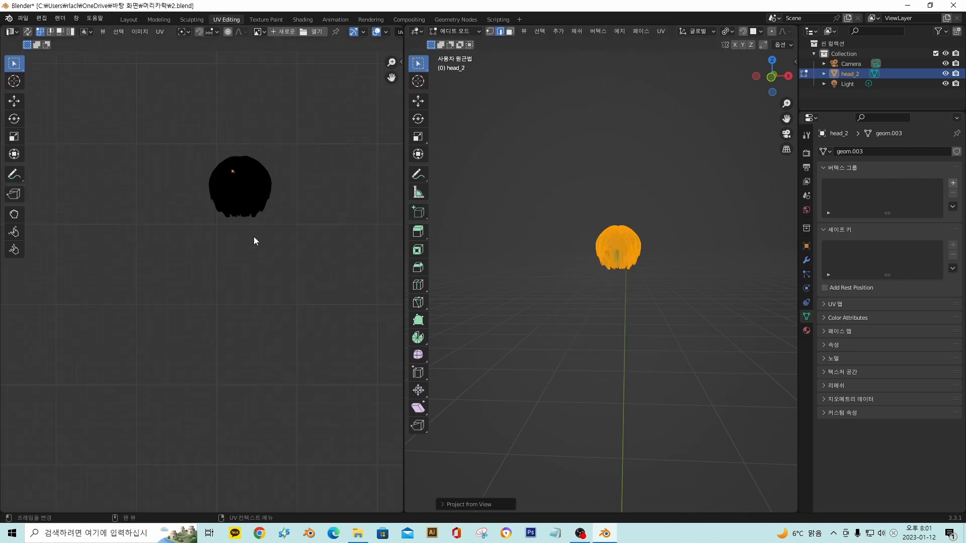
{"action": "scroll", "coordinate": [276, 225], "scroll_direction": "up", "scroll_amount": 2}
{"action": "scroll", "coordinate": [307, 211], "scroll_direction": "up", "scroll_amount": 2}
{"action": "middle_click_drag", "start_coordinate": [315, 209], "coordinate": [248, 373]}
{"action": "scroll", "coordinate": [270, 280], "scroll_direction": "down", "scroll_amount": 1}
{"action": "scroll", "coordinate": [269, 279], "scroll_direction": "up", "scroll_amount": 3}
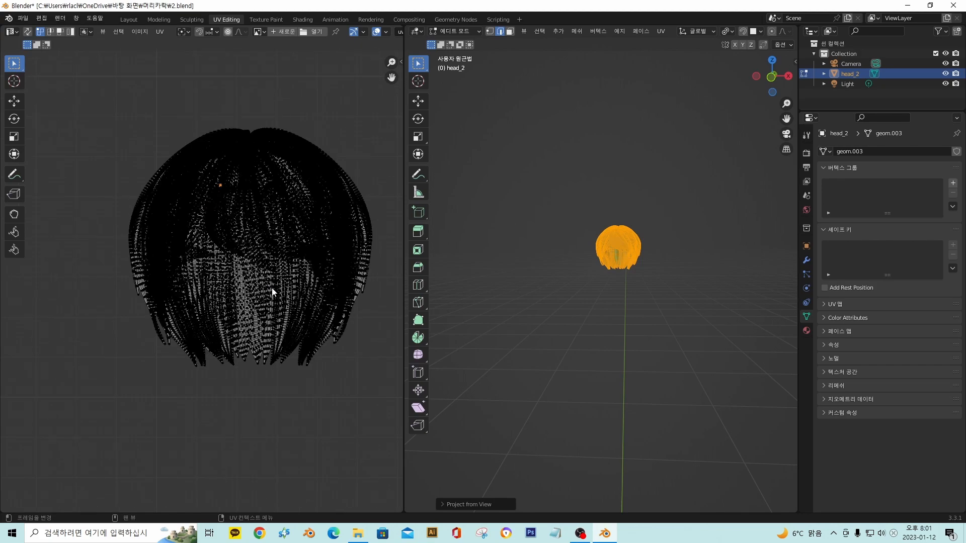
- Turn on UV sync selection, deselect the hair mesh and switch to face selection mode
{"action": "middle_click_drag", "start_coordinate": [271, 290], "coordinate": [248, 297]}
{"action": "scroll", "coordinate": [624, 268], "scroll_direction": "down", "scroll_amount": 1}
{"action": "scroll", "coordinate": [605, 266], "scroll_direction": "up", "scroll_amount": 7}
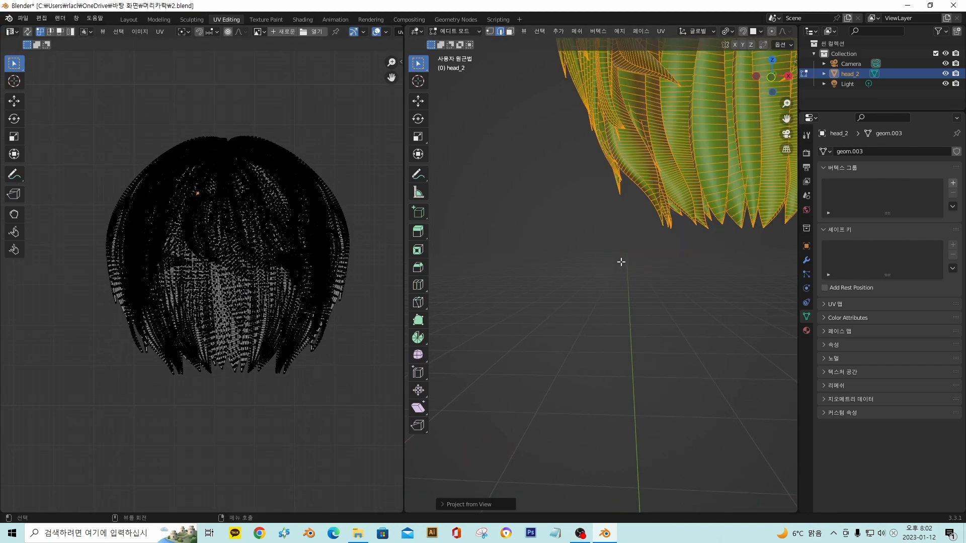
{"action": "middle_click_drag", "start_coordinate": [620, 262], "coordinate": [594, 357], "text": "shift"}
{"action": "key", "text": "KP_Decimal"}
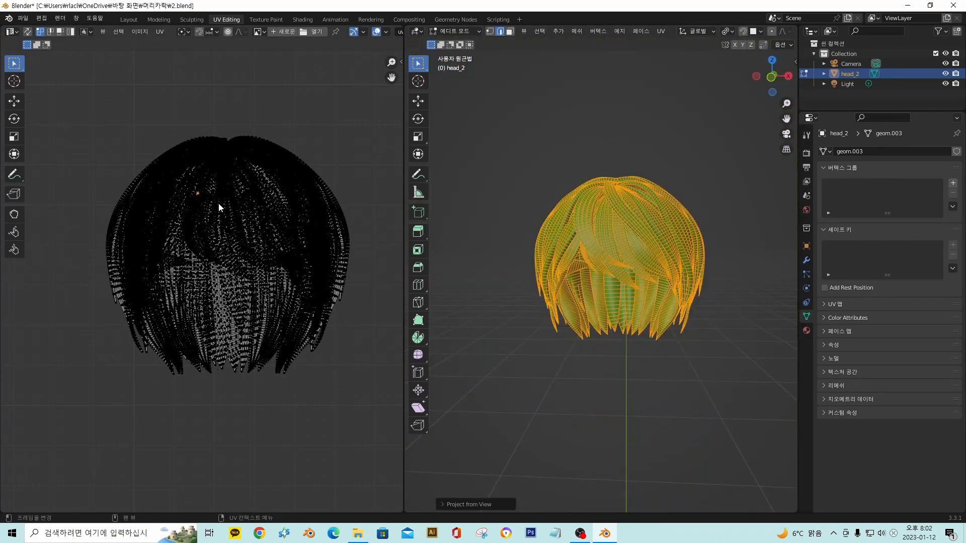
{"action": "left_click", "coordinate": [29, 31]}
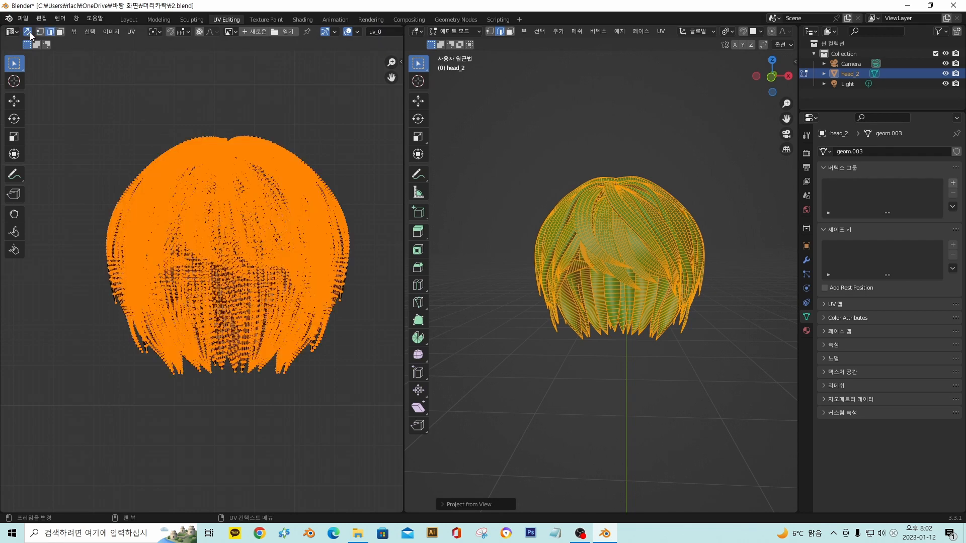
{"action": "left_click", "coordinate": [342, 146]}
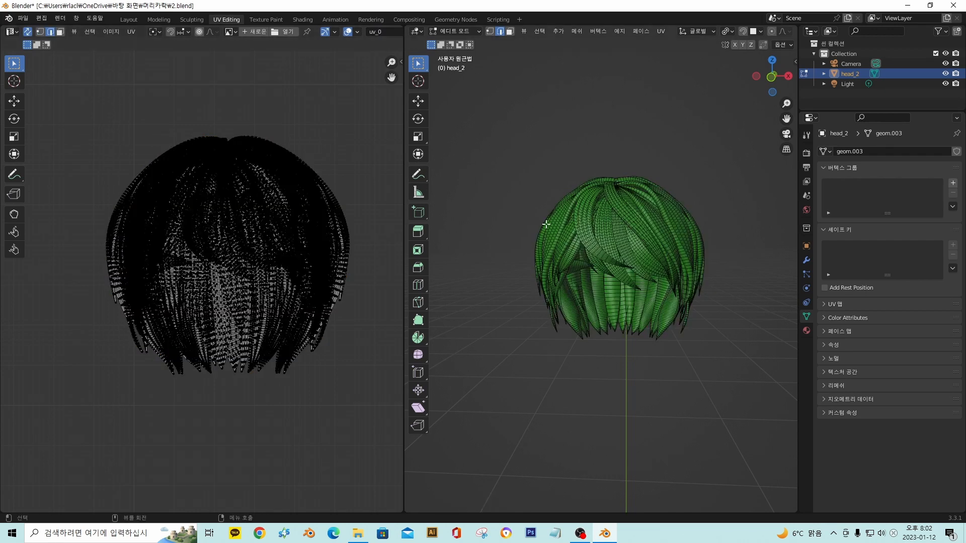
{"action": "left_click", "coordinate": [344, 162]}
{"action": "left_click", "coordinate": [60, 32]}
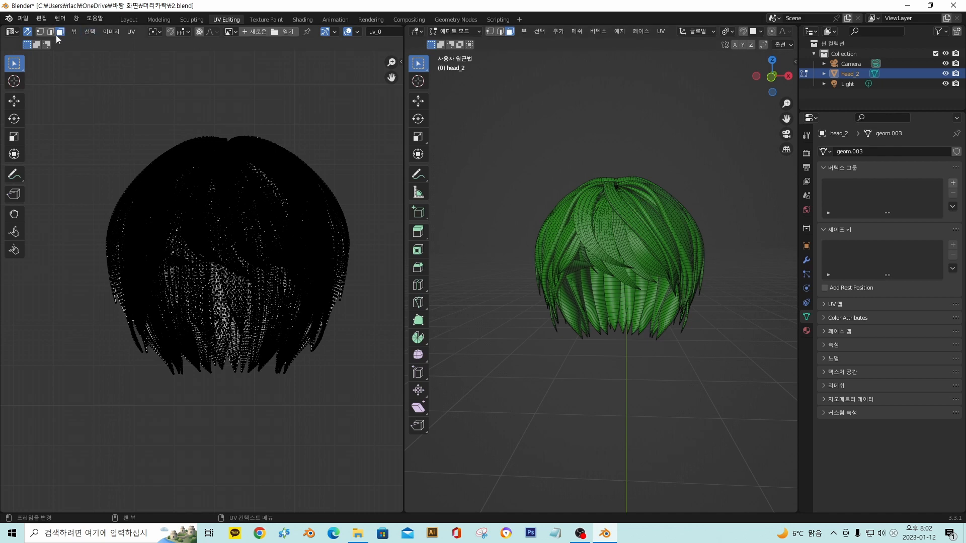
- Select the whole linked strand at the front parting and move its UV island above the overlapping cluster
{"action": "scroll", "coordinate": [609, 181], "scroll_direction": "up", "scroll_amount": 10}
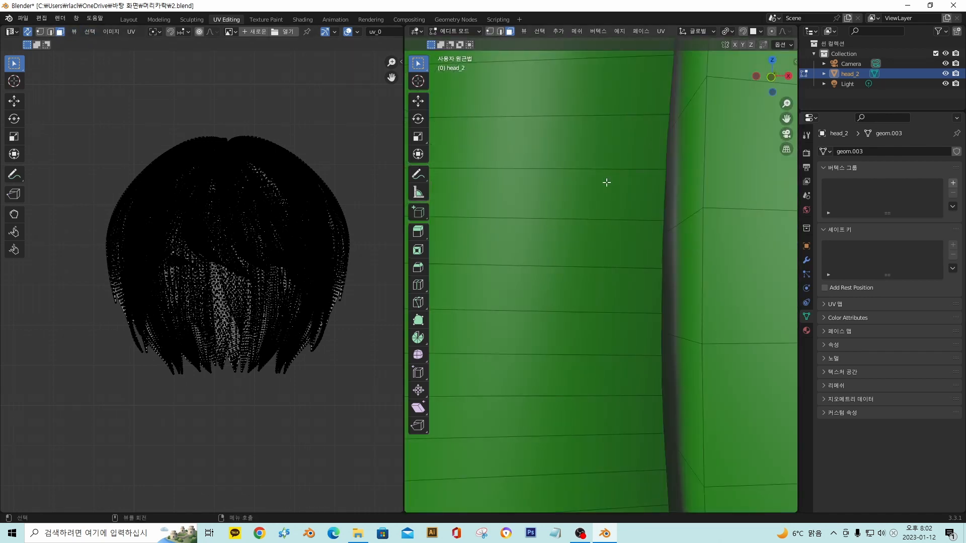
{"action": "scroll", "coordinate": [609, 188], "scroll_direction": "down", "scroll_amount": 4}
{"action": "middle_click_drag", "start_coordinate": [612, 194], "coordinate": [594, 265]}
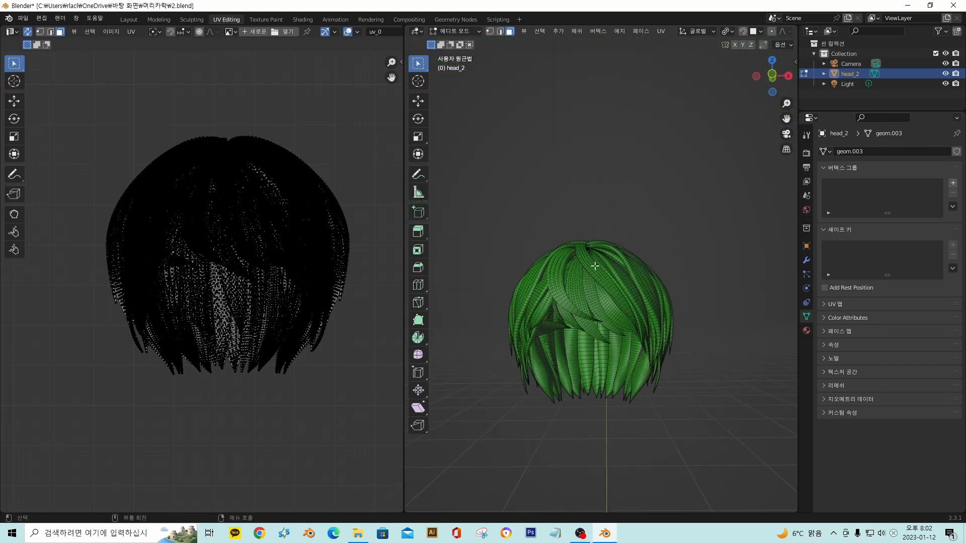
{"action": "left_click", "coordinate": [595, 265]}
{"action": "key", "text": "ctrl+l"}
{"action": "scroll", "coordinate": [252, 226], "scroll_direction": "down", "scroll_amount": 1}
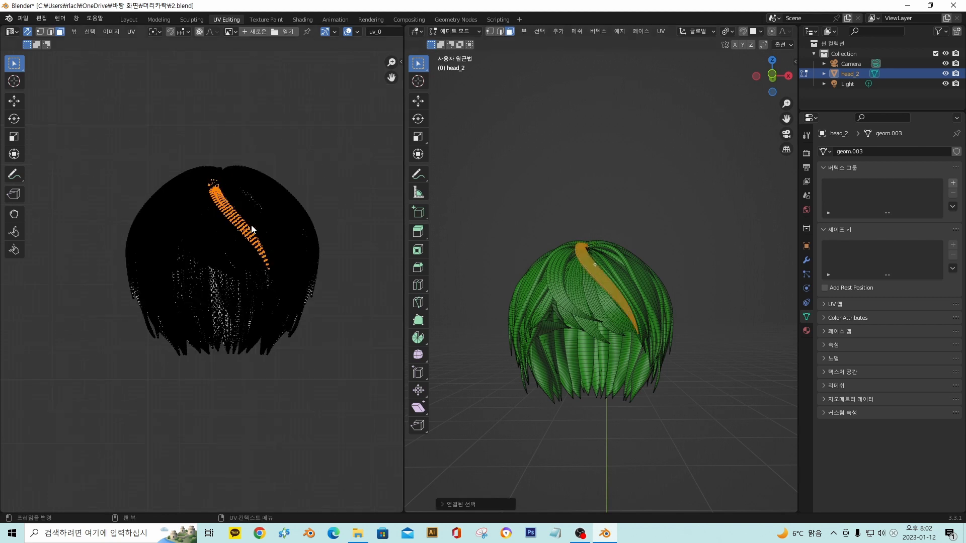
{"action": "scroll", "coordinate": [227, 220], "scroll_direction": "down", "scroll_amount": 1}
{"action": "key", "text": "g"}
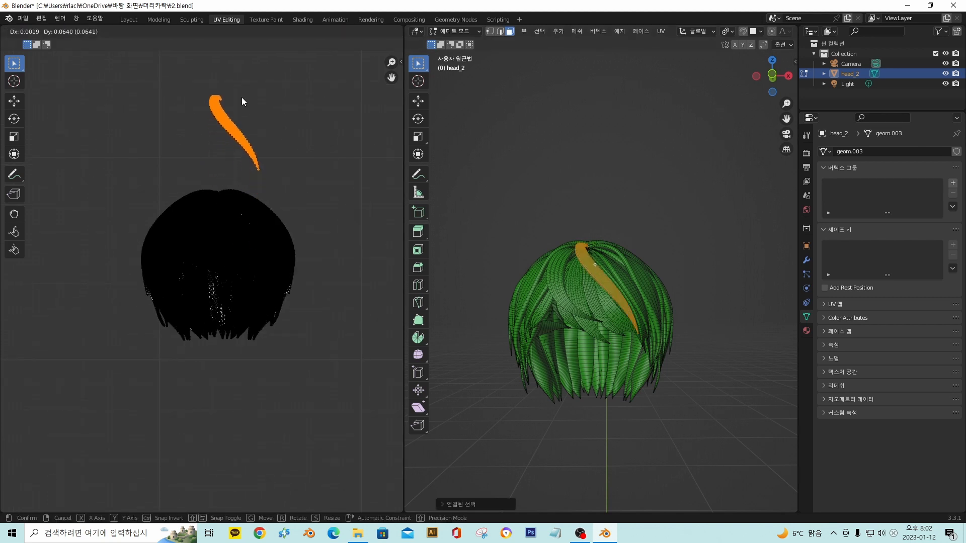
{"action": "left_click", "coordinate": [241, 98]}
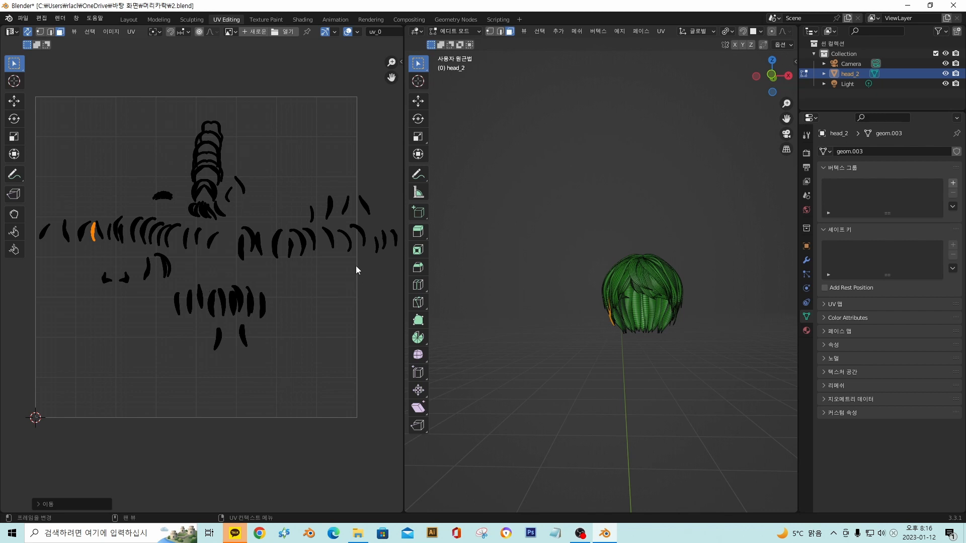
- Select a single quad in the upper part of the wide, isolated strand island in the UV editor
{"action": "scroll", "coordinate": [354, 262], "scroll_direction": "up", "scroll_amount": 8}
{"action": "scroll", "coordinate": [262, 287], "scroll_direction": "down", "scroll_amount": 5}
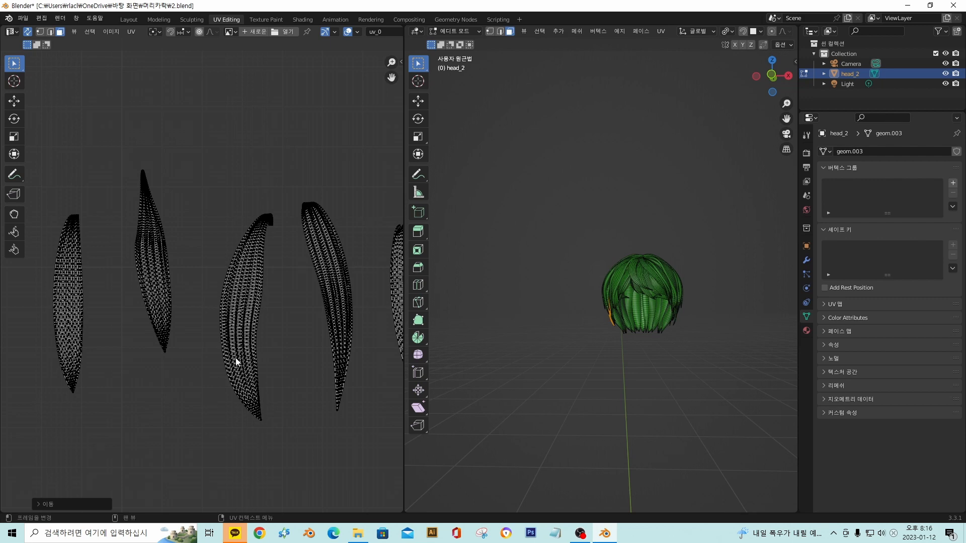
{"action": "scroll", "coordinate": [266, 330], "scroll_direction": "up", "scroll_amount": 1}
{"action": "scroll", "coordinate": [266, 330], "scroll_direction": "up", "scroll_amount": 3}
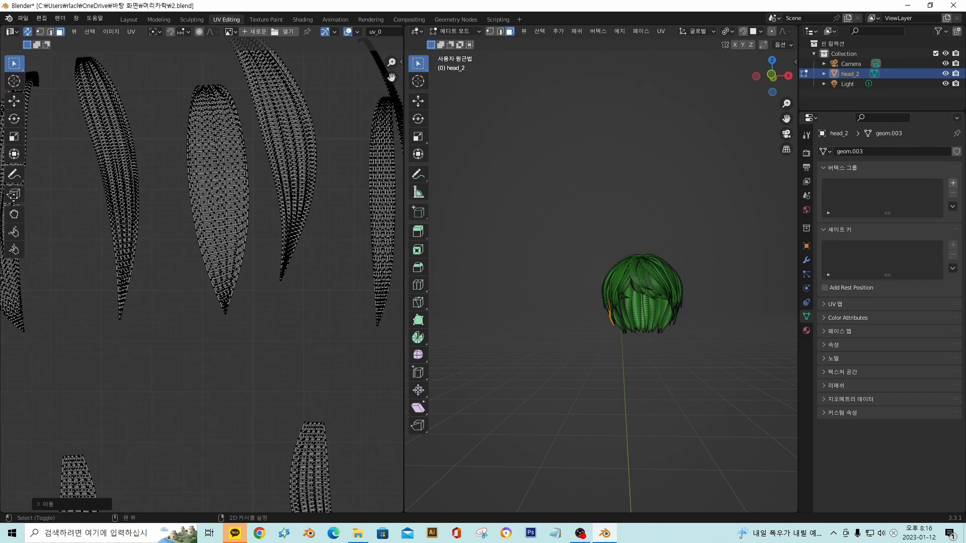
{"action": "scroll", "coordinate": [229, 258], "scroll_direction": "up", "scroll_amount": 4}
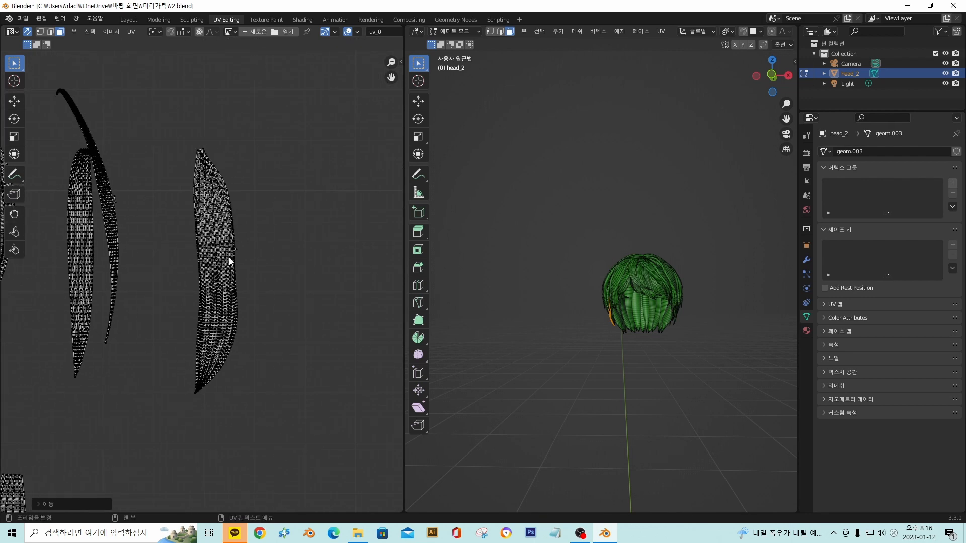
{"action": "scroll", "coordinate": [228, 213], "scroll_direction": "down", "scroll_amount": 1}
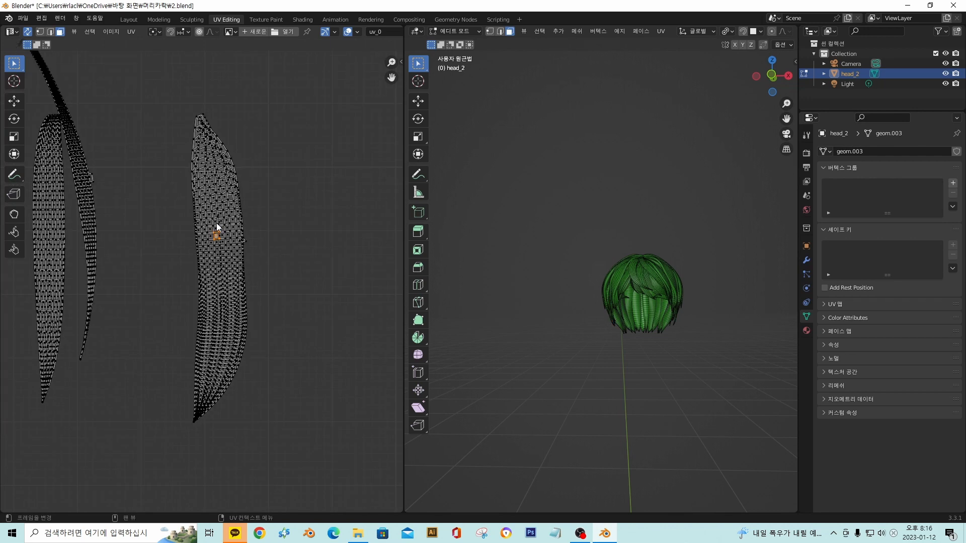
{"action": "scroll", "coordinate": [215, 231], "scroll_direction": "up", "scroll_amount": 3}
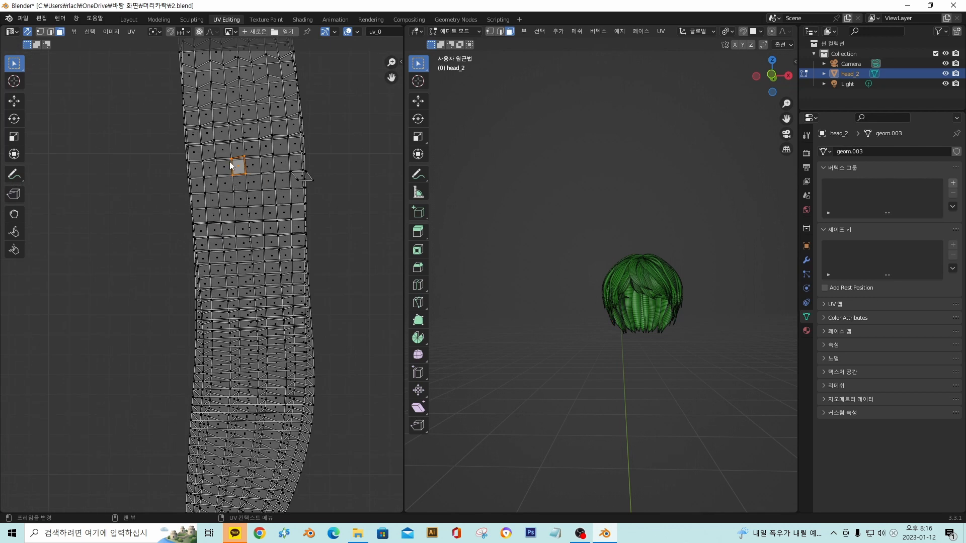
- Switch to edge selection and level the quad's upper and lower edges with Align Y
{"action": "left_click", "coordinate": [50, 31]}
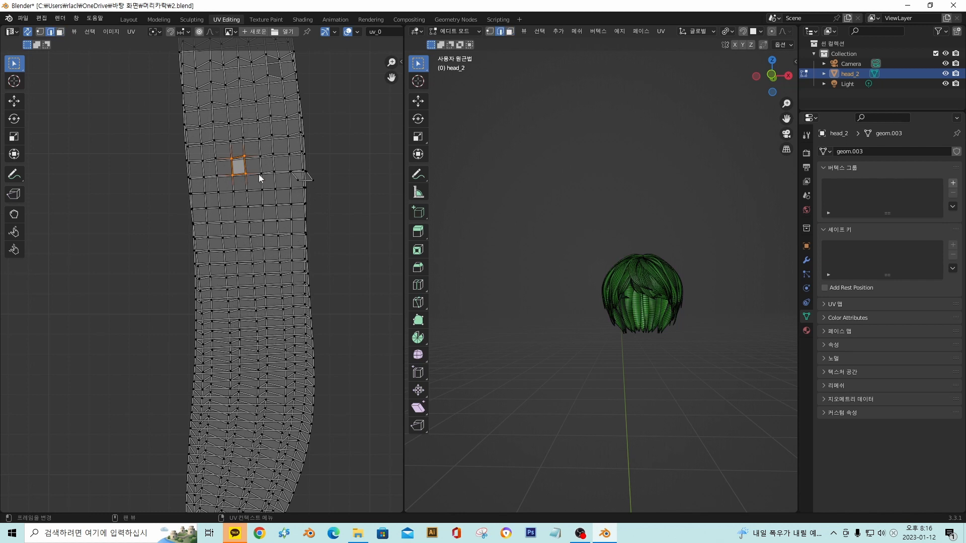
{"action": "left_click", "coordinate": [239, 158]}
{"action": "right_click", "coordinate": [239, 157]}
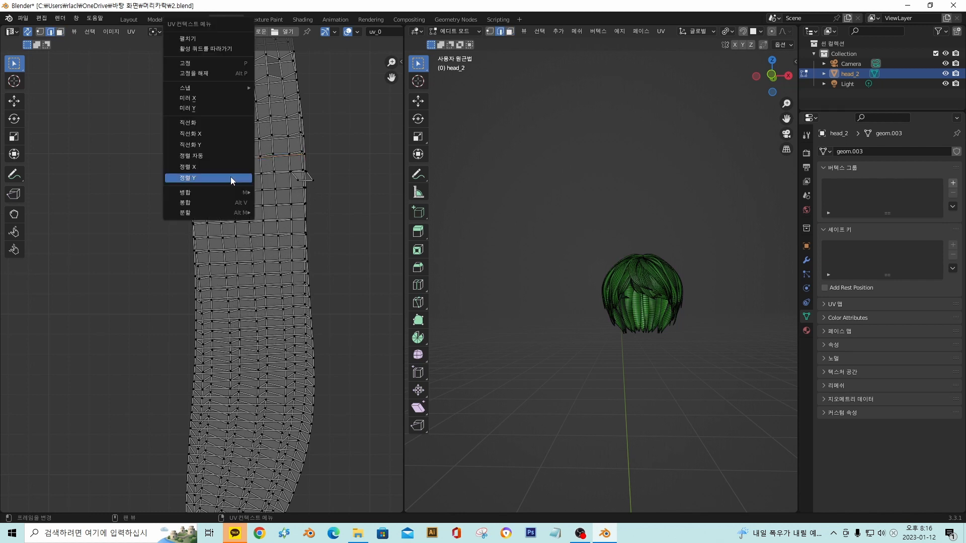
{"action": "left_click", "coordinate": [230, 176]}
{"action": "left_click", "coordinate": [240, 173], "text": "alt"}
{"action": "left_click", "coordinate": [240, 174]}
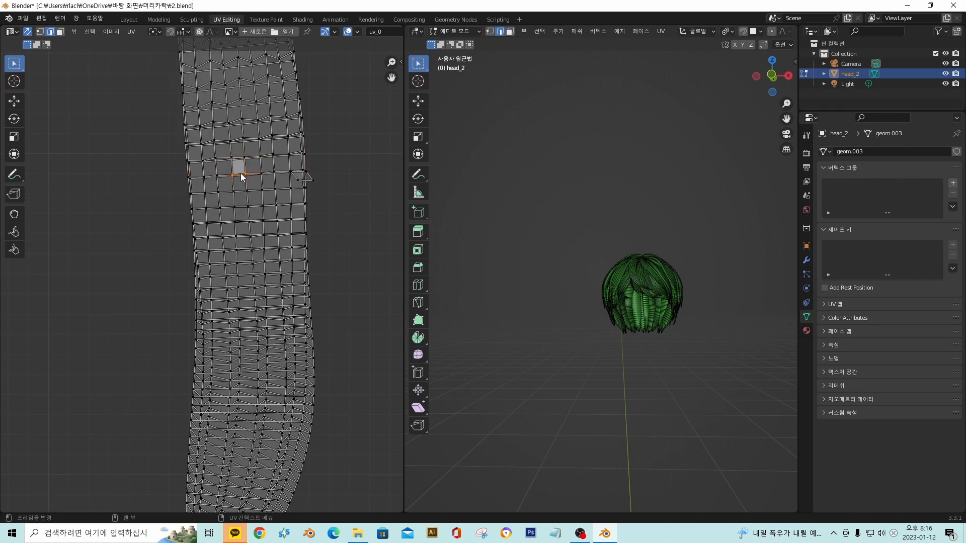
{"action": "right_click", "coordinate": [241, 174]}
{"action": "left_click", "coordinate": [241, 174]}
- Make the quad's two side edges vertical with Align X
{"action": "left_click", "coordinate": [234, 166]}
{"action": "right_click", "coordinate": [234, 166]}
{"action": "left_click", "coordinate": [235, 166]}
{"action": "left_click", "coordinate": [245, 164]}
{"action": "right_click", "coordinate": [244, 164]}
{"action": "left_click", "coordinate": [245, 165]}
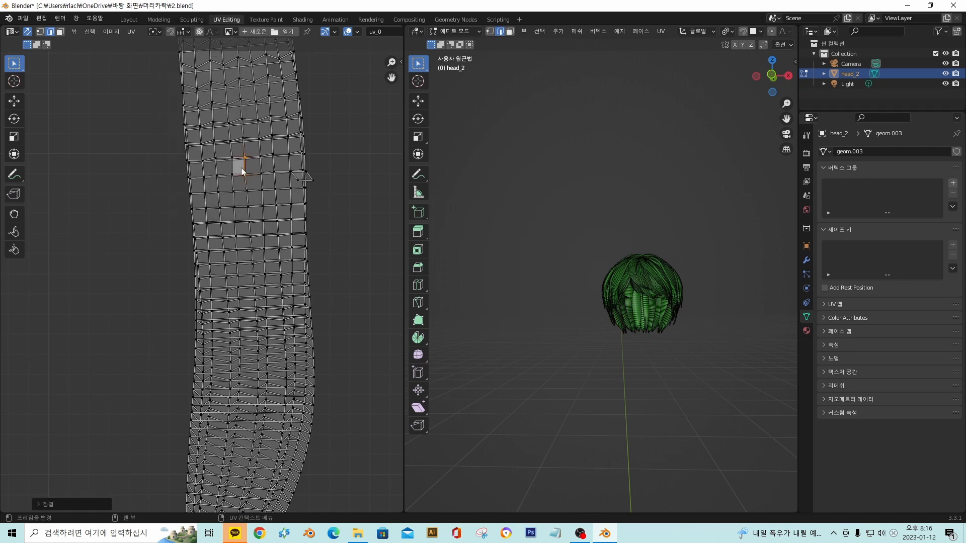
- Select the entire linked strand island and straighten it into a rectangle with Follow Active Quads
{"action": "key", "text": "ctrl+l"}
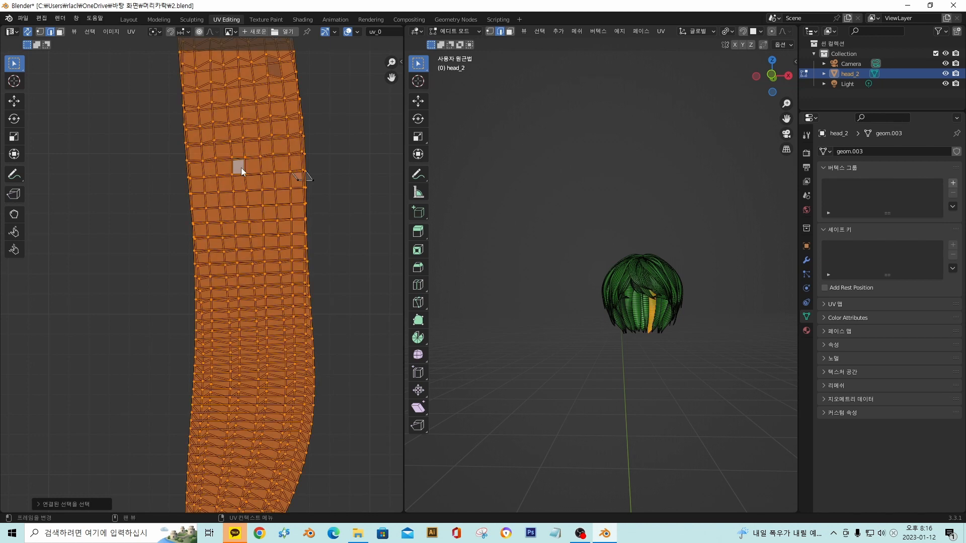
{"action": "scroll", "coordinate": [257, 161], "scroll_direction": "down", "scroll_amount": 1}
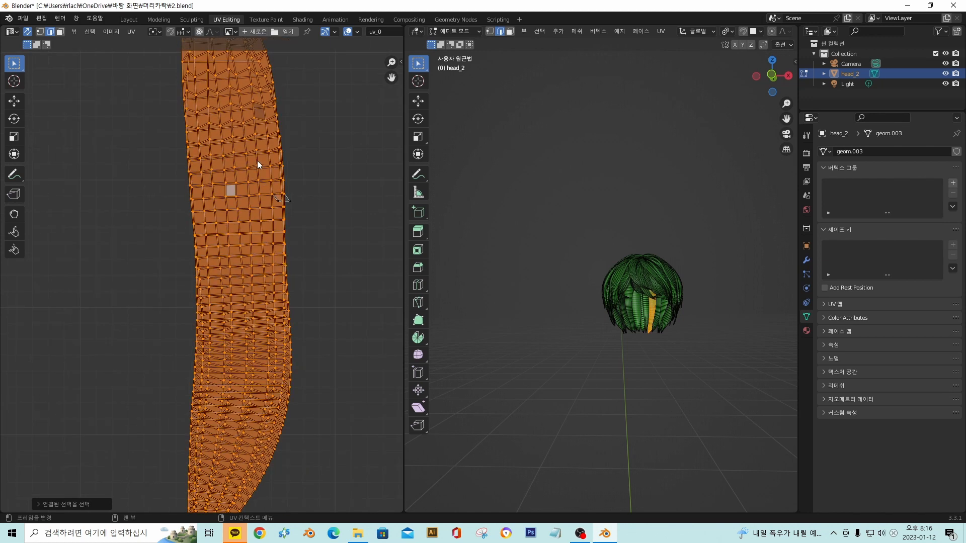
{"action": "right_click", "coordinate": [257, 161]}
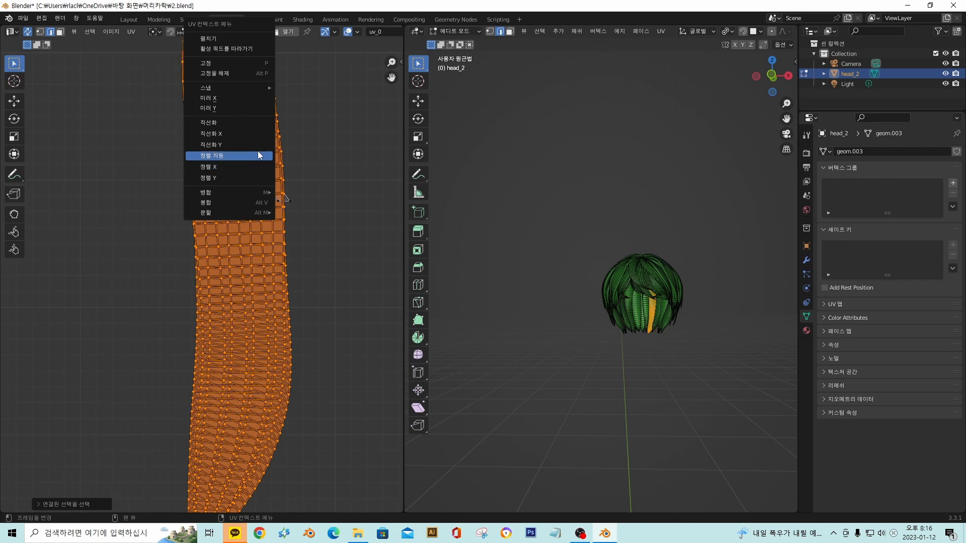
{"action": "left_click", "coordinate": [246, 50]}
{"action": "scroll", "coordinate": [256, 173], "scroll_direction": "down", "scroll_amount": 5}
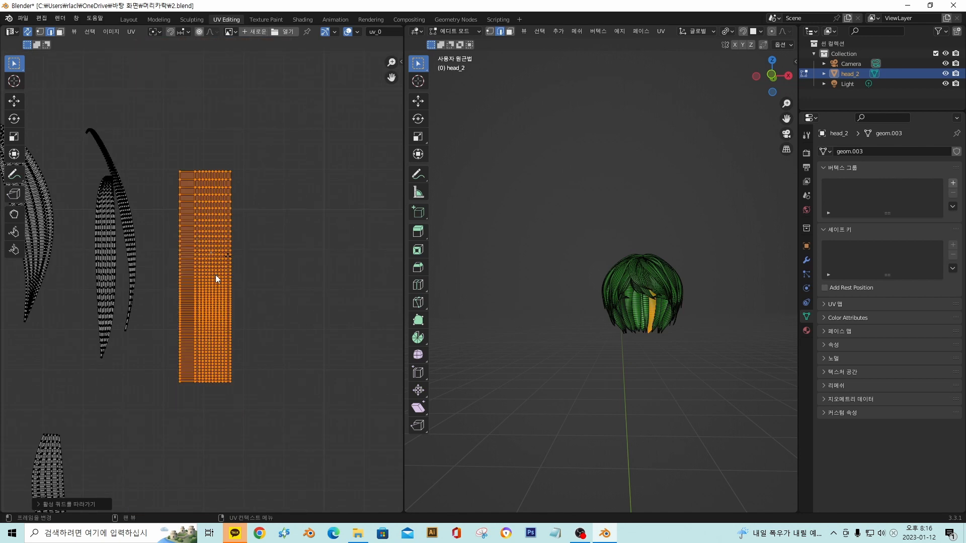
- Move the straightened strand island into empty space away from the curved islands and check its grid
{"action": "left_click_drag", "start_coordinate": [215, 276], "coordinate": [318, 217]}
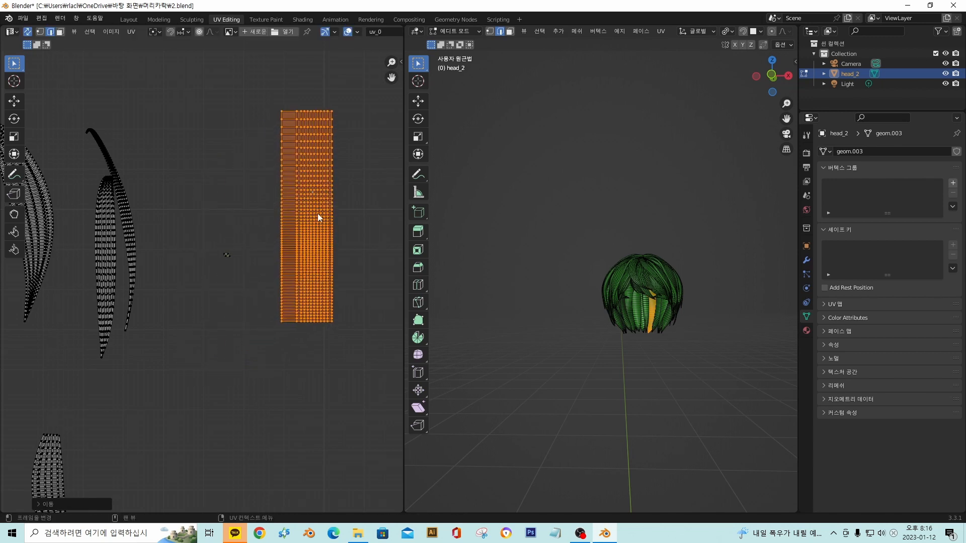
{"action": "scroll", "coordinate": [322, 152], "scroll_direction": "up", "scroll_amount": 2}
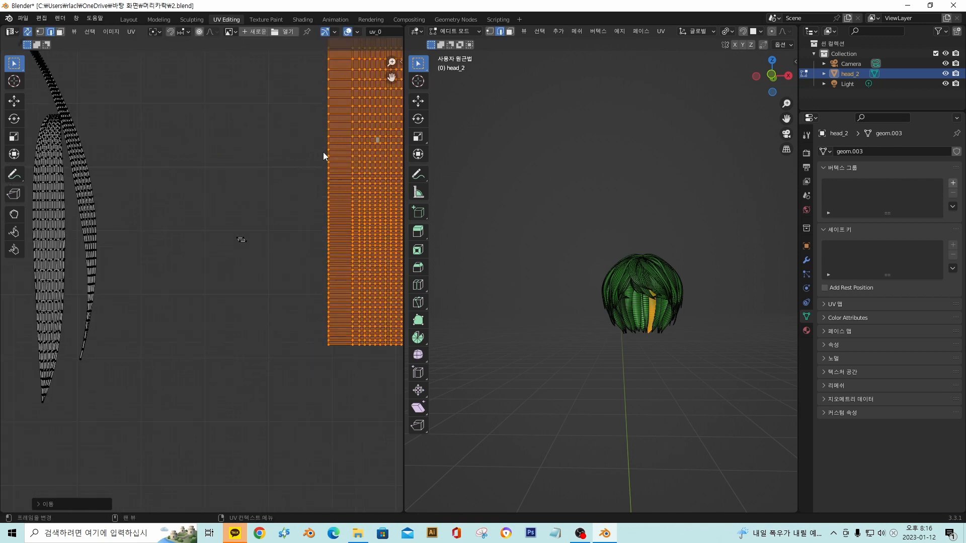
{"action": "middle_click_drag", "start_coordinate": [356, 164], "coordinate": [274, 236]}
{"action": "scroll", "coordinate": [290, 246], "scroll_direction": "up", "scroll_amount": 2}
{"action": "scroll", "coordinate": [289, 246], "scroll_direction": "down", "scroll_amount": 3}
{"action": "scroll", "coordinate": [290, 244], "scroll_direction": "down", "scroll_amount": 1}
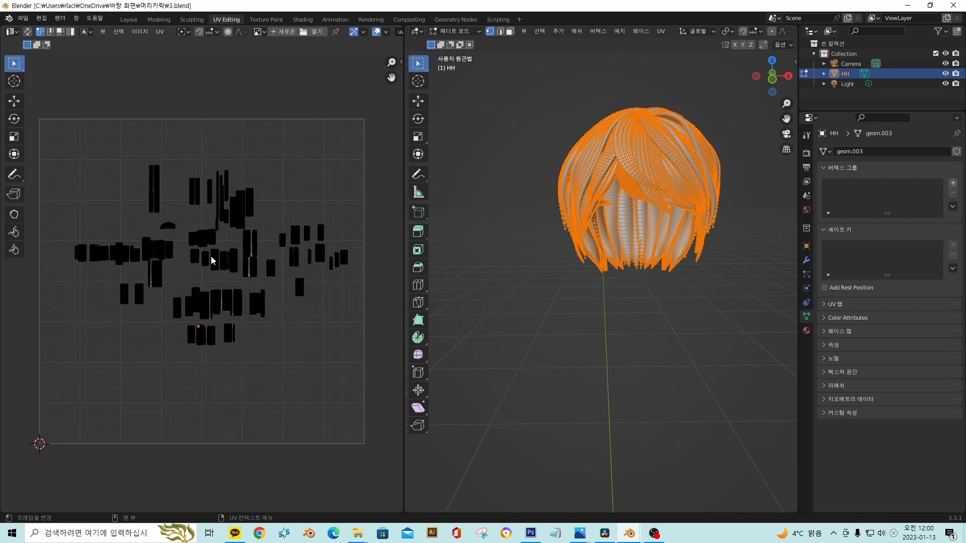
- Open the template image CTSBSON.png from the D:\심즈 옷만들기 folder as the UV editor background
{"action": "scroll", "coordinate": [210, 256], "scroll_direction": "up", "scroll_amount": 8}
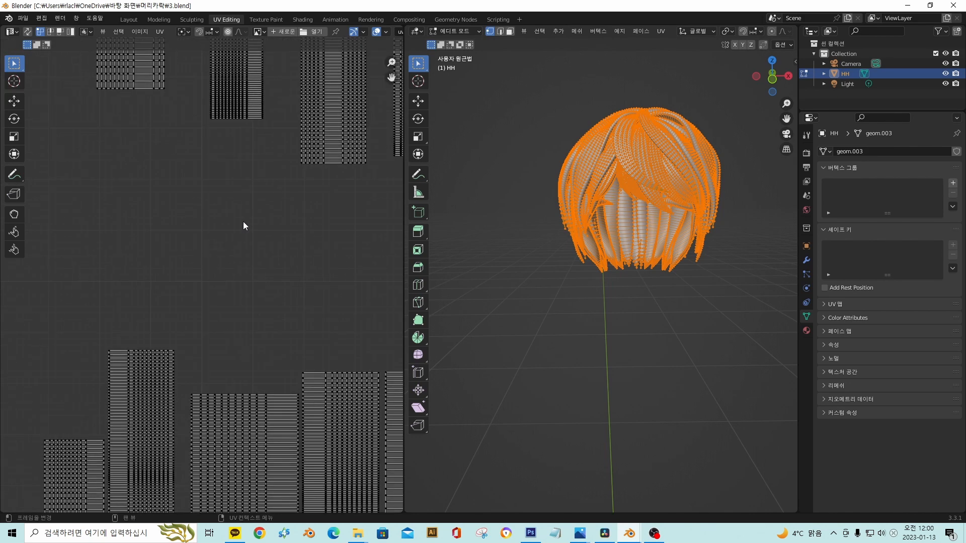
{"action": "scroll", "coordinate": [243, 221], "scroll_direction": "down", "scroll_amount": 8}
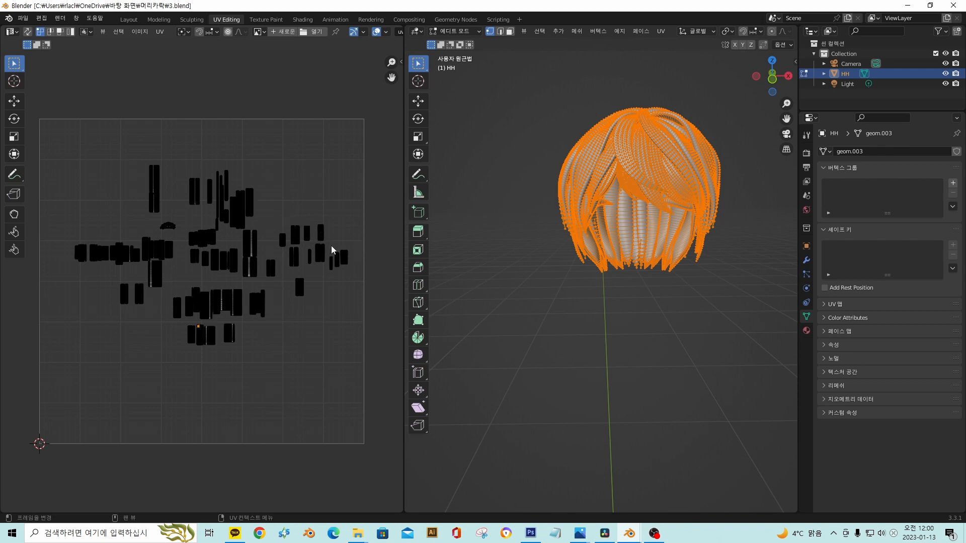
{"action": "scroll", "coordinate": [326, 272], "scroll_direction": "down", "scroll_amount": 4}
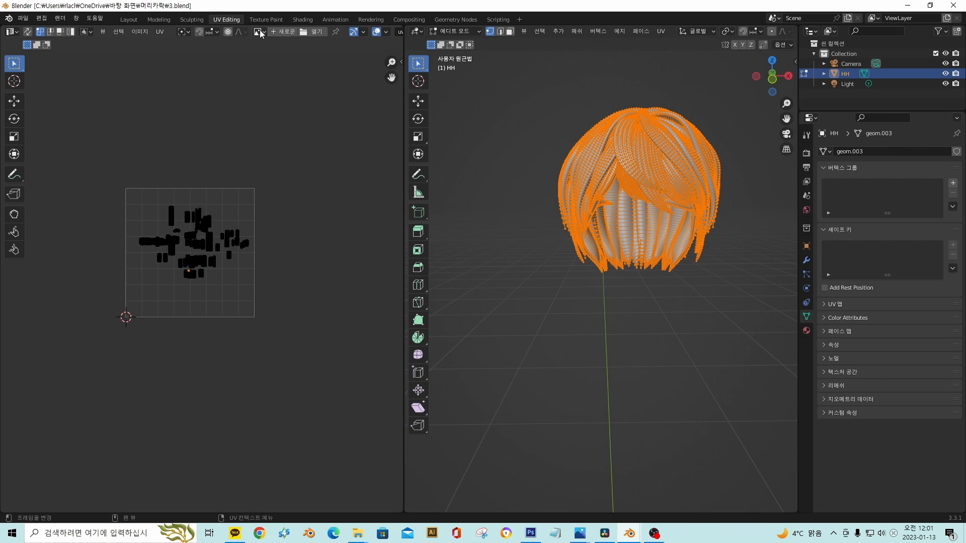
{"action": "left_click", "coordinate": [309, 32]}
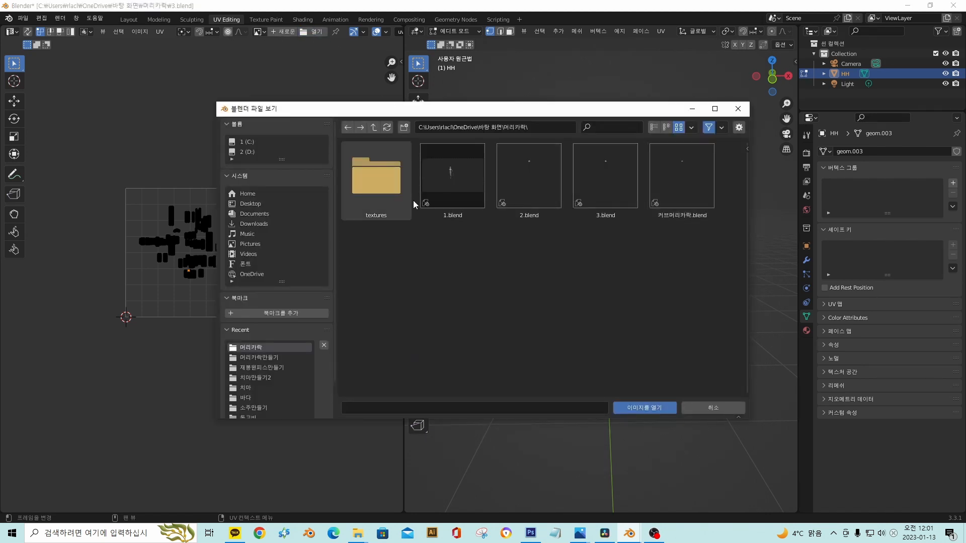
{"action": "left_click", "coordinate": [388, 298]}
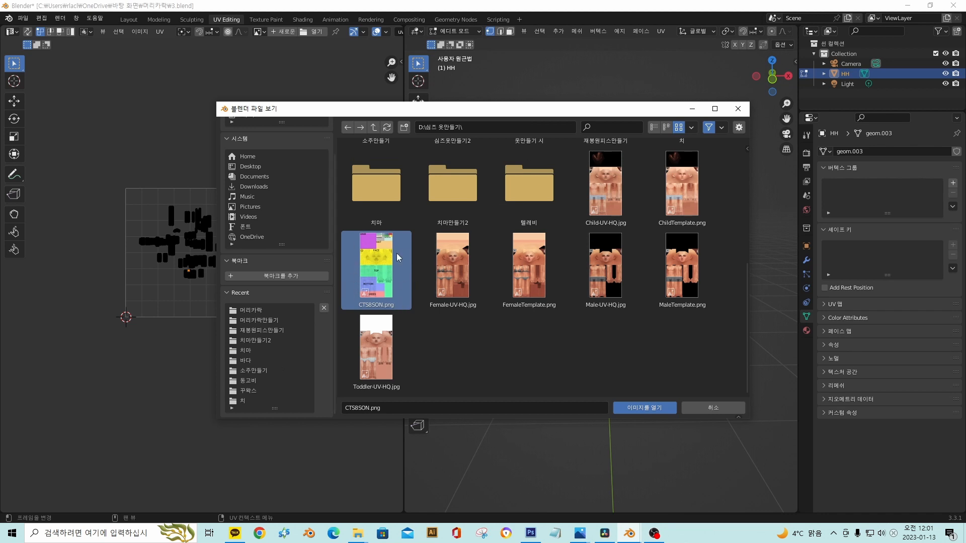
{"action": "left_click", "coordinate": [646, 408]}
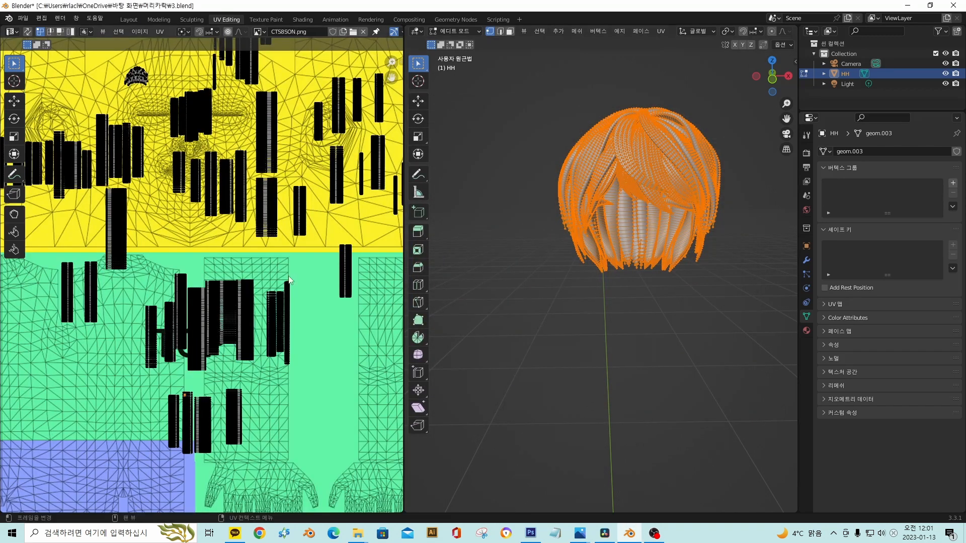
- Select all the hair UV islands and move them up toward the HAIR area of the template
{"action": "scroll", "coordinate": [213, 263], "scroll_direction": "down", "scroll_amount": 1}
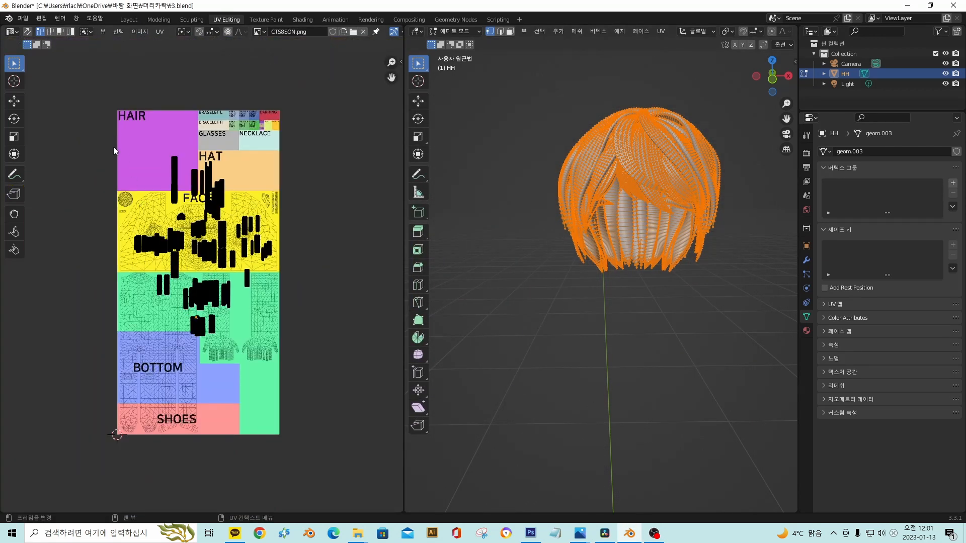
{"action": "key", "text": "a"}
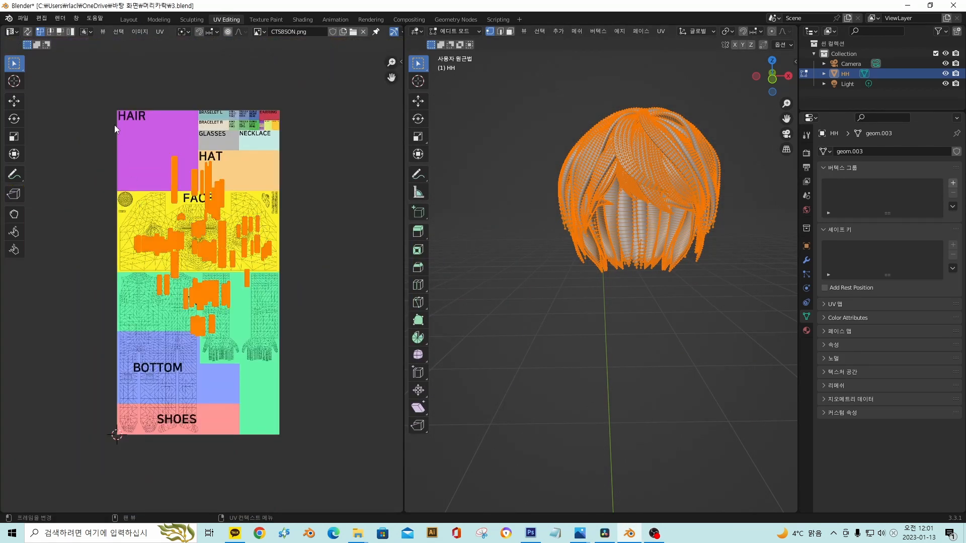
{"action": "key", "text": "g"}
{"action": "left_click", "coordinate": [227, 128]}
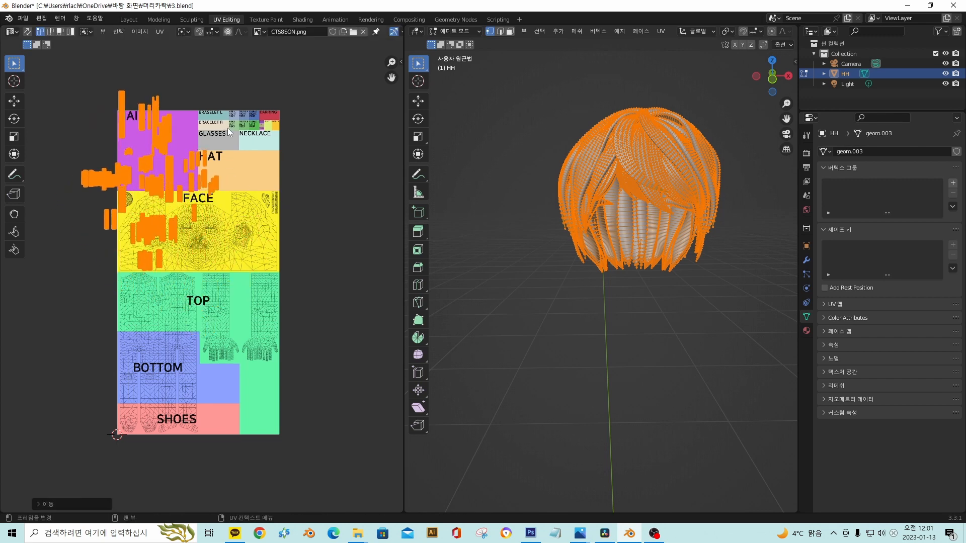
- Scale down all the hair UV islands and reposition them until they fit completely inside the template's HAIR area
{"action": "key", "text": "s"}
{"action": "left_click", "coordinate": [177, 167]}
{"action": "key", "text": "g"}
{"action": "left_click", "coordinate": [182, 146]}
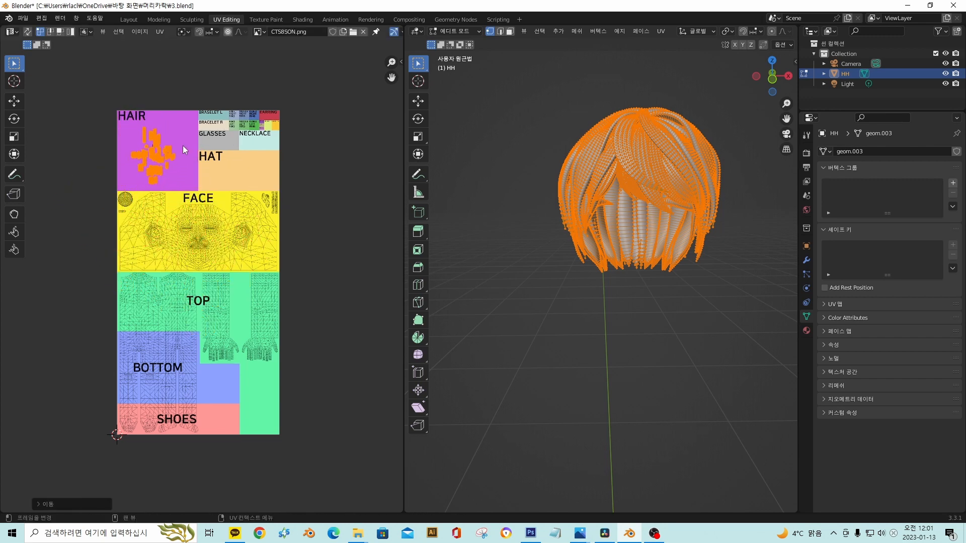
{"action": "key", "text": "s"}
{"action": "left_click", "coordinate": [197, 149]}
{"action": "key", "text": "g"}
{"action": "left_click", "coordinate": [201, 151]}
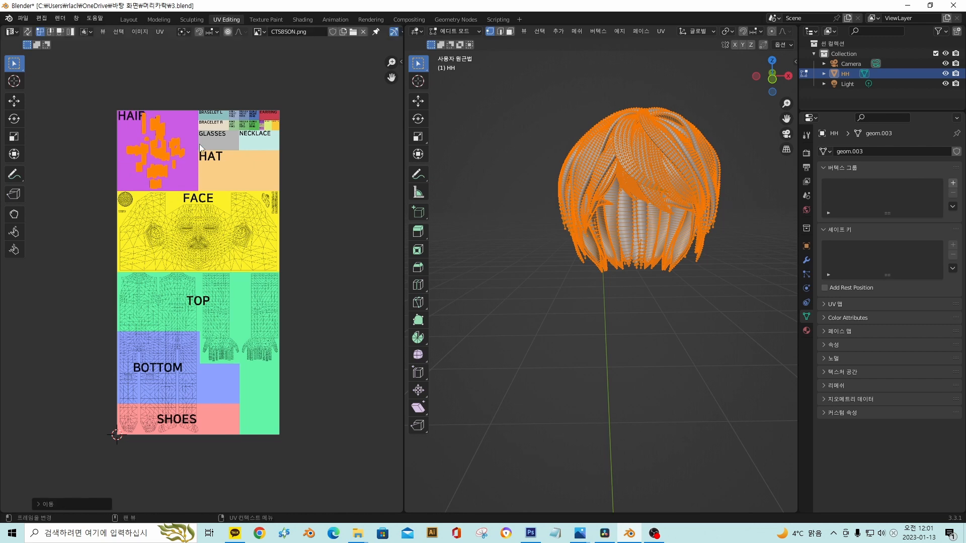
{"action": "key", "text": "s"}
{"action": "left_click", "coordinate": [159, 149]}
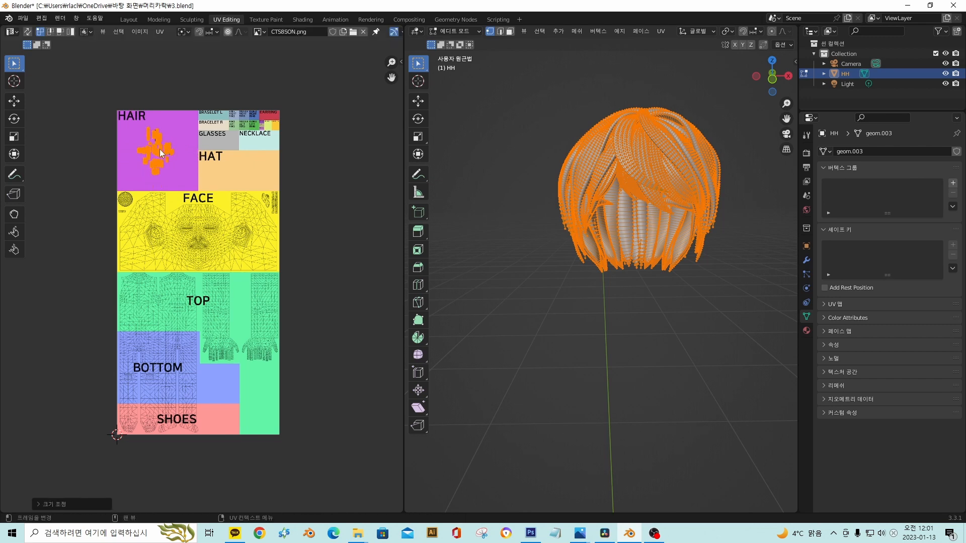
{"action": "scroll", "coordinate": [159, 152], "scroll_direction": "up", "scroll_amount": 3}
{"action": "middle_click_drag", "start_coordinate": [159, 151], "coordinate": [187, 326]}
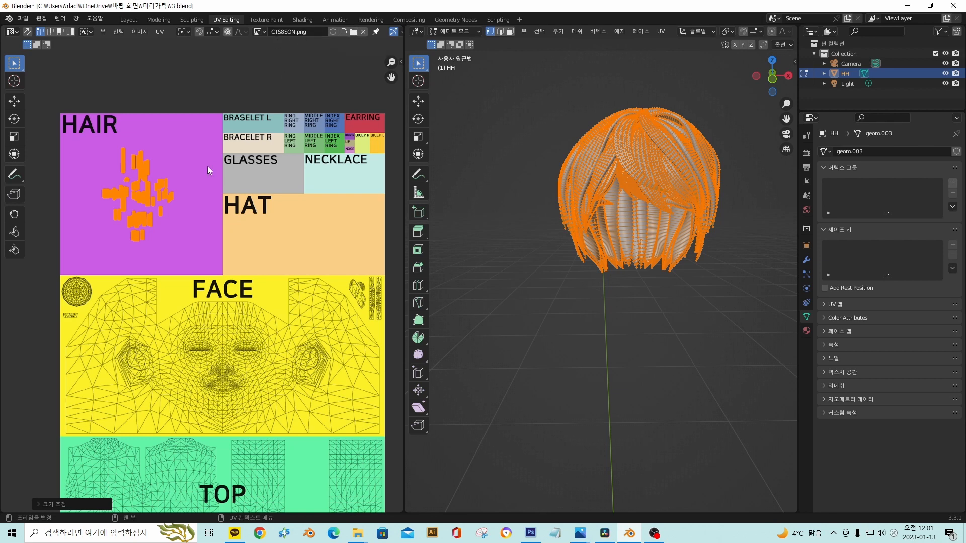
- Create a new blank black image named Untitled, 1024 px wide and 2048 px high, with alpha enabled
{"action": "left_click", "coordinate": [344, 32]}
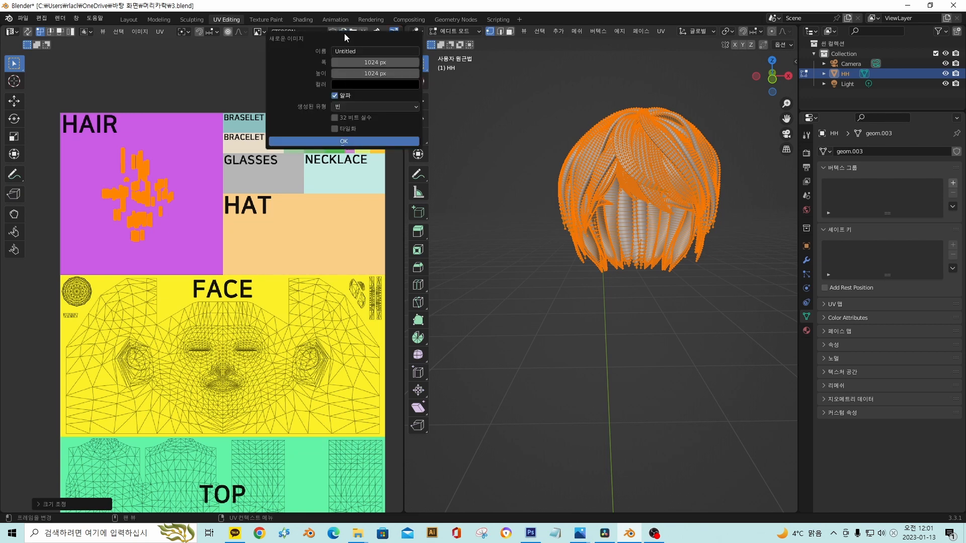
{"action": "left_click", "coordinate": [371, 73]}
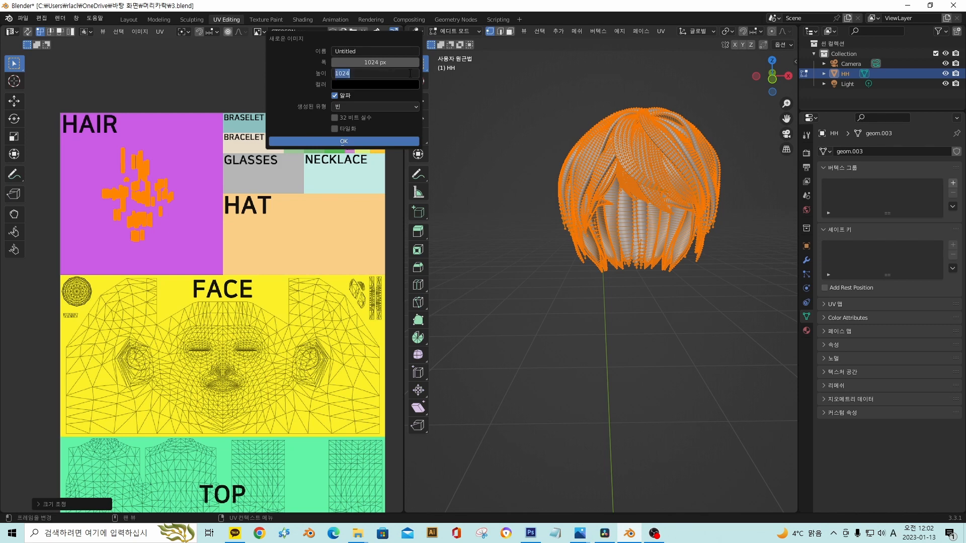
{"action": "type", "text": "2048"}
{"action": "key", "text": "Return"}
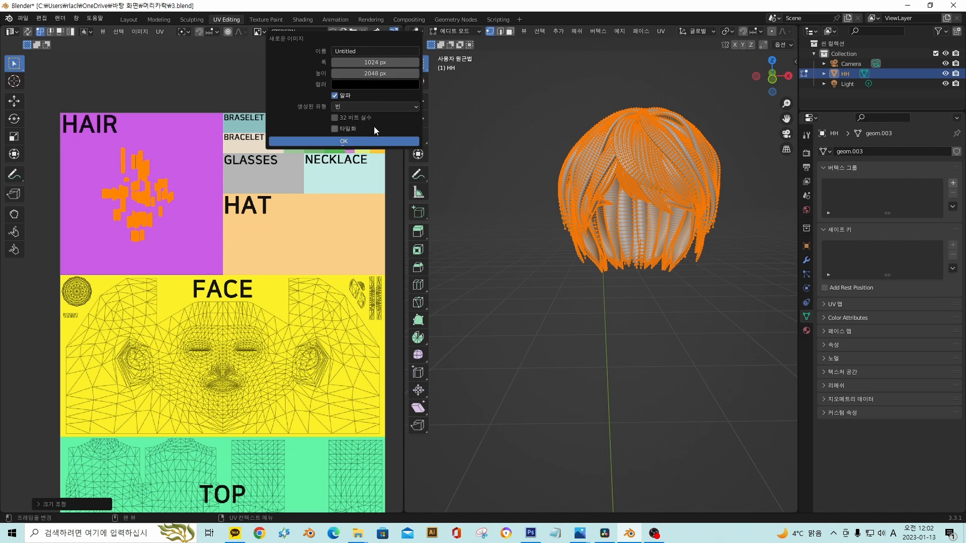
{"action": "left_click", "coordinate": [351, 143]}
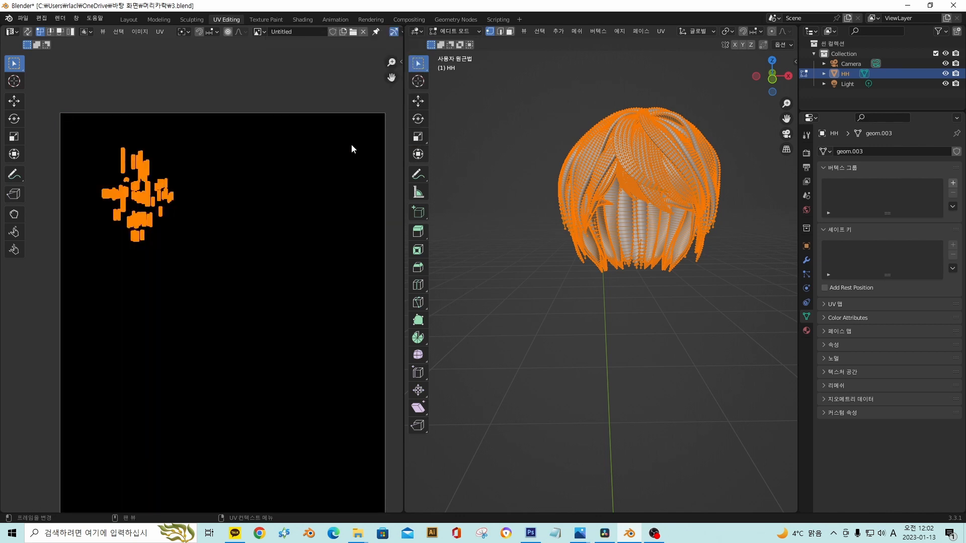
{"action": "scroll", "coordinate": [261, 198], "scroll_direction": "down", "scroll_amount": 3}
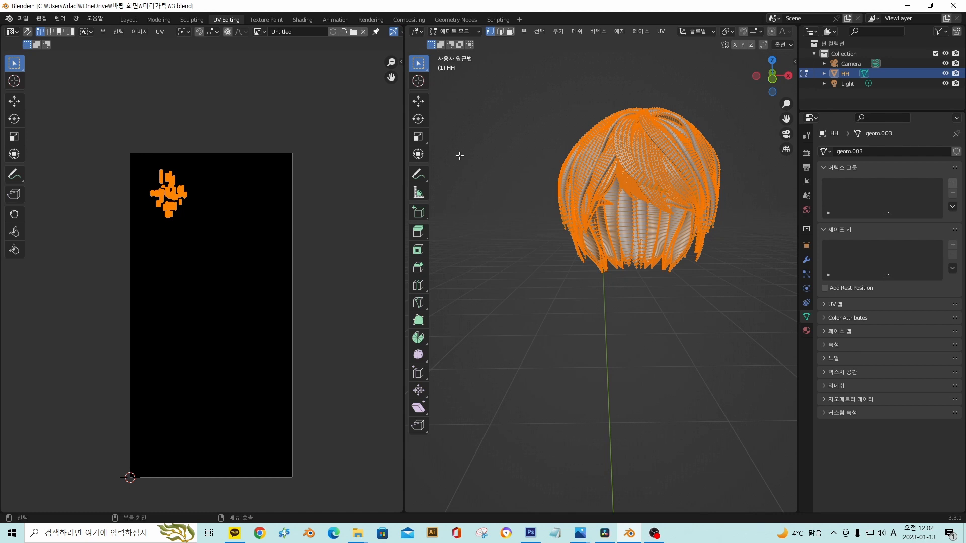
- Change the UV editor area to the Shader Editor and create a new material for the HH hair object
{"action": "left_click", "coordinate": [10, 31]}
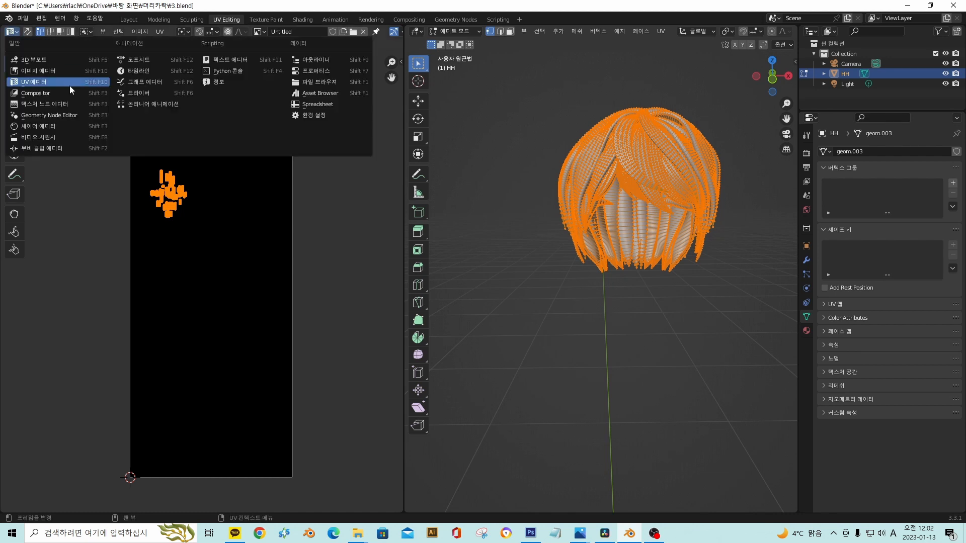
{"action": "left_click", "coordinate": [32, 127]}
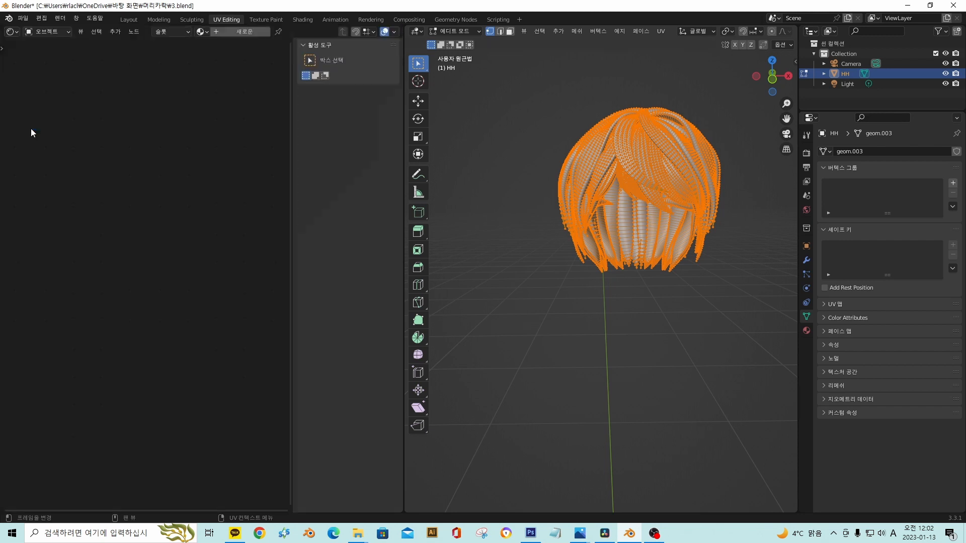
{"action": "left_click", "coordinate": [807, 330]}
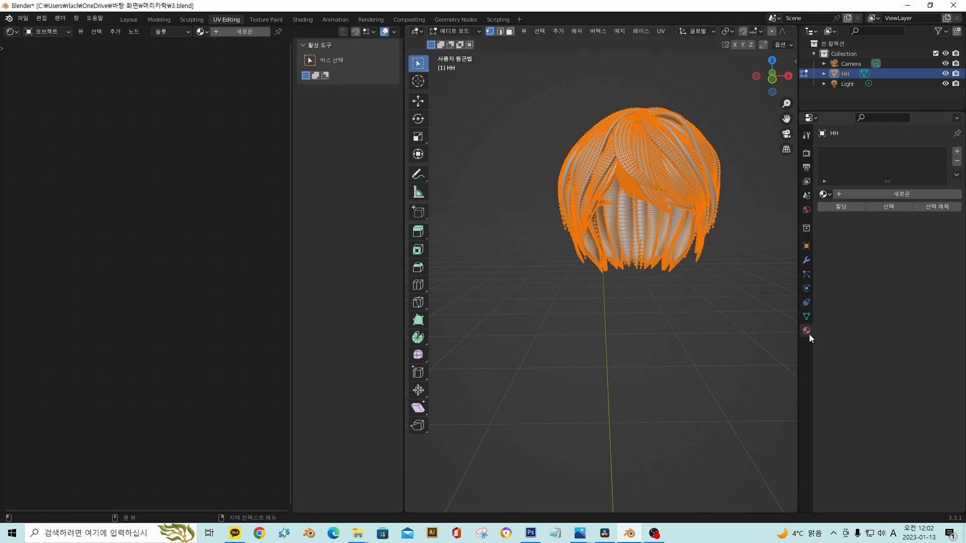
{"action": "left_click", "coordinate": [897, 196]}
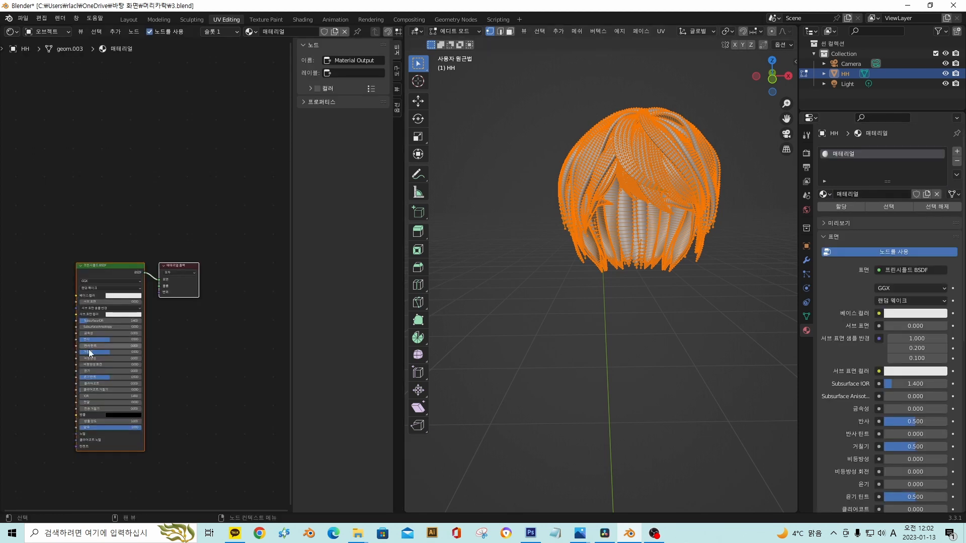
- Add an Image Texture node using the Untitled image and connect its color output to the Principled BSDF's Base Color
{"action": "middle_click_drag", "start_coordinate": [106, 323], "coordinate": [198, 263]}
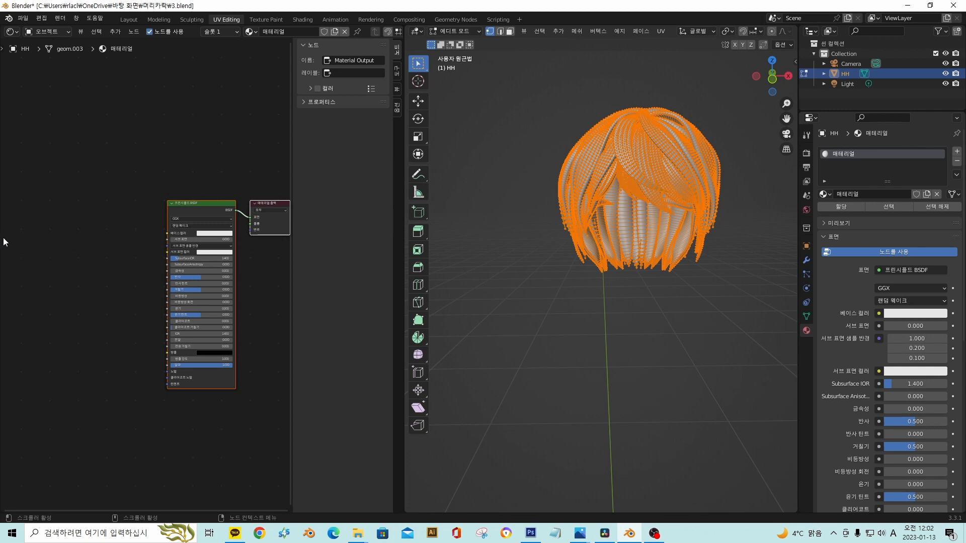
{"action": "left_click", "coordinate": [53, 255]}
{"action": "key", "text": "shift+a"}
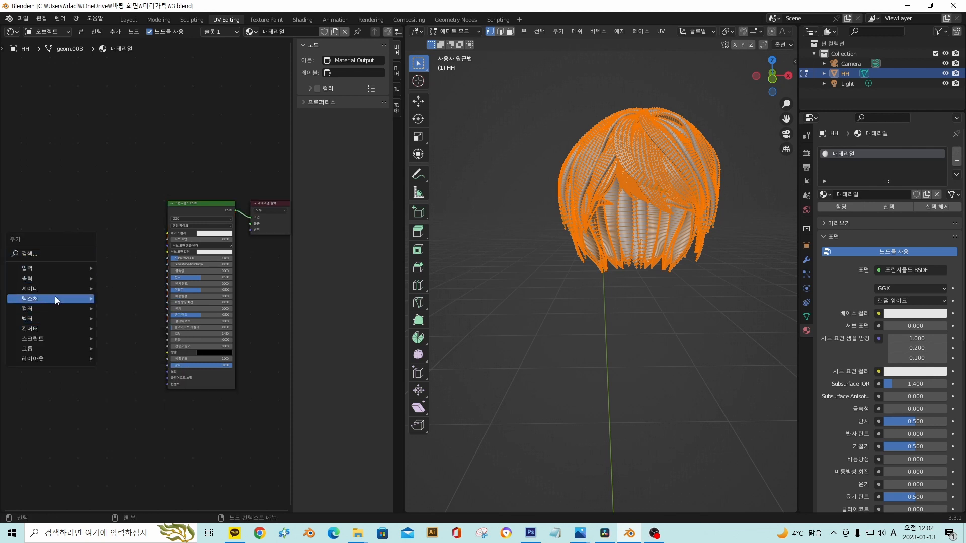
{"action": "mouse_move", "coordinate": [56, 297]}
{"action": "left_click", "coordinate": [151, 348]}
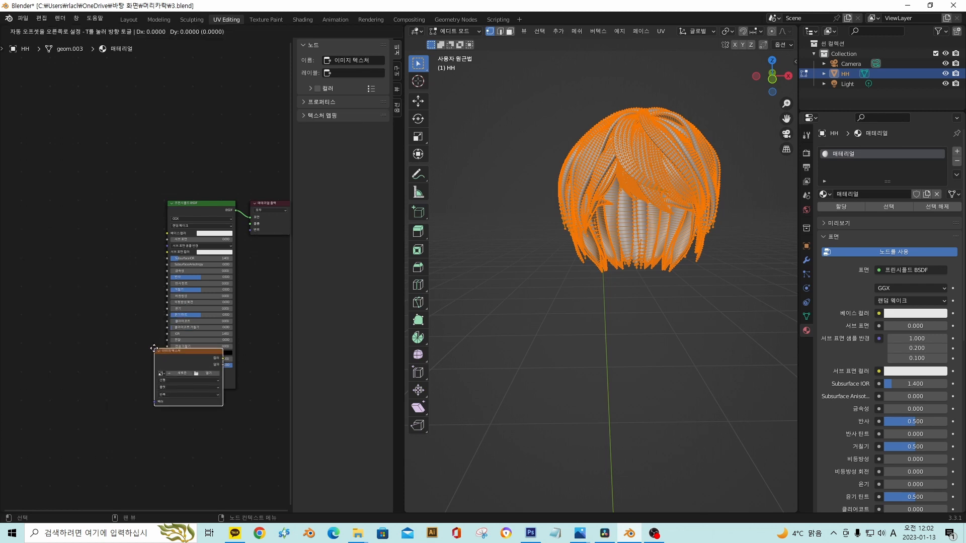
{"action": "left_click_drag", "start_coordinate": [129, 220], "coordinate": [167, 233]}
{"action": "scroll", "coordinate": [176, 248], "scroll_direction": "up", "scroll_amount": 2}
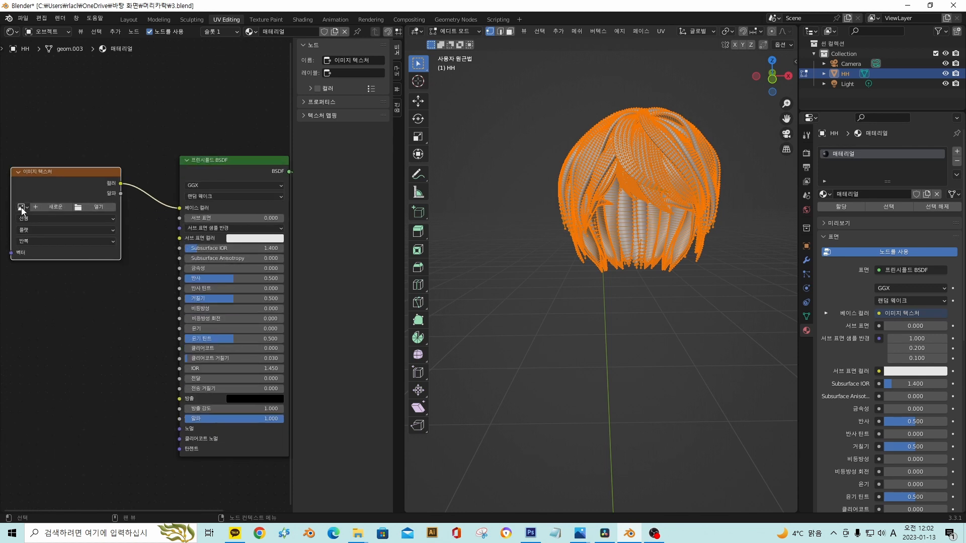
{"action": "left_click", "coordinate": [21, 207]}
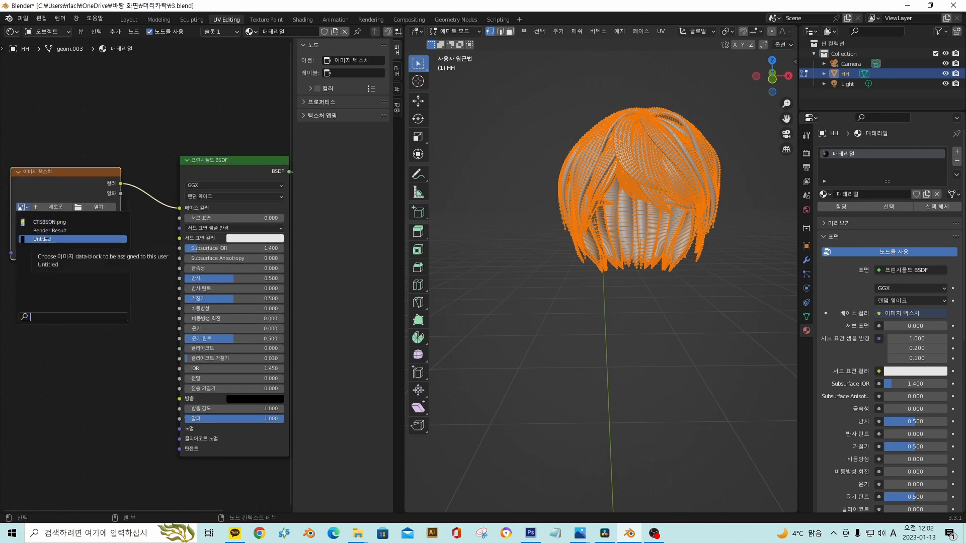
{"action": "left_click", "coordinate": [46, 240]}
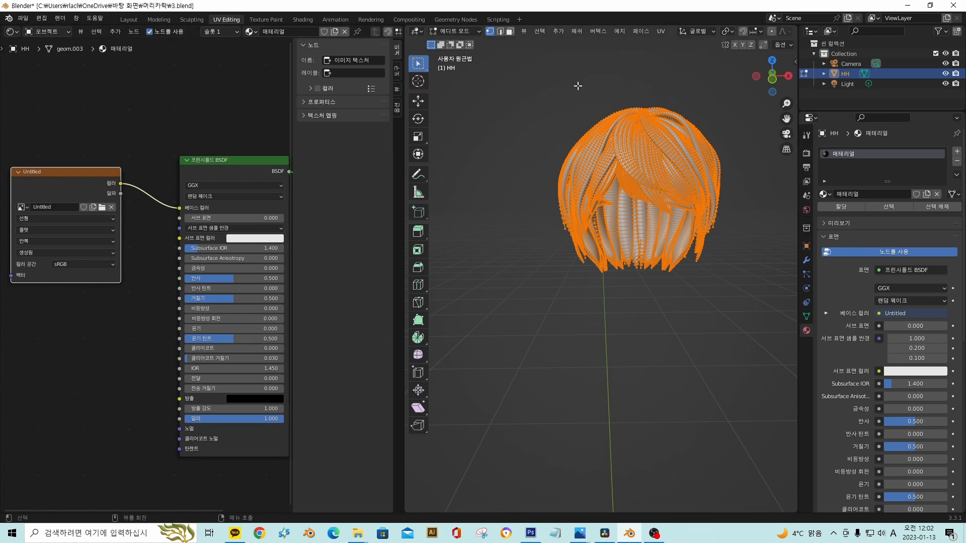
- Set the 3D viewport shading to Material Preview and inspect the textured hair from several angles
{"action": "mouse_move", "coordinate": [720, 91]}
{"action": "middle_mouse_down"}
{"action": "mouse_move", "coordinate": [700, 129]}
{"action": "mouse_move", "coordinate": [724, 106]}
{"action": "middle_mouse_up"}
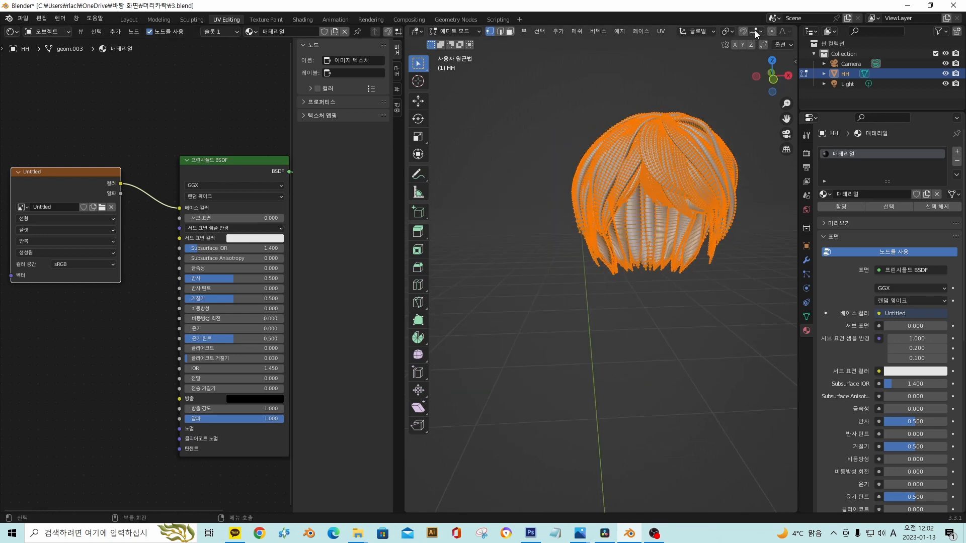
{"action": "middle_click_drag", "start_coordinate": [736, 30], "coordinate": [603, 24]}
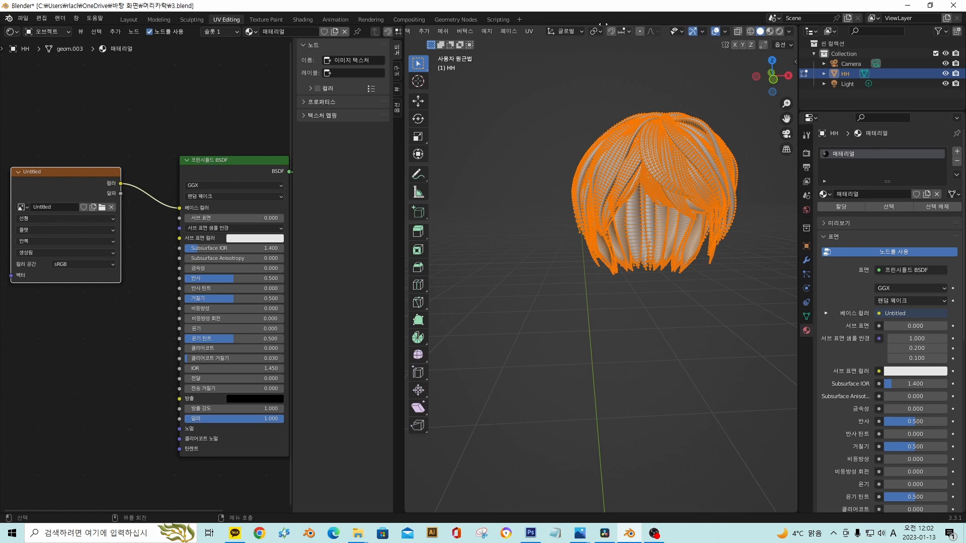
{"action": "left_click", "coordinate": [769, 31]}
{"action": "middle_click_drag", "start_coordinate": [684, 151], "coordinate": [632, 196]}
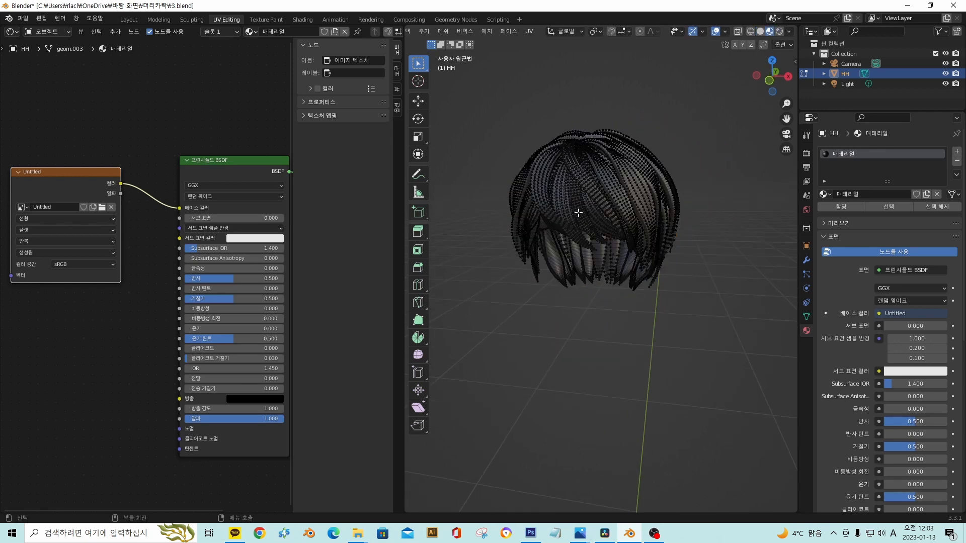
{"action": "middle_click_drag", "start_coordinate": [513, 196], "coordinate": [554, 151]}
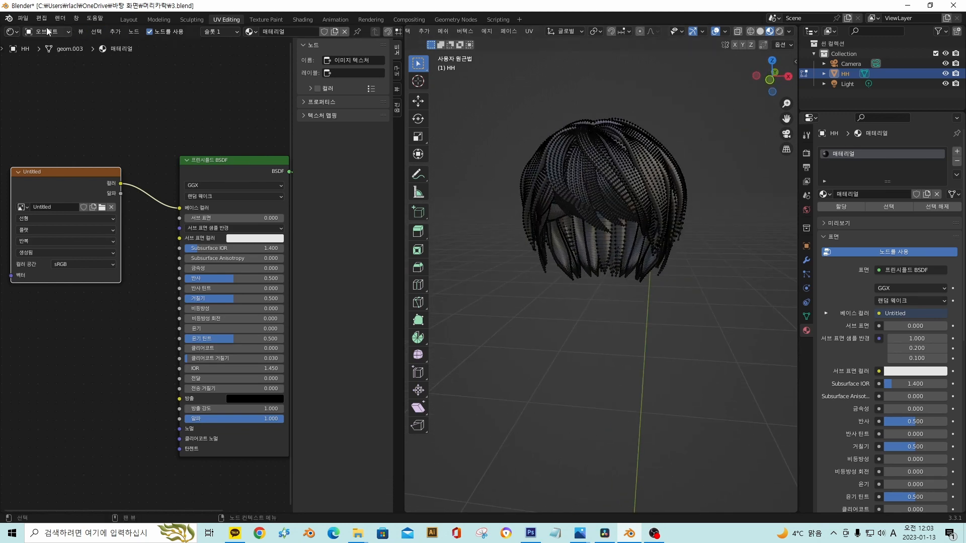
- Put the hair object into Texture Paint mode in the 3D viewport
{"action": "scroll", "coordinate": [468, 55], "scroll_direction": "down", "scroll_amount": 2}
{"action": "scroll", "coordinate": [464, 32], "scroll_direction": "up", "scroll_amount": 6}
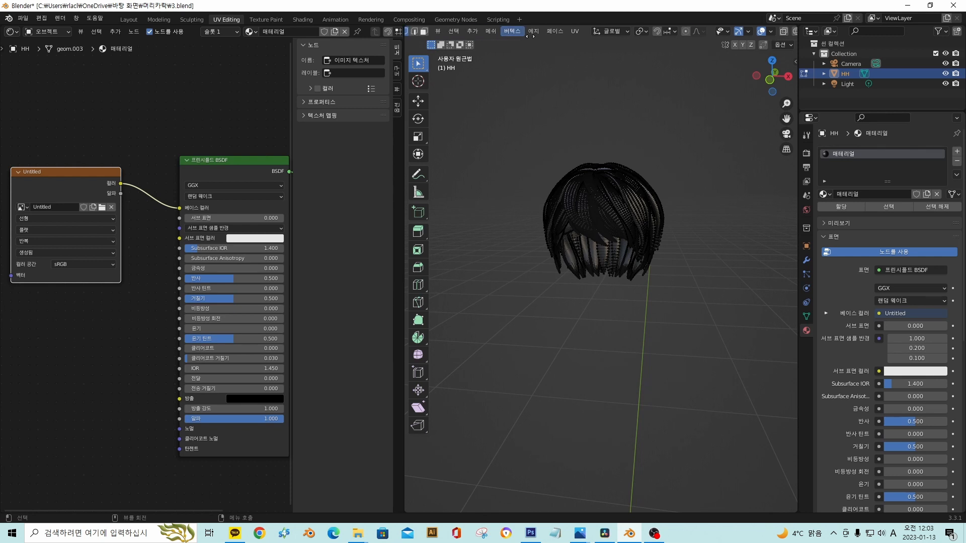
{"action": "left_click", "coordinate": [451, 29]}
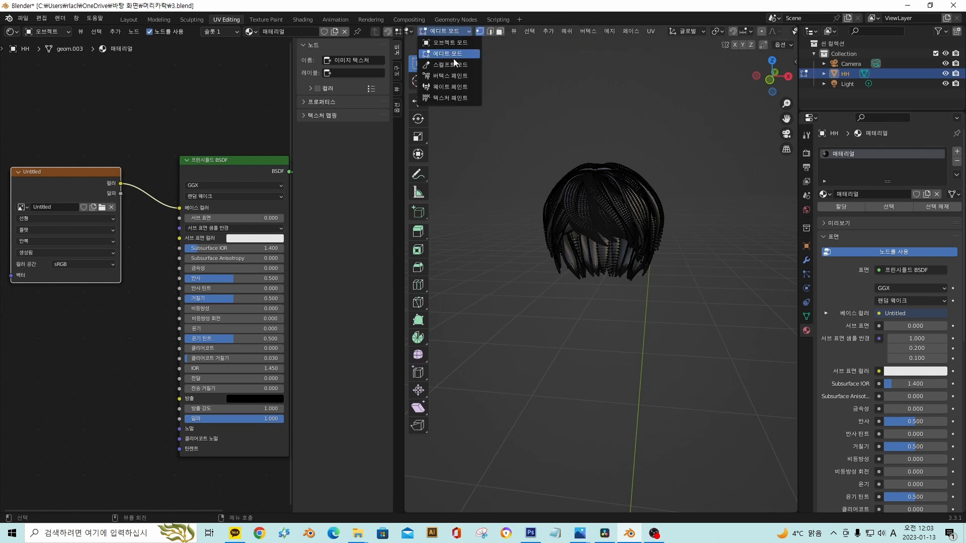
{"action": "left_click", "coordinate": [448, 97]}
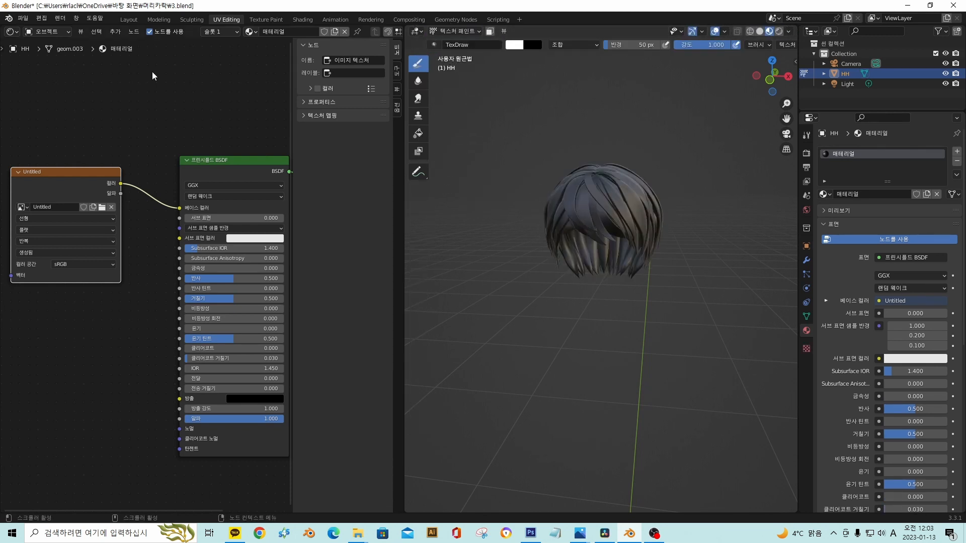
- Change the Shader Editor area to the Image Editor and set it to Paint mode for the Untitled image
{"action": "left_click", "coordinate": [12, 31]}
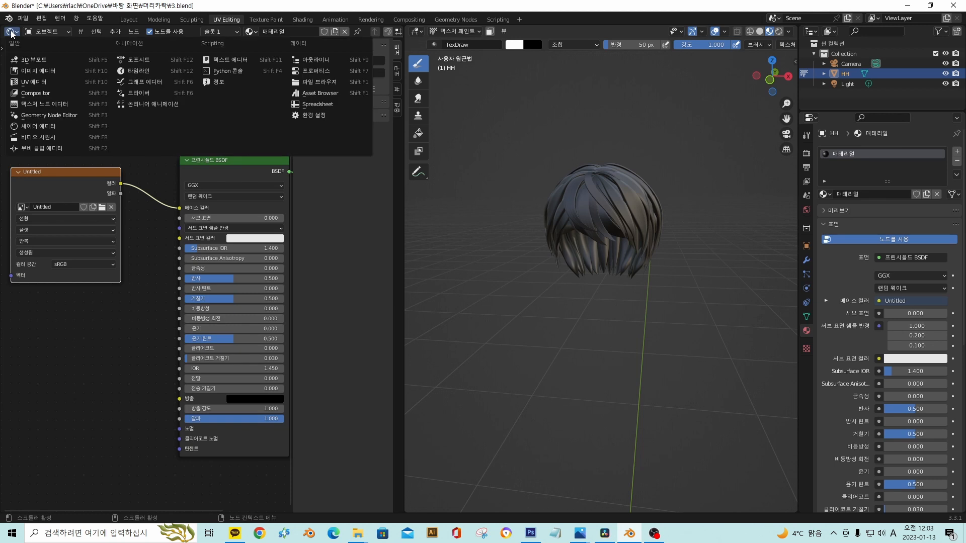
{"action": "left_click", "coordinate": [54, 71]}
{"action": "scroll", "coordinate": [178, 144], "scroll_direction": "up", "scroll_amount": 4}
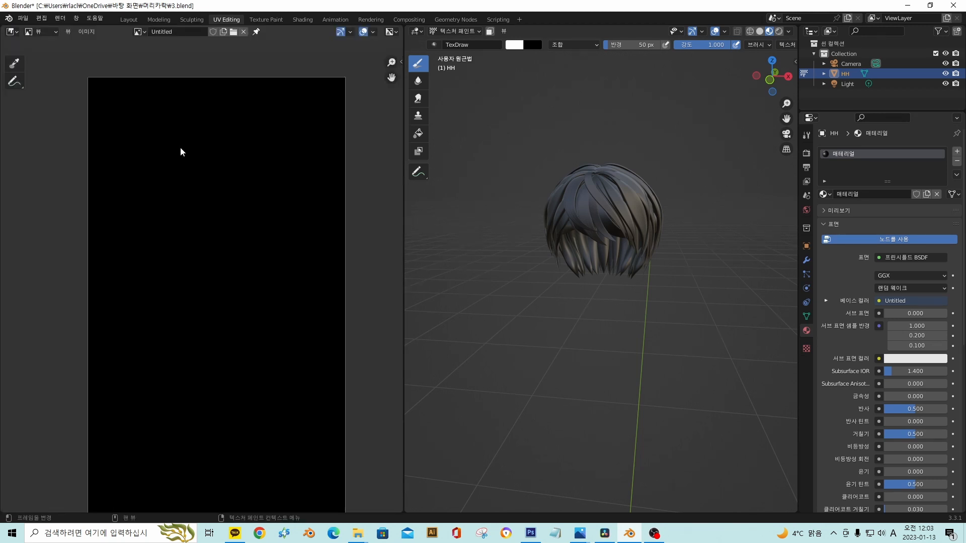
{"action": "scroll", "coordinate": [183, 143], "scroll_direction": "down", "scroll_amount": 2}
{"action": "middle_click_drag", "start_coordinate": [567, 194], "coordinate": [594, 194]}
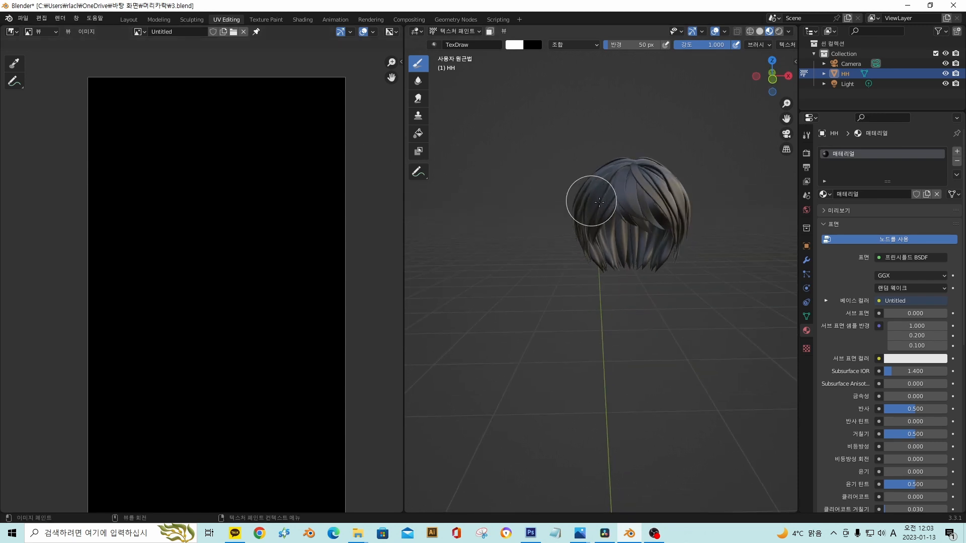
{"action": "left_click", "coordinate": [50, 33]}
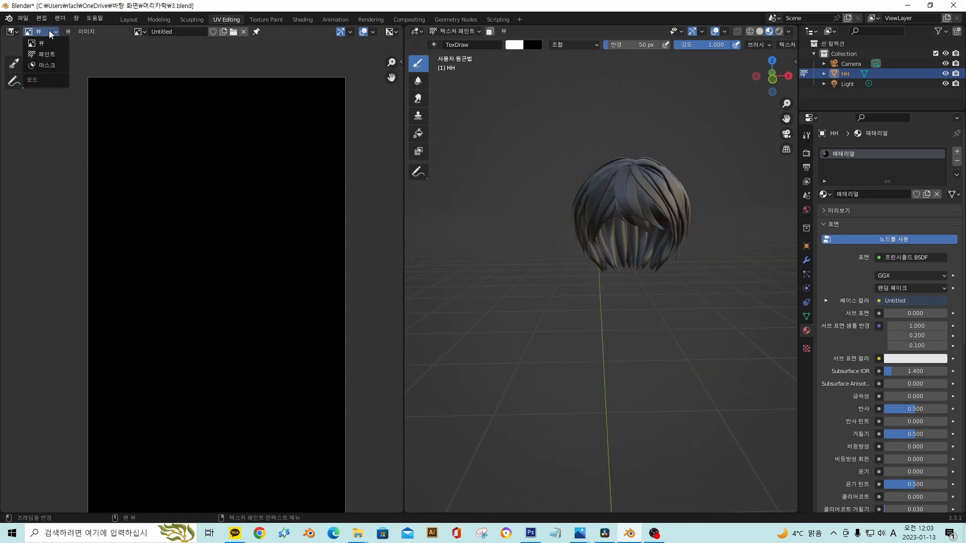
{"action": "left_click", "coordinate": [55, 56]}
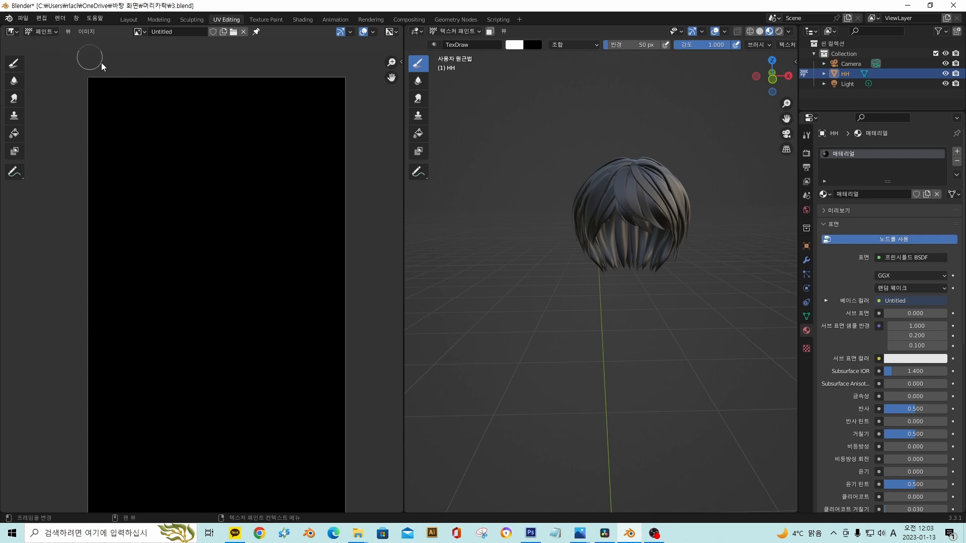
- Test the brush in white on the hair model and over the hair UV region of the Untitled image
{"action": "mouse_move", "coordinate": [630, 168]}
{"action": "left_mouse_down"}
{"action": "mouse_move", "coordinate": [655, 215]}
{"action": "mouse_move", "coordinate": [557, 210]}
{"action": "mouse_move", "coordinate": [685, 211]}
{"action": "mouse_move", "coordinate": [588, 225]}
{"action": "left_mouse_up"}
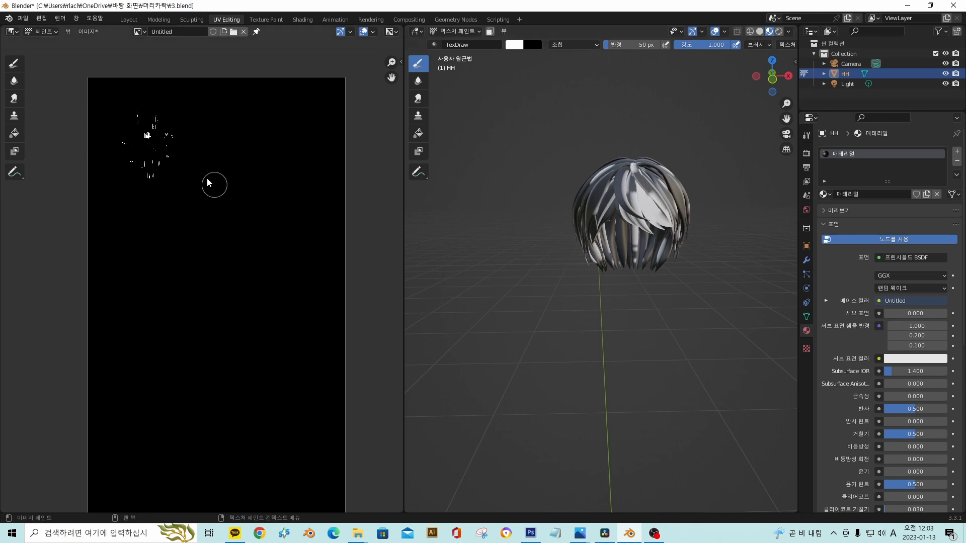
{"action": "mouse_move", "coordinate": [178, 166]}
{"action": "left_mouse_down"}
{"action": "mouse_move", "coordinate": [134, 173]}
{"action": "mouse_move", "coordinate": [196, 137]}
{"action": "mouse_move", "coordinate": [143, 123]}
{"action": "mouse_move", "coordinate": [129, 152]}
{"action": "mouse_move", "coordinate": [125, 90]}
{"action": "mouse_move", "coordinate": [112, 123]}
{"action": "mouse_move", "coordinate": [156, 92]}
{"action": "left_mouse_up"}
{"action": "key", "text": "ctrl+z"}
{"action": "mouse_move", "coordinate": [206, 165]}
{"action": "left_mouse_down"}
{"action": "mouse_move", "coordinate": [112, 158]}
{"action": "mouse_move", "coordinate": [136, 119]}
{"action": "mouse_move", "coordinate": [116, 104]}
{"action": "mouse_move", "coordinate": [114, 111]}
{"action": "mouse_move", "coordinate": [129, 100]}
{"action": "left_mouse_up"}
- Set the brush color to light yellow (H 0.125, S 0.509, V 1.000) and paint over the image's hair UV region
{"action": "left_click", "coordinate": [111, 45]}
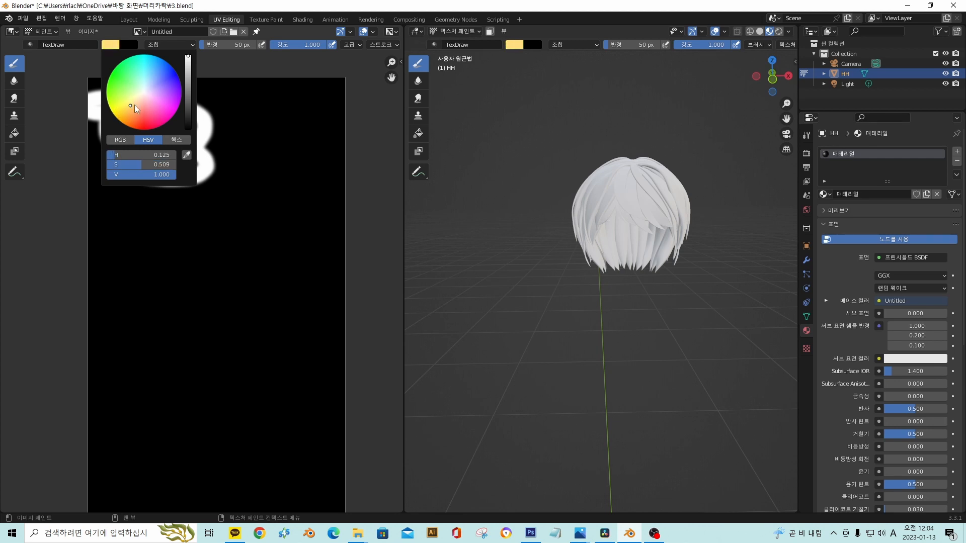
{"action": "mouse_move", "coordinate": [194, 162]}
{"action": "left_mouse_down"}
{"action": "mouse_move", "coordinate": [133, 171]}
{"action": "mouse_move", "coordinate": [202, 189]}
{"action": "mouse_move", "coordinate": [168, 151]}
{"action": "mouse_move", "coordinate": [123, 134]}
{"action": "mouse_move", "coordinate": [133, 121]}
{"action": "mouse_move", "coordinate": [195, 115]}
{"action": "mouse_move", "coordinate": [69, 126]}
{"action": "mouse_move", "coordinate": [99, 101]}
{"action": "mouse_move", "coordinate": [181, 131]}
{"action": "mouse_move", "coordinate": [180, 103]}
{"action": "mouse_move", "coordinate": [169, 139]}
{"action": "mouse_move", "coordinate": [89, 76]}
{"action": "mouse_move", "coordinate": [190, 82]}
{"action": "mouse_move", "coordinate": [206, 114]}
{"action": "mouse_move", "coordinate": [187, 94]}
{"action": "left_mouse_up"}
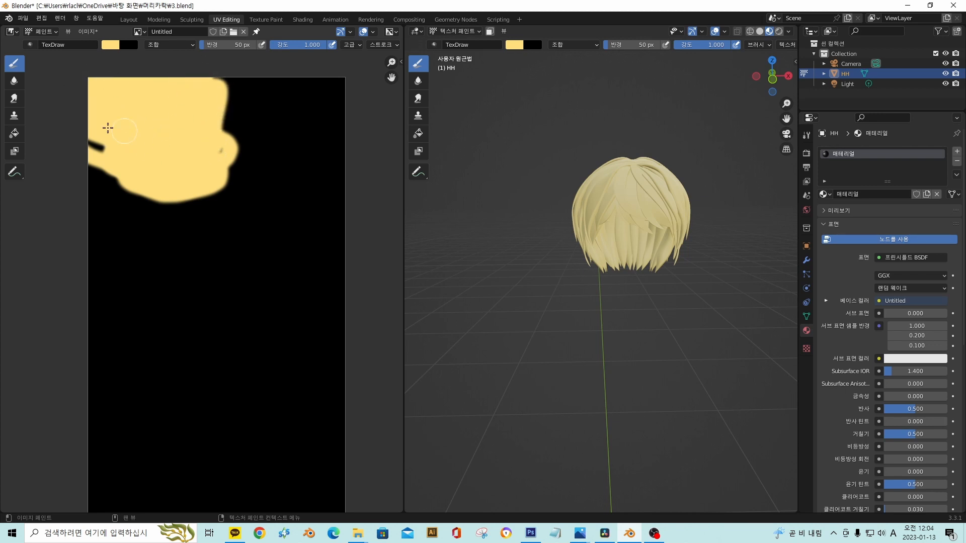
{"action": "mouse_move", "coordinate": [107, 128]}
{"action": "left_mouse_down"}
{"action": "mouse_move", "coordinate": [77, 177]}
{"action": "mouse_move", "coordinate": [89, 161]}
{"action": "left_mouse_up"}
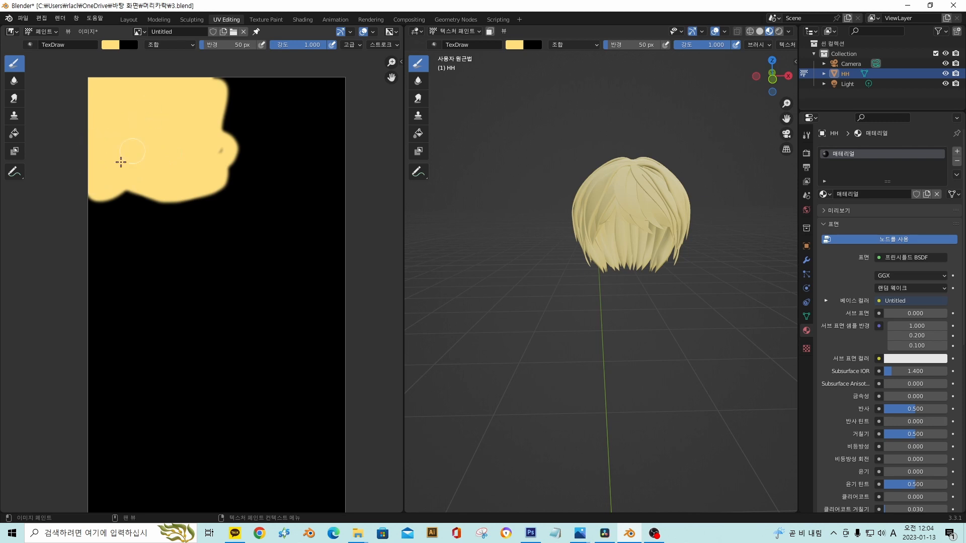
- Paint light yellow over the remaining lower part of the Untitled image's hair UV region and check the hair model
{"action": "left_click_drag", "start_coordinate": [194, 167], "coordinate": [218, 92]}
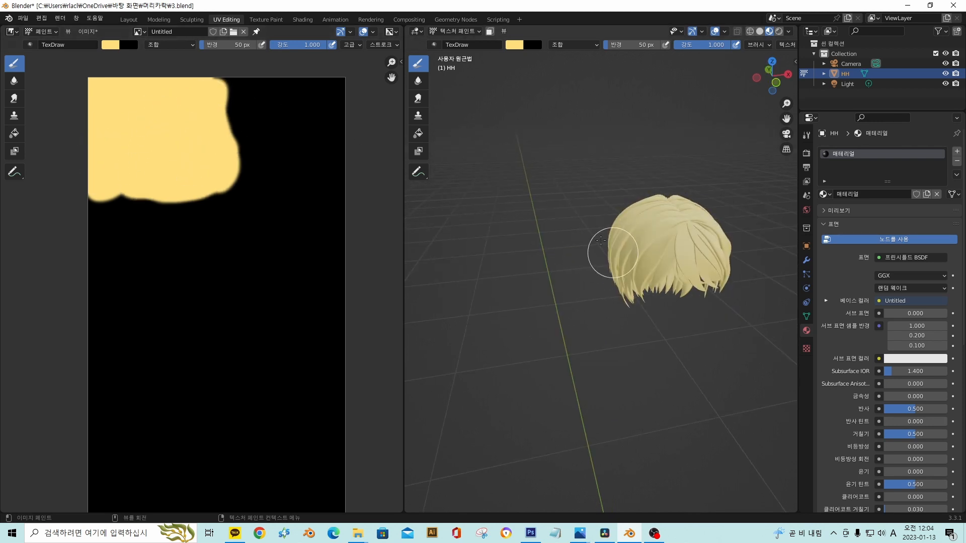
{"action": "middle_click_drag", "start_coordinate": [595, 252], "coordinate": [571, 222]}
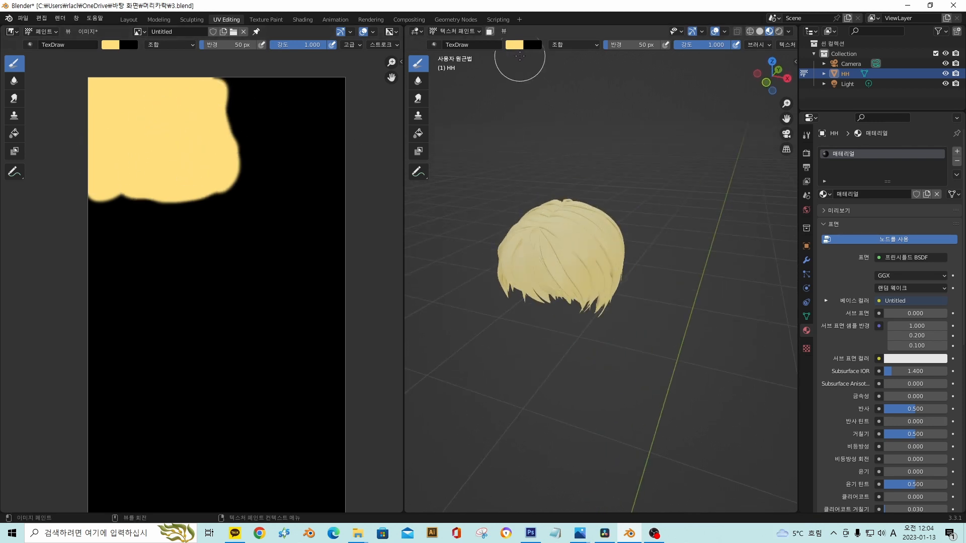
- Set the brush color to bright green and test strokes on the hair model
{"action": "left_click", "coordinate": [514, 45]}
{"action": "left_click", "coordinate": [521, 101]}
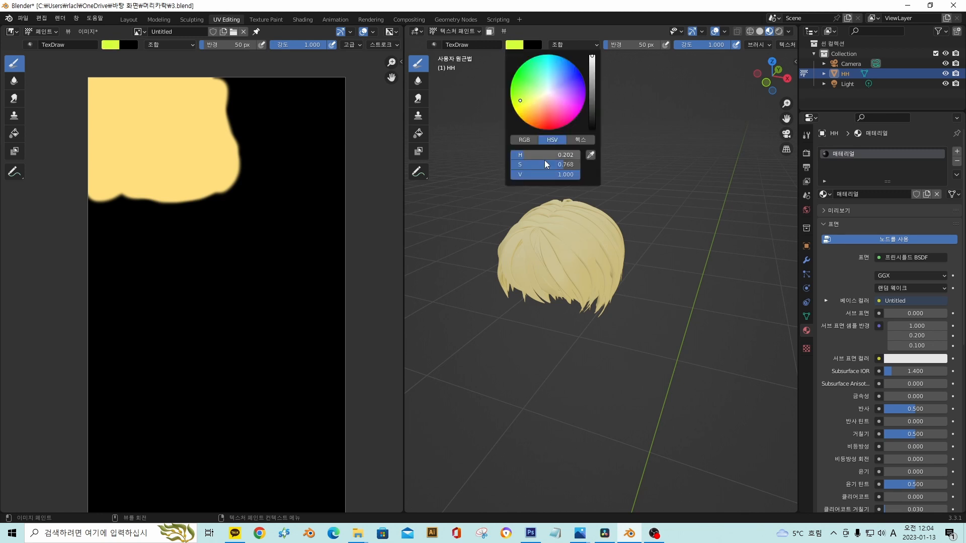
{"action": "left_click", "coordinate": [515, 47]}
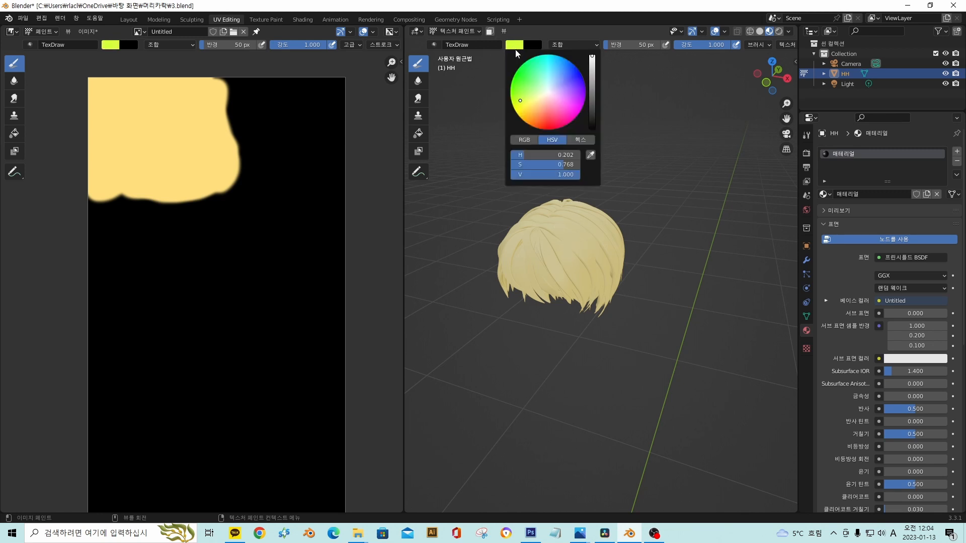
{"action": "left_click", "coordinate": [526, 89]}
{"action": "mouse_move", "coordinate": [576, 252]}
{"action": "left_mouse_down"}
{"action": "mouse_move", "coordinate": [582, 245]}
{"action": "mouse_move", "coordinate": [565, 263]}
{"action": "mouse_move", "coordinate": [550, 246]}
{"action": "mouse_move", "coordinate": [503, 270]}
{"action": "left_mouse_up"}
{"action": "mouse_move", "coordinate": [640, 259]}
{"action": "middle_mouse_down"}
{"action": "mouse_move", "coordinate": [675, 244]}
{"action": "mouse_move", "coordinate": [642, 261]}
{"action": "middle_mouse_up"}
{"action": "scroll", "coordinate": [674, 245], "scroll_direction": "up", "scroll_amount": 2}
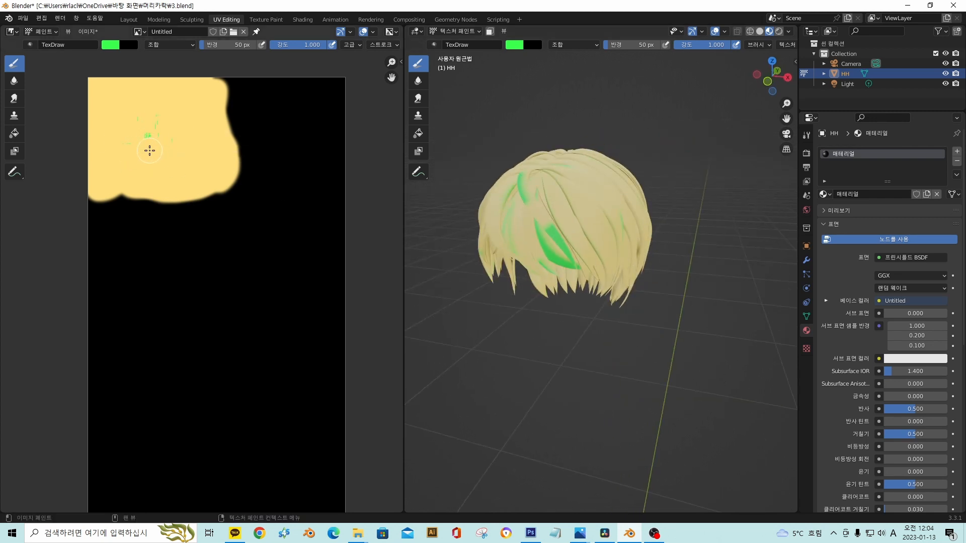
{"action": "scroll", "coordinate": [150, 150], "scroll_direction": "up", "scroll_amount": 2}
{"action": "middle_click_drag", "start_coordinate": [543, 251], "coordinate": [704, 218]}
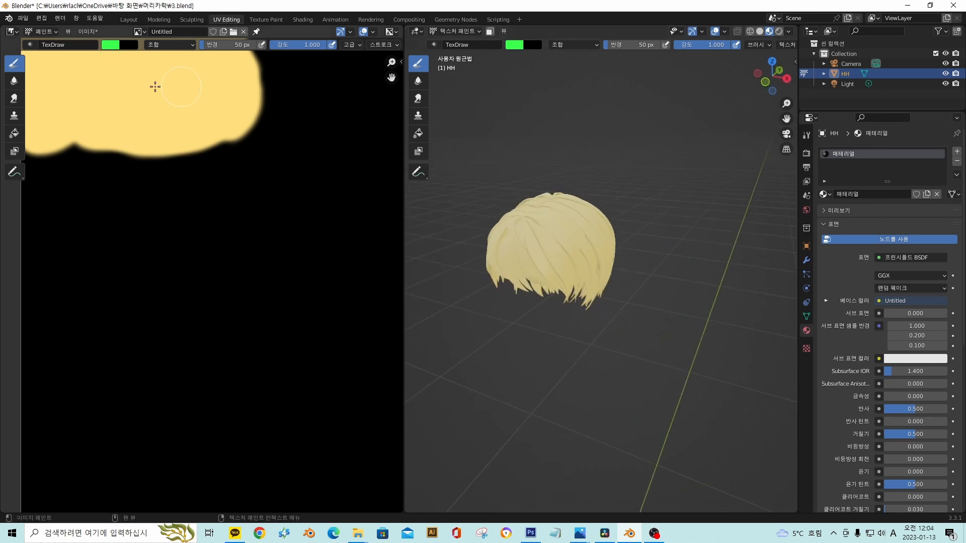
- Test green strokes over the hair UV region of the Untitled image, and undo them
{"action": "scroll", "coordinate": [181, 114], "scroll_direction": "down", "scroll_amount": 3}
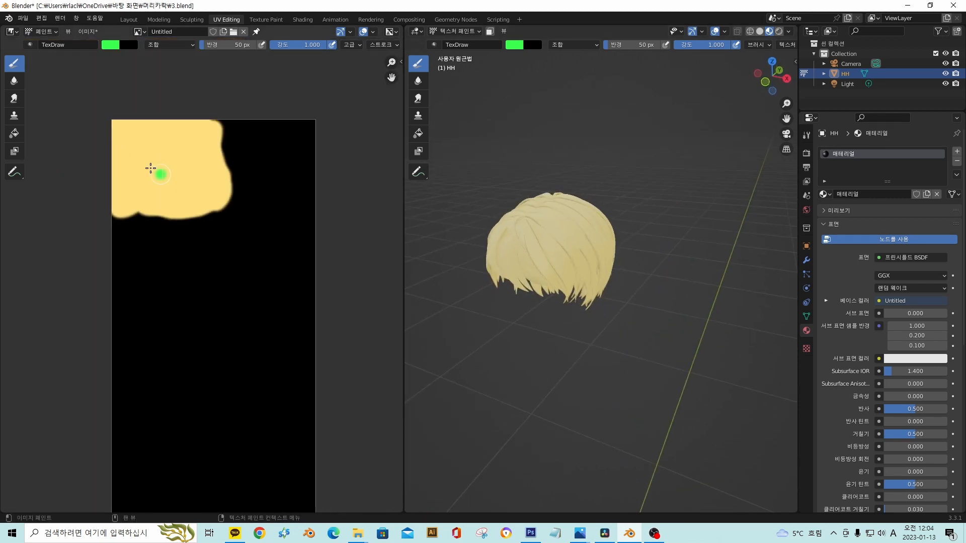
{"action": "mouse_move", "coordinate": [151, 168]}
{"action": "left_mouse_down"}
{"action": "mouse_move", "coordinate": [162, 183]}
{"action": "mouse_move", "coordinate": [117, 177]}
{"action": "mouse_move", "coordinate": [191, 183]}
{"action": "left_mouse_up"}
{"action": "middle_click_drag", "start_coordinate": [555, 166], "coordinate": [566, 172]}
{"action": "key", "text": "ctrl+z"}
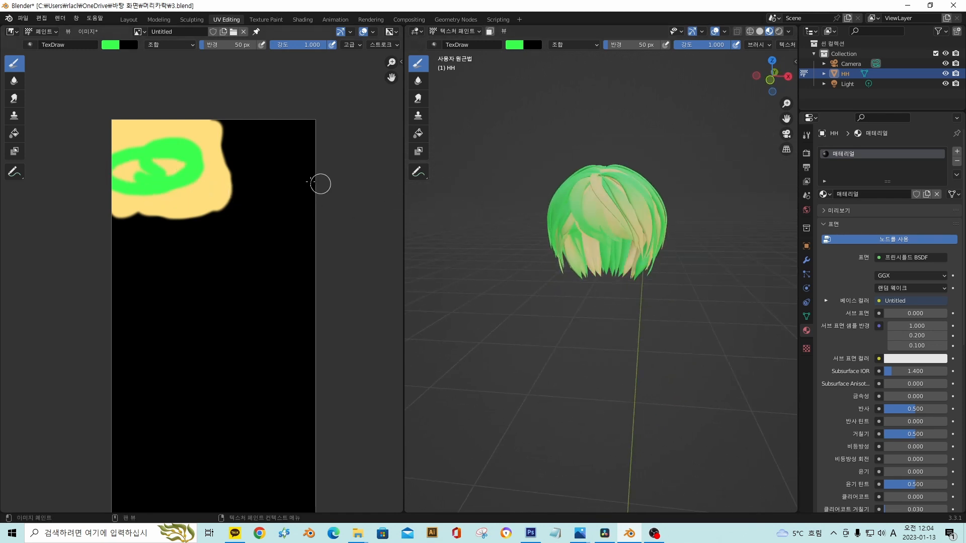
{"action": "left_click", "coordinate": [514, 44]}
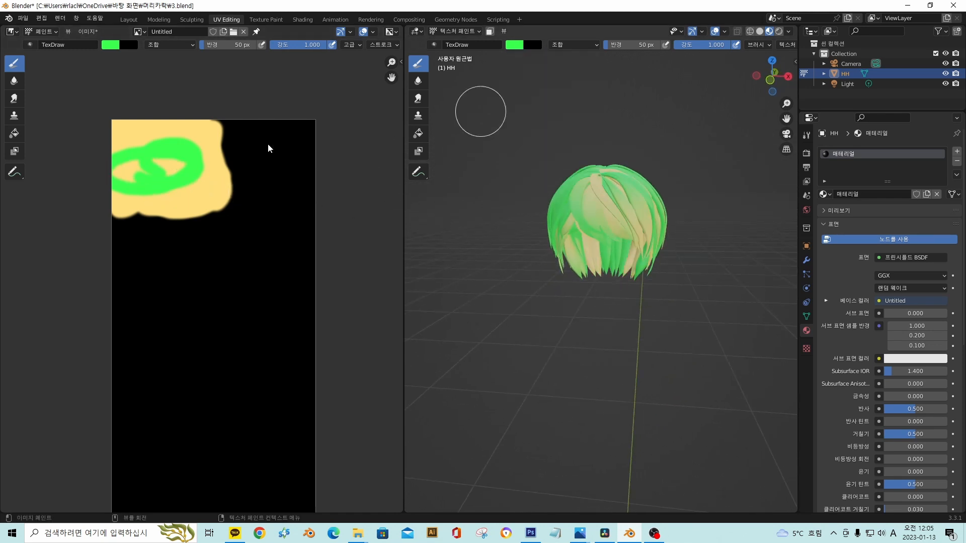
{"action": "key", "text": "ctrl+z"}
{"action": "mouse_move", "coordinate": [603, 216]}
{"action": "middle_mouse_down"}
{"action": "mouse_move", "coordinate": [684, 230]}
{"action": "mouse_move", "coordinate": [657, 222]}
{"action": "middle_mouse_up"}
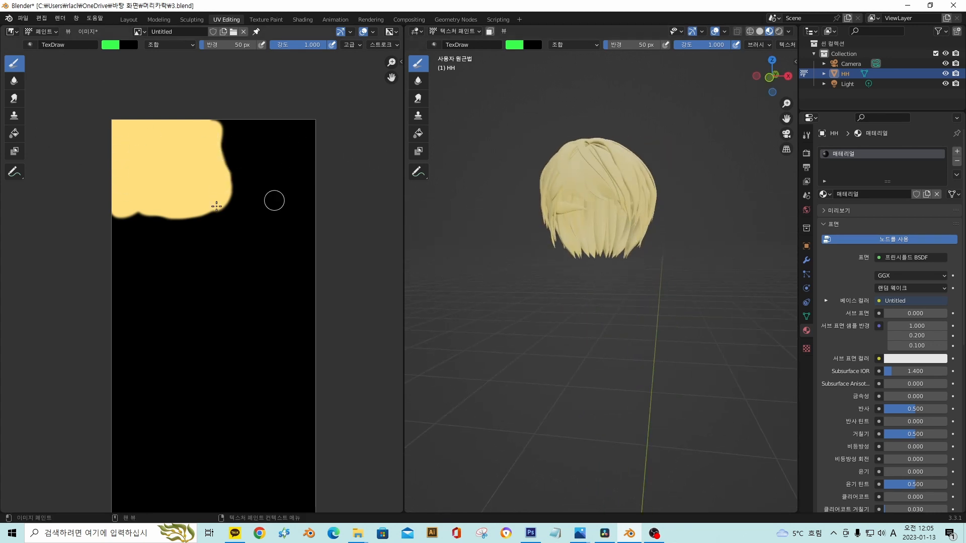
{"action": "left_click", "coordinate": [90, 32]}
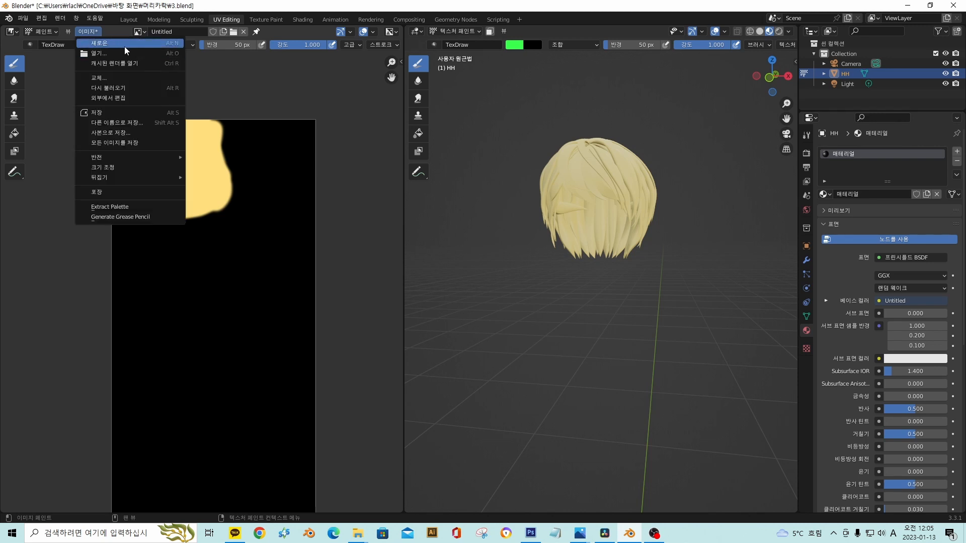
{"action": "left_click", "coordinate": [94, 33]}
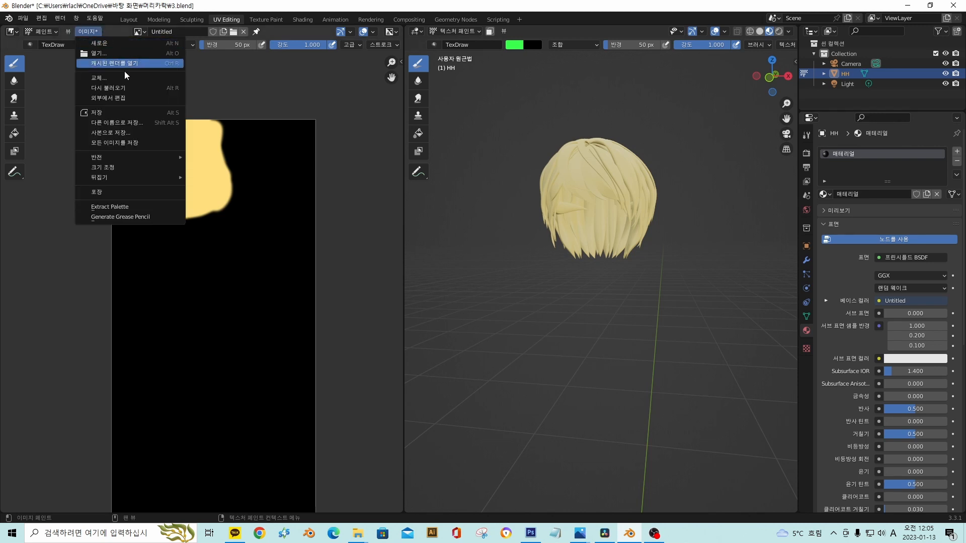
{"action": "left_click", "coordinate": [144, 123]}
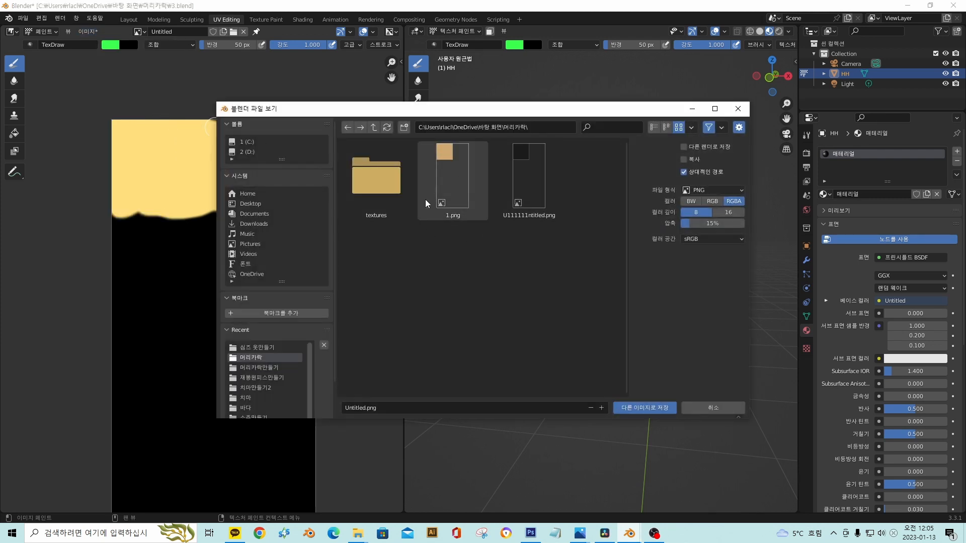
{"action": "left_click", "coordinate": [469, 183]}
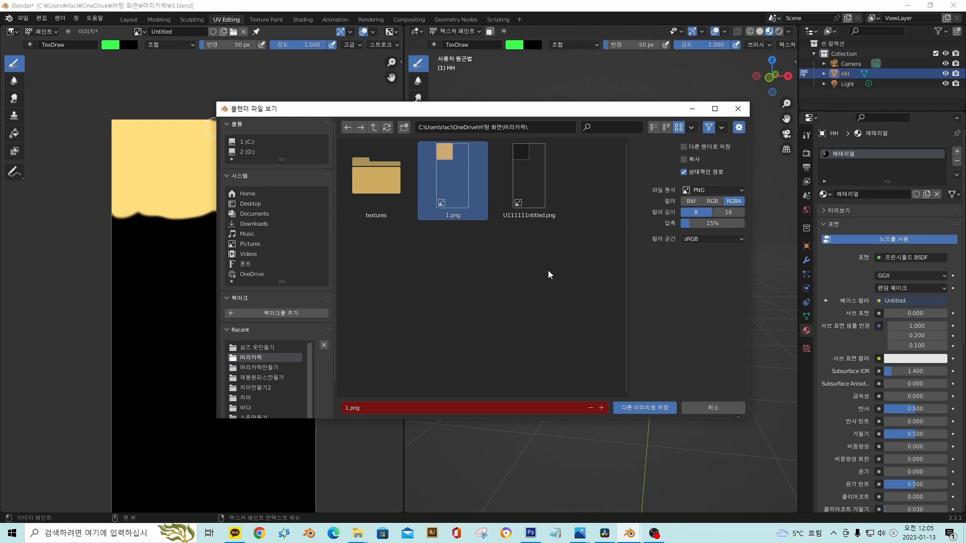
{"action": "left_click", "coordinate": [714, 408]}
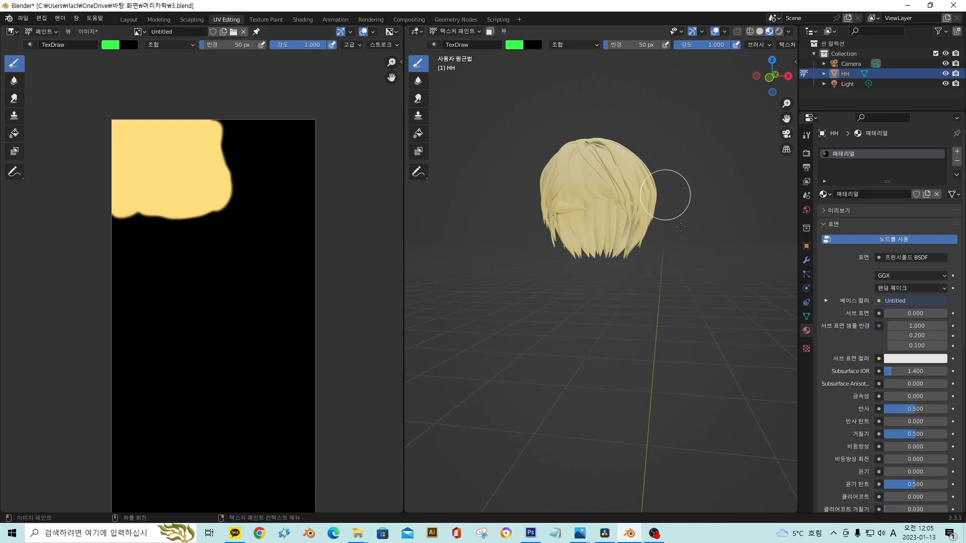
- Remove the material slot from the HH hair object
{"action": "middle_click_drag", "start_coordinate": [628, 252], "coordinate": [420, 225]}
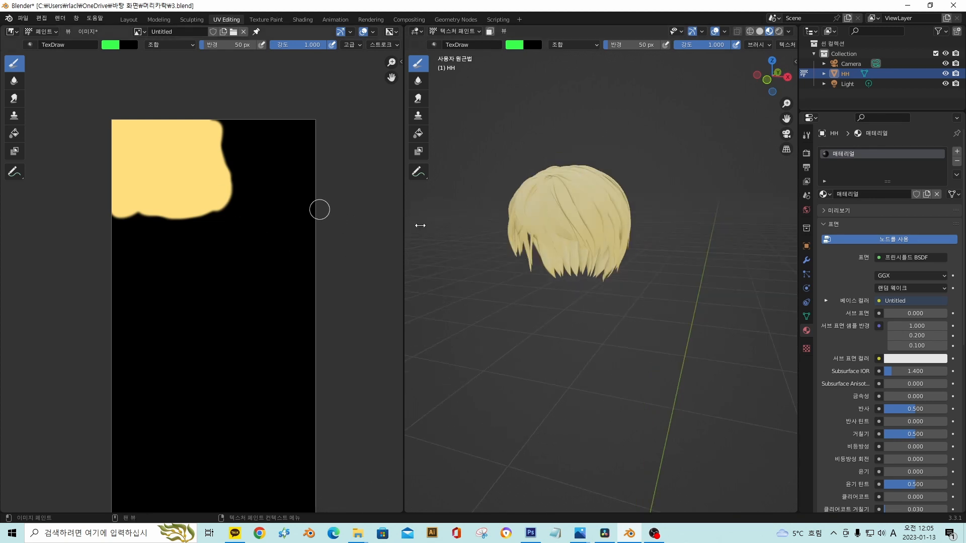
{"action": "middle_click_drag", "start_coordinate": [578, 280], "coordinate": [657, 269]}
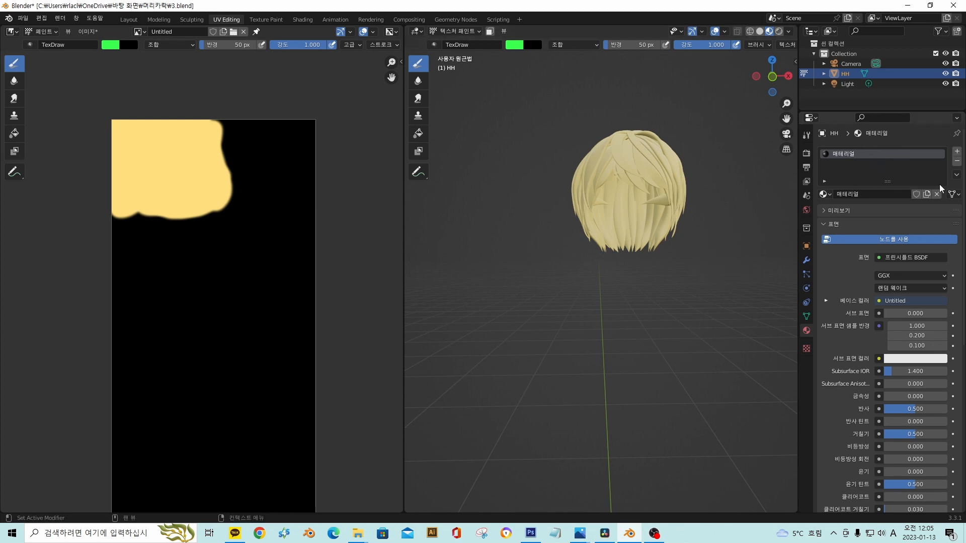
{"action": "left_click", "coordinate": [955, 162]}
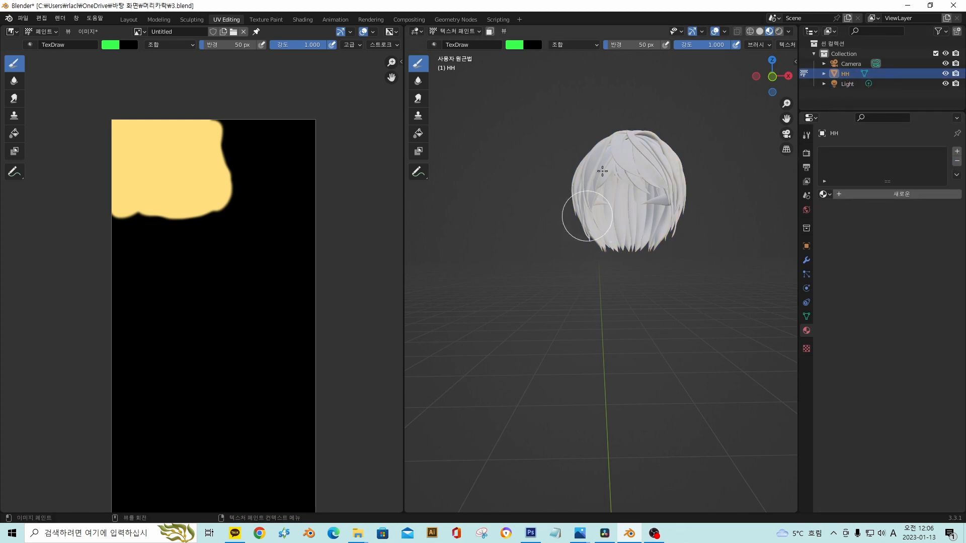
{"action": "middle_click_drag", "start_coordinate": [686, 233], "coordinate": [641, 235]}
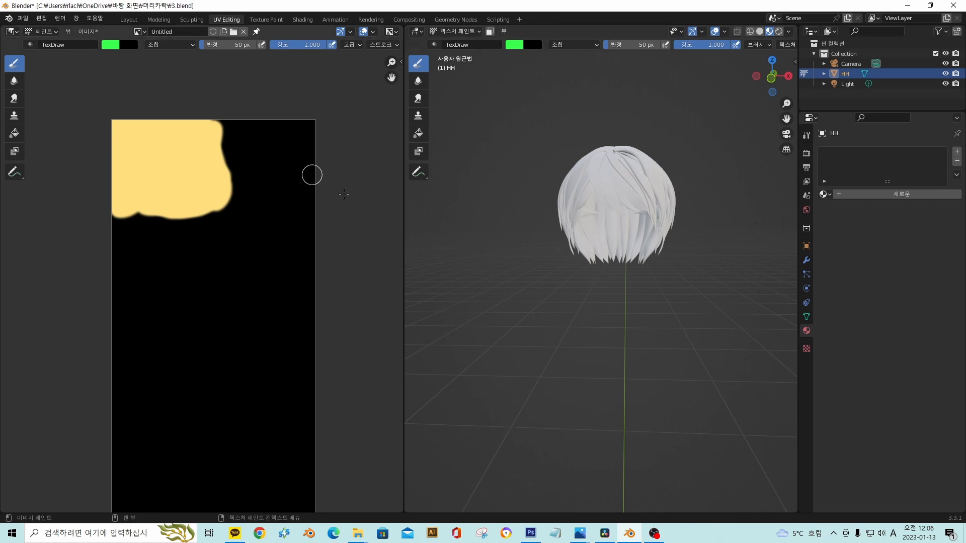
- Start a new General file, saving the changes to 3.blend together with its modified image
{"action": "left_click", "coordinate": [26, 20]}
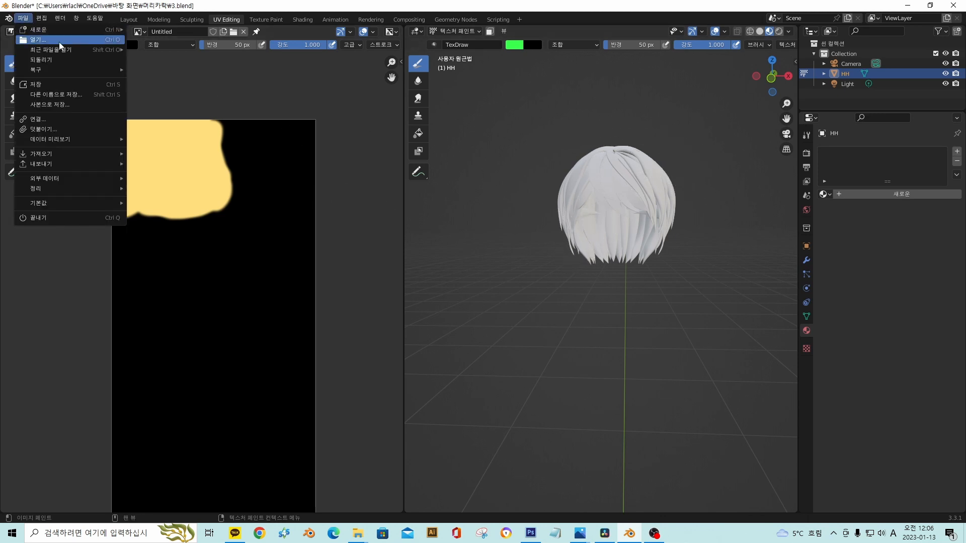
{"action": "mouse_move", "coordinate": [62, 33]}
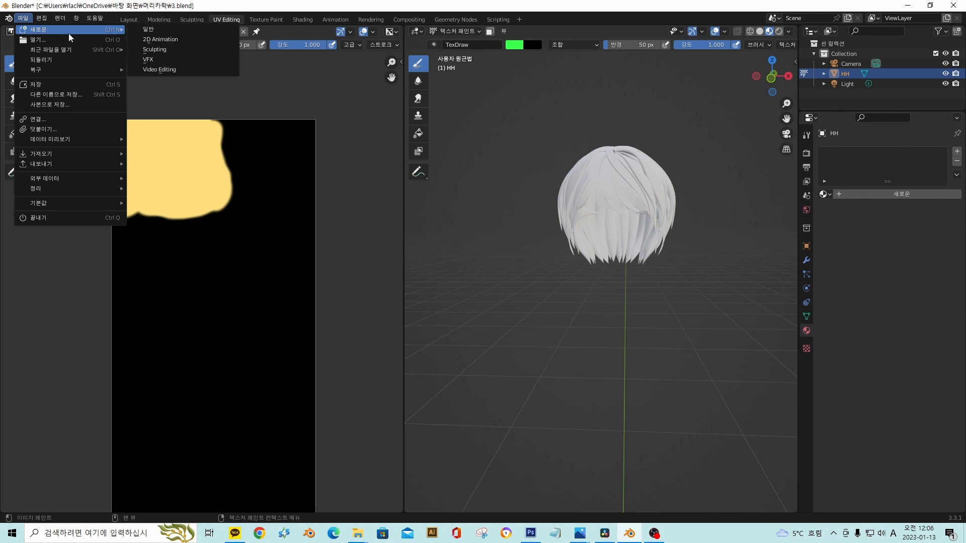
{"action": "left_click", "coordinate": [147, 39]}
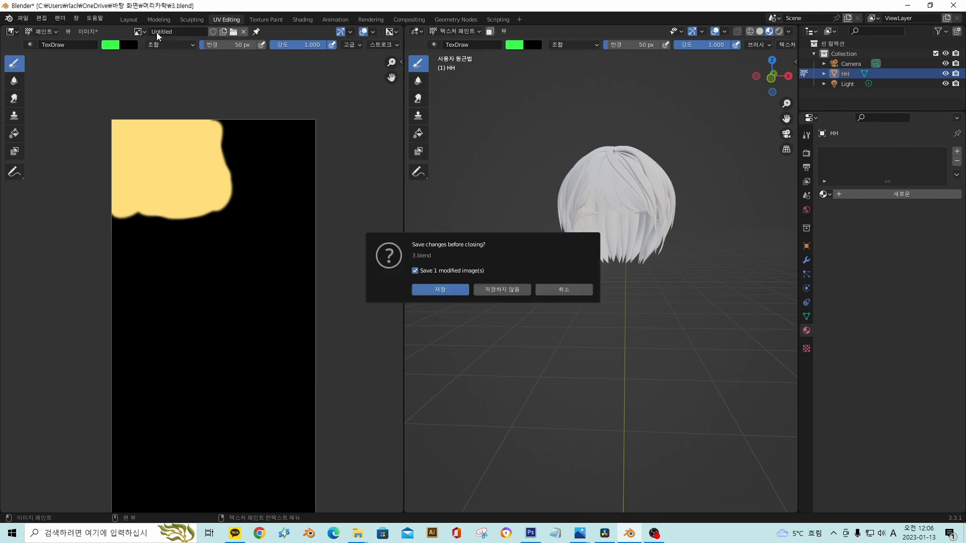
{"action": "left_click", "coordinate": [439, 291]}
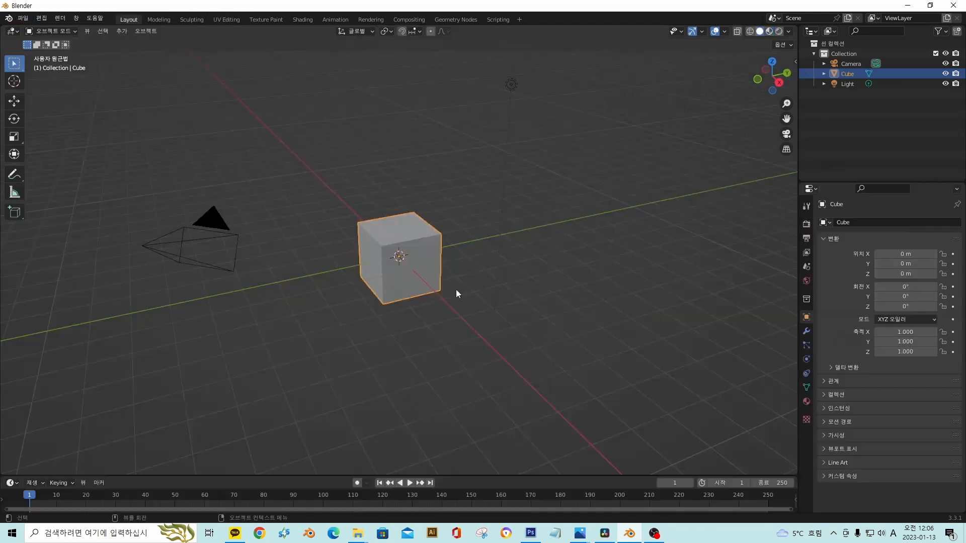
- Open the file 1.blend from the 머리카락 folder
{"action": "left_click", "coordinate": [22, 18]}
{"action": "left_click", "coordinate": [65, 44]}
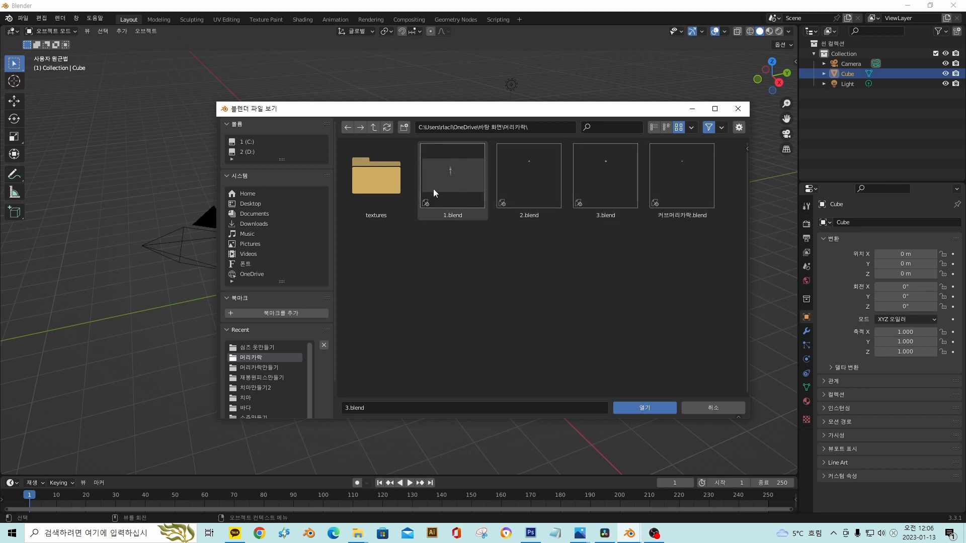
{"action": "left_click", "coordinate": [440, 172]}
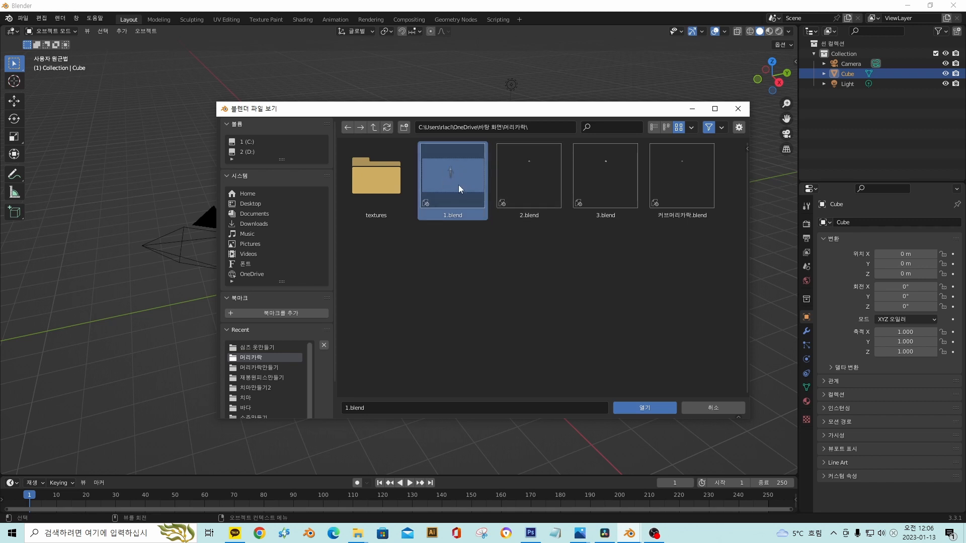